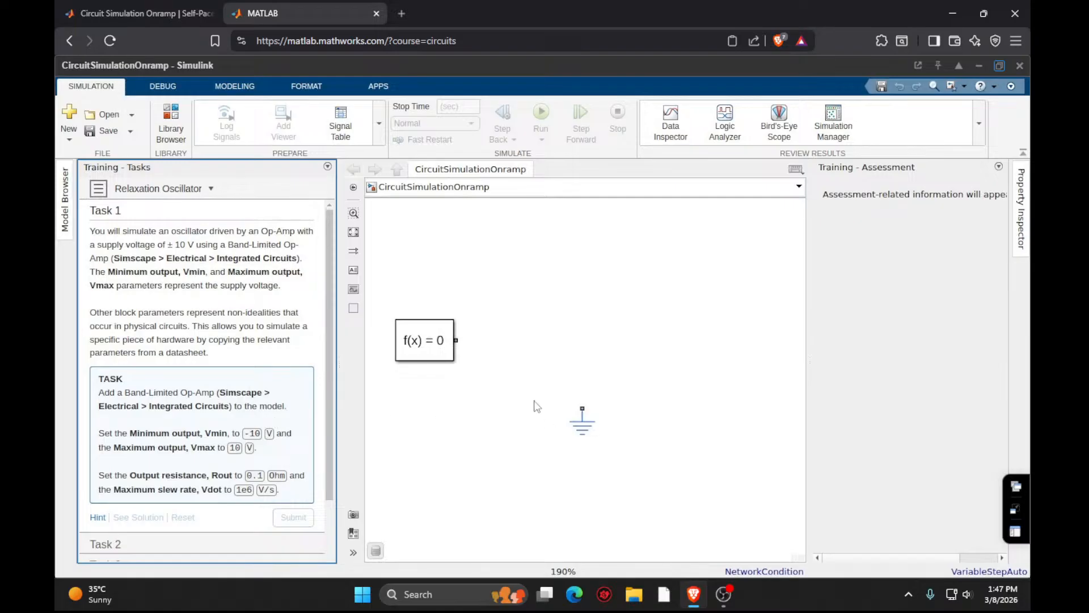
click(593, 354)
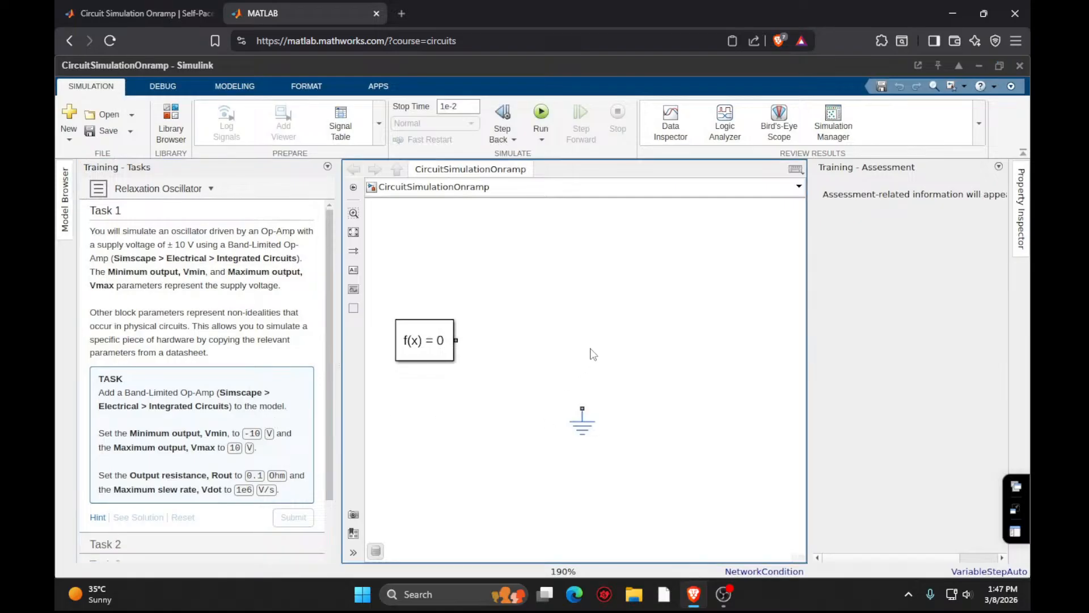
double_click(593, 353)
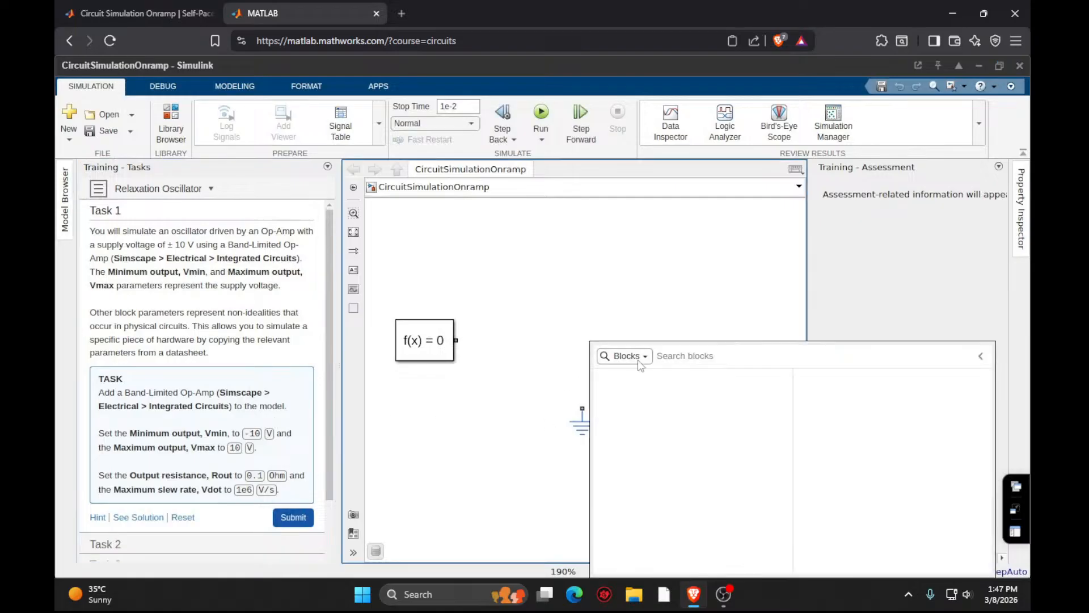
text(band)
click(722, 324)
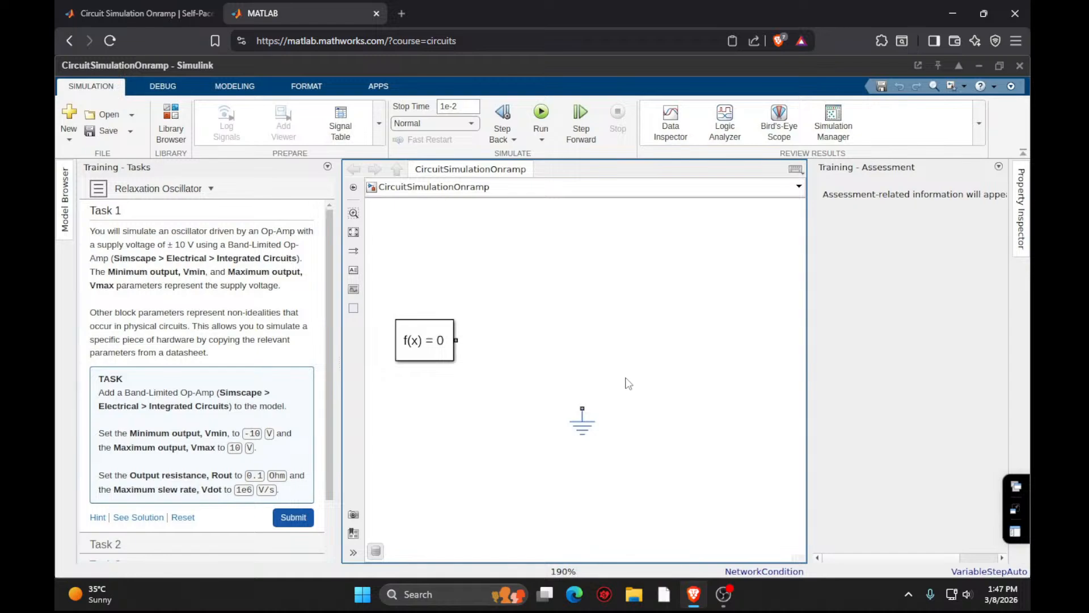
double_click(626, 348)
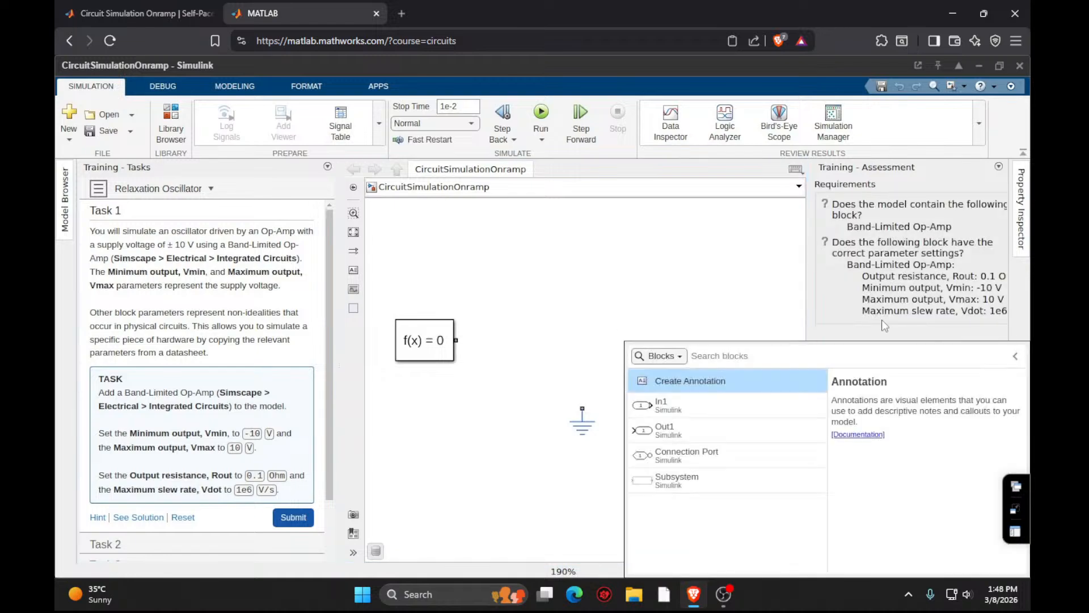
Search the block list for "band" and add a Band-Limited Op-Amp above the ground block.
double_click(549, 352)
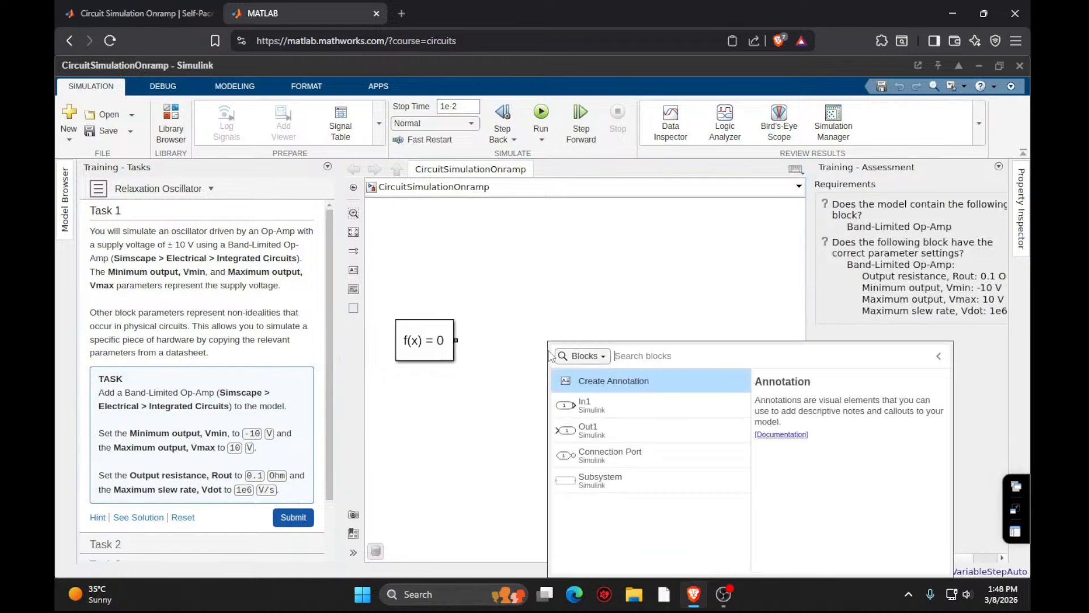
text(band)
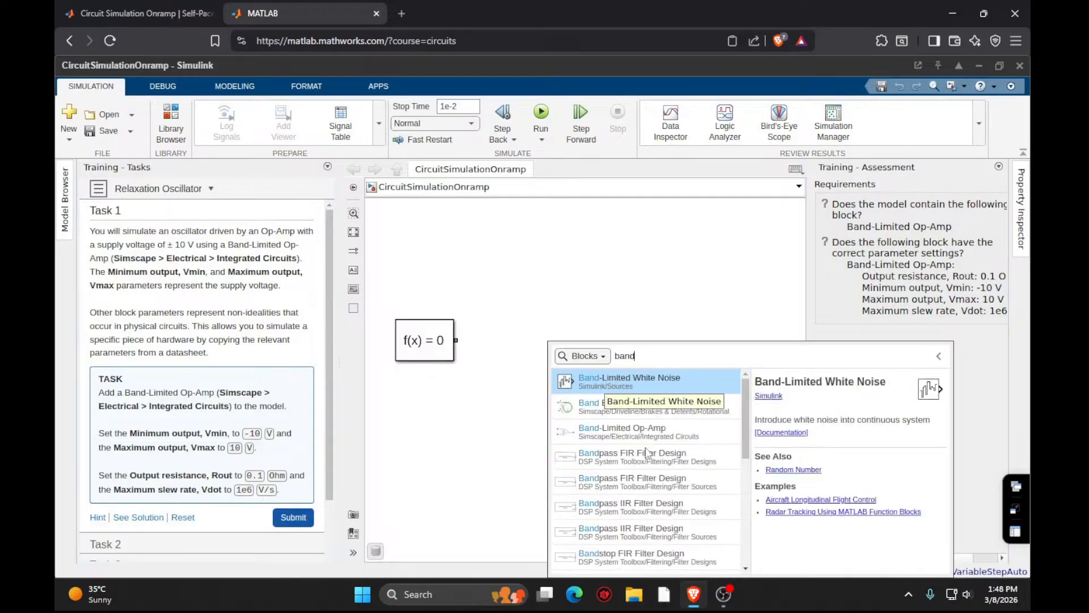
click(625, 440)
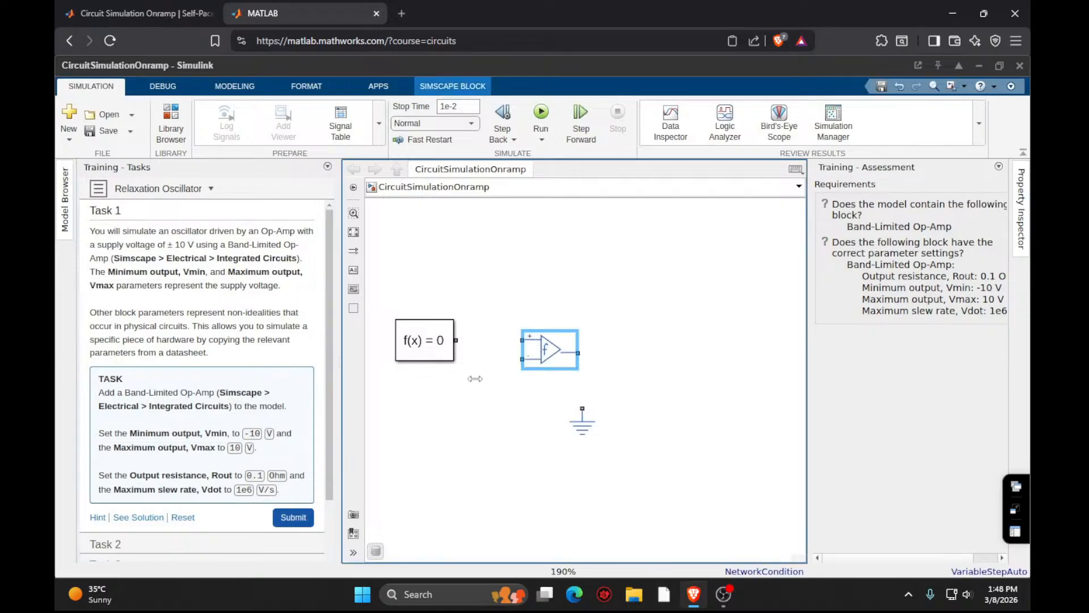
Set the Band-Limited Op-Amp's minimum output to -10 V, maximum output to 10 V and output resistance to 0.1 Ohm.
double_click(548, 351)
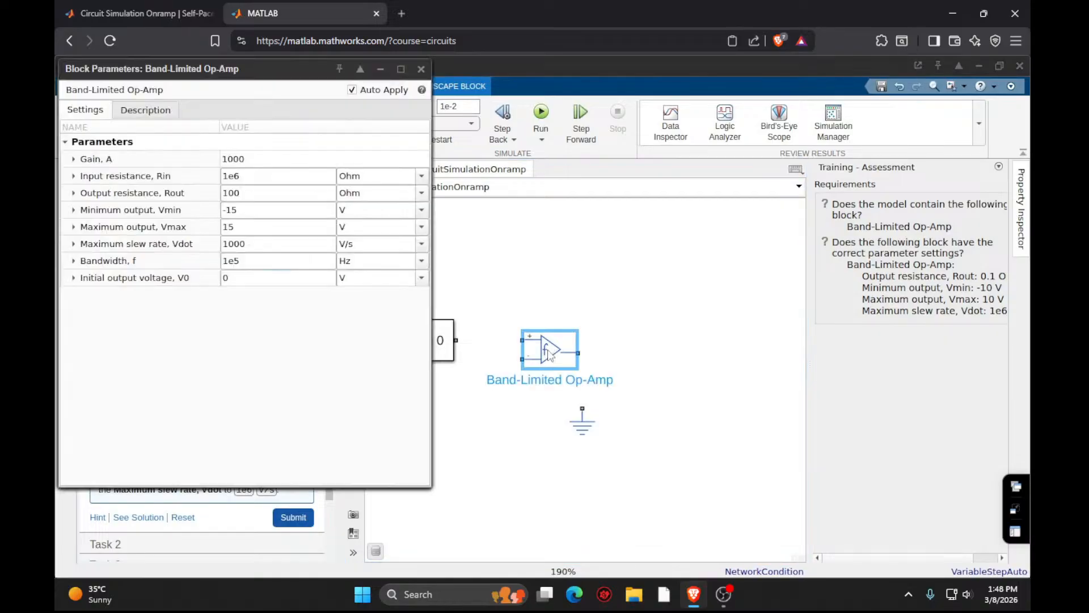
drag(294, 72, 790, 91)
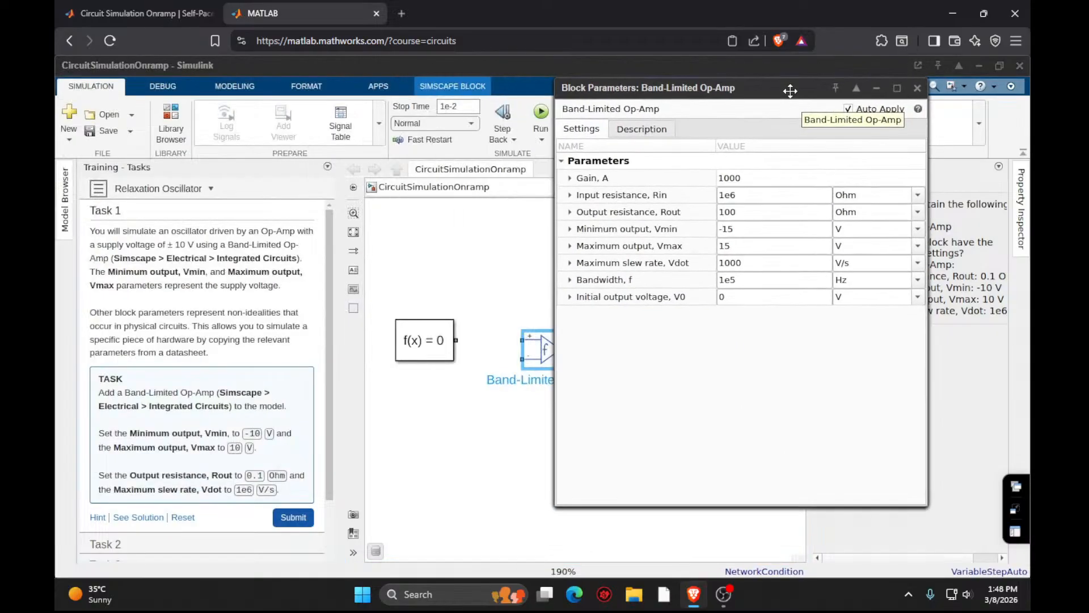
click(738, 230)
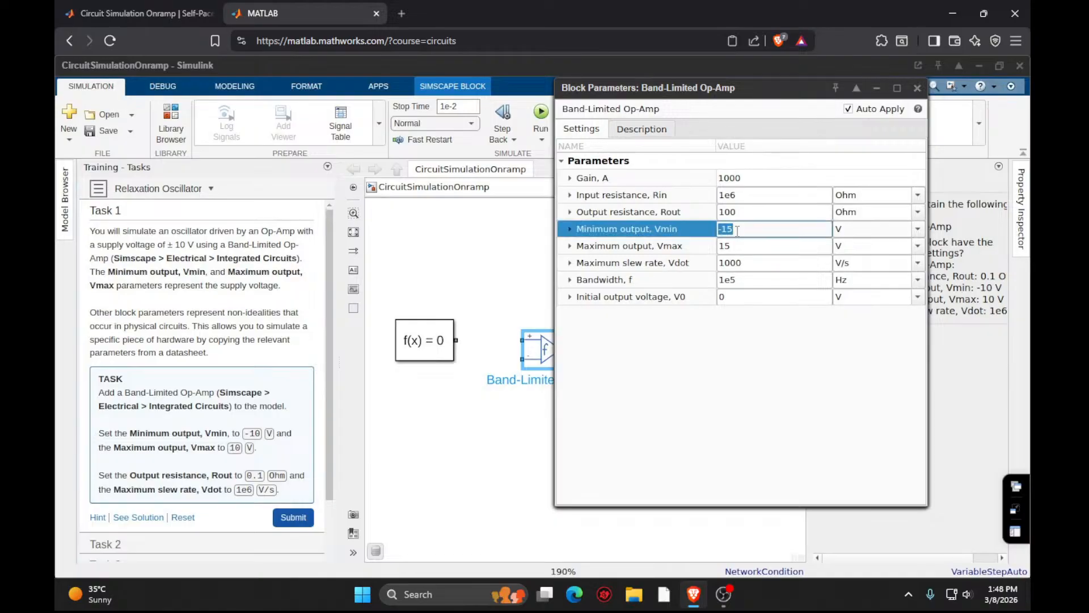
text(-)
click(736, 244)
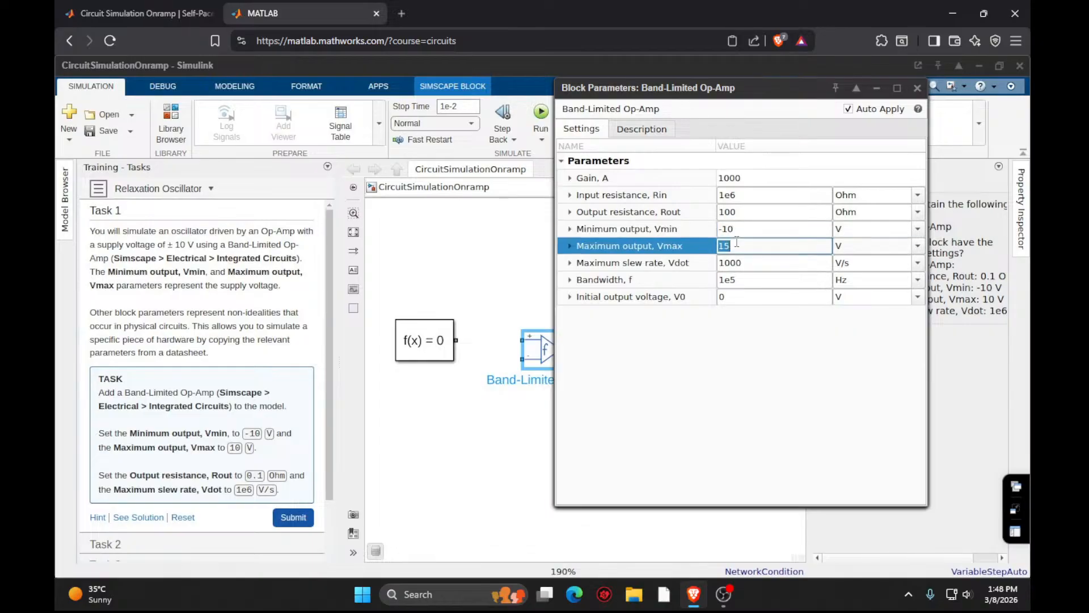
text(10)
click(741, 211)
text(0.1)
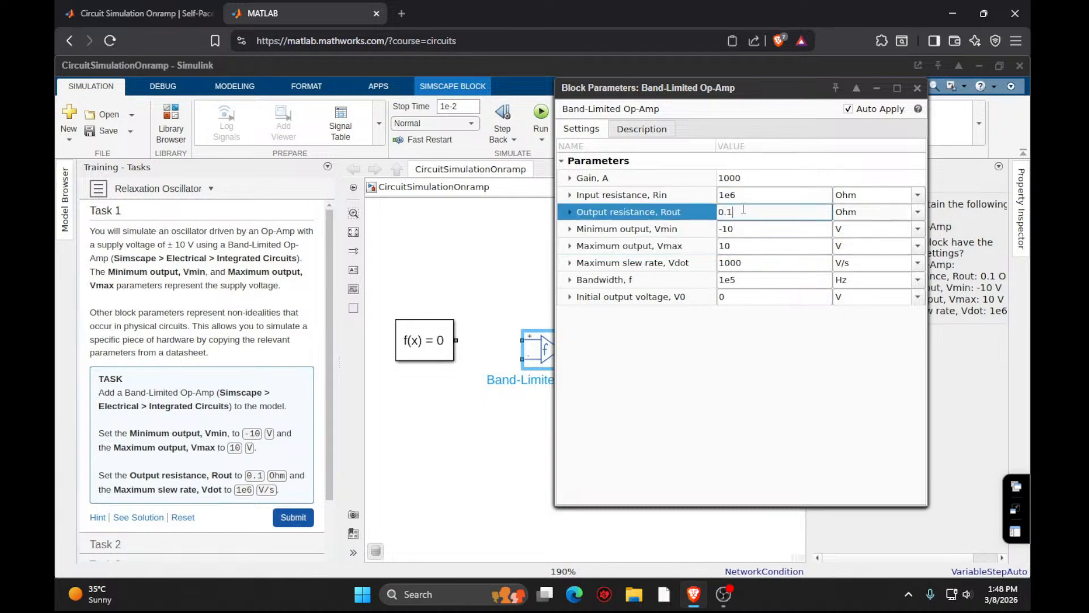
Set the op-amp's maximum slew rate to 1e6 V/s and submit Task 1 for assessment.
double_click(731, 263)
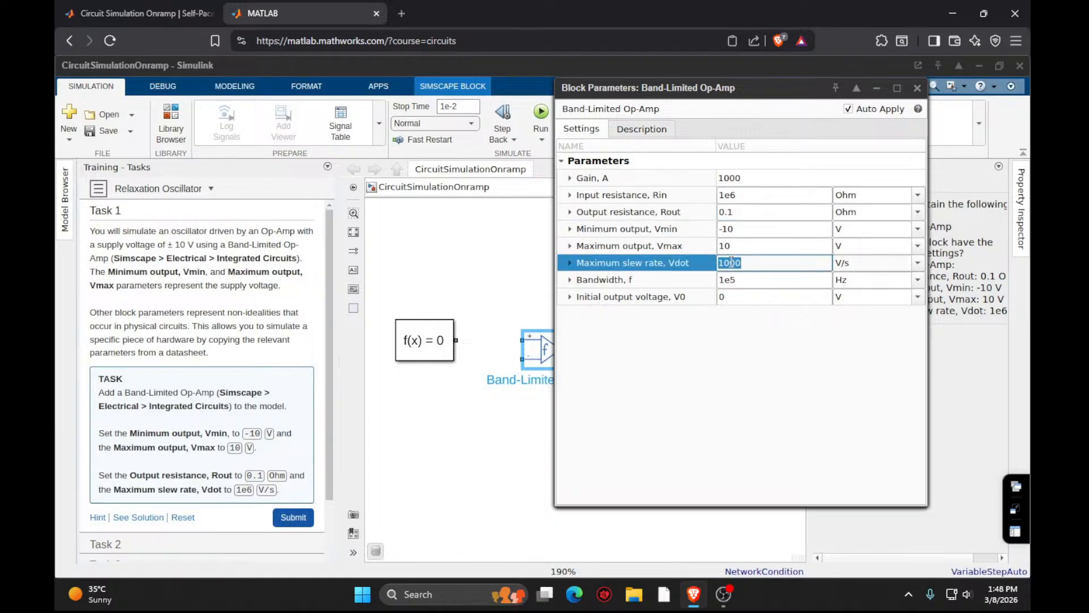
text(1e6)
key(Tab)
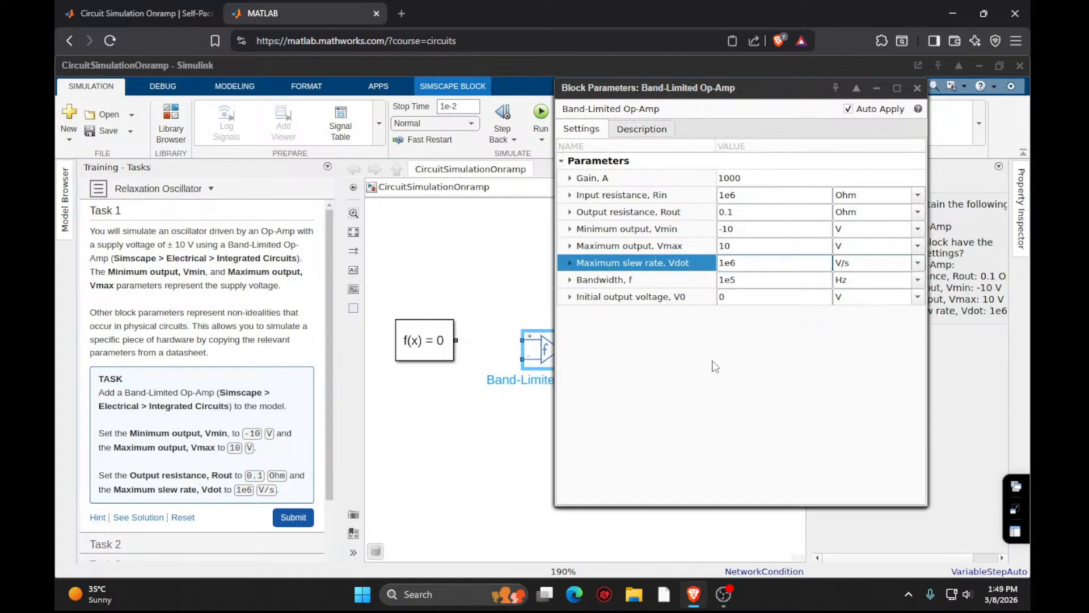
click(917, 87)
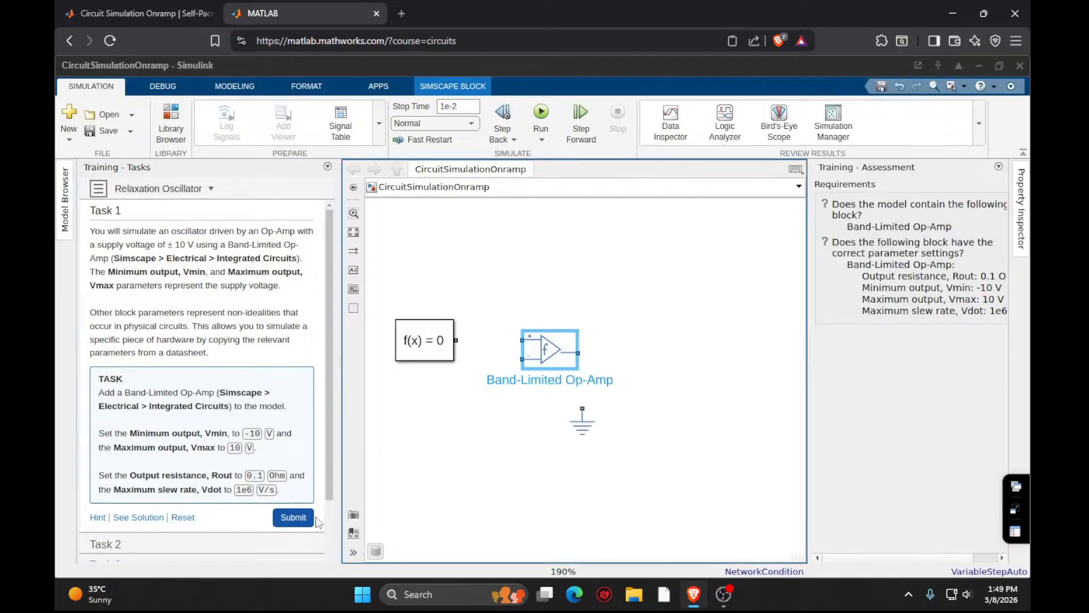
click(296, 518)
click(289, 520)
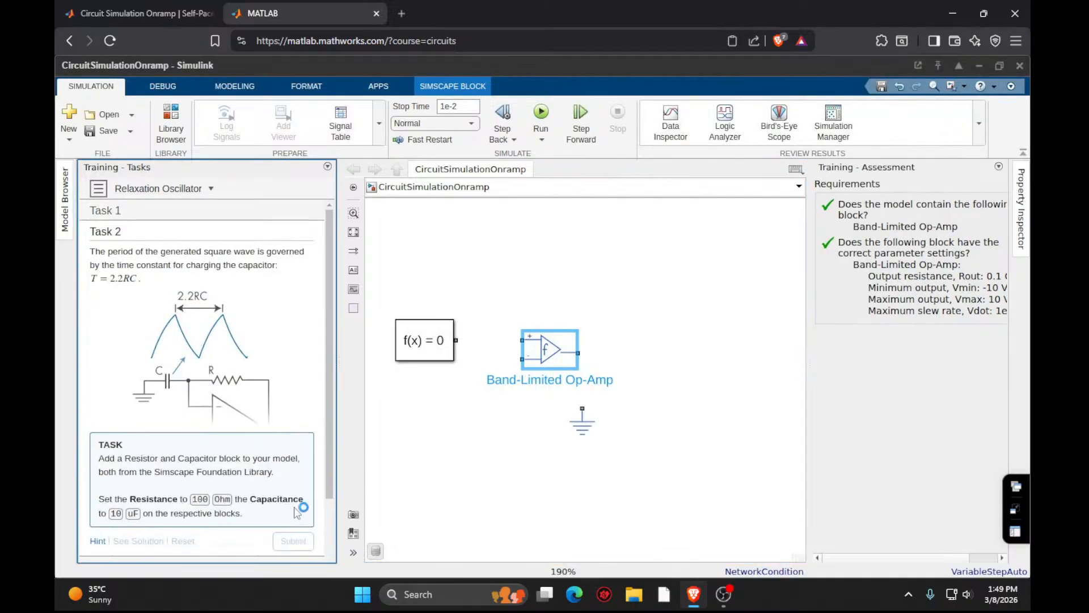
Add a Resistor block to the empty canvas area below the op-amp.
scroll(160, 405, down, 2)
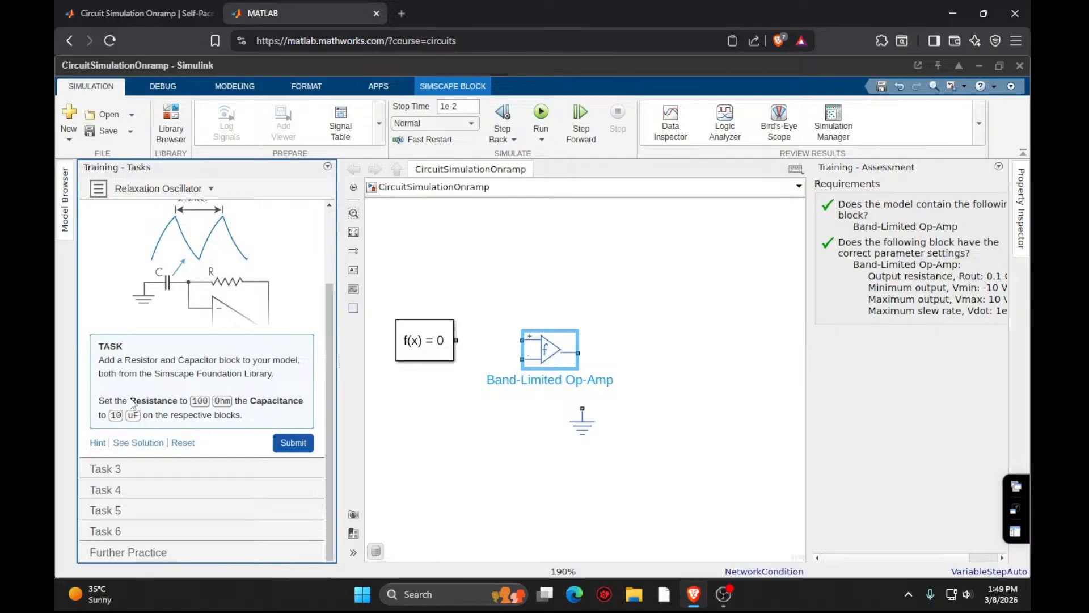
double_click(508, 482)
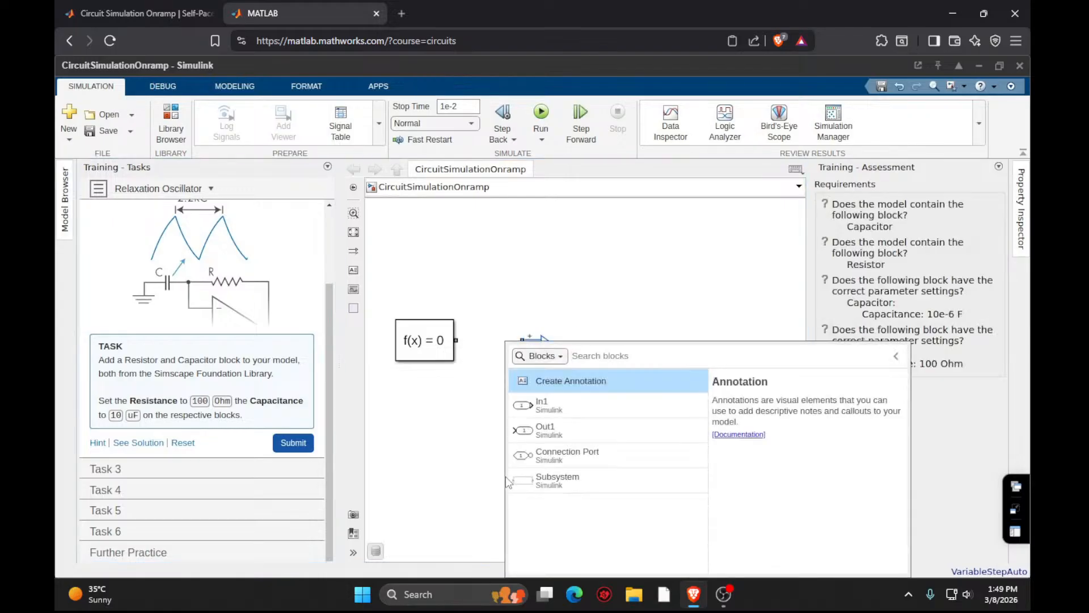
text(resisi)
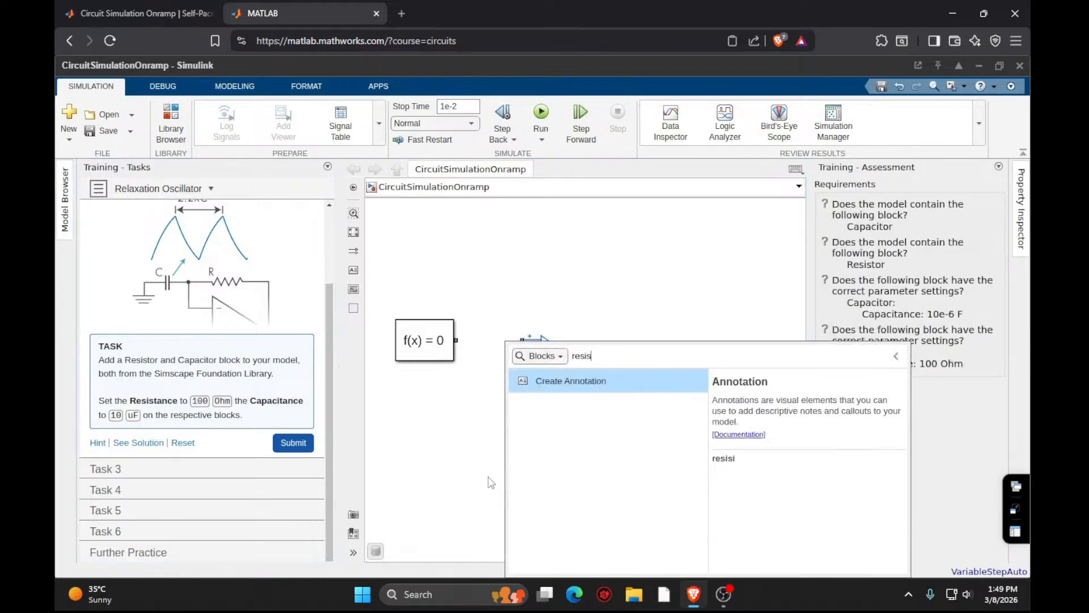
key(Return)
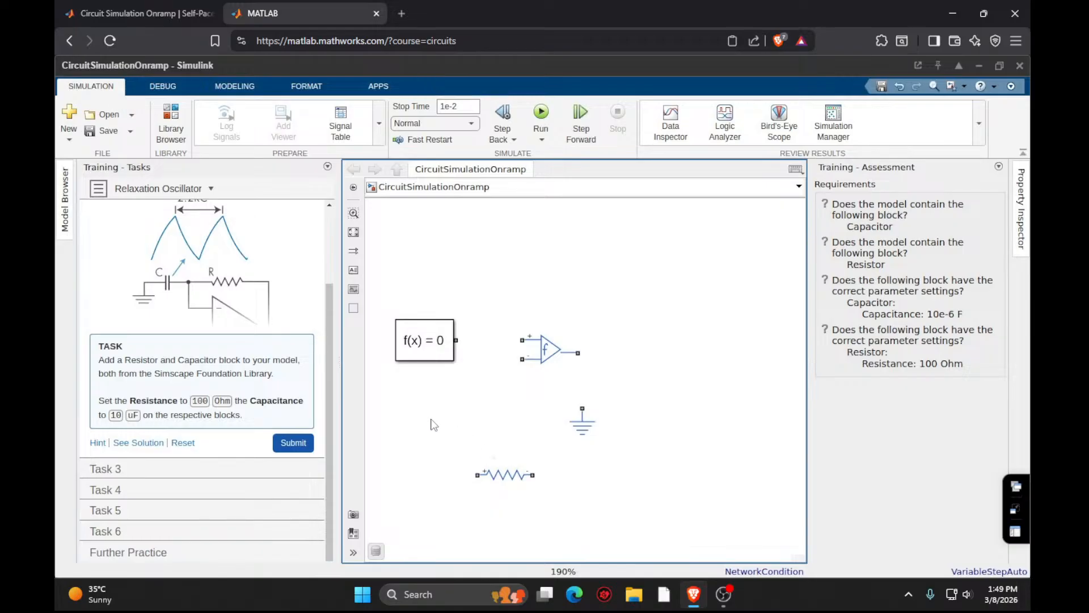
Add a Capacitor block from the Simscape Foundation Library below the f(x) = 0 solver block.
double_click(433, 424)
text(ca)
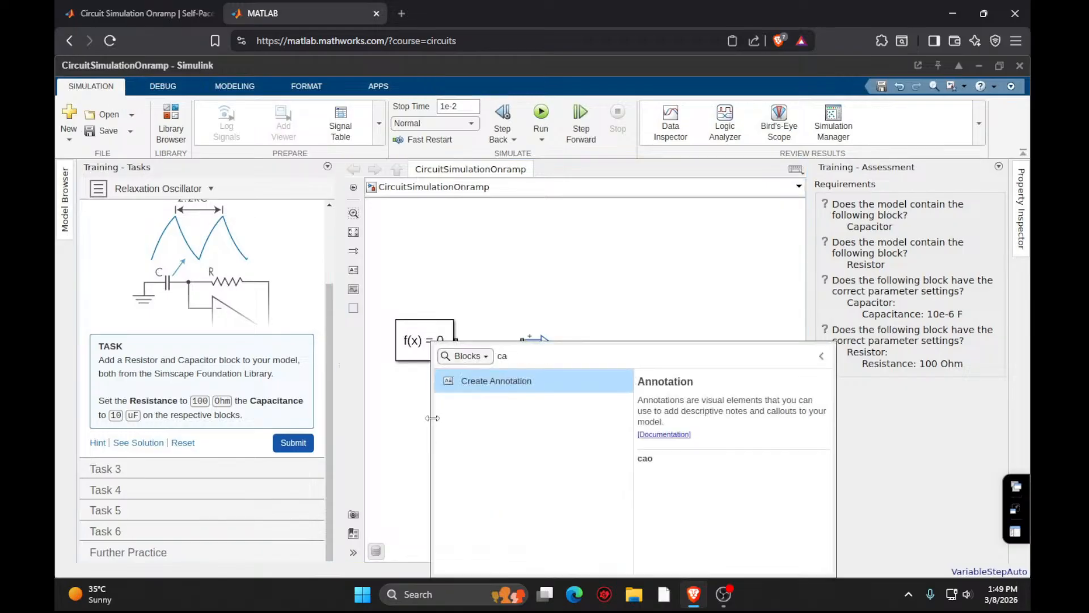
text(op)
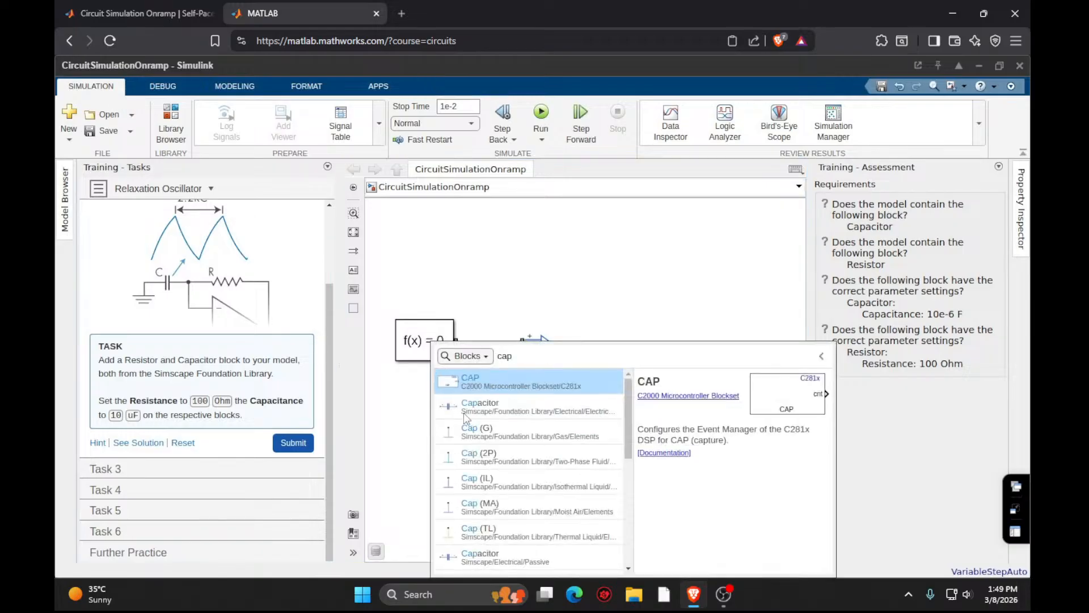
click(485, 405)
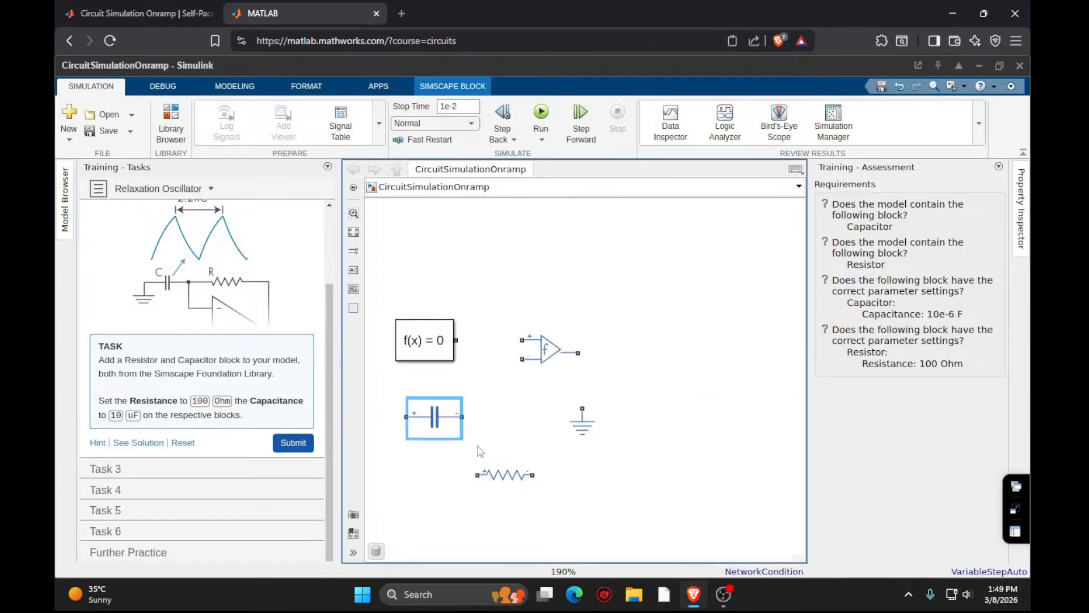
Set the resistance of the Resistor block to 100 Ohm.
double_click(485, 474)
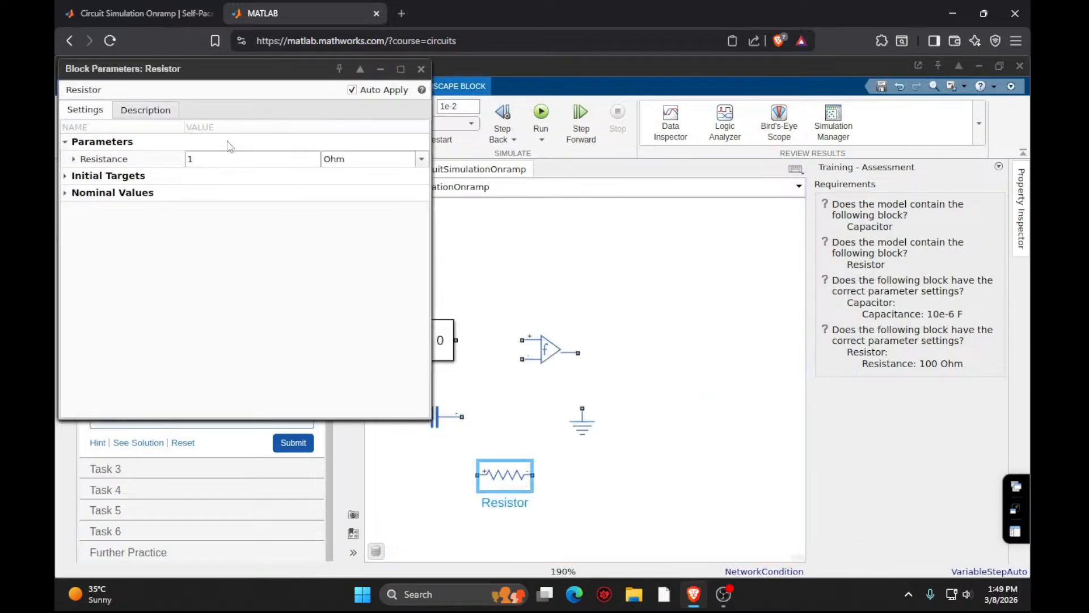
click(233, 153)
text(100)
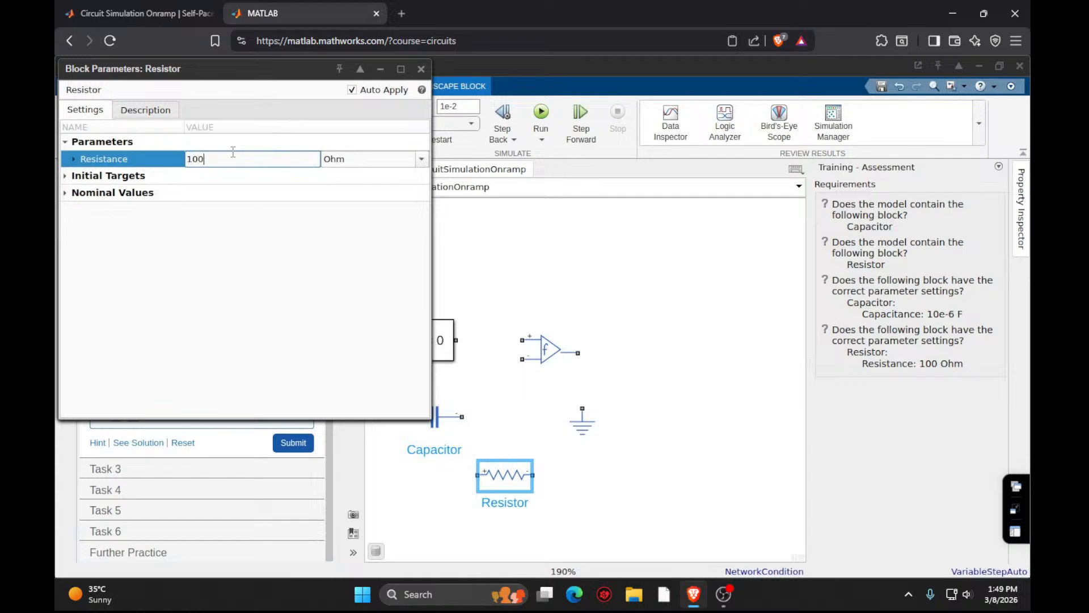
key(Return)
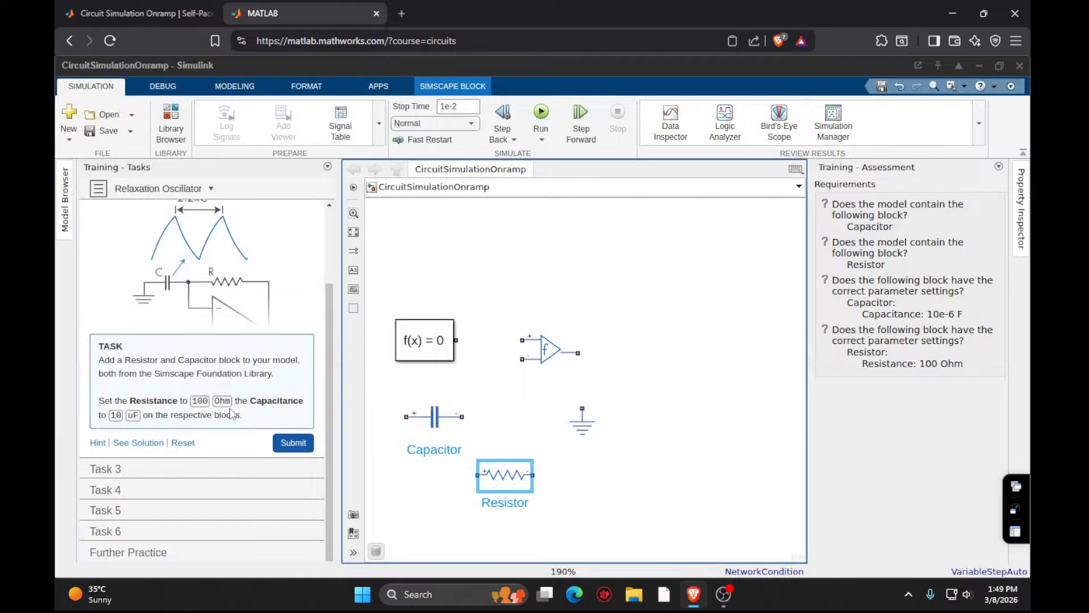
Set the Capacitor's capacitance to 10 uF and submit Task 2 for assessment.
double_click(435, 417)
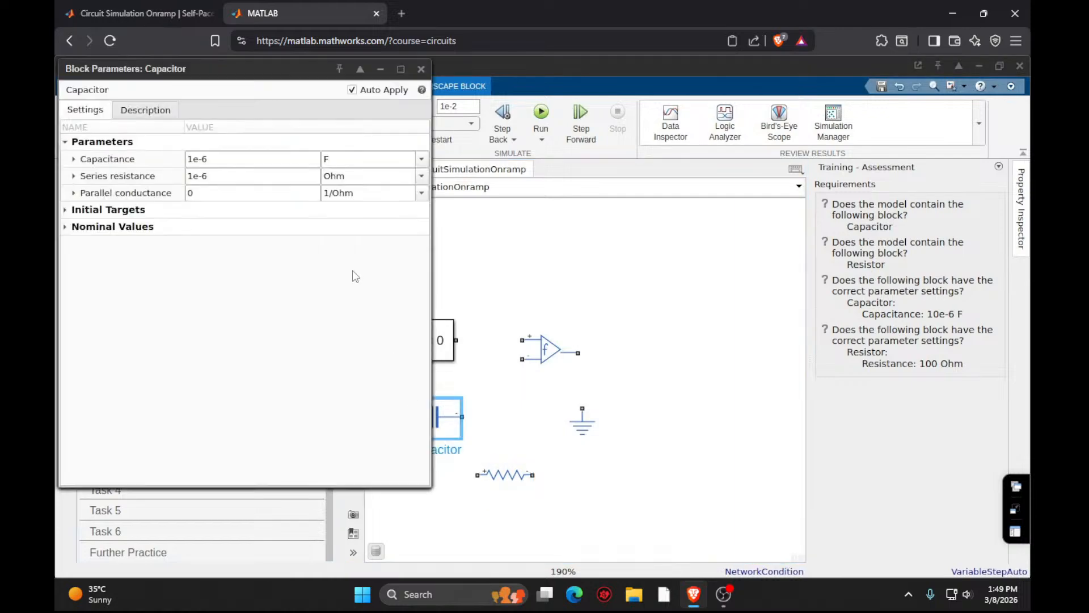
click(205, 160)
text(0)
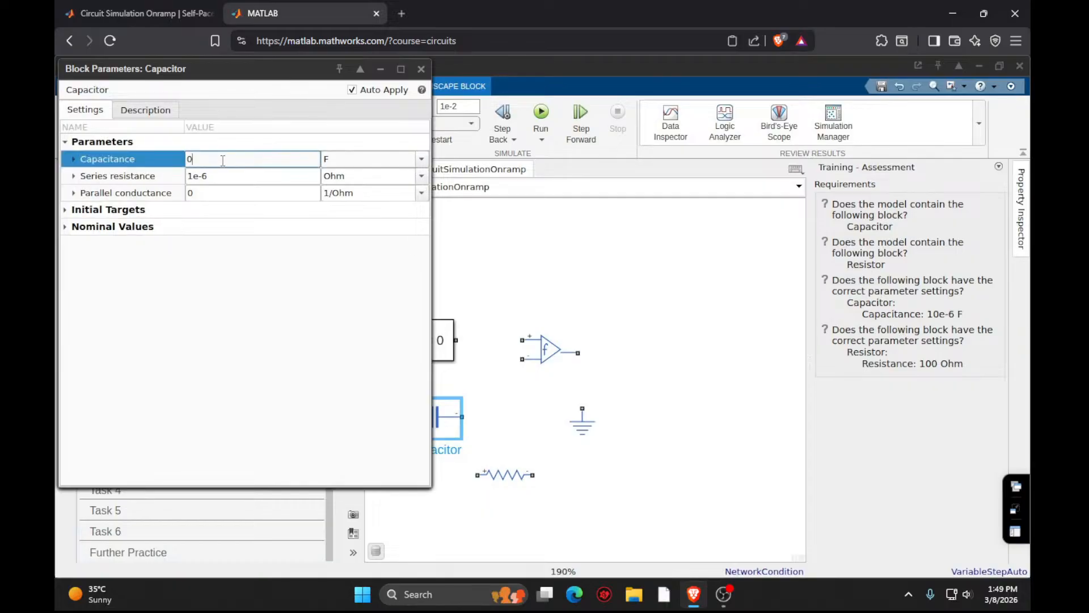
text(0)
click(421, 158)
click(389, 221)
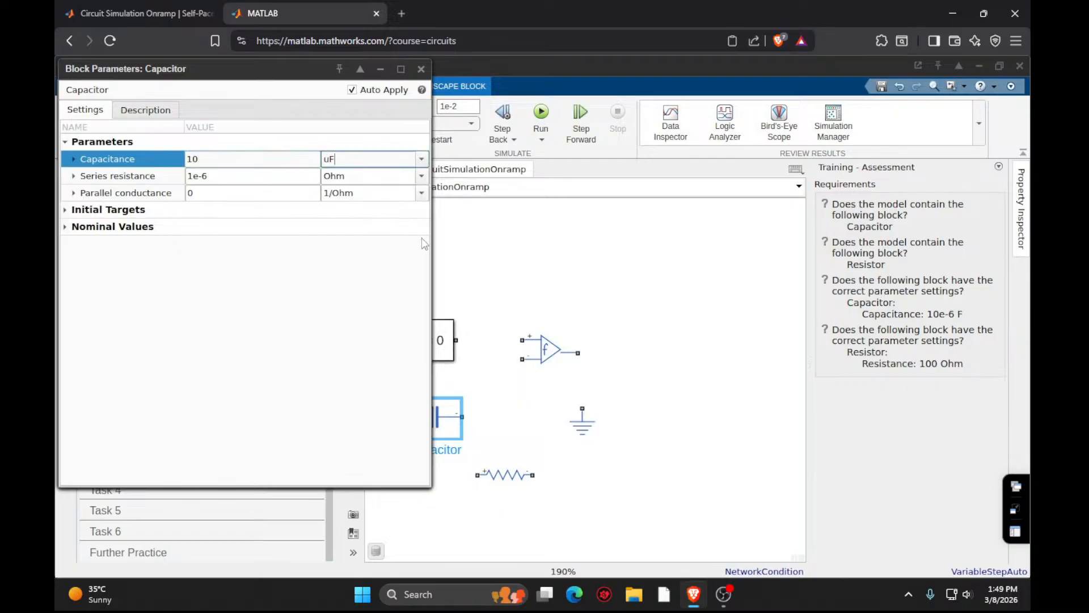
click(451, 275)
click(292, 443)
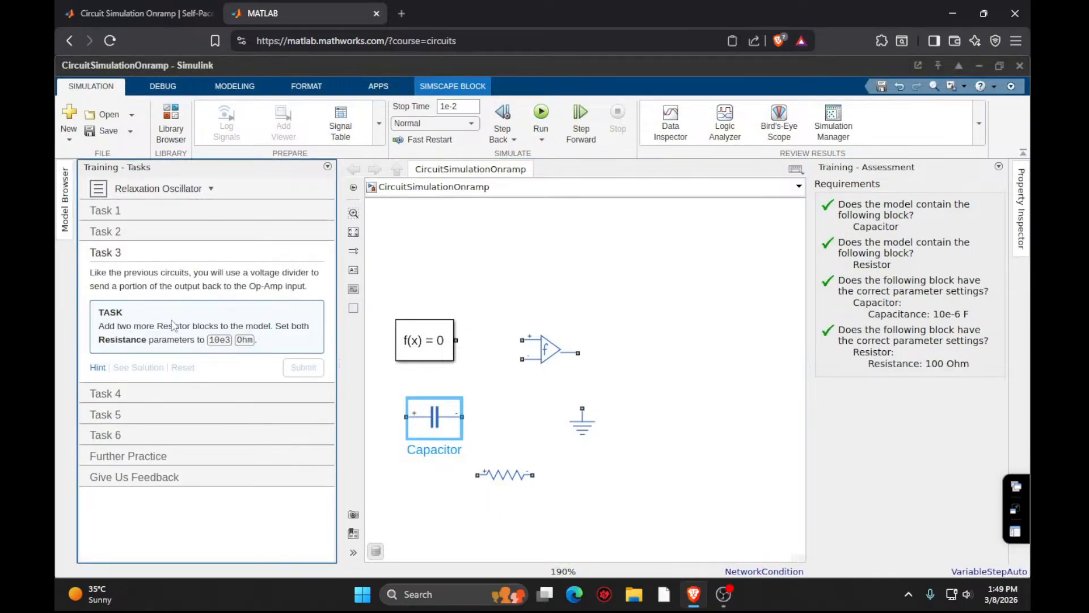
Add a second Resistor block from the Simscape Foundation Library beside the ground block.
double_click(703, 445)
text(resis)
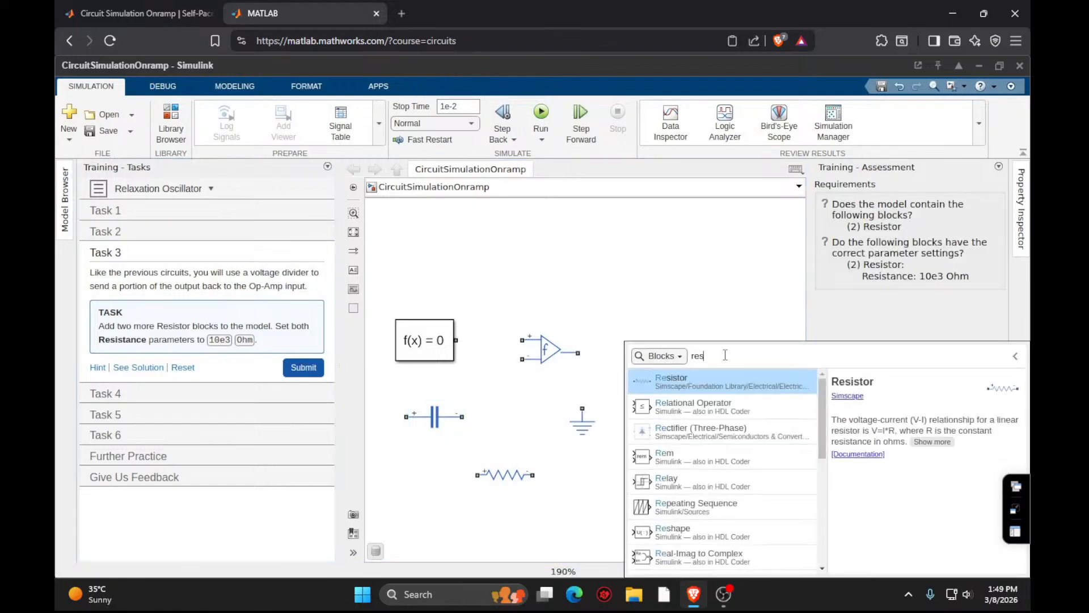
click(703, 382)
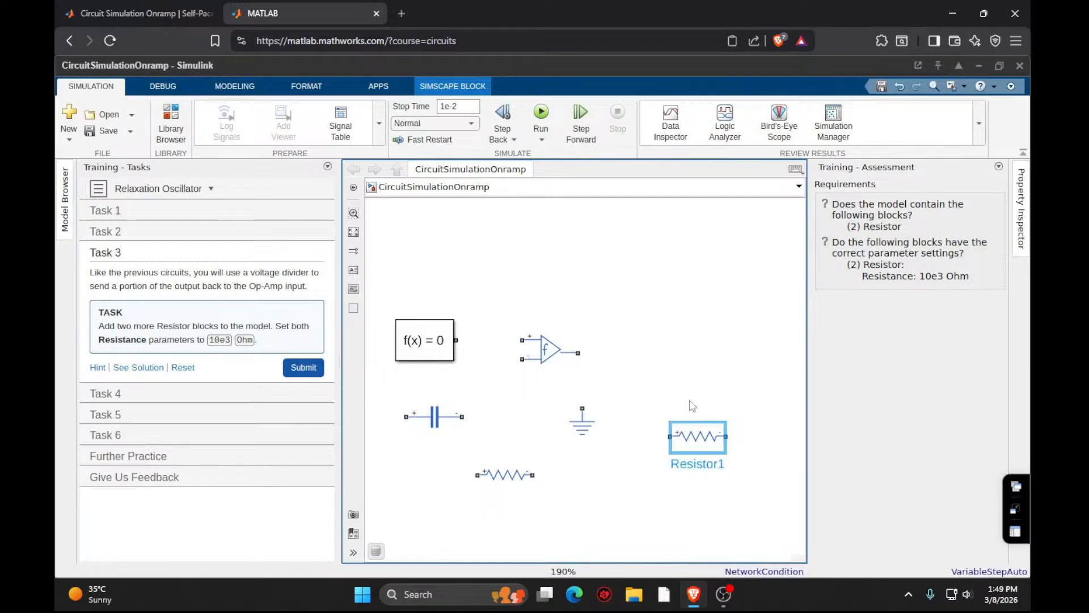
click(768, 369)
Set the resistance of the newly added resistor to 10e3 Ohm.
double_click(703, 446)
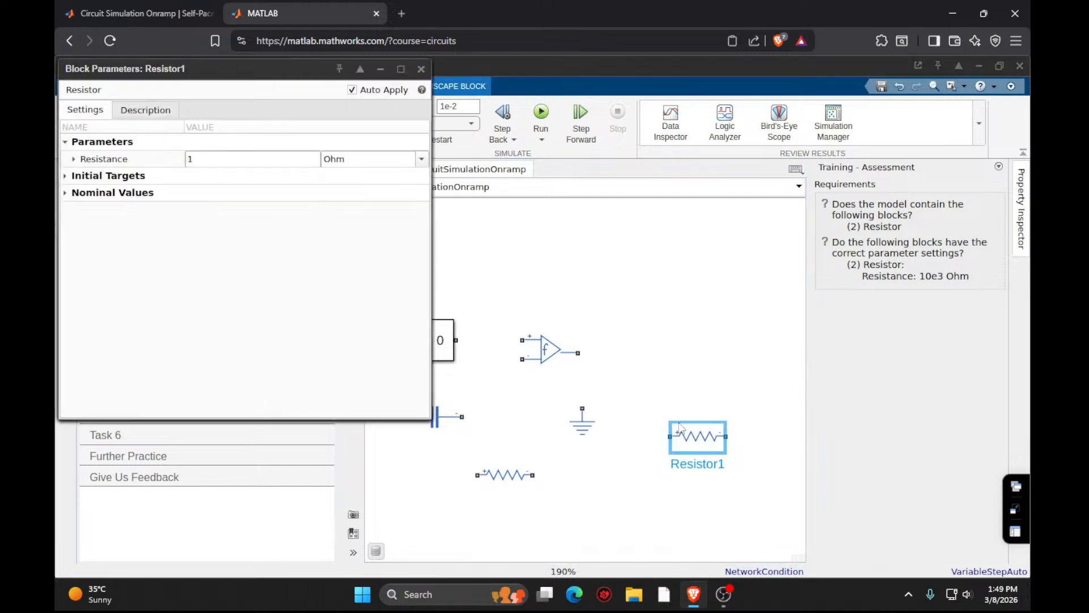
click(268, 159)
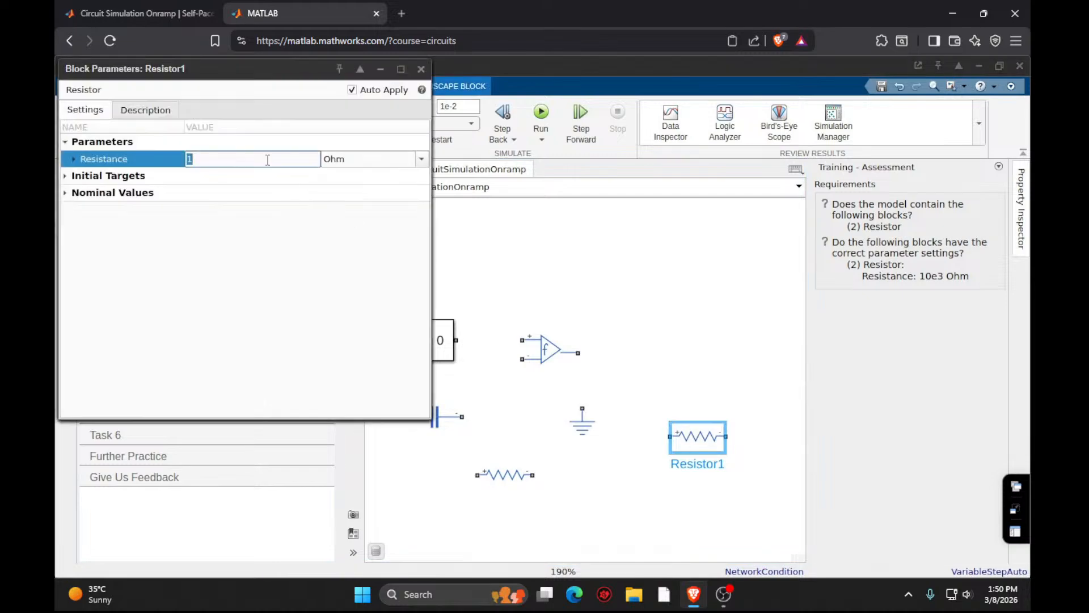
text(10e3)
drag(257, 64, 499, 174)
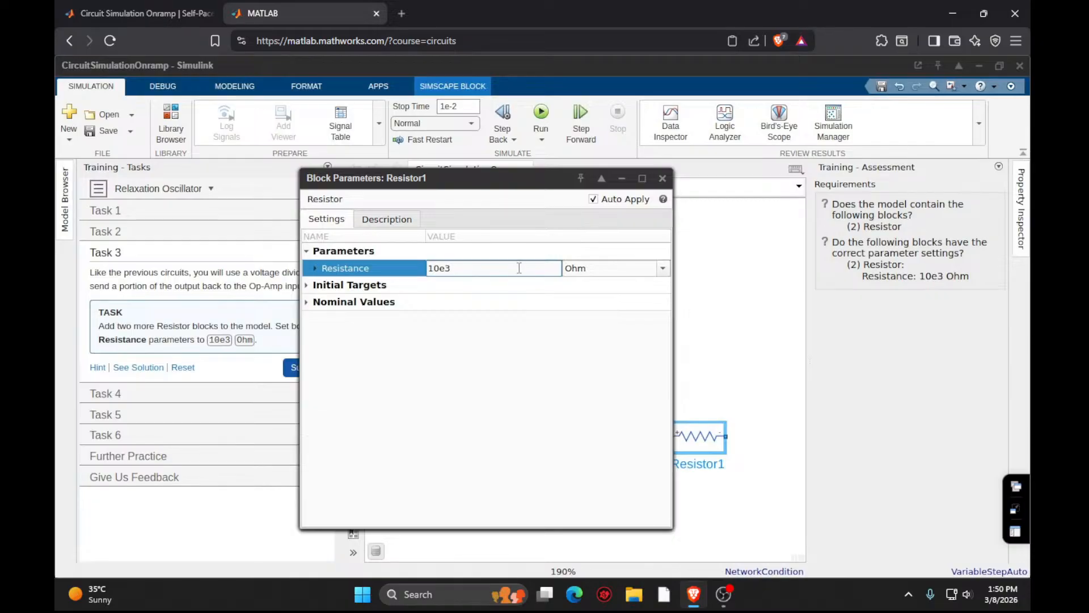
Duplicate the 10e3 Ohm resistor in the model, submit Task 3 and proceed to Task 4.
key(Return)
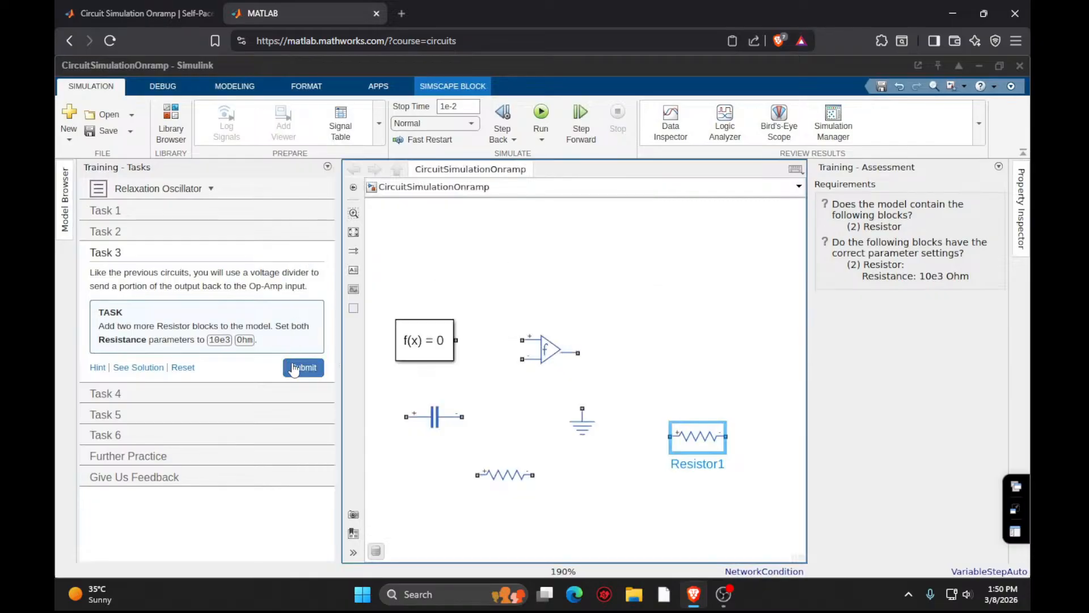
right_click(688, 450)
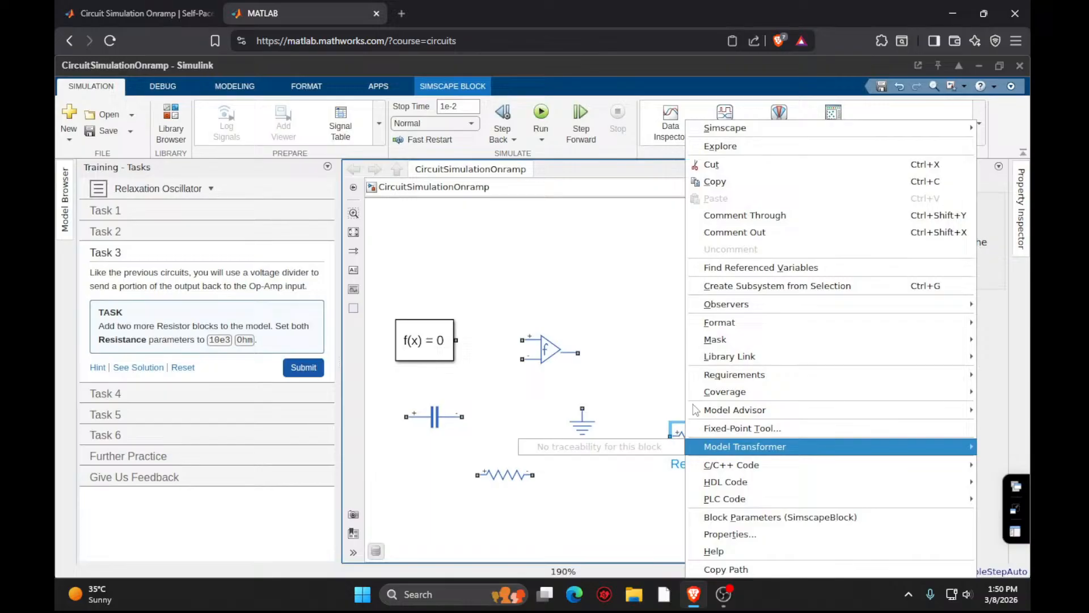
click(709, 181)
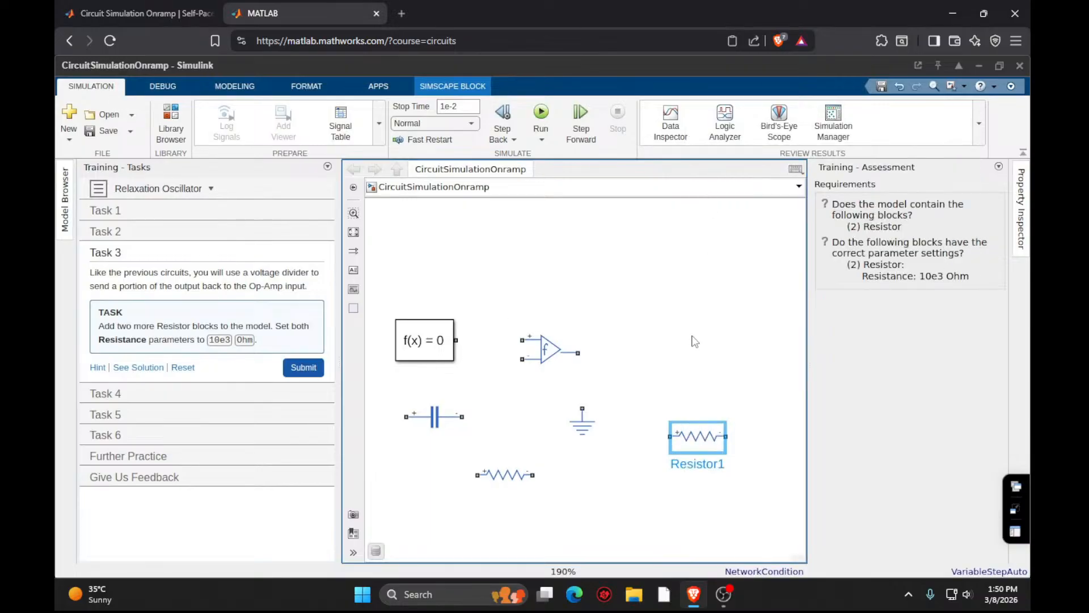
key(ctrl+v)
click(304, 367)
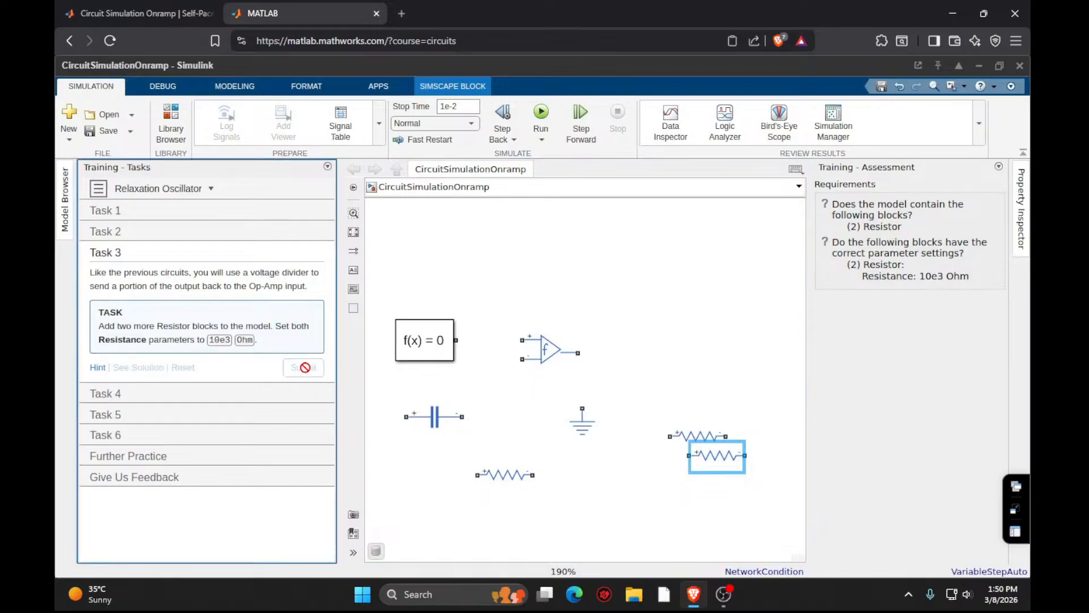
click(302, 369)
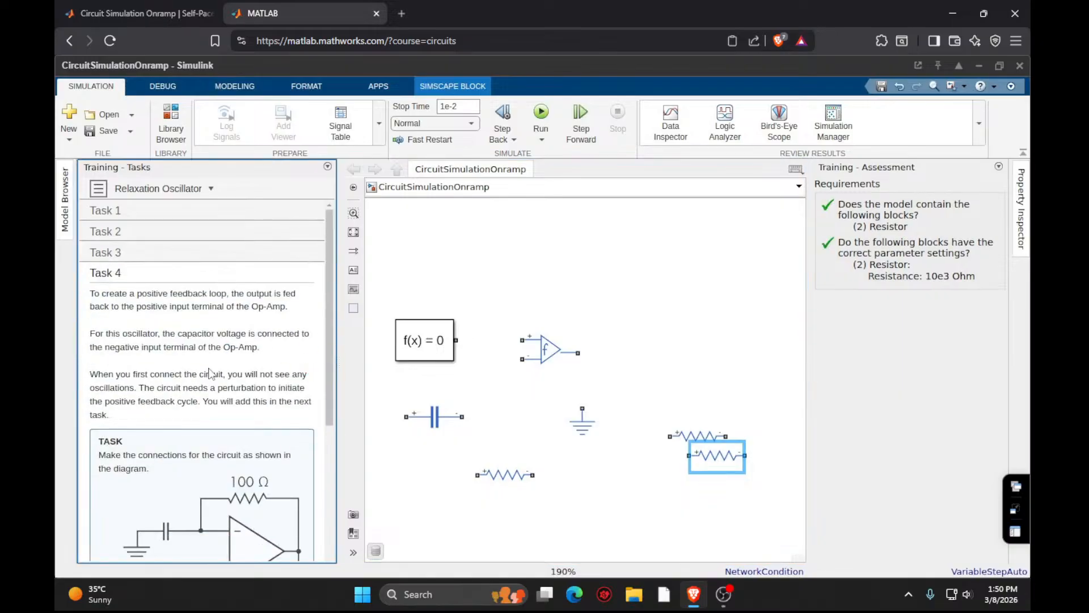
Enlarge the Op-Amp block, move the duplicated 10e3 Ohm resistor above it and shift the ground block slightly aside.
scroll(209, 373, down, 3)
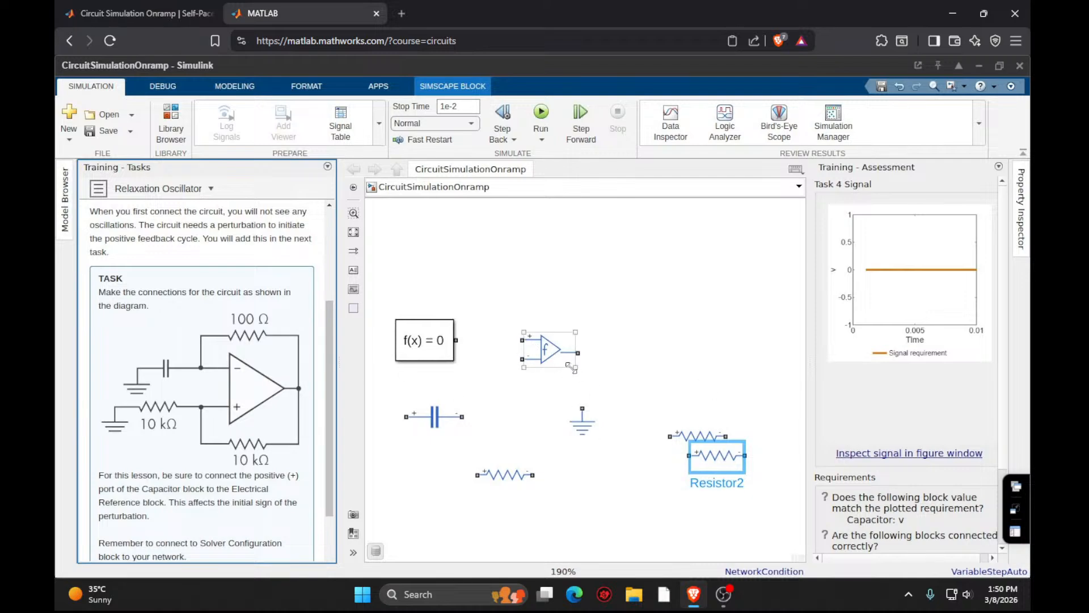
drag(575, 367, 631, 360)
drag(725, 477, 620, 271)
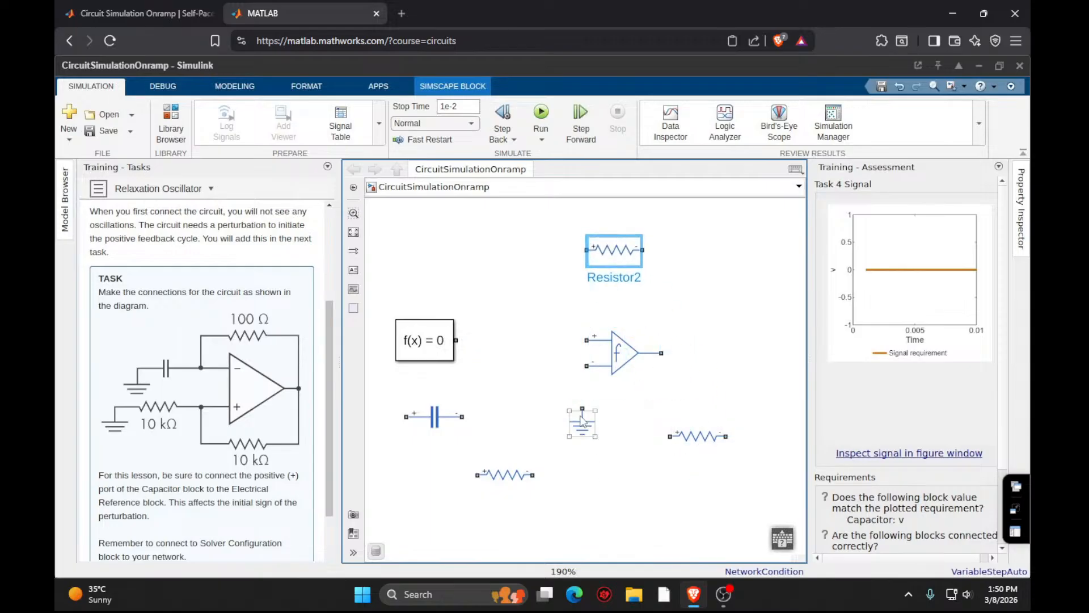
drag(582, 419, 537, 422)
Place the other 10e3 Ohm resistor below the Op-Amp and wire both from its output to the inputs, upper to positive, lower to negative.
mouse_move(692, 440)
mouse_down()
mouse_move(621, 427)
mouse_move(675, 412)
mouse_move(678, 283)
mouse_move(642, 249)
mouse_up()
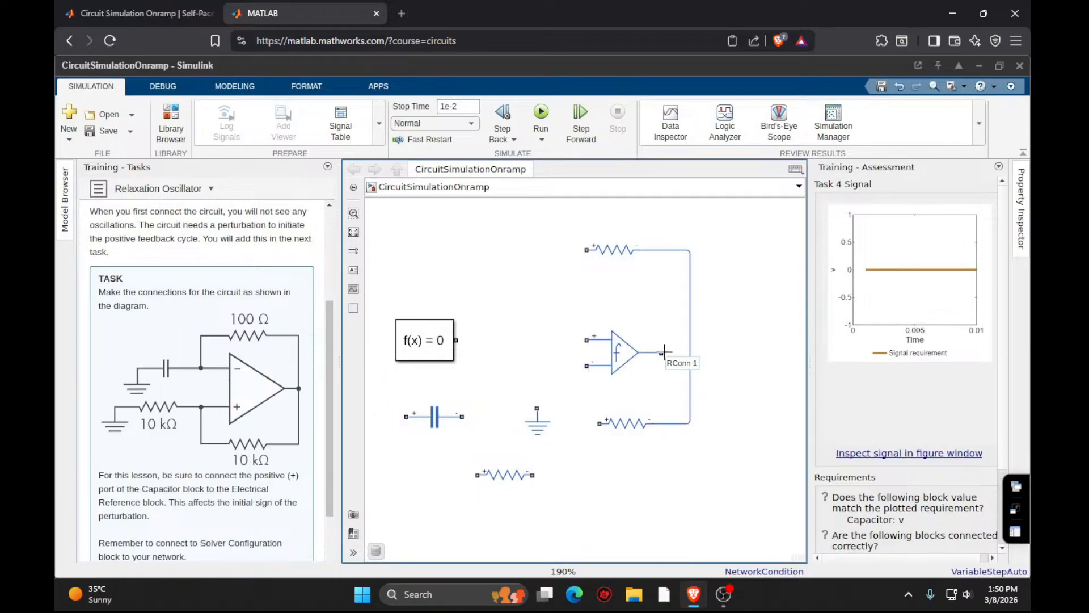
drag(665, 352, 690, 352)
click(603, 435)
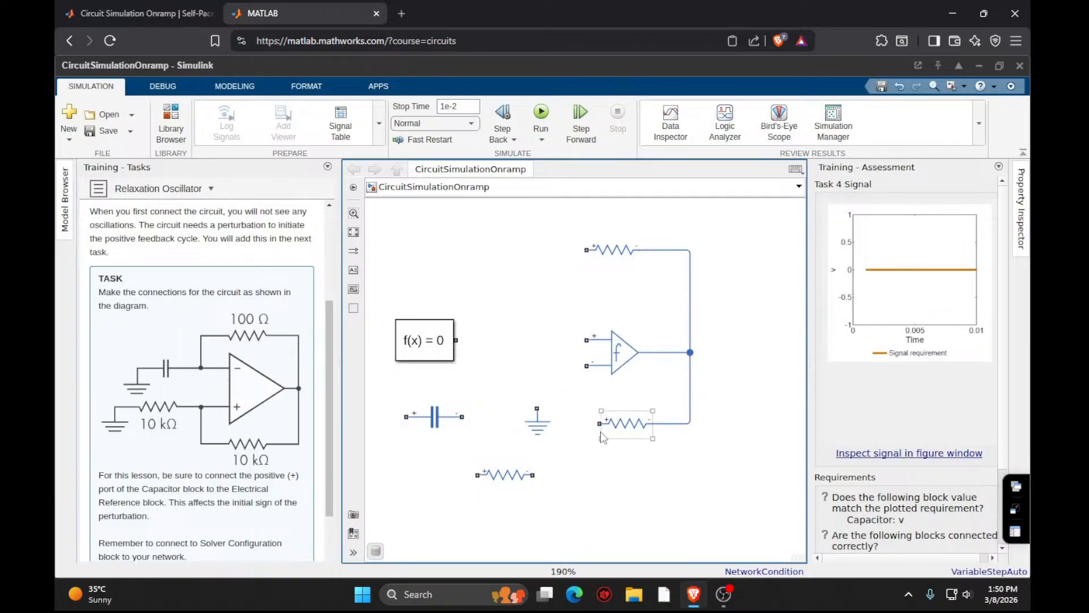
mouse_move(599, 423)
mouse_down()
mouse_move(579, 430)
mouse_move(586, 366)
mouse_up()
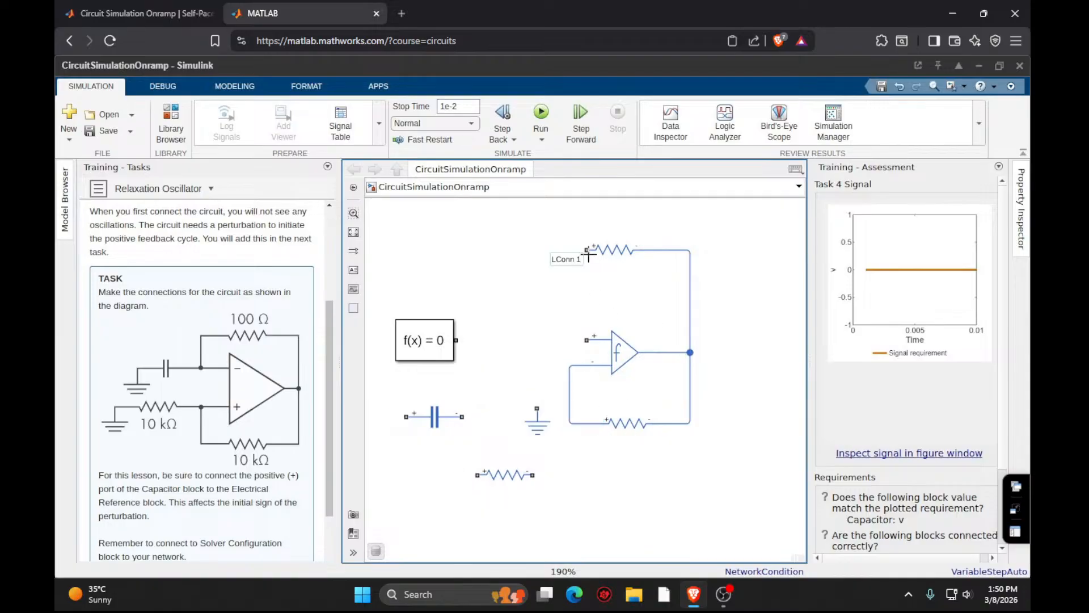
drag(587, 250, 590, 336)
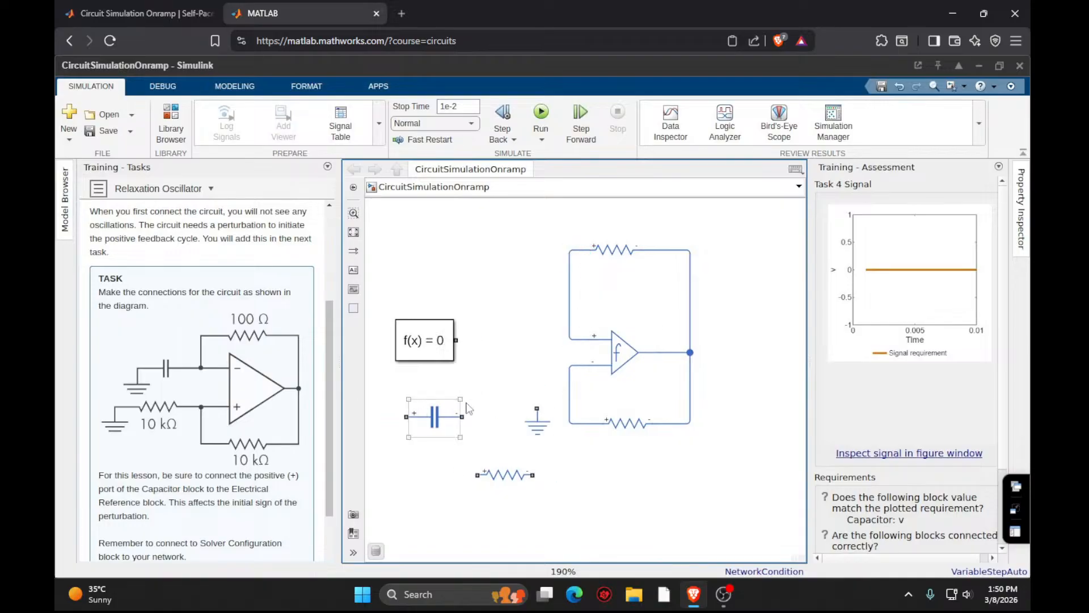
Place the 100 Ohm resistor between the Solver Configuration and the Op-Amp, wiring its negative end to the Op-Amp's positive input line.
mouse_move(509, 483)
mouse_down()
mouse_move(521, 373)
mouse_move(577, 366)
mouse_up()
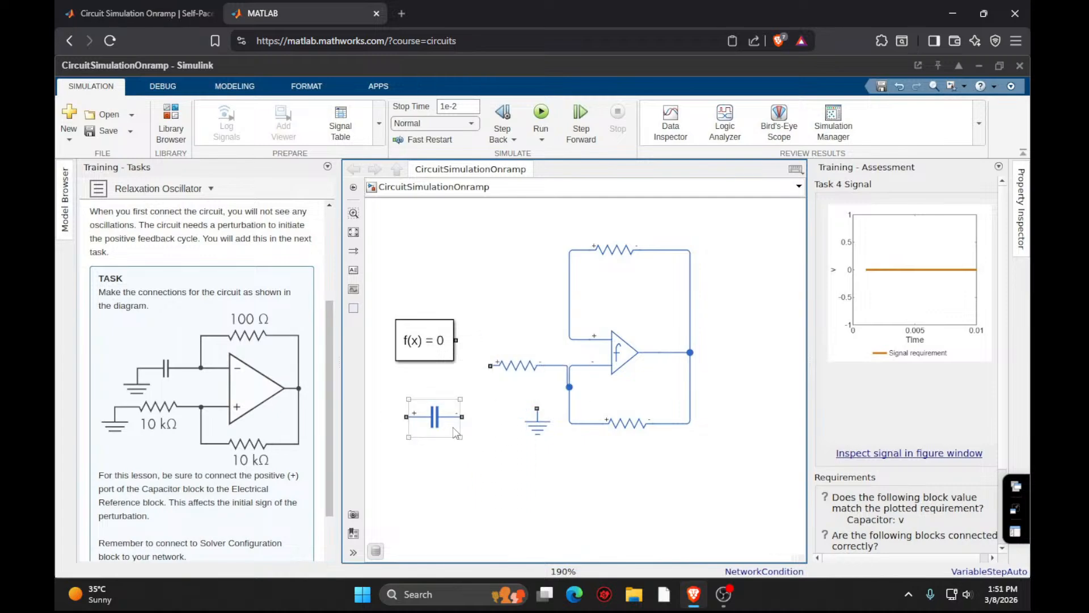
click(556, 369)
key(Delete)
click(515, 378)
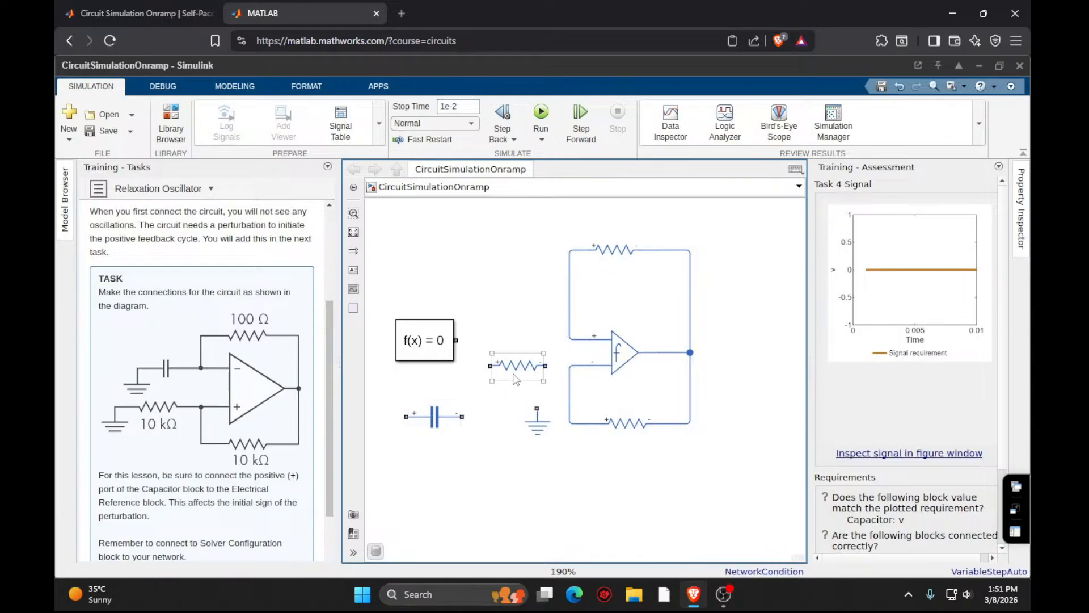
mouse_move(516, 379)
mouse_down()
mouse_move(516, 353)
mouse_move(569, 340)
mouse_up()
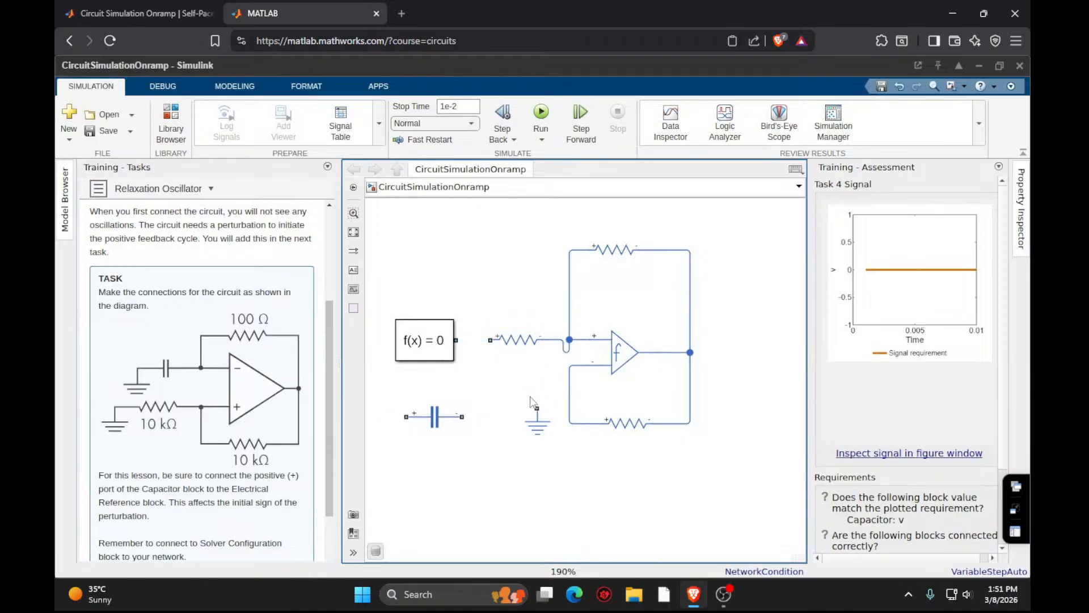
Connect the capacitor's negative port to the Op-Amp's negative input line and its positive port to the 100 Ohm resistor's free end, ground and Solver Configuration.
click(452, 414)
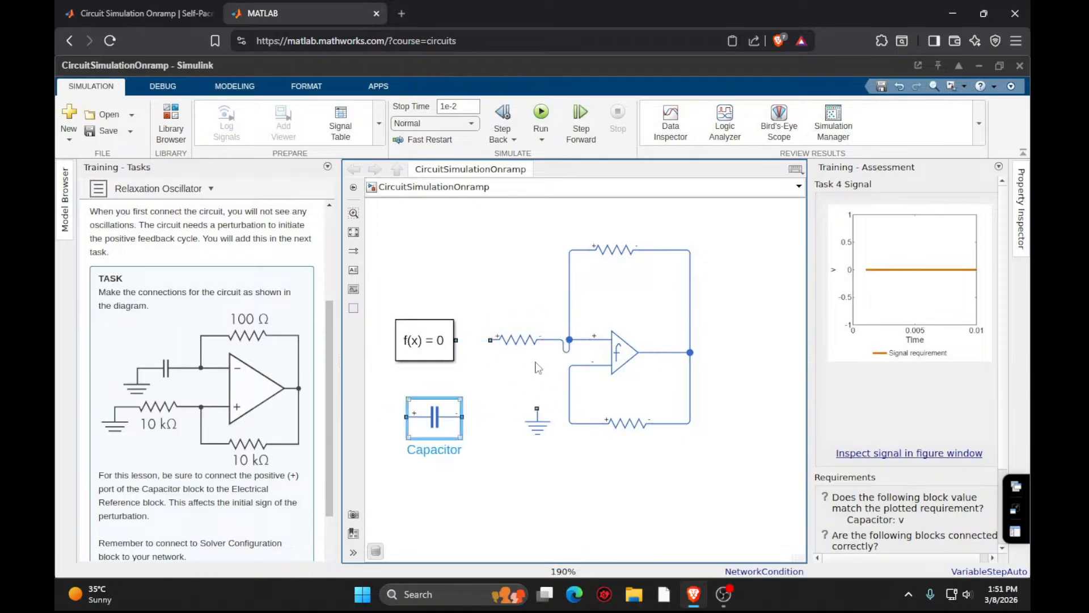
drag(449, 422, 569, 388)
click(507, 377)
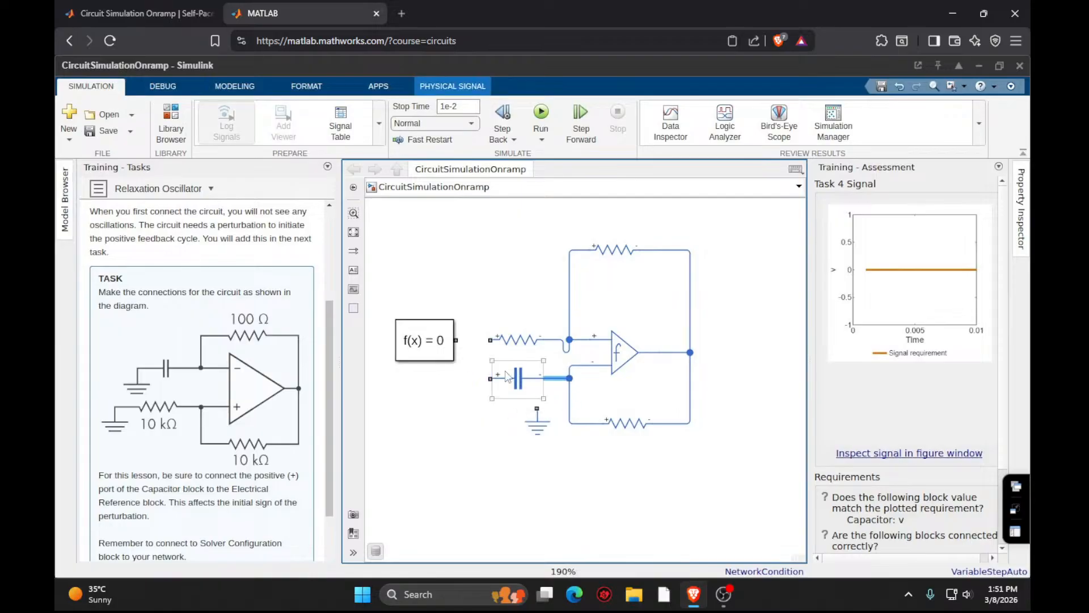
drag(491, 378, 490, 339)
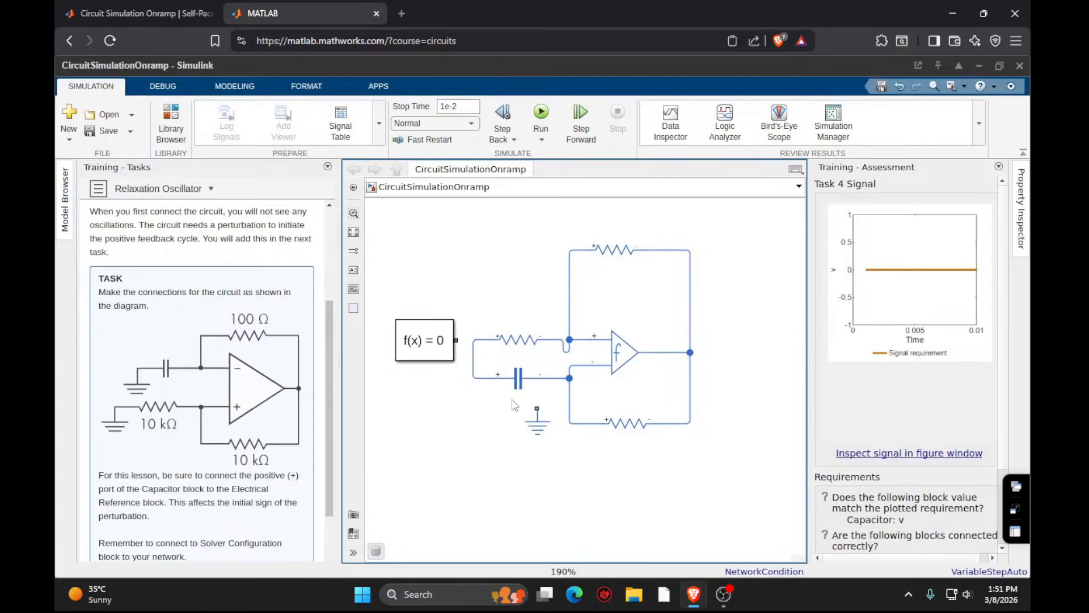
drag(536, 408, 473, 340)
Submit Task 4 for assessment and proceed to Task 5.
scroll(237, 416, down, 2)
click(293, 484)
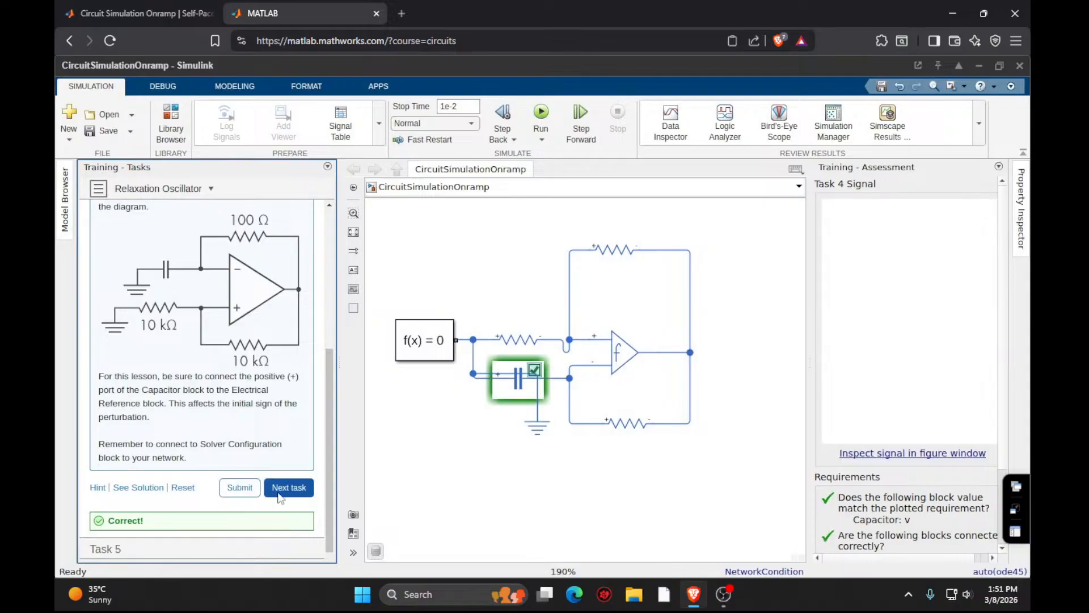
click(286, 487)
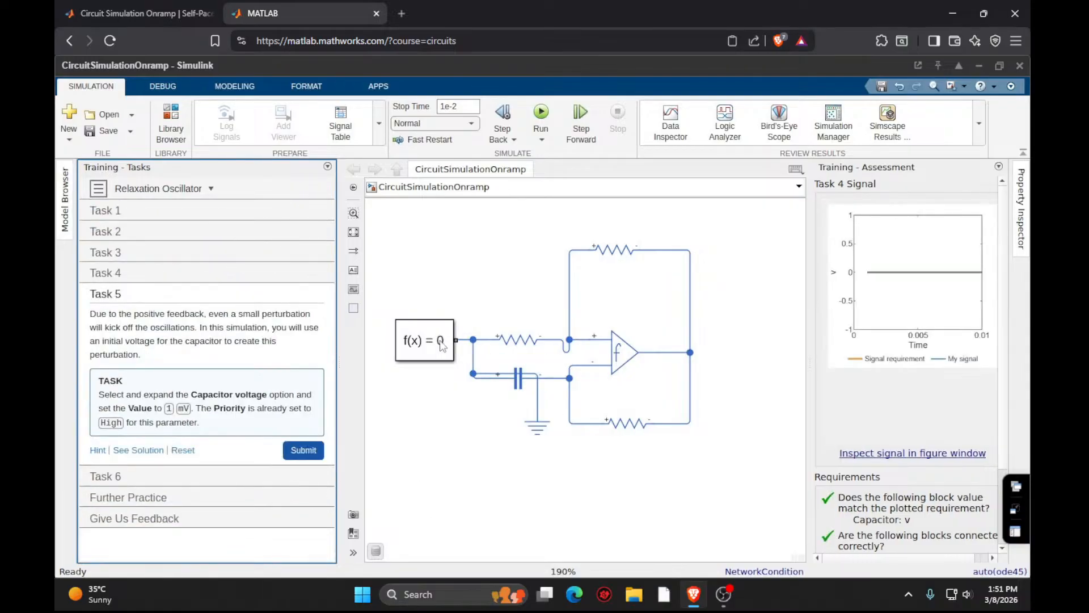
Enable the Capacitor voltage initial target in the Capacitor block's parameters and set its value to 1.
double_click(526, 390)
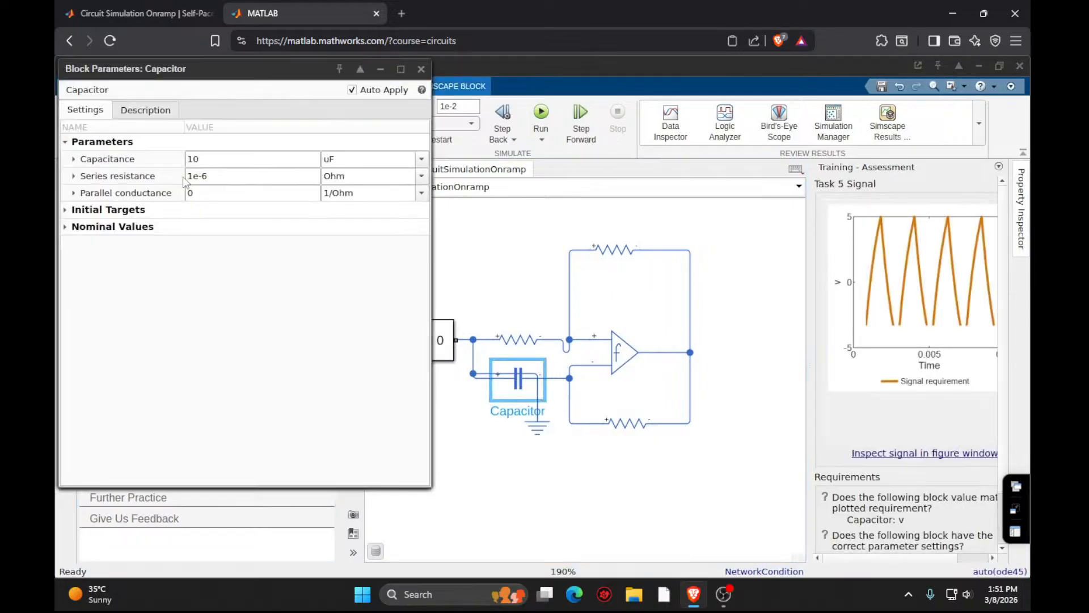
click(68, 211)
click(85, 260)
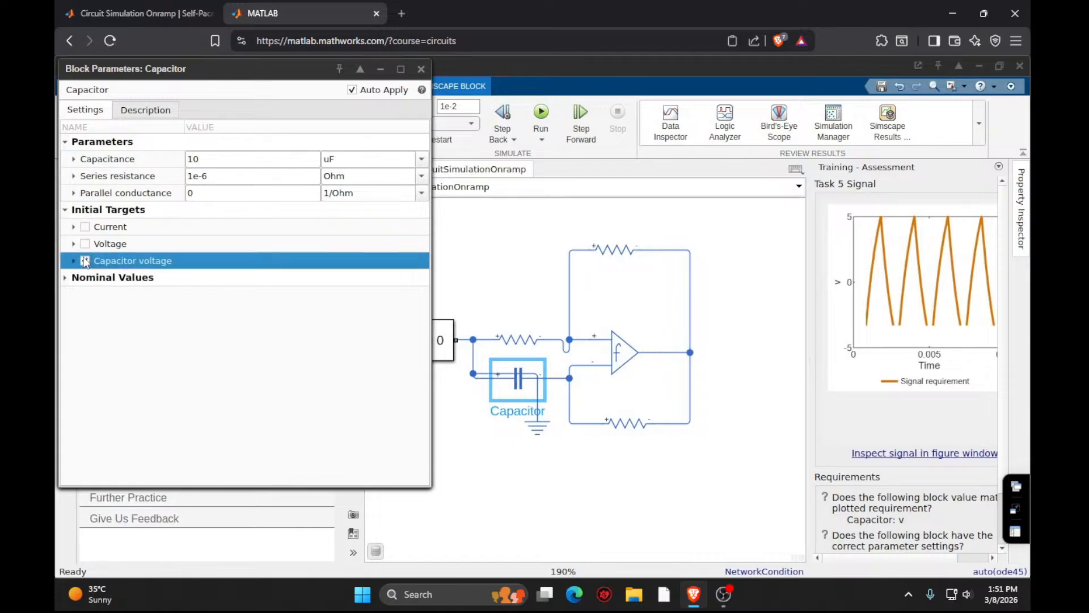
click(73, 261)
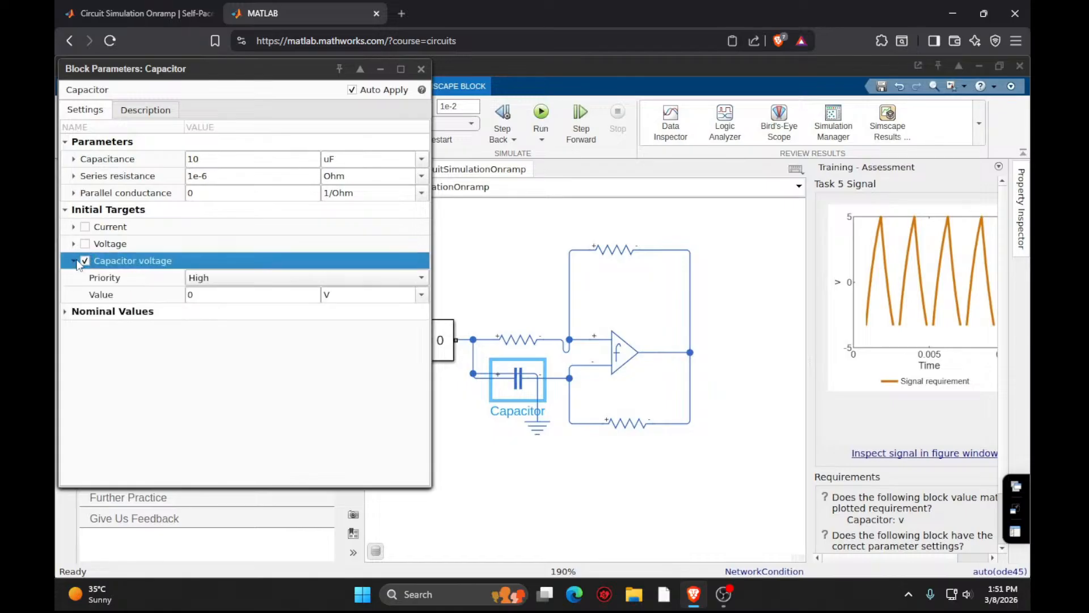
click(225, 295)
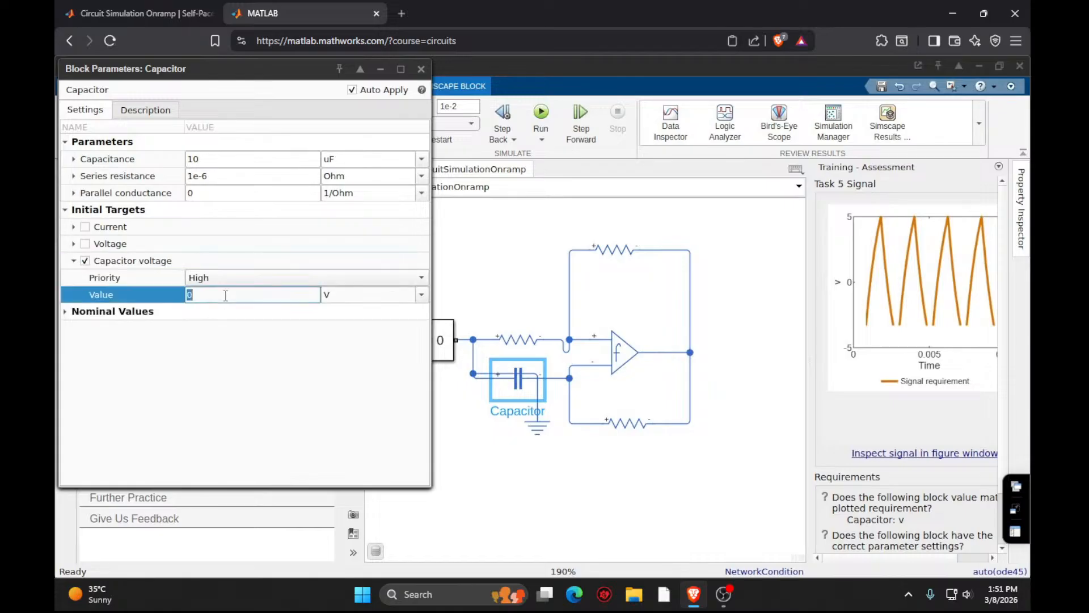
click(351, 296)
click(373, 356)
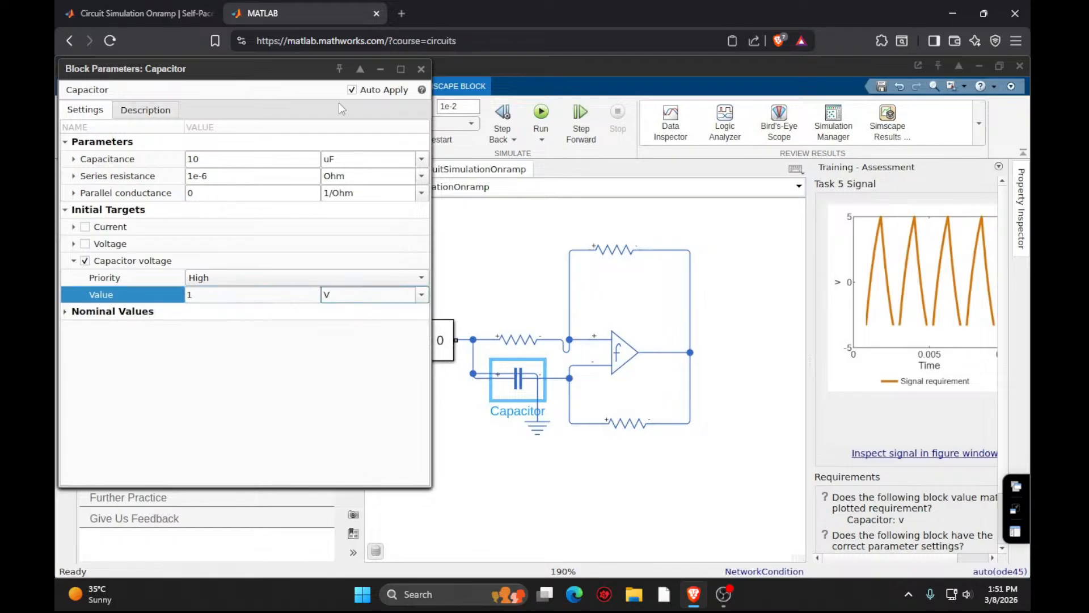
Change the unit of the Capacitor voltage initial target to mV and submit Task 5 for assessment.
click(380, 69)
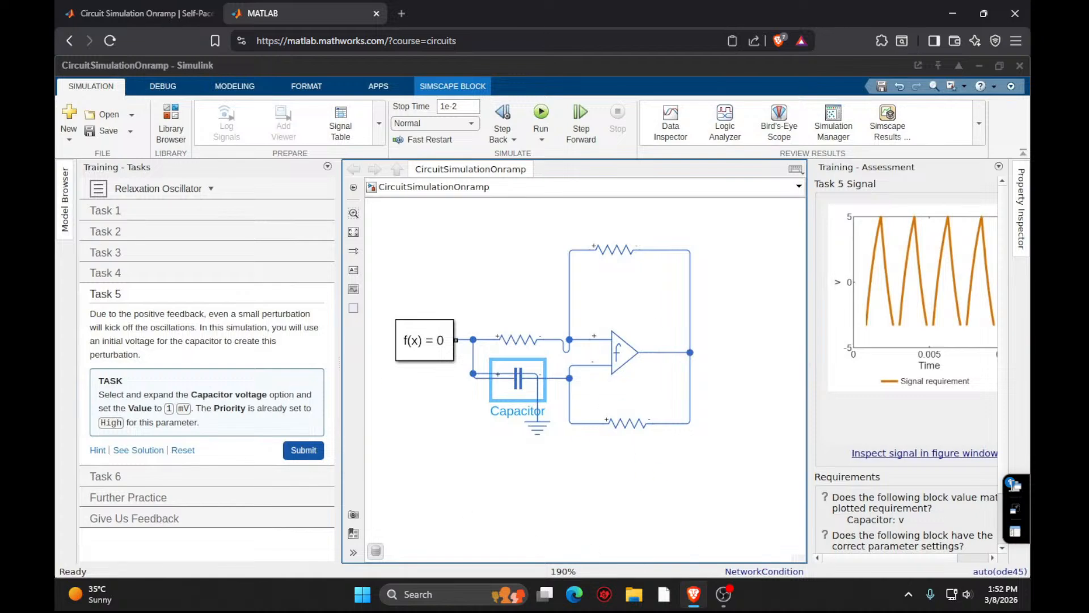
click(1019, 485)
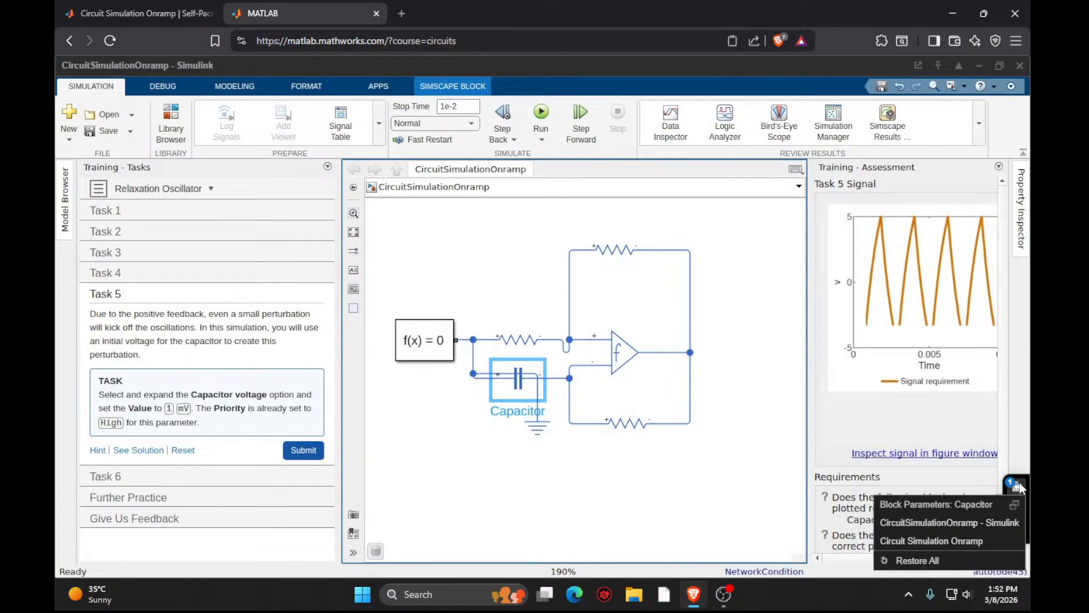
click(969, 508)
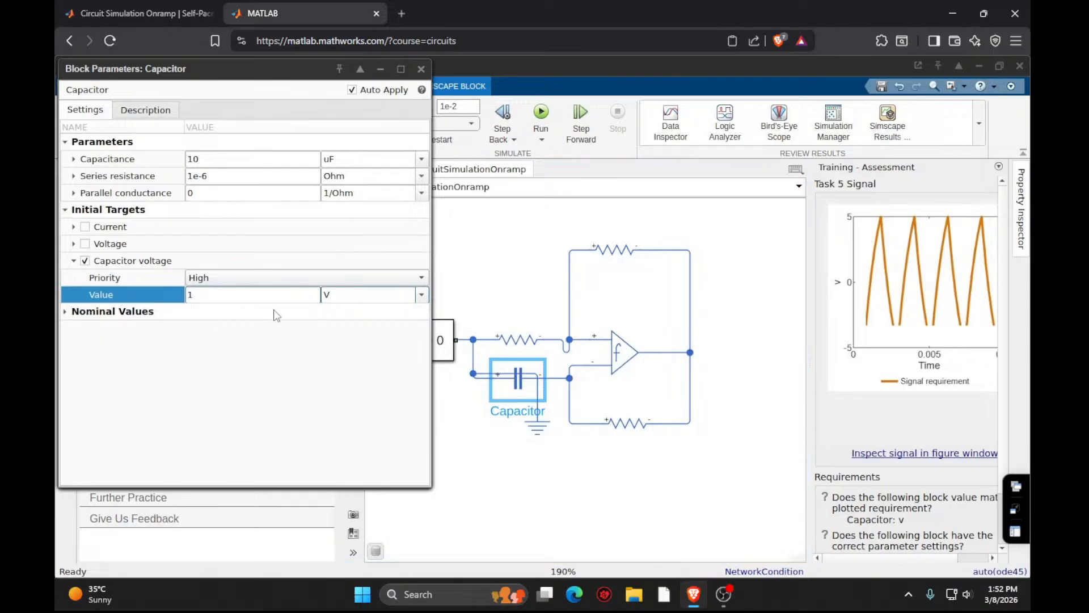
click(422, 295)
click(345, 322)
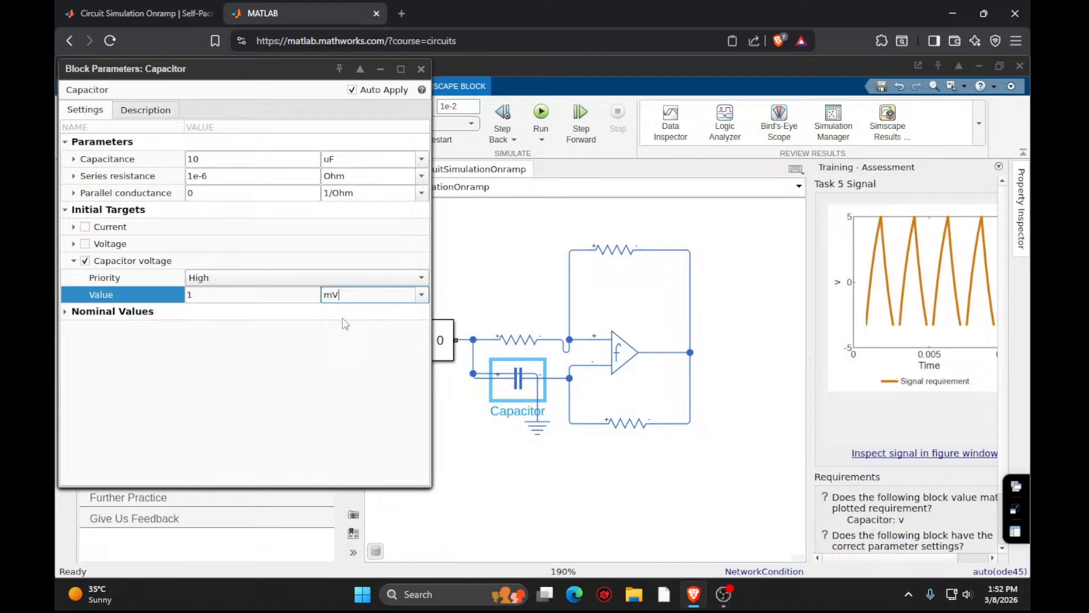
click(291, 288)
key(Return)
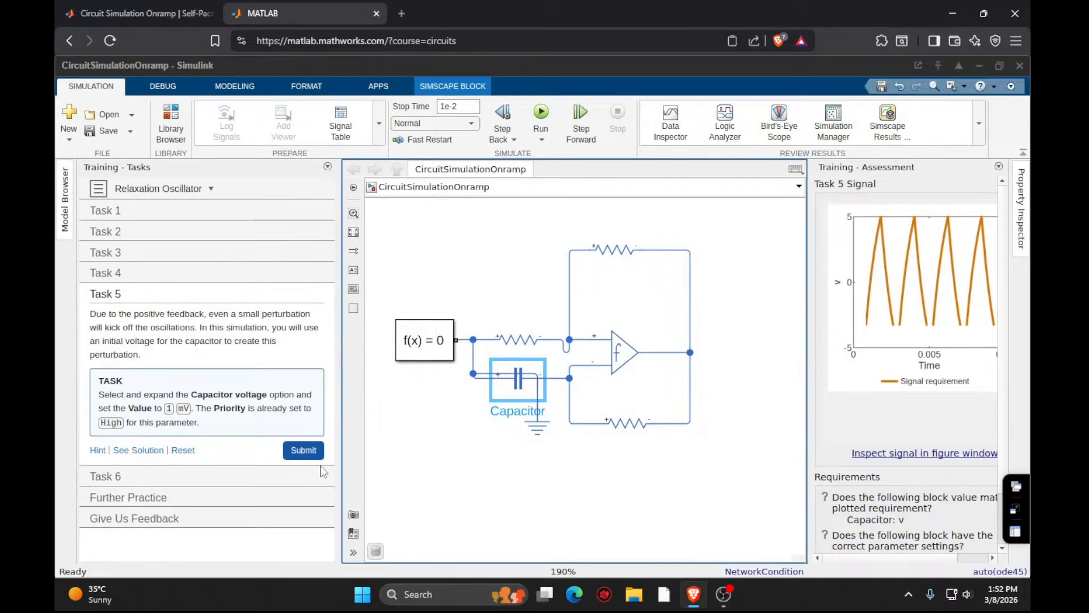
click(305, 450)
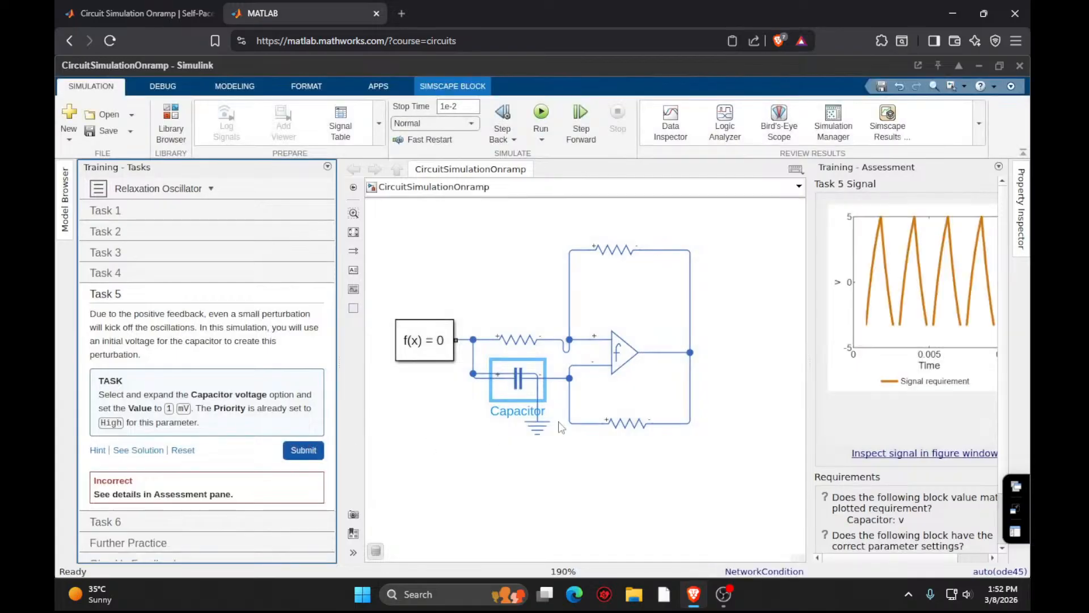
Examine the Task 5 assessment plot and requirements, and reopen the Capacitor's parameters to check its settings.
scroll(838, 406, down, 1)
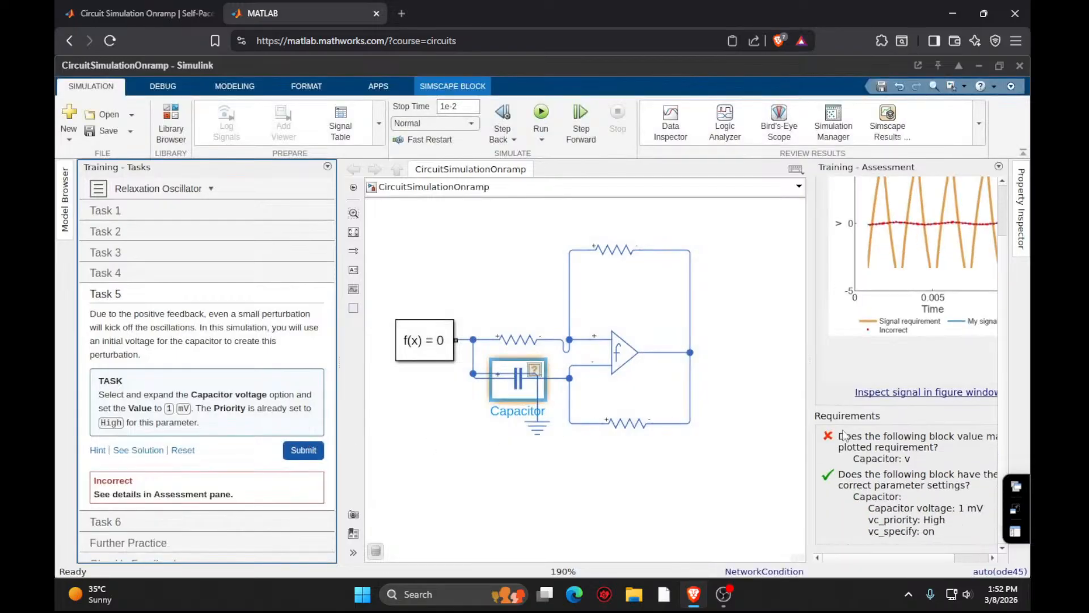
click(961, 556)
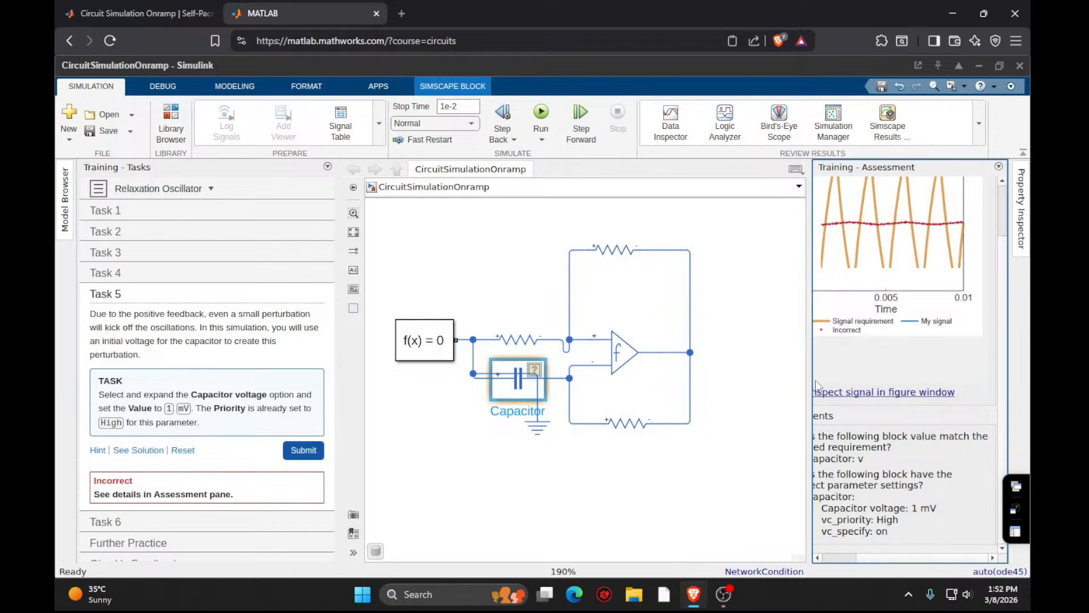
click(845, 558)
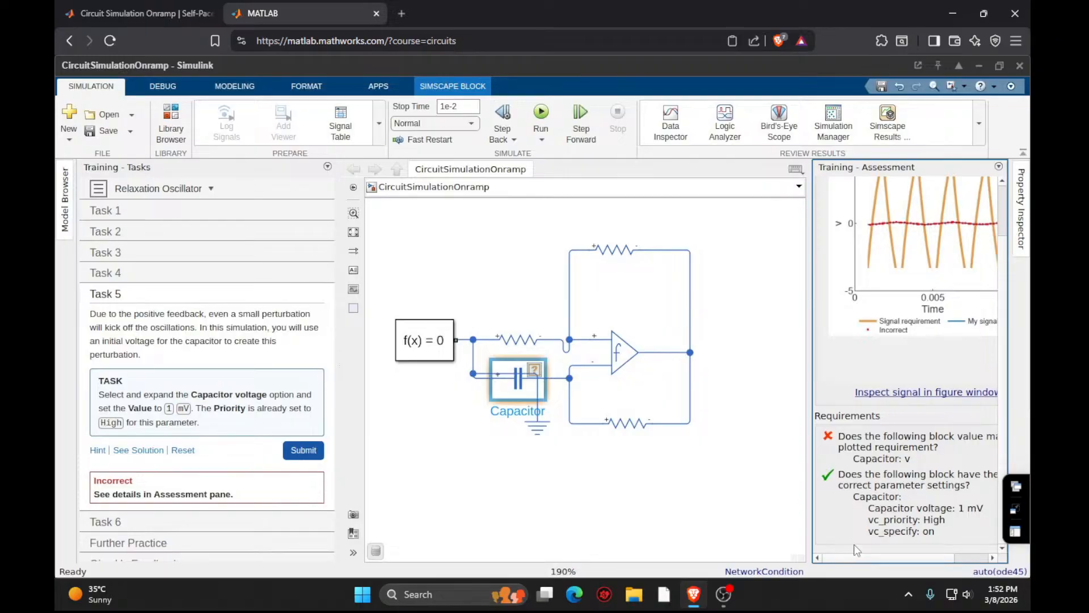
click(990, 557)
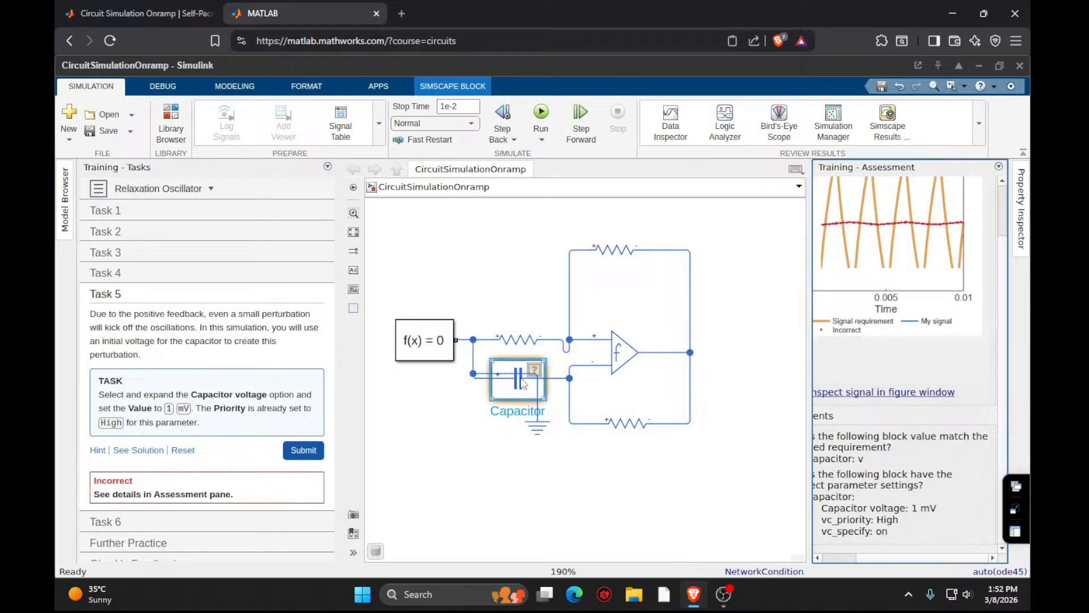
double_click(512, 392)
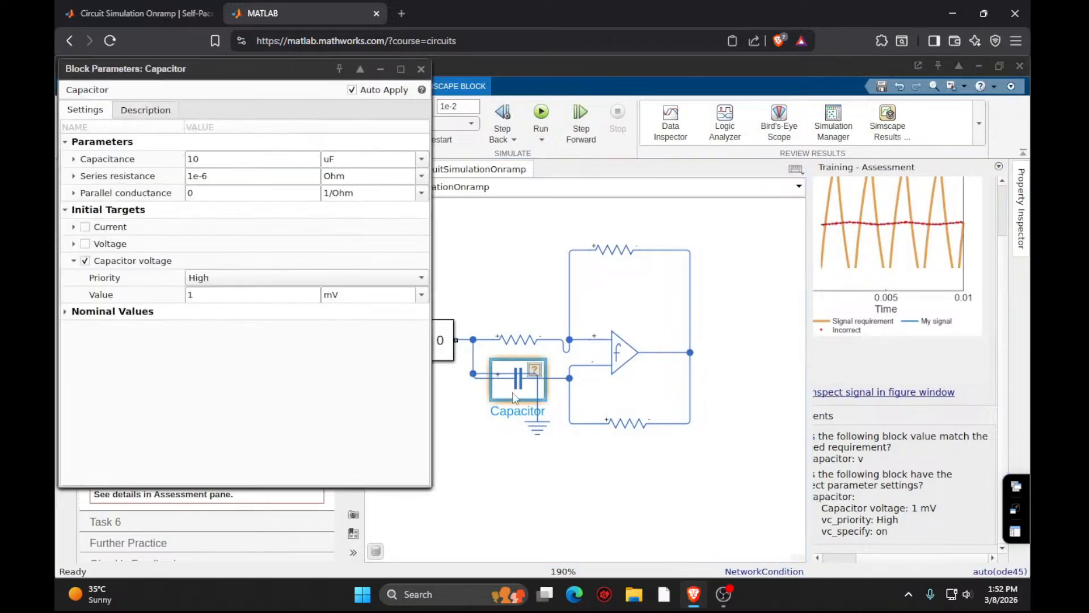
Close the Capacitor's parameters and resubmit Task 5 for assessment.
click(260, 157)
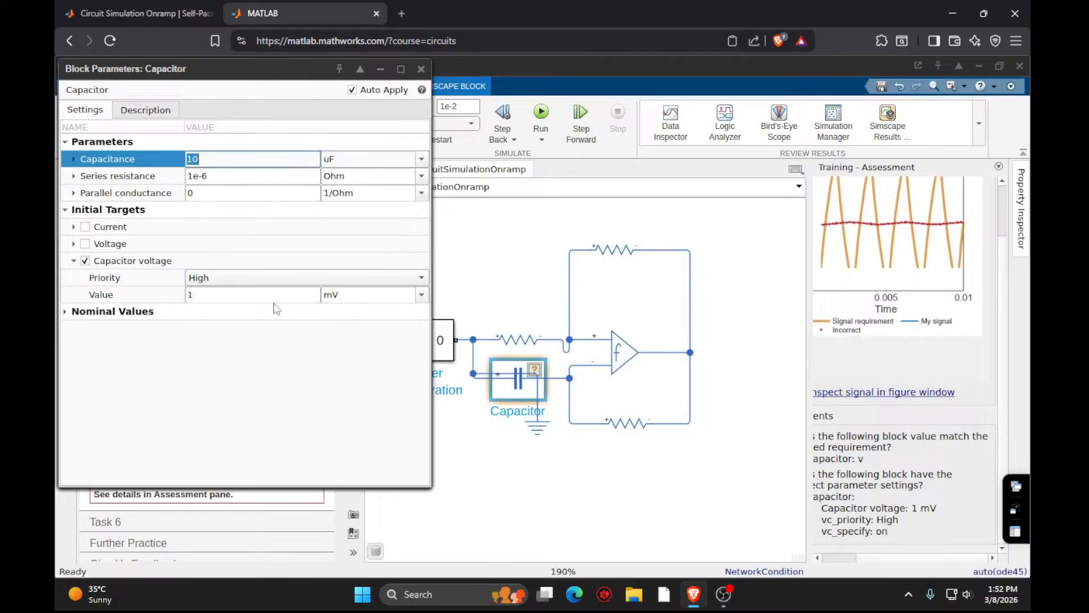
click(499, 216)
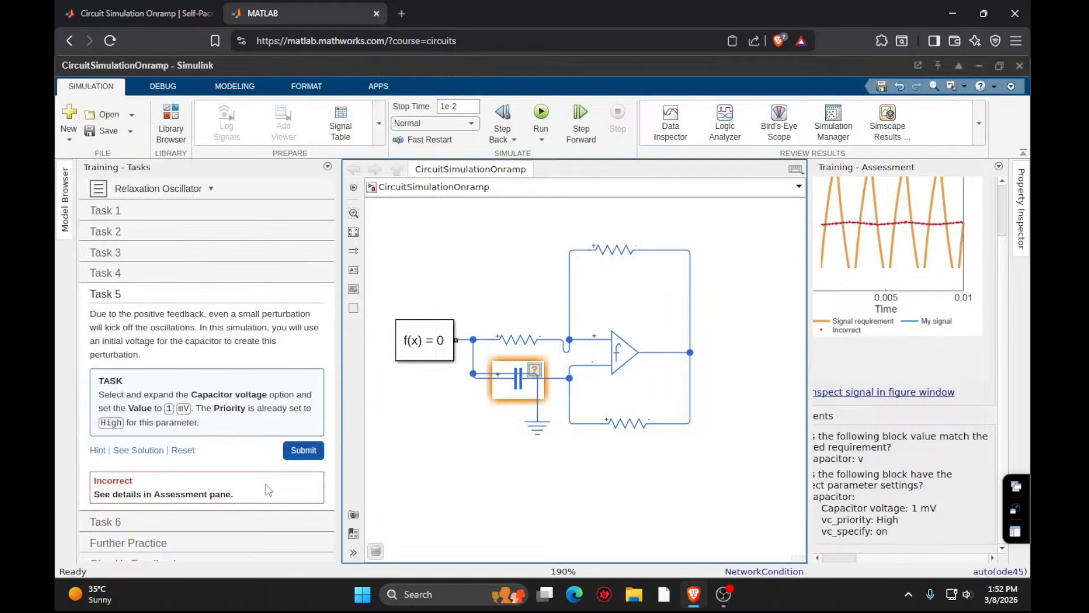
click(301, 450)
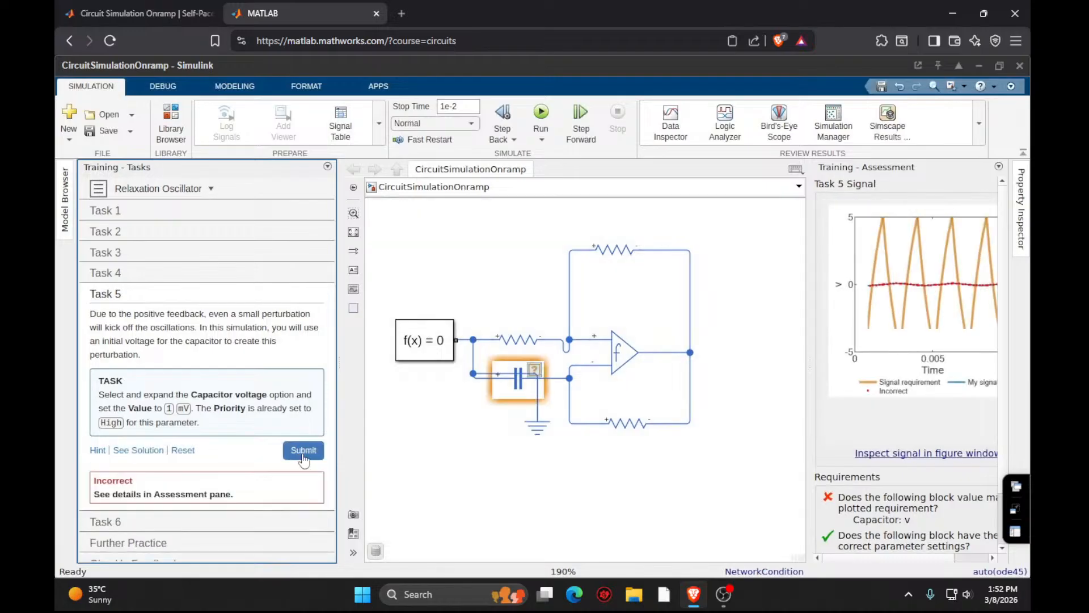
Show the solution and hint for Task 5 and read the required Capacitor settings.
click(138, 450)
scroll(153, 397, down, 4)
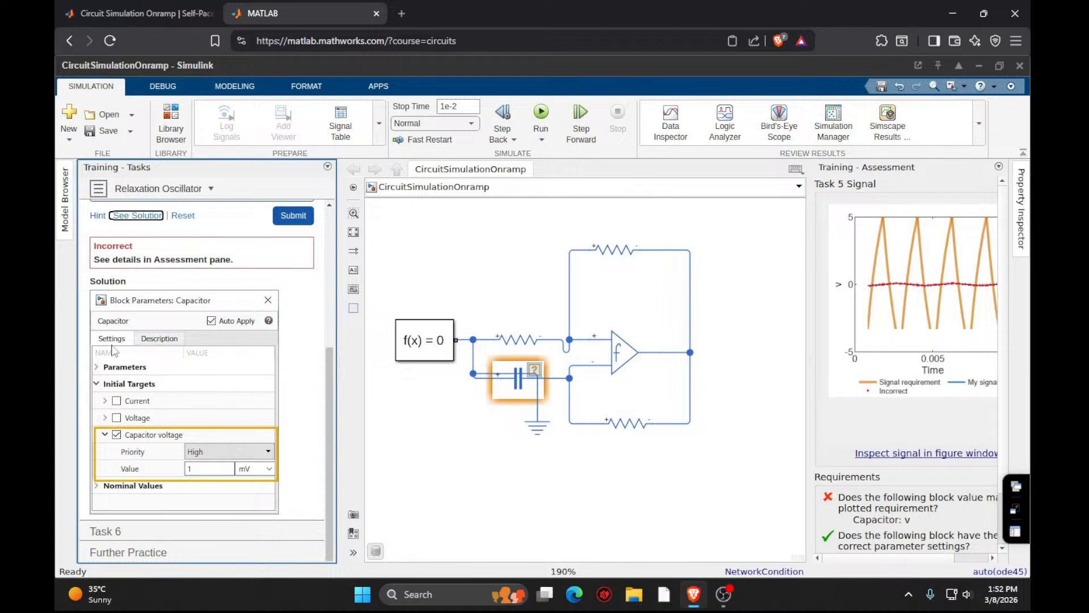
click(98, 215)
scroll(170, 408, down, 1)
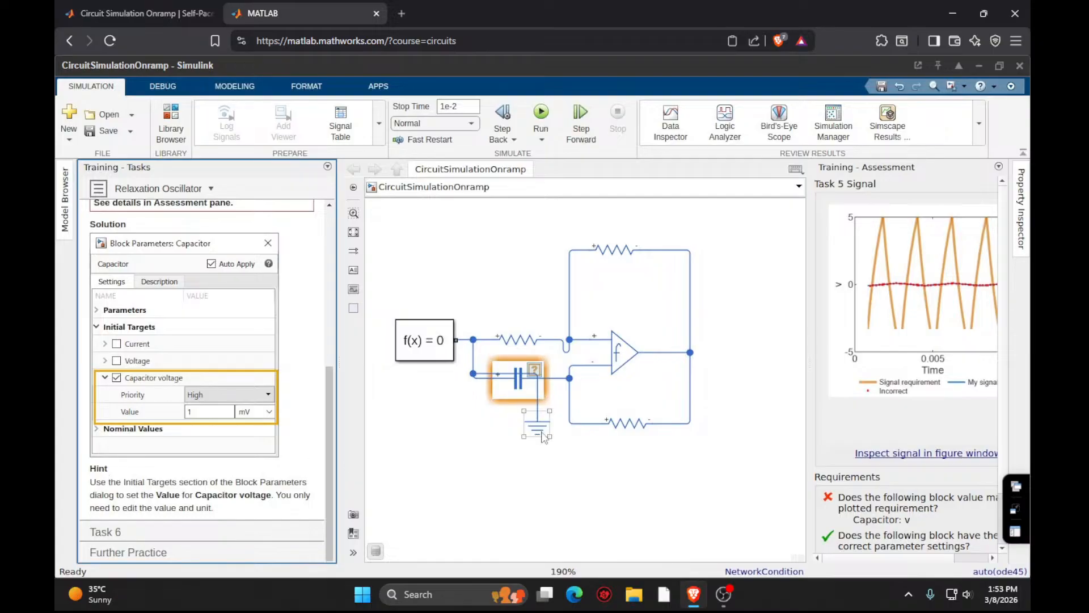
Move the Electrical Reference block away from the Capacitor to a clear spot below the Solver Configuration block.
drag(537, 431, 449, 476)
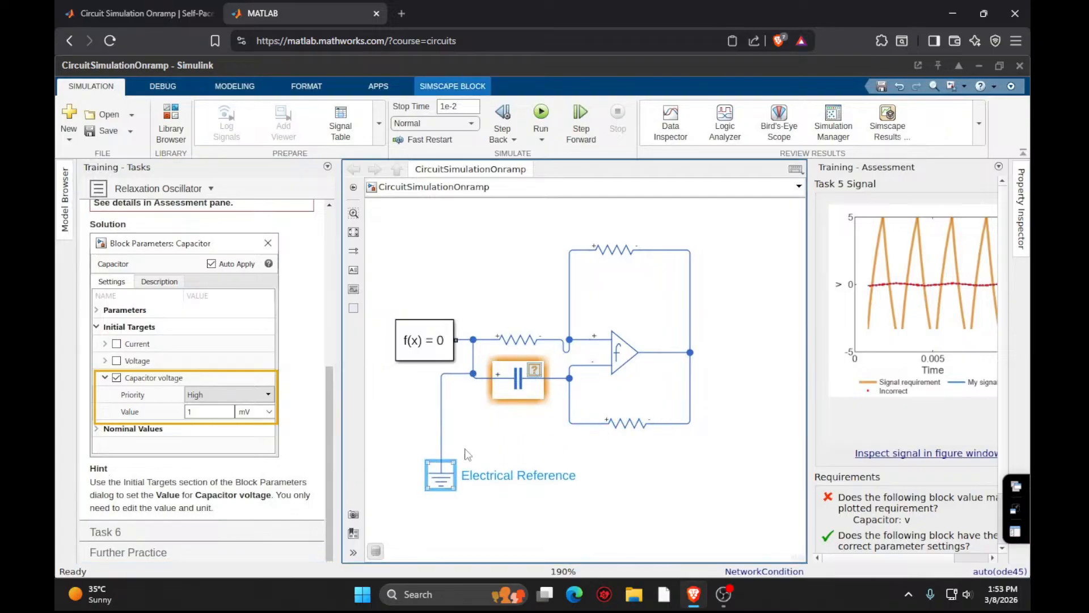
click(522, 392)
scroll(866, 487, down, 1)
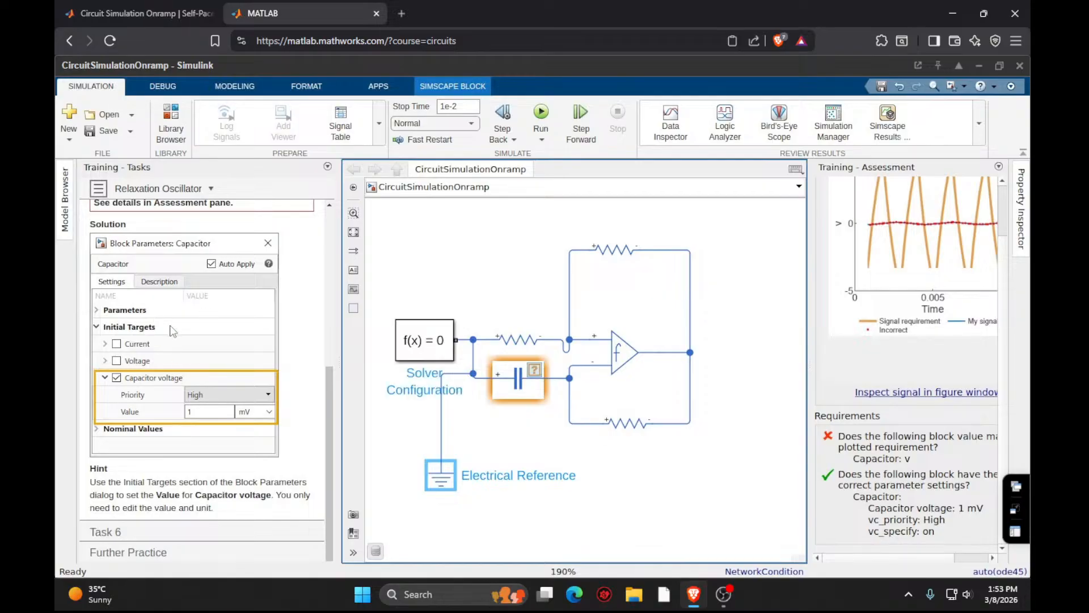
scroll(177, 238, up, 5)
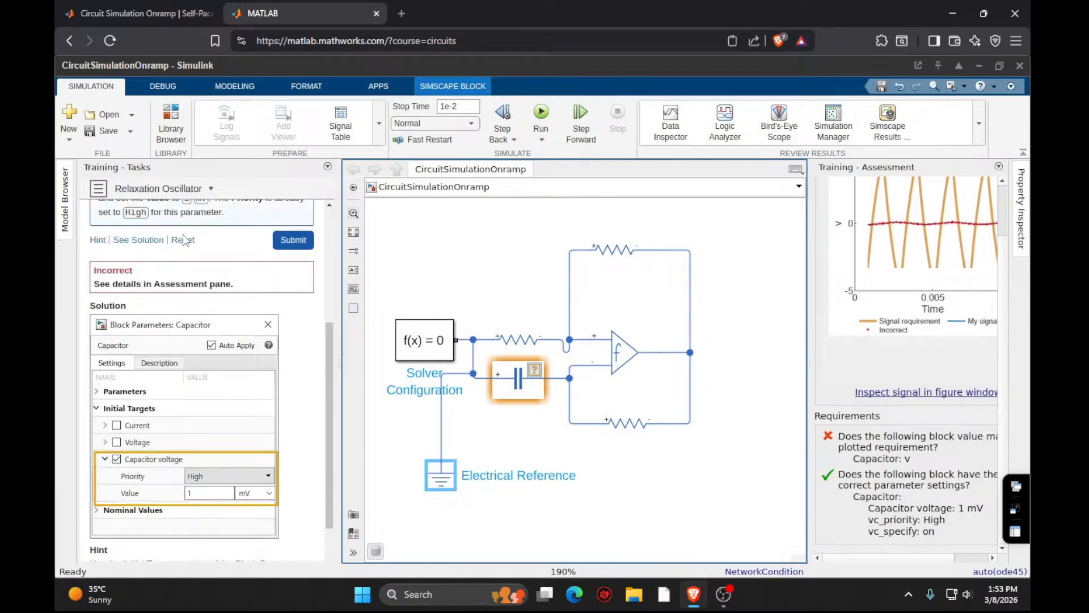
Enable the Voltage initial target in the Capacitor's parameters with High priority and a value of 1 mV.
click(533, 381)
double_click(518, 387)
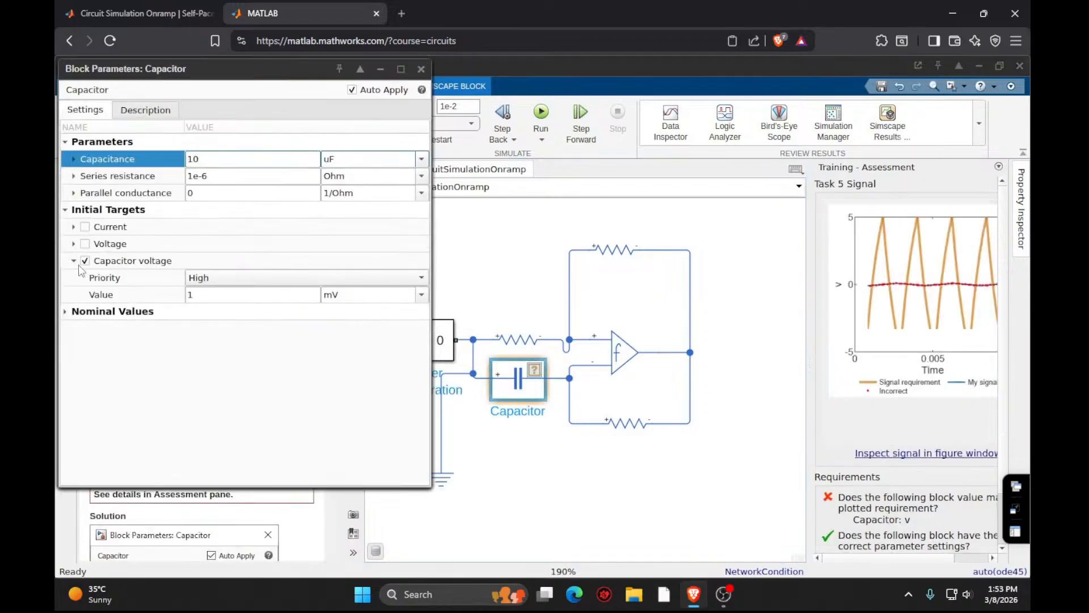
click(74, 244)
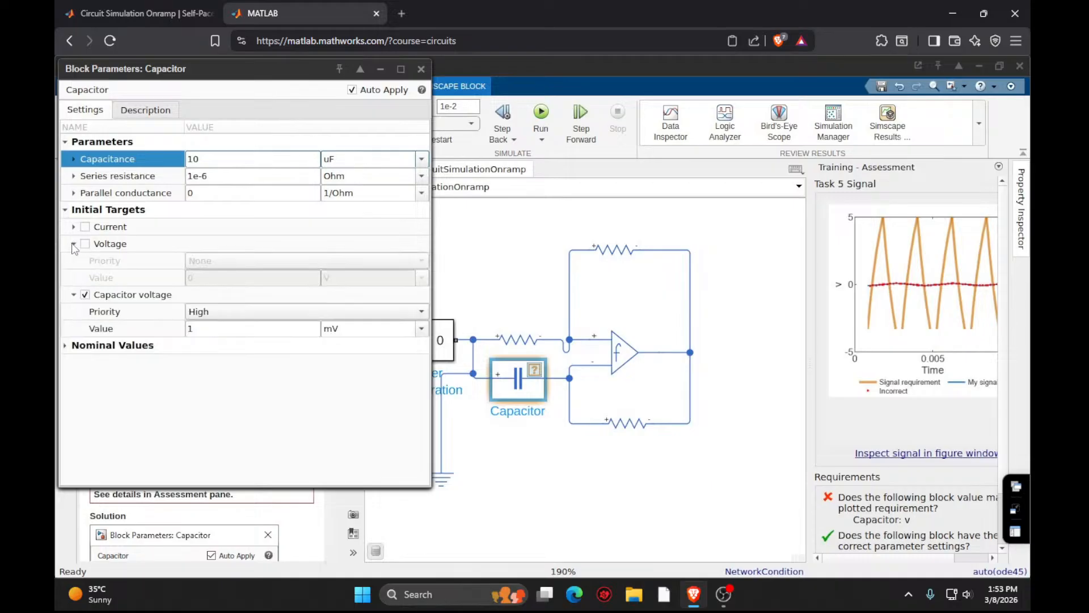
click(86, 244)
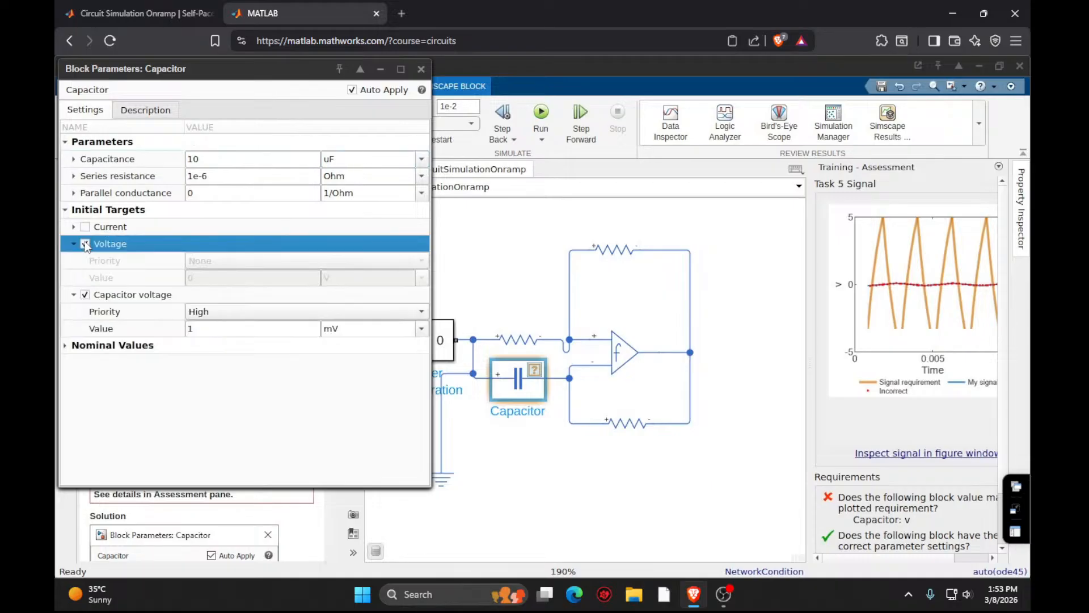
click(260, 261)
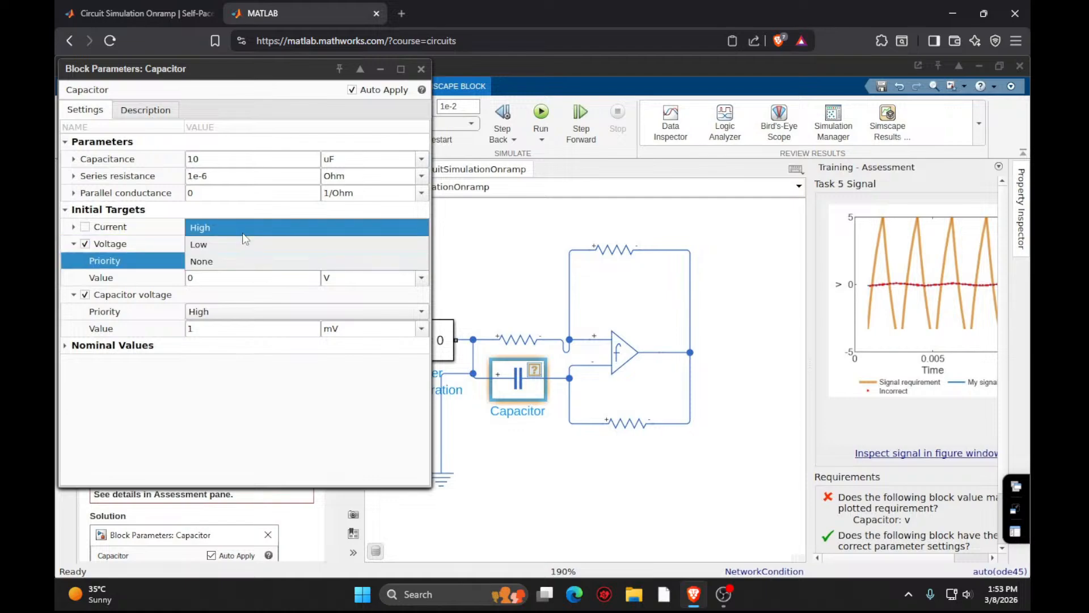
click(244, 228)
click(240, 277)
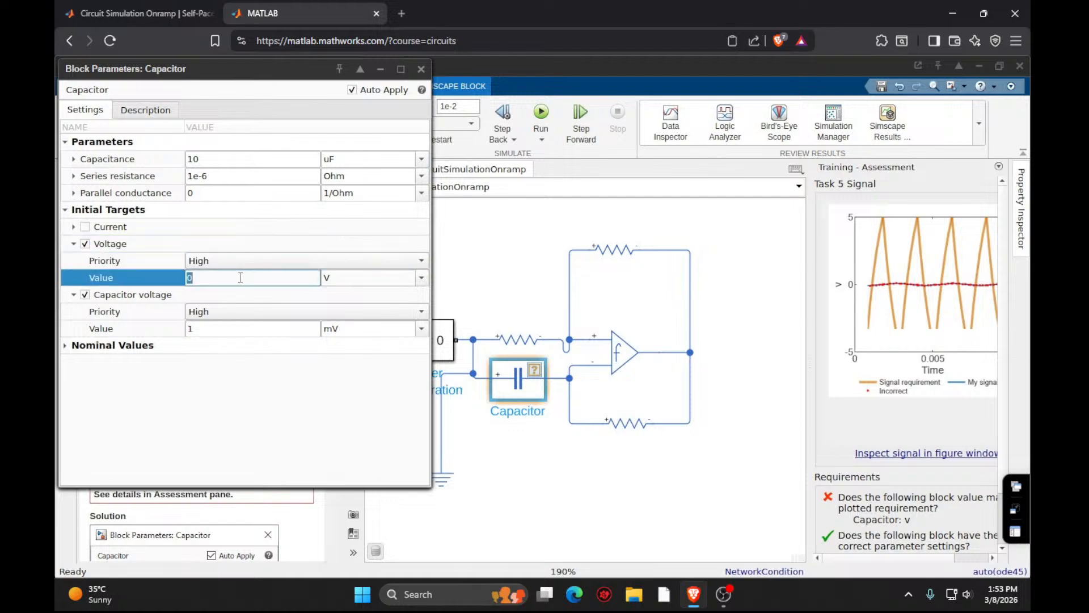
text(1)
click(422, 277)
click(407, 330)
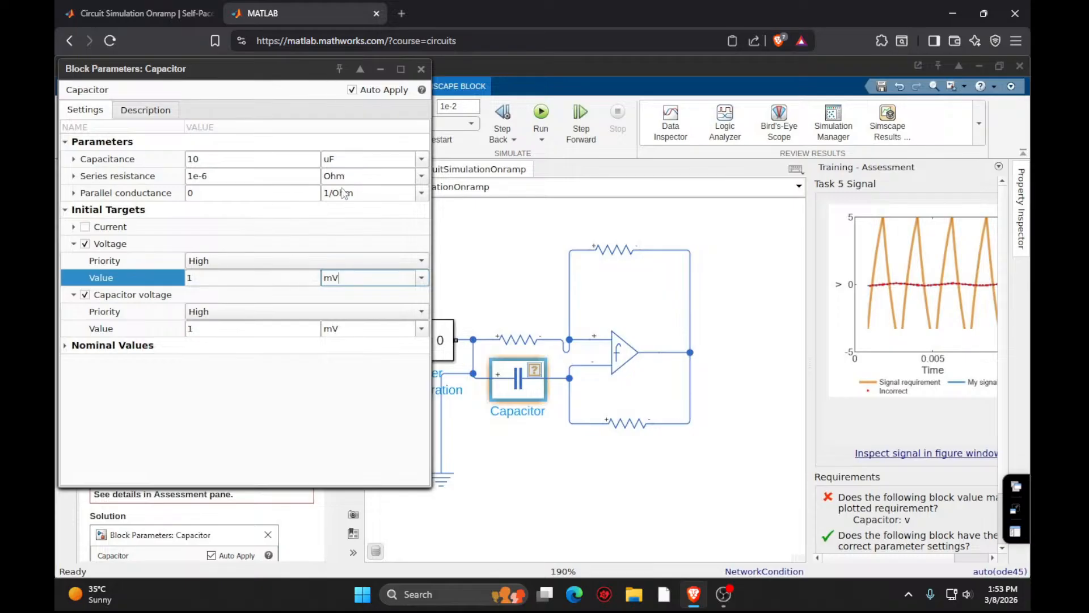
Submit Task 5 with the Voltage initial target enabled and dismiss the Diagnostic Viewer.
click(420, 70)
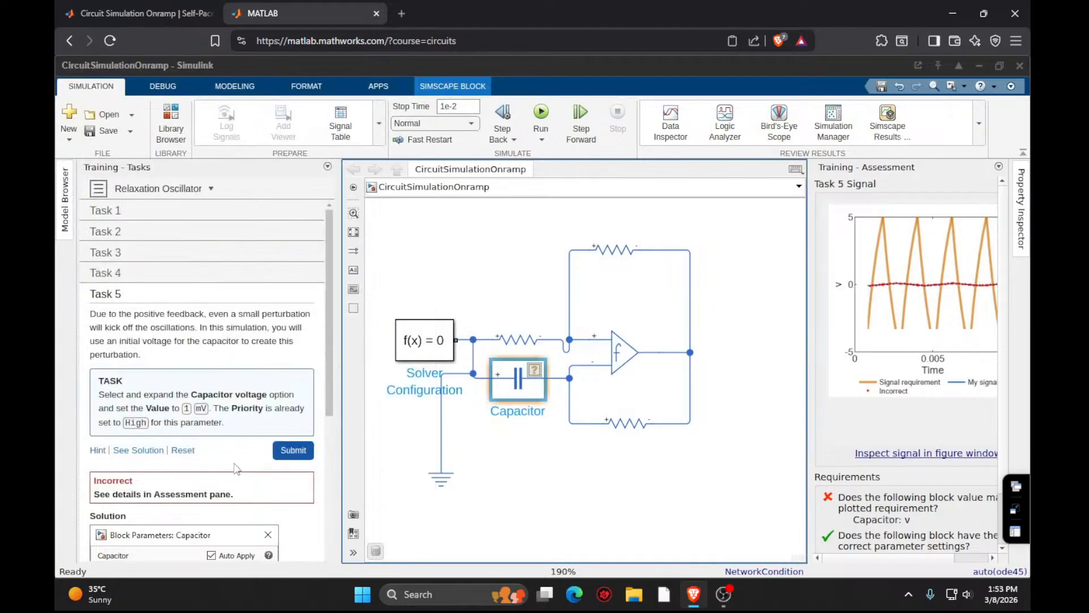
click(292, 451)
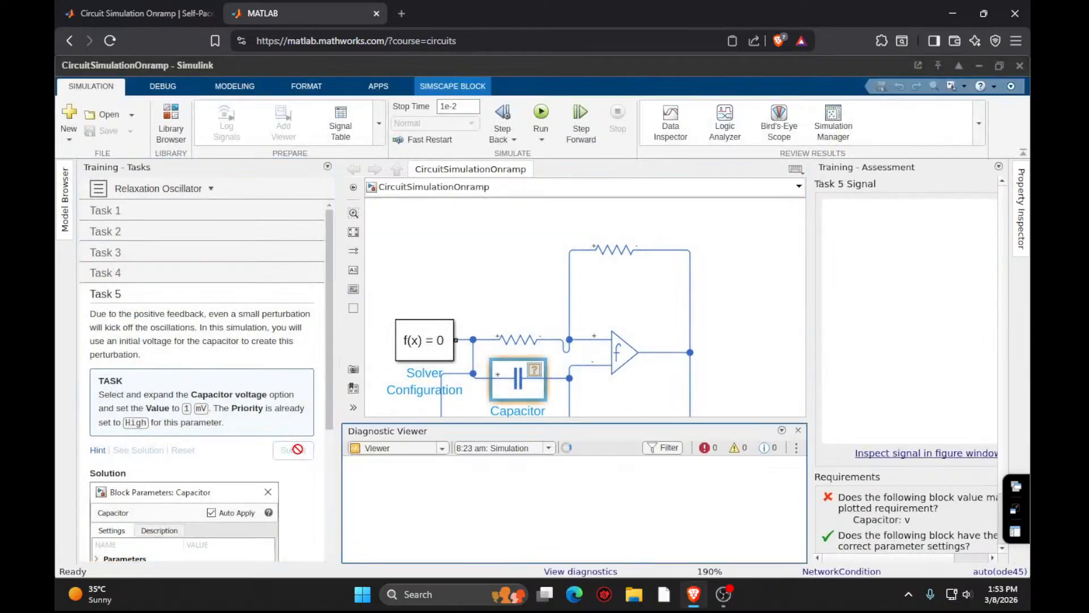
click(798, 431)
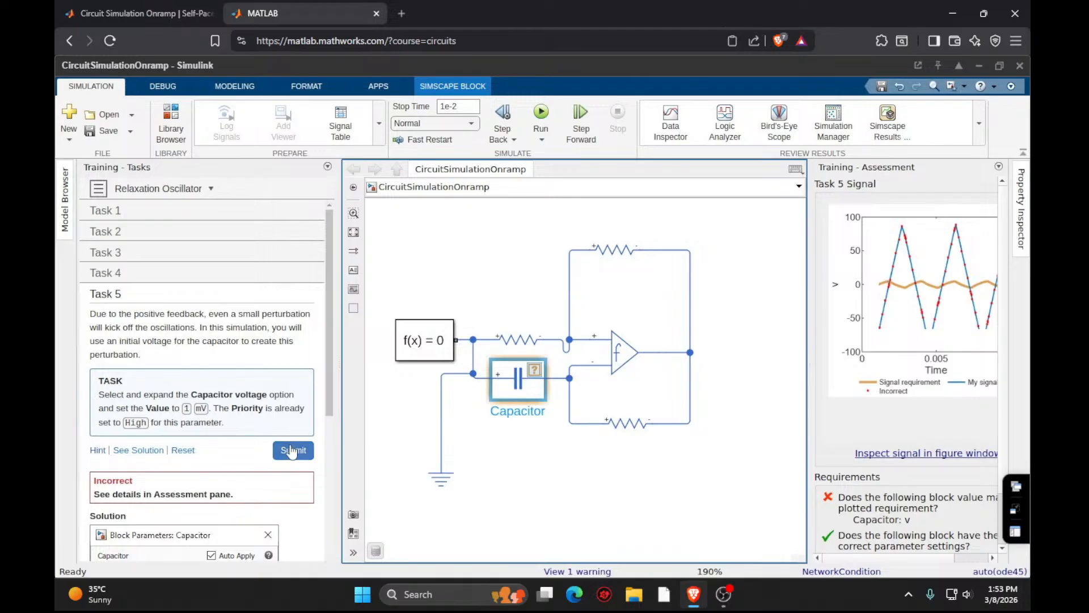
Disable the Capacitor's Voltage initial target and check the priority, value and unit of its Capacitor voltage target.
double_click(517, 381)
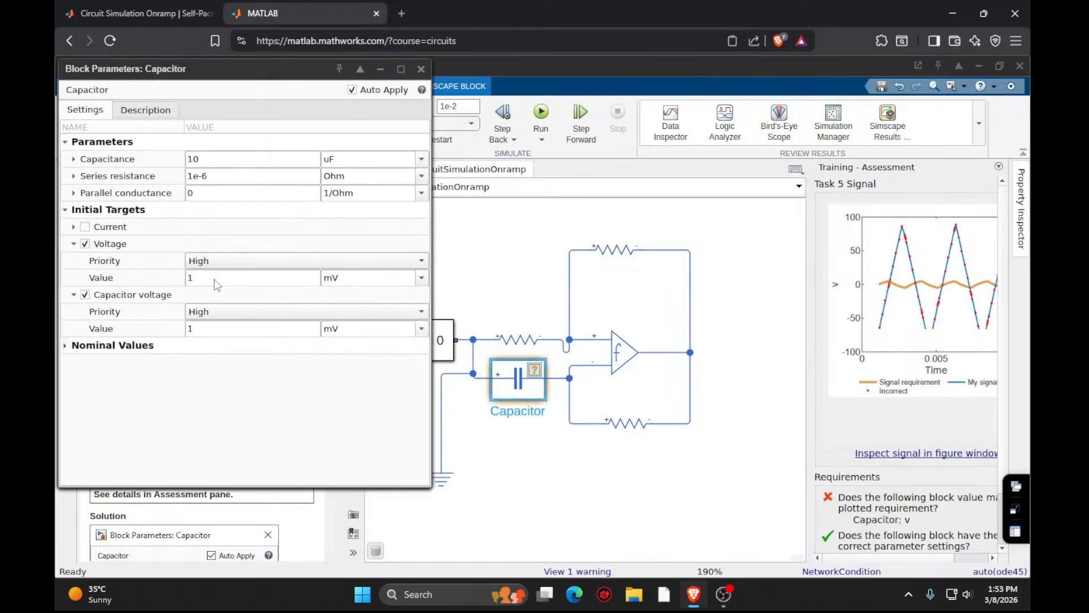
click(85, 244)
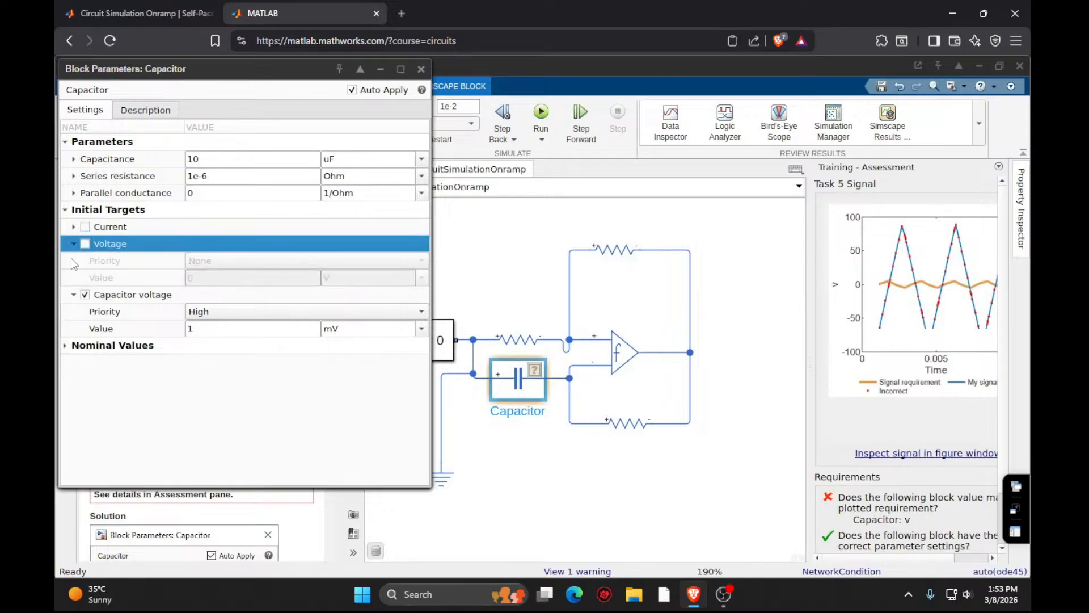
click(74, 295)
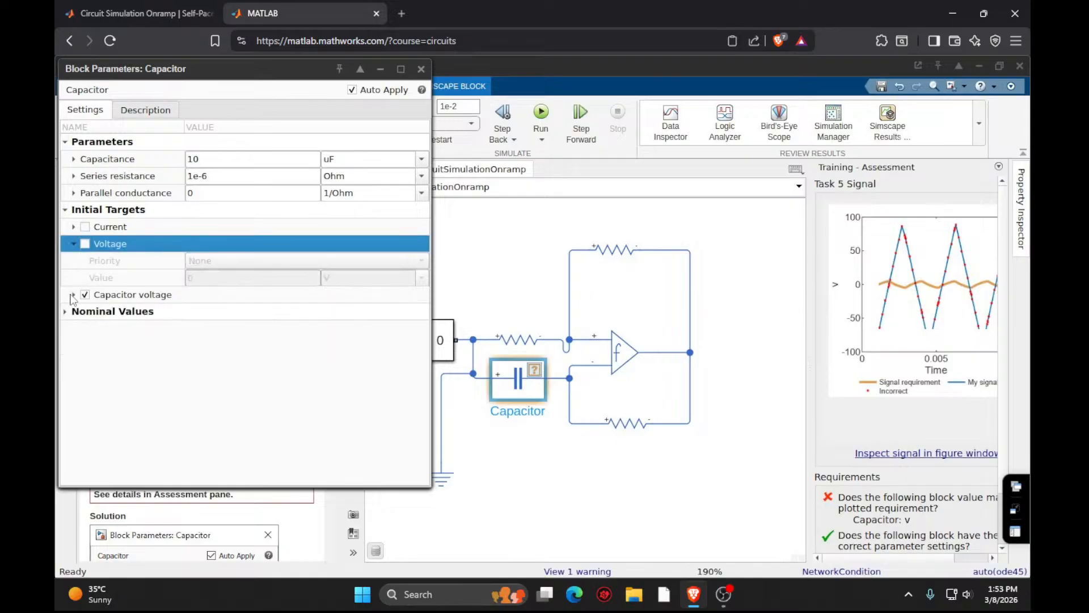
click(73, 295)
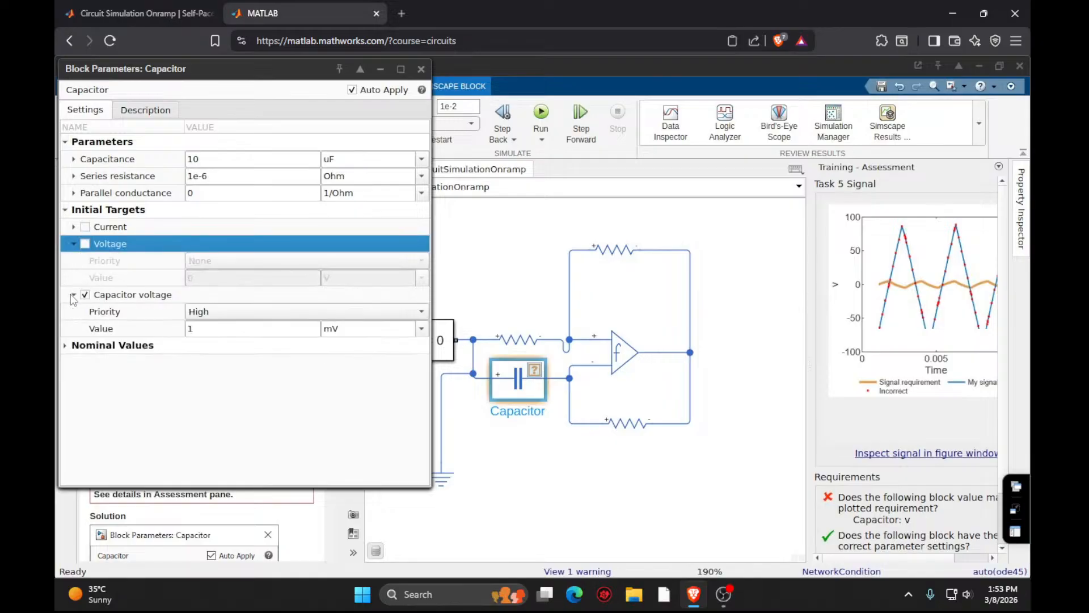
click(403, 310)
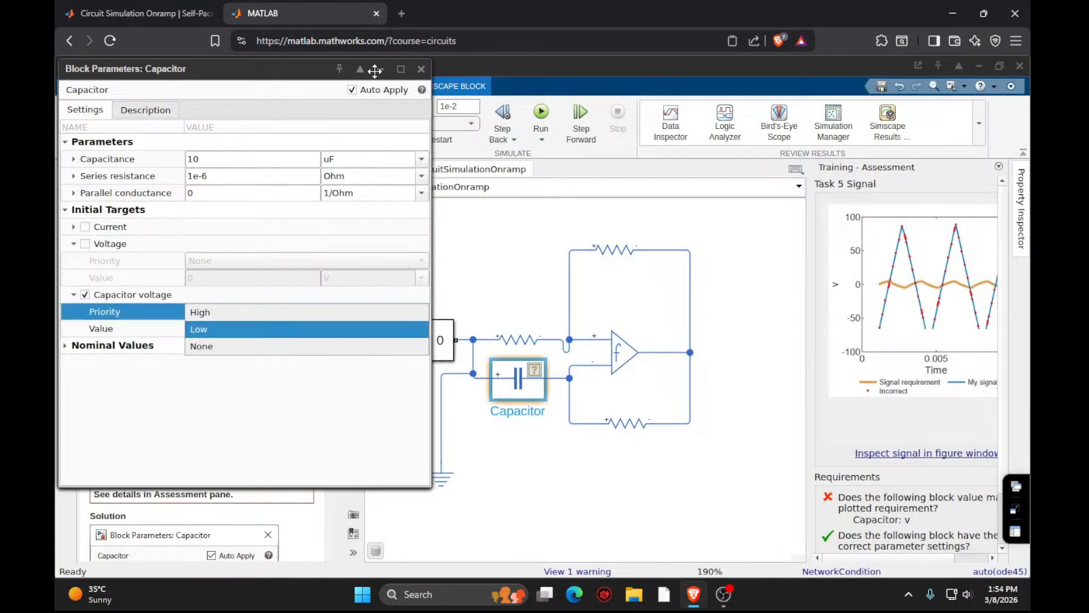
click(279, 312)
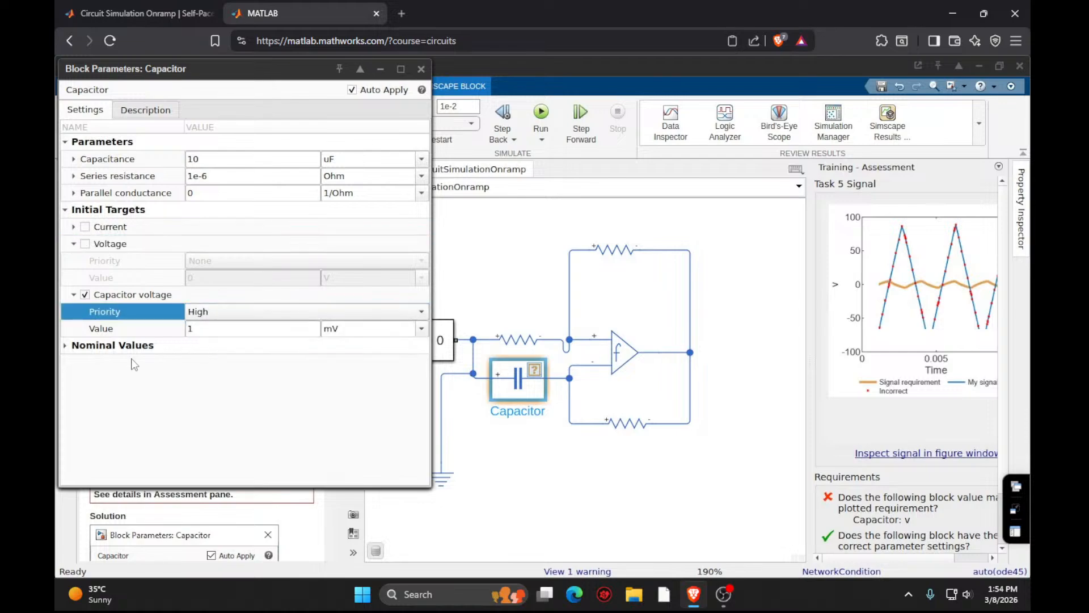
click(246, 325)
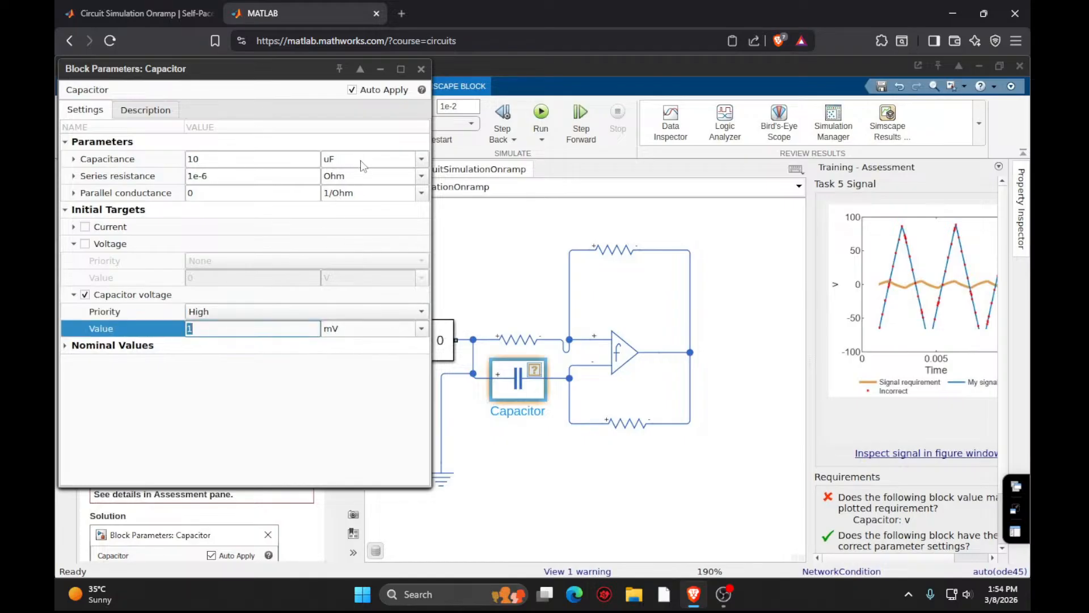
click(421, 330)
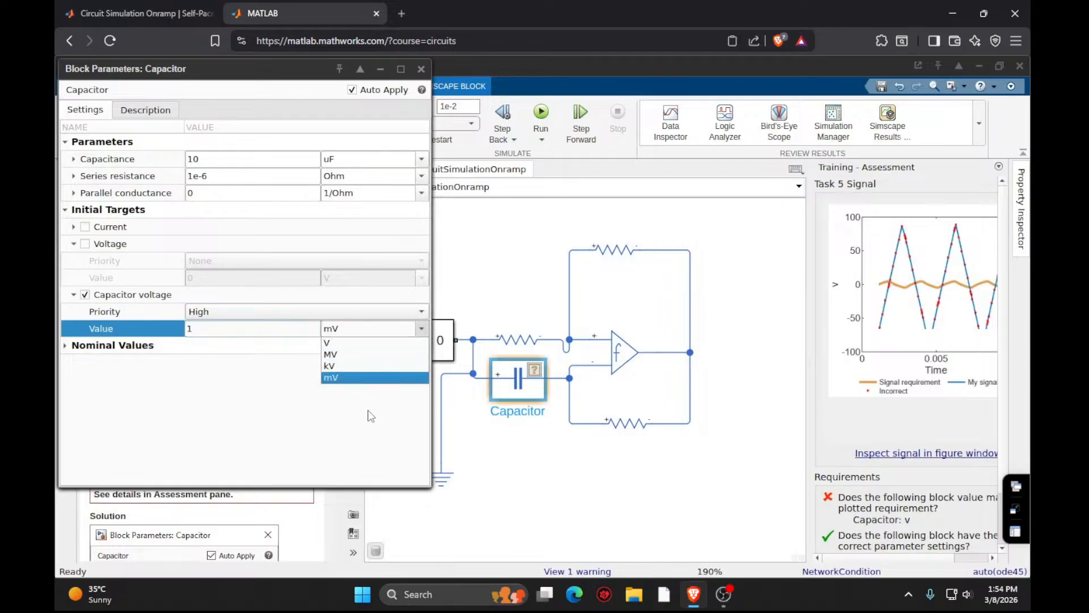
click(385, 450)
click(422, 69)
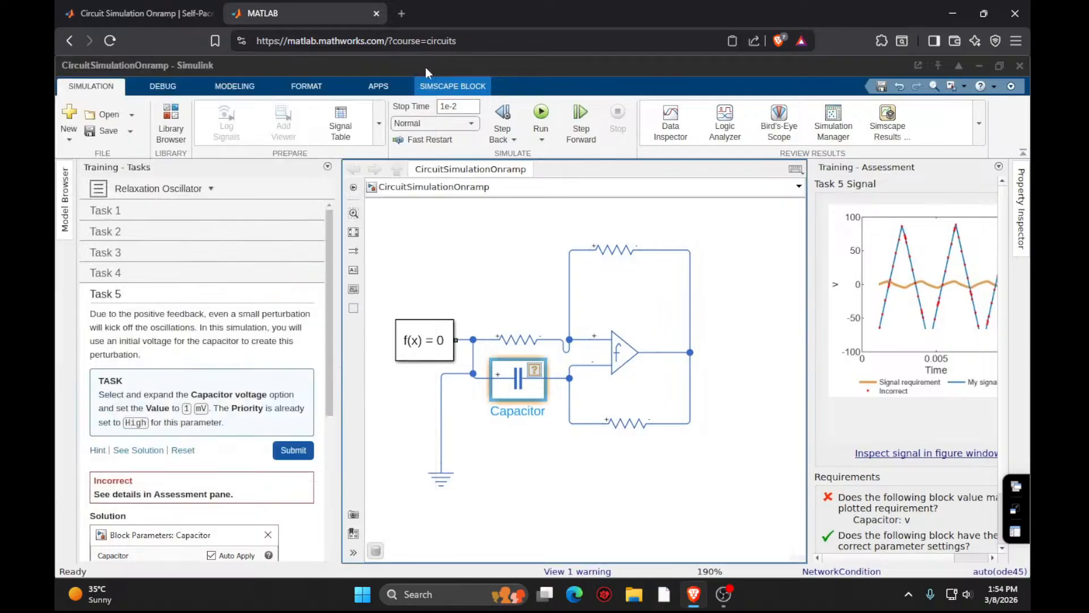
Examine the full width of the Task 5 signal plot and requirements in the assessment.
click(900, 298)
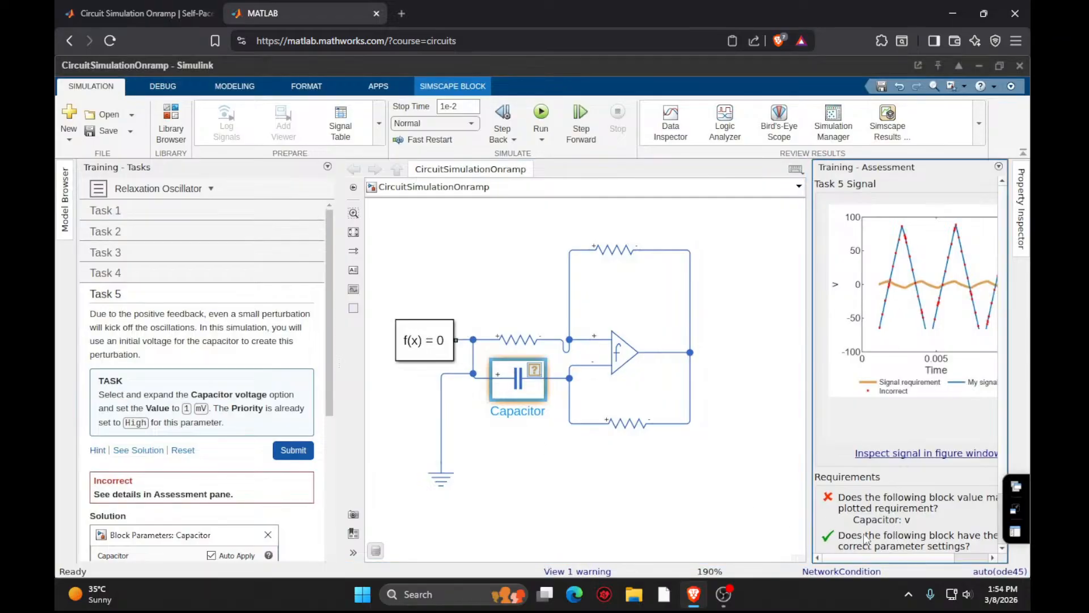
click(986, 558)
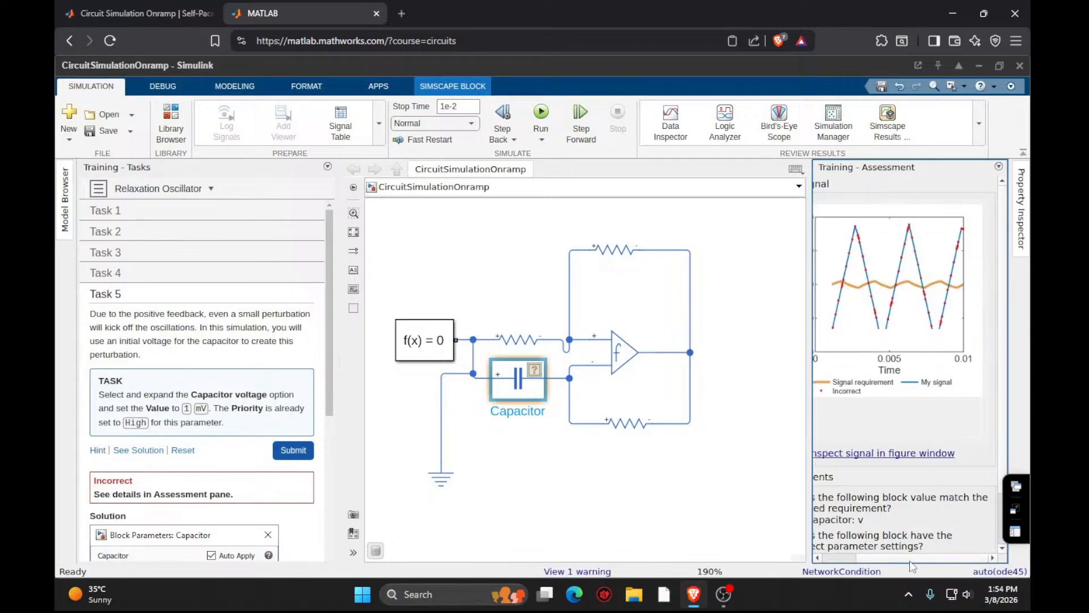
click(853, 558)
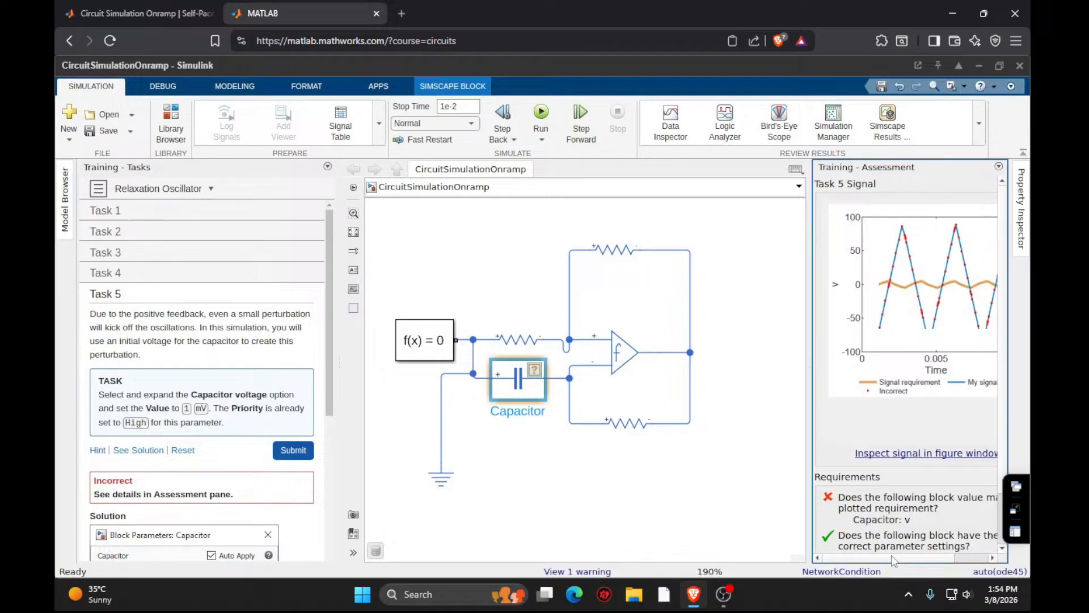
click(965, 557)
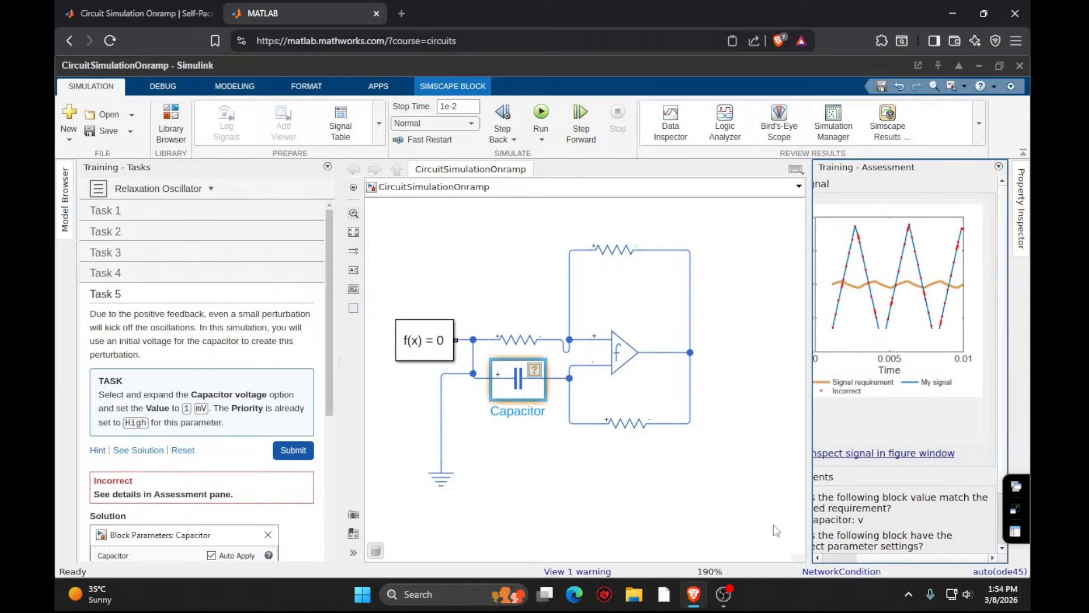
Edit the Capacitor's Capacitance value, resubmit Task 5 and review the assessment requirements.
click(523, 377)
double_click(523, 378)
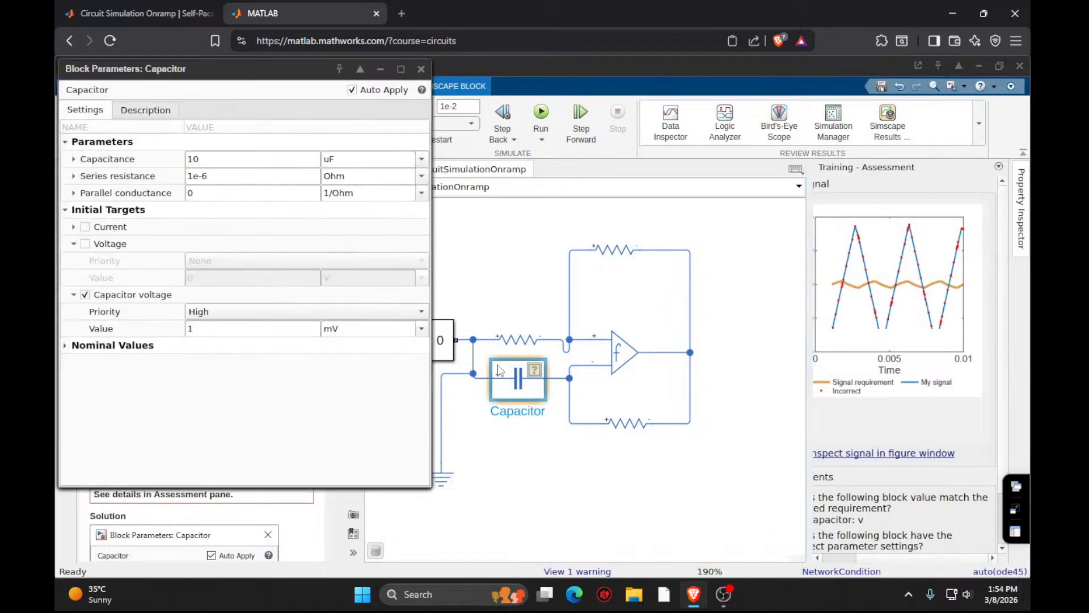
click(238, 158)
key(BackSpace)
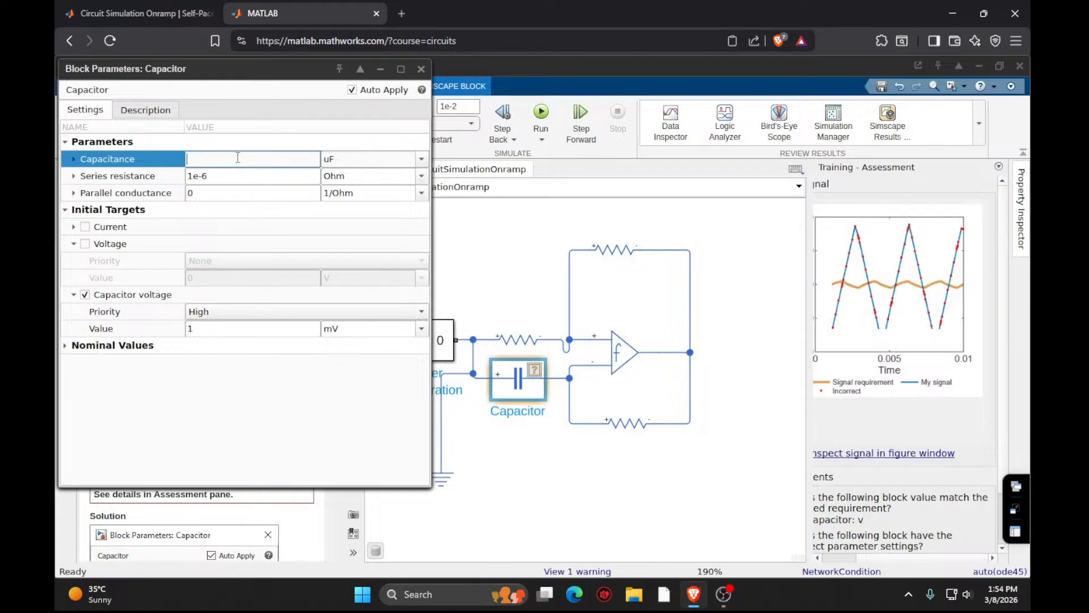
key(Return)
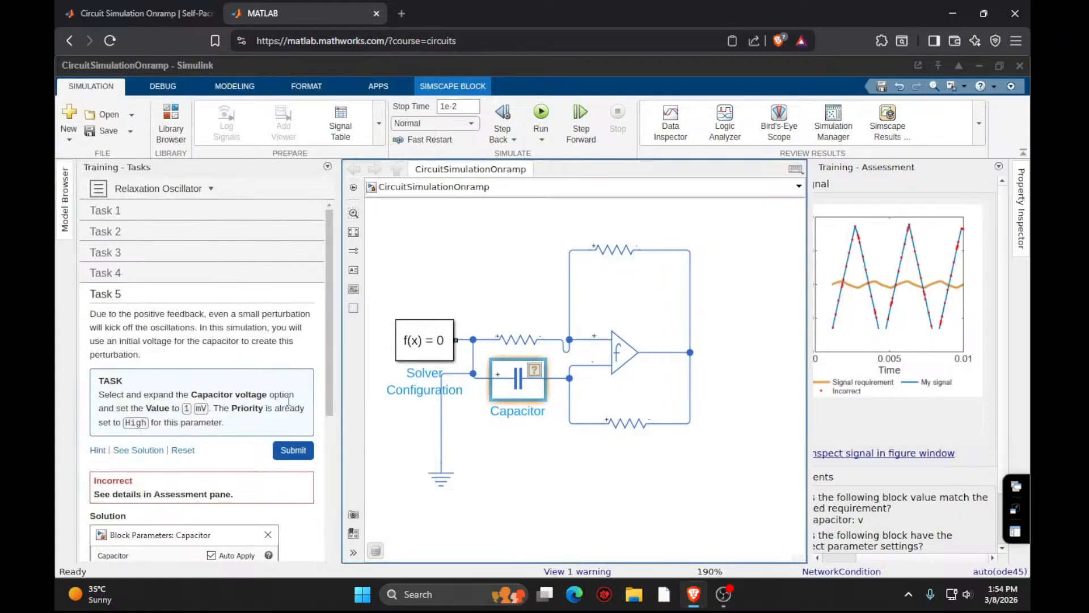
click(295, 449)
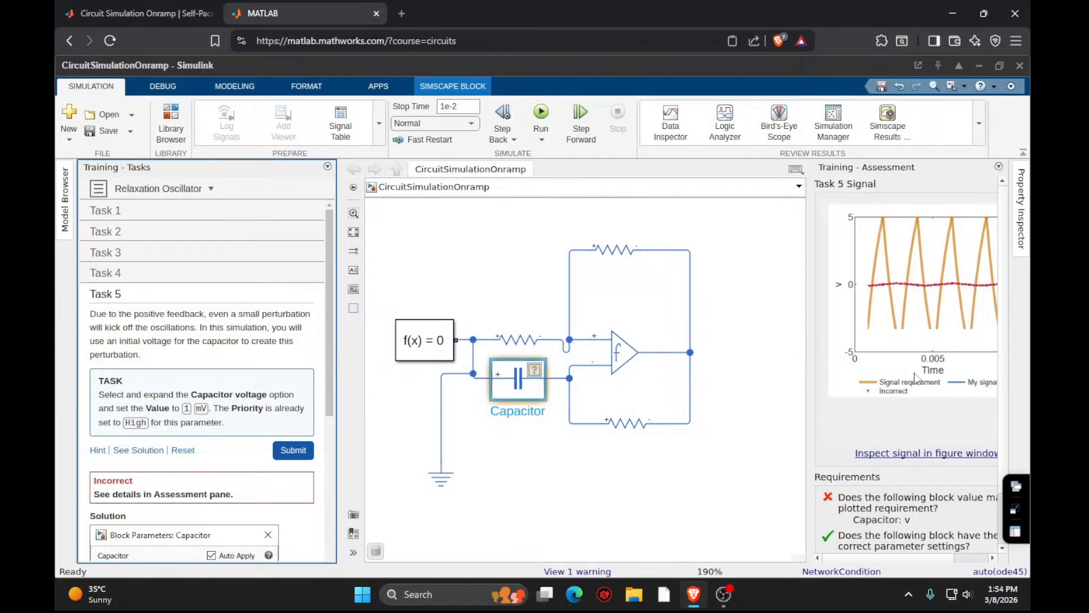
scroll(843, 274, down, 3)
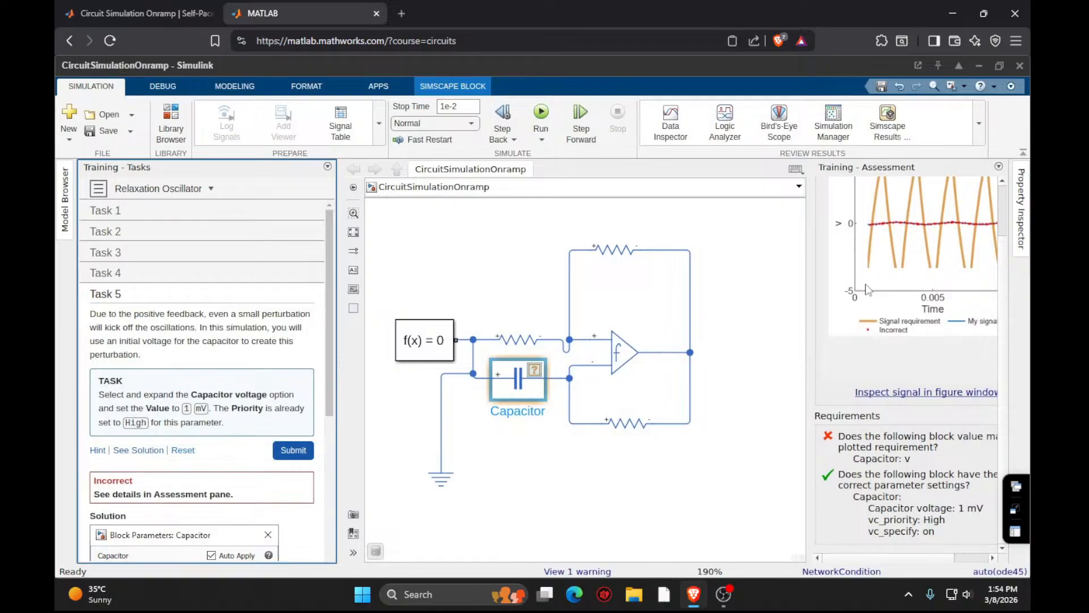
Enable the Capacitor's nominal Capacitor voltage and set its value to 1 mV after rechecking the Task 5 solution.
scroll(866, 290, up, 3)
scroll(231, 488, down, 5)
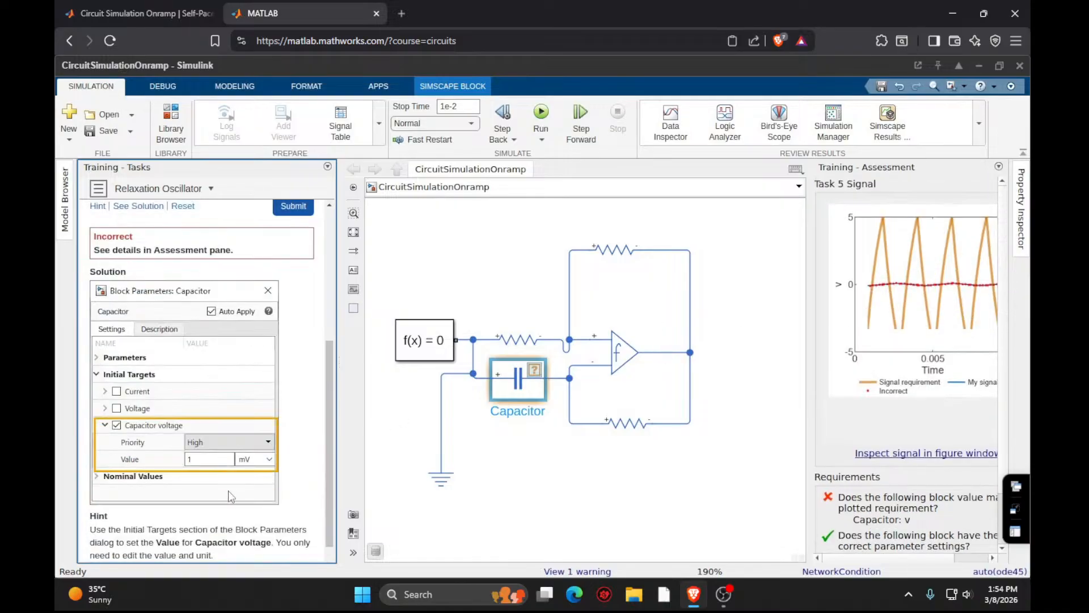
scroll(239, 468, down, 1)
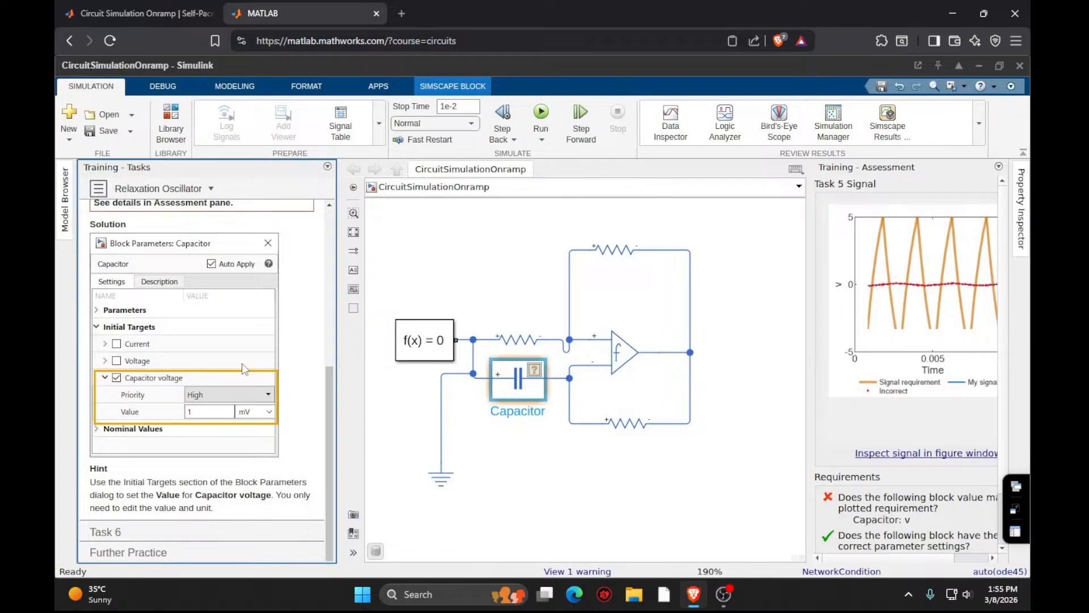
scroll(279, 361, up, 3)
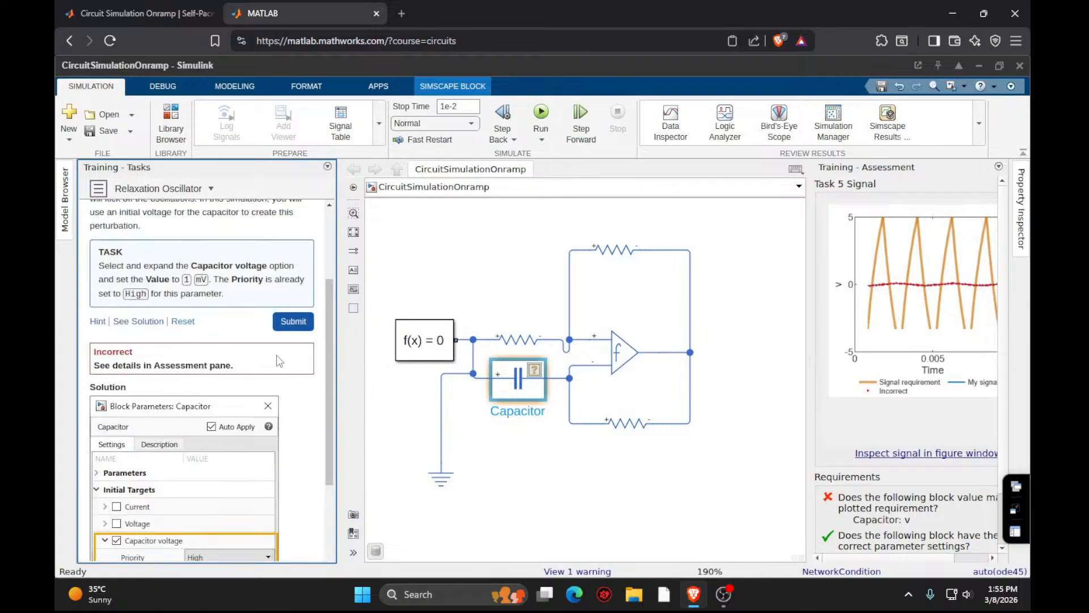
double_click(512, 388)
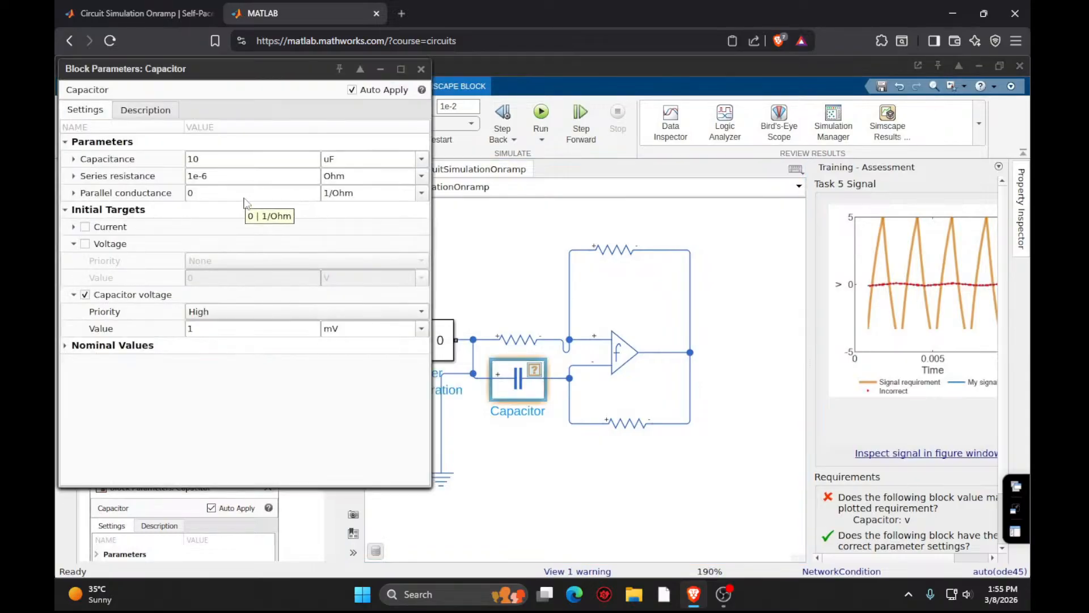
click(66, 210)
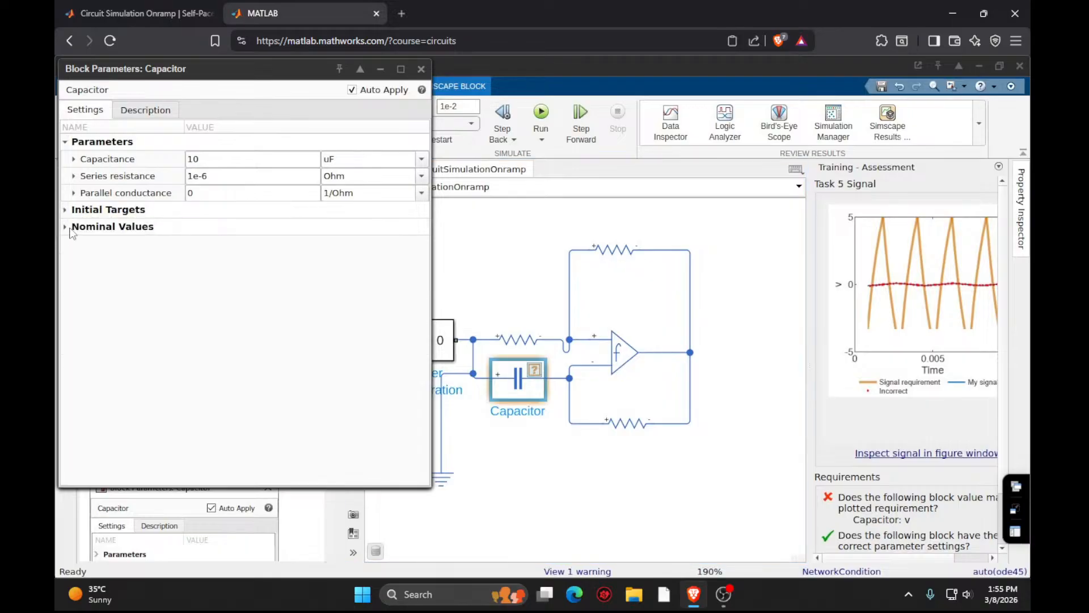
click(66, 227)
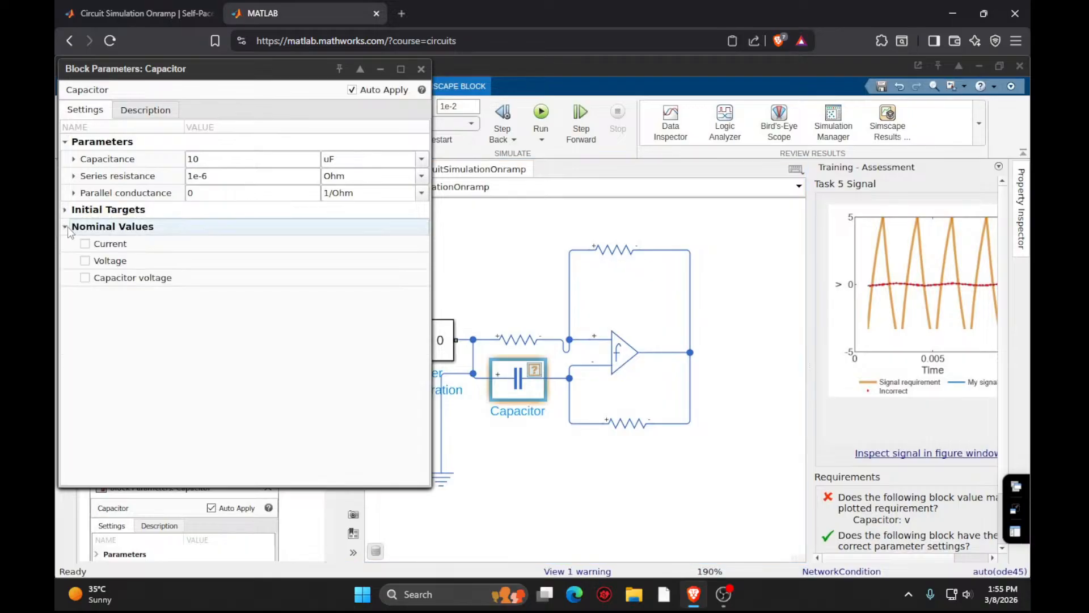
click(86, 278)
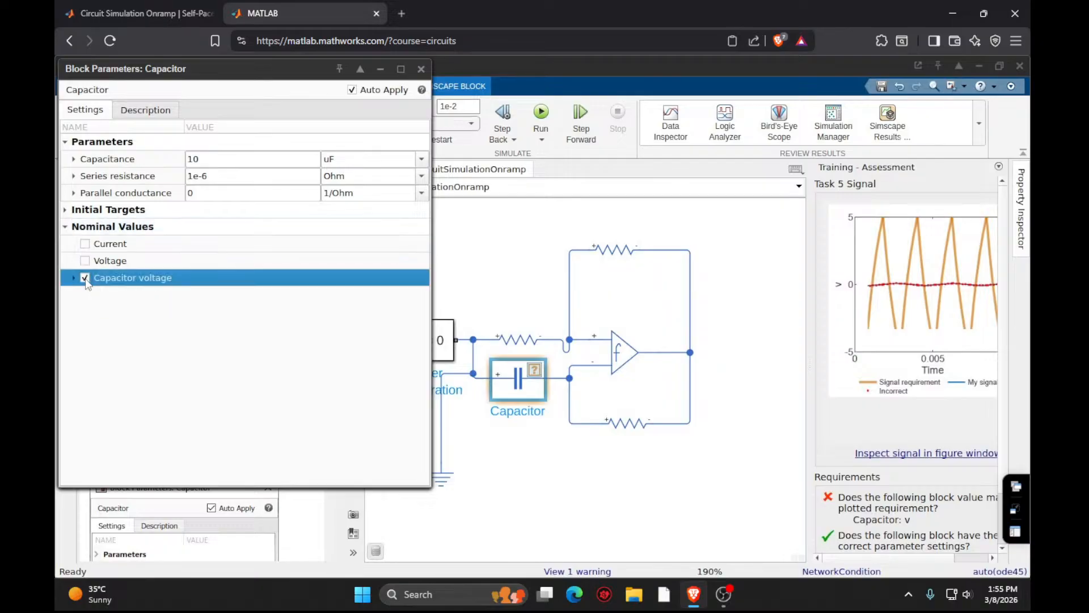
click(74, 278)
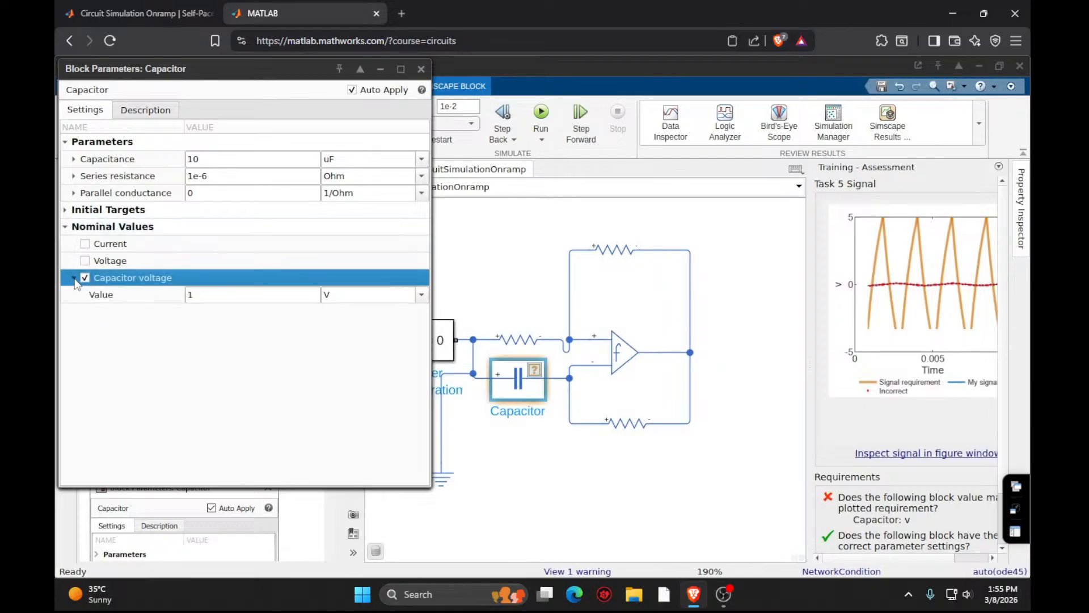
click(209, 293)
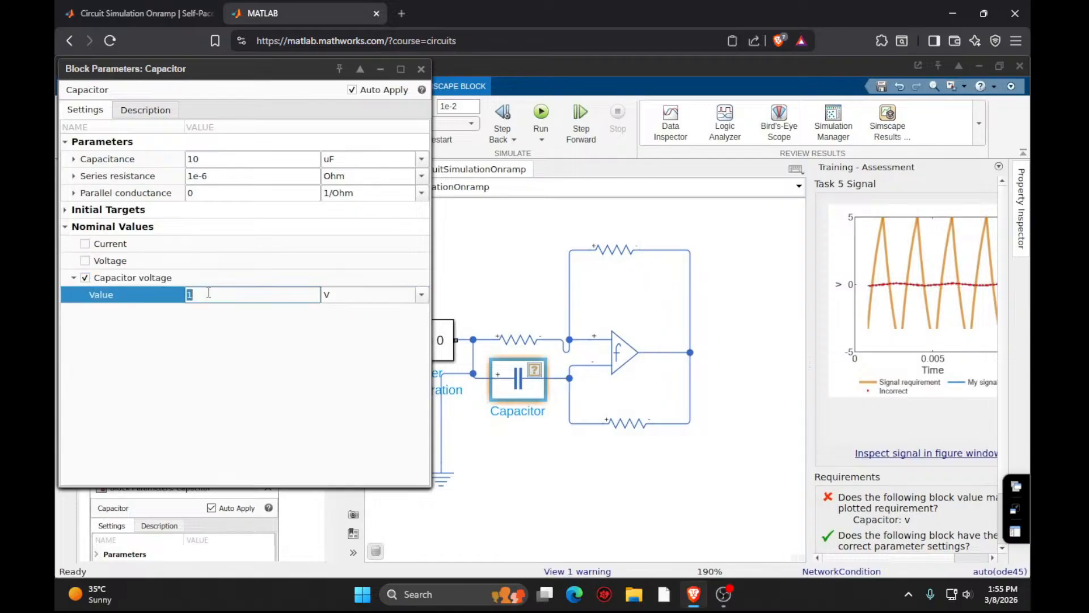
click(422, 294)
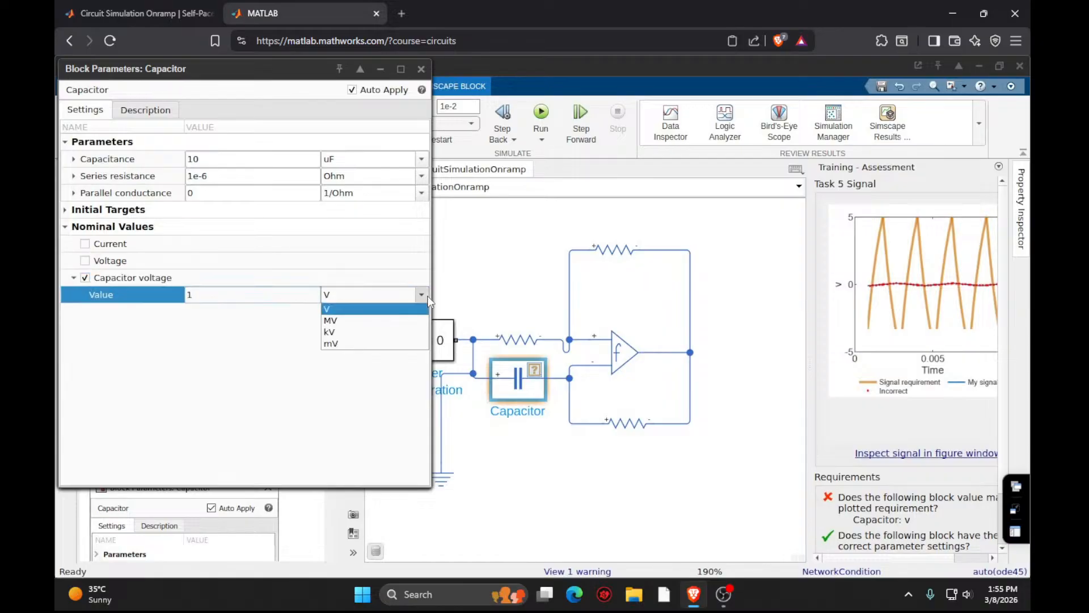
click(370, 345)
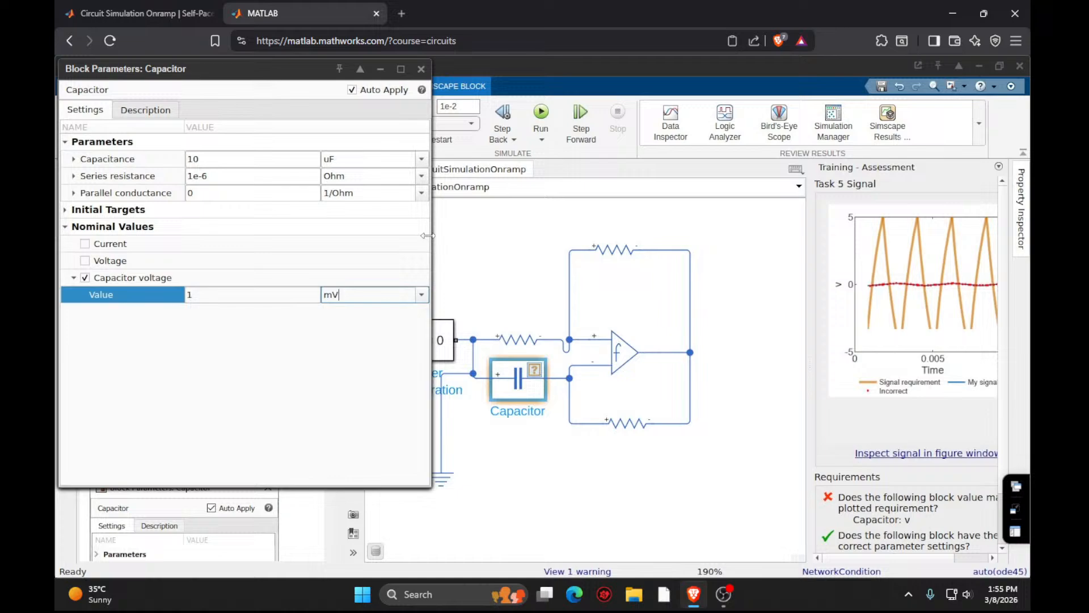
Close the Capacitor's parameters and resubmit Task 5 with the nominal Capacitor voltage enabled.
click(421, 68)
click(288, 404)
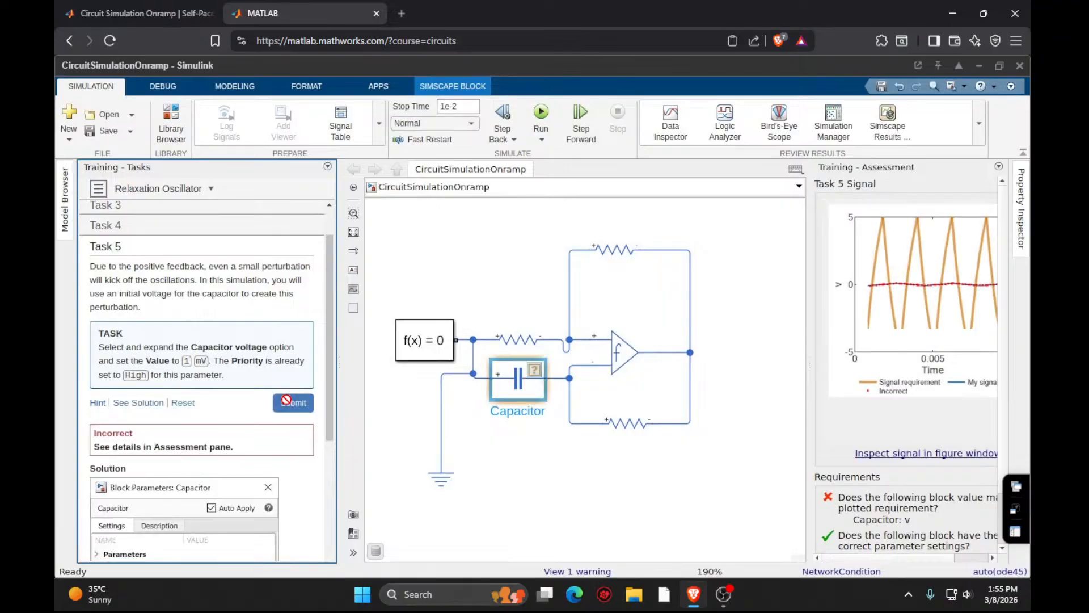
click(291, 403)
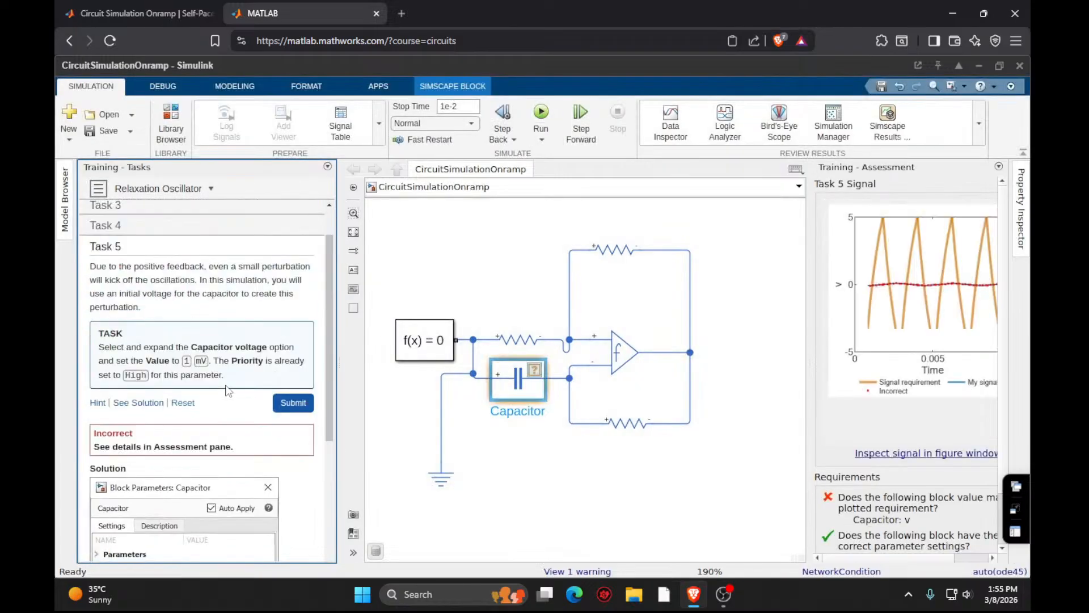
Replace the Capacitor with a new Foundation Library Capacitor block connected between the same two circuit nodes.
click(520, 404)
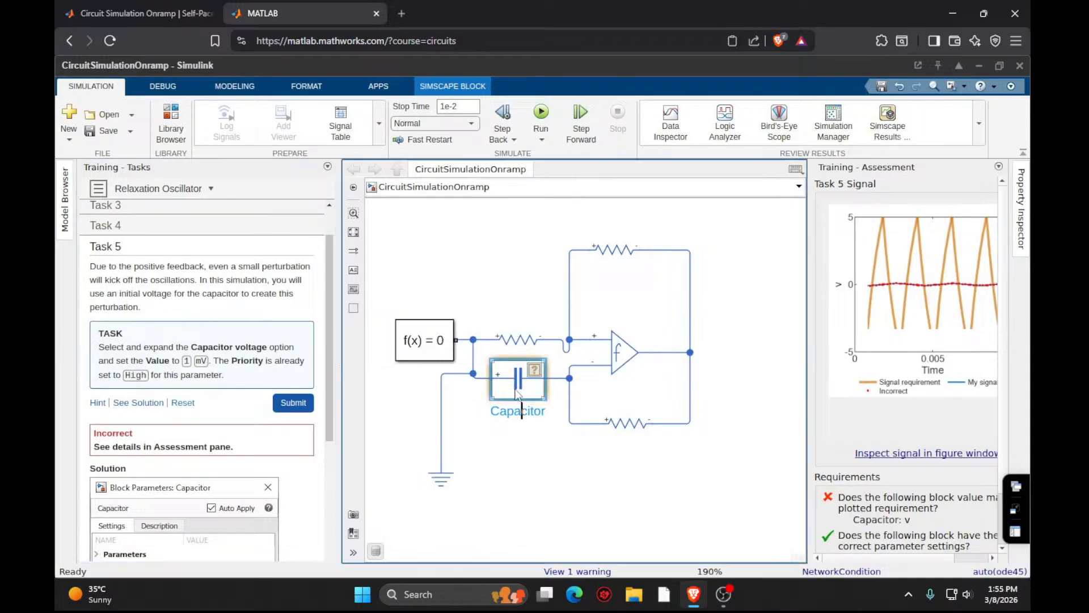
key(Delete)
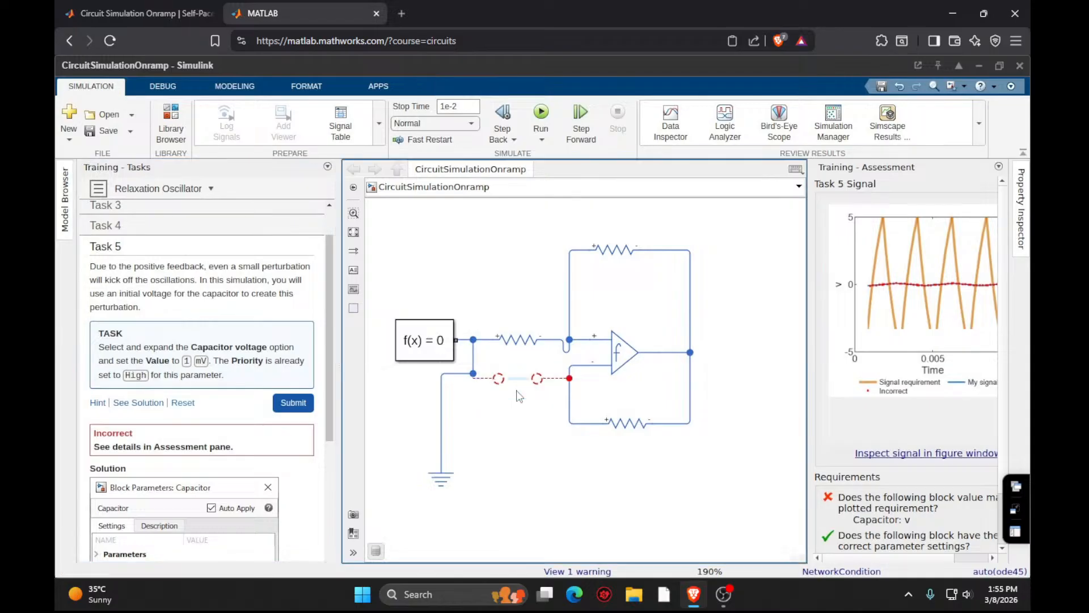
double_click(519, 395)
text(capa)
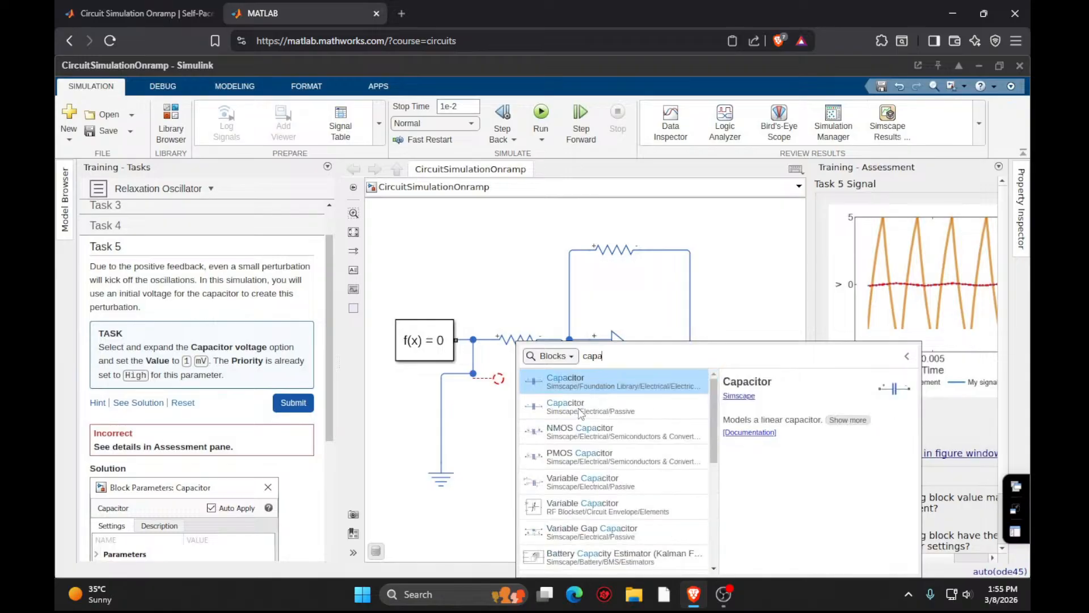
click(576, 385)
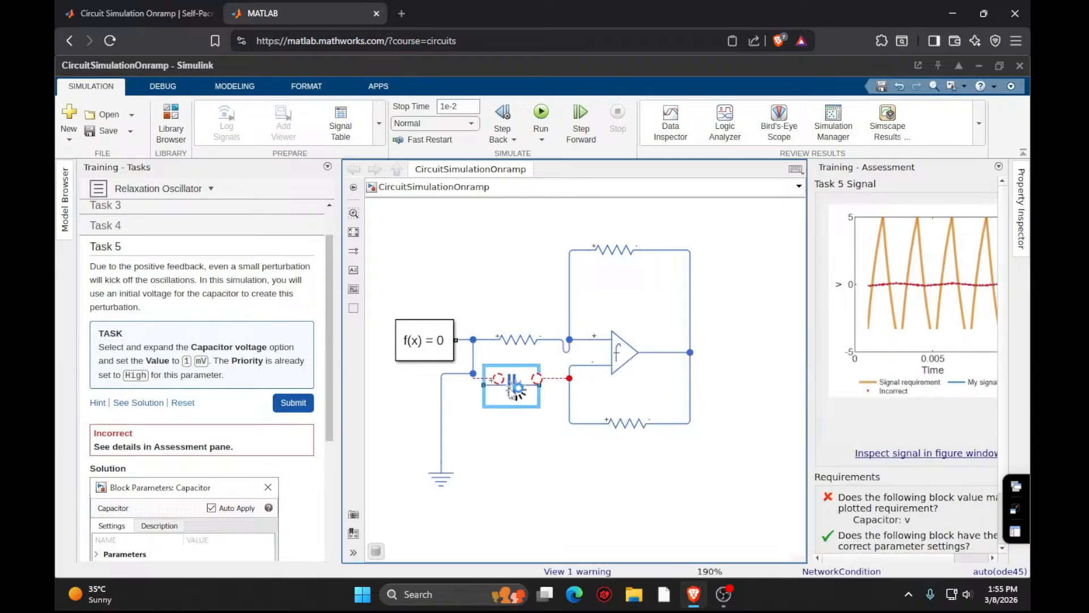
drag(516, 381, 518, 376)
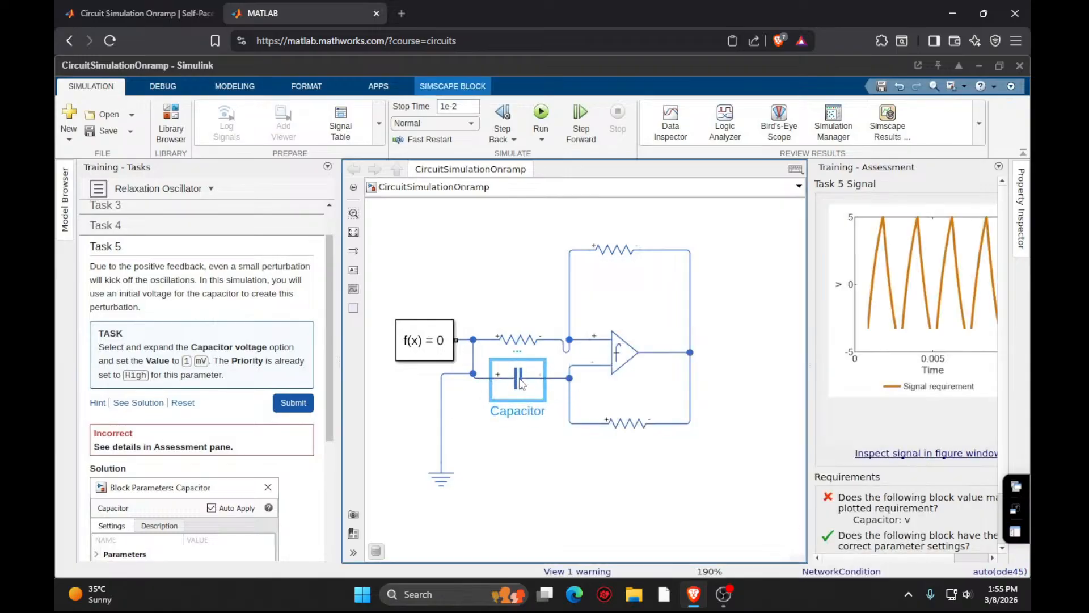
Set the new Capacitor's Capacitance to 10 uF.
double_click(517, 378)
click(234, 159)
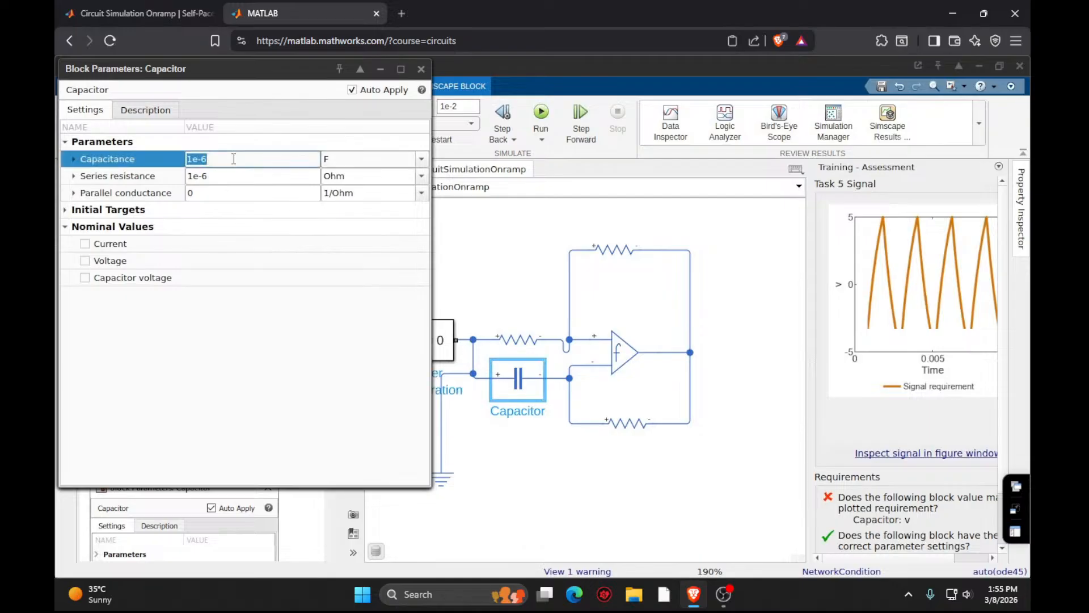
text(10)
click(421, 159)
click(327, 221)
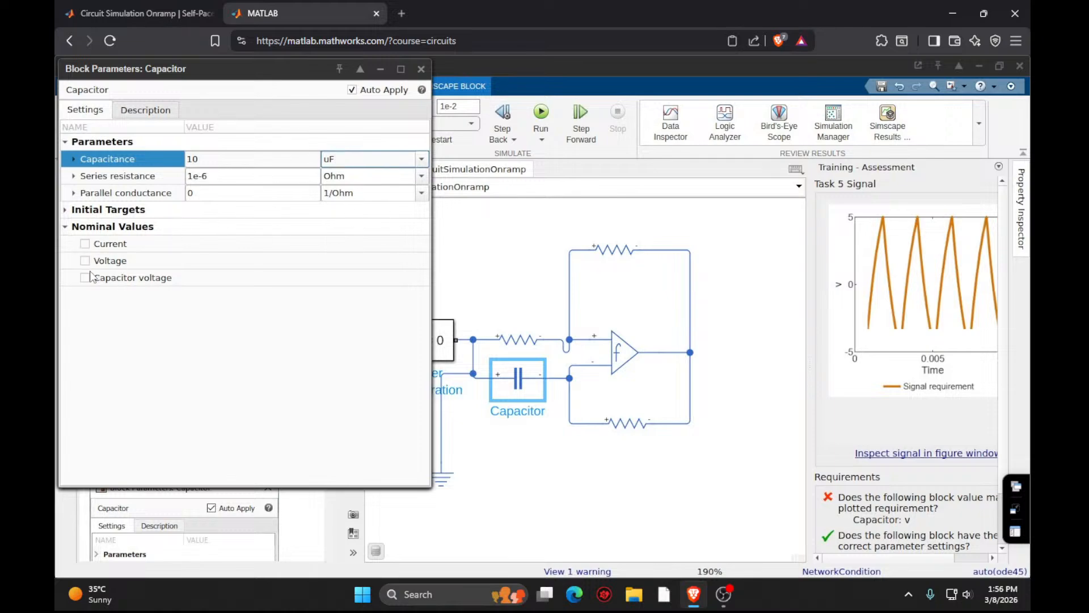
Enable the new Capacitor's Capacitor voltage initial target, set its value to 1 mV and close the parameters.
click(64, 229)
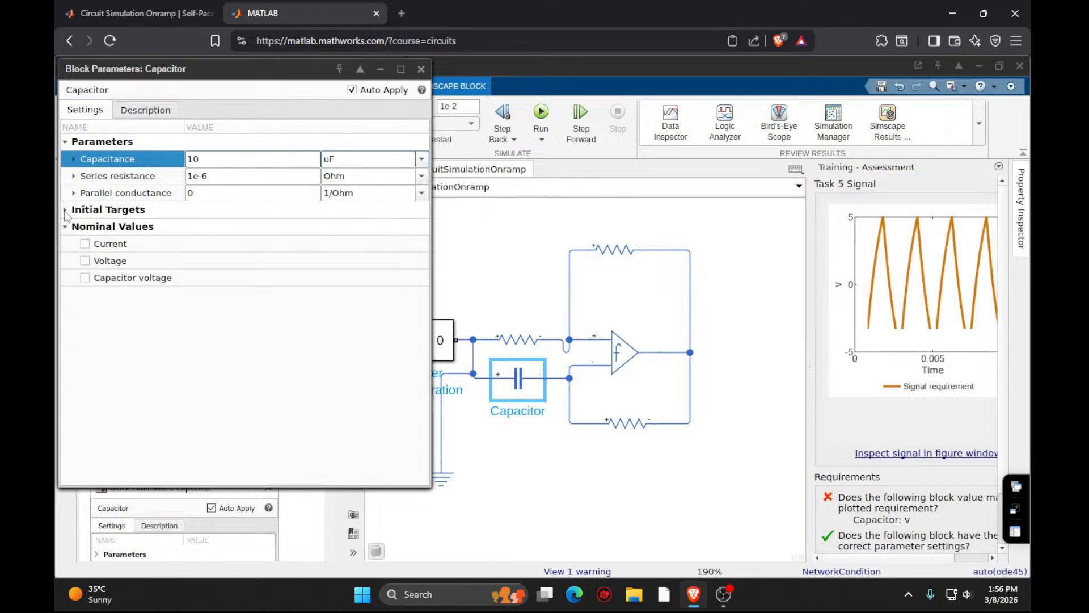
click(64, 210)
click(95, 300)
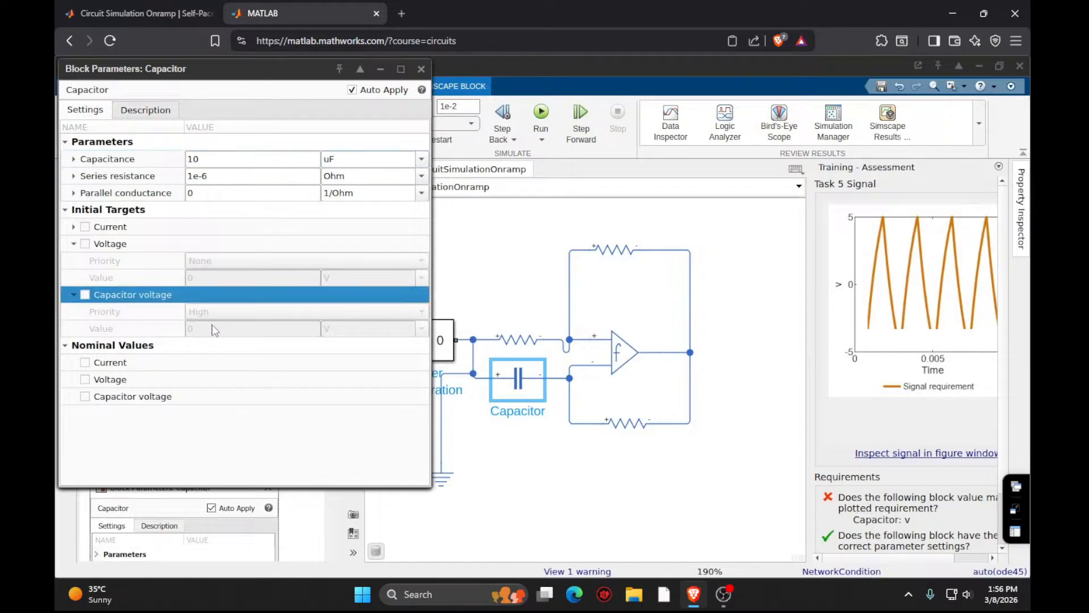
click(85, 296)
click(221, 329)
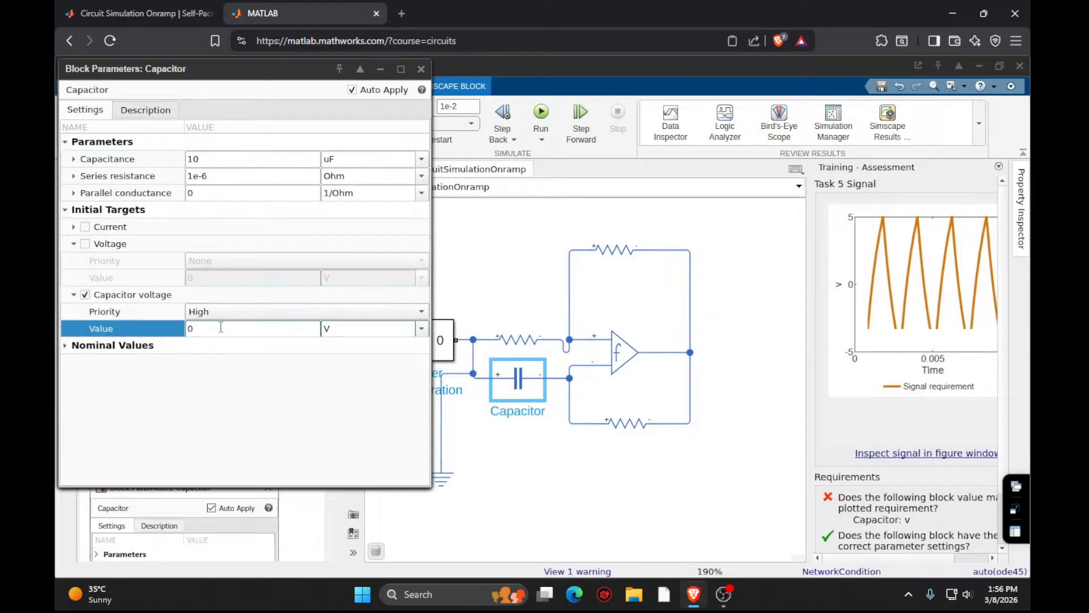
text(1)
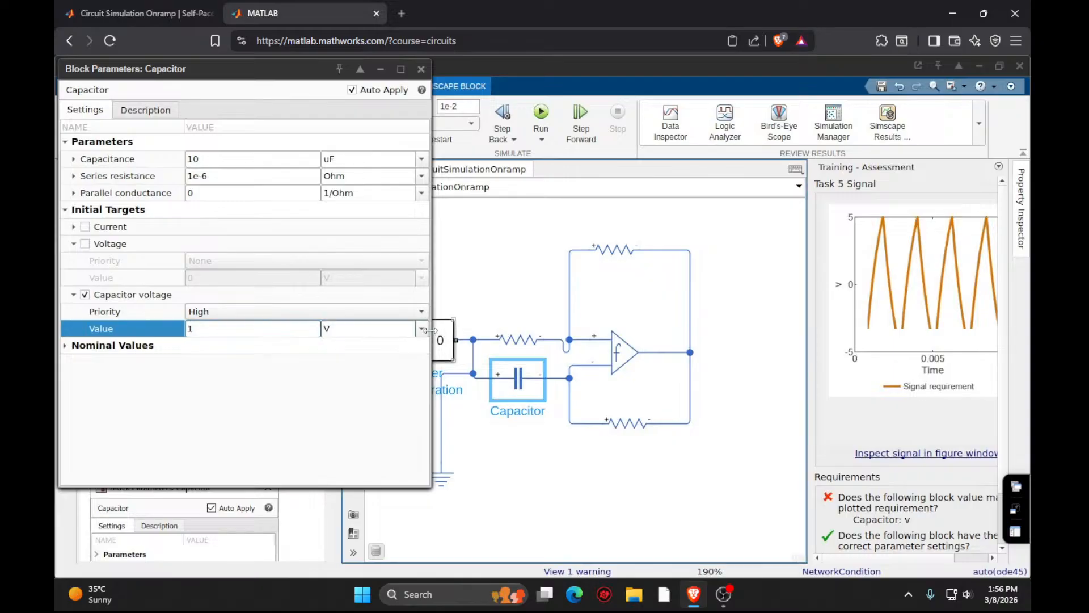
click(395, 329)
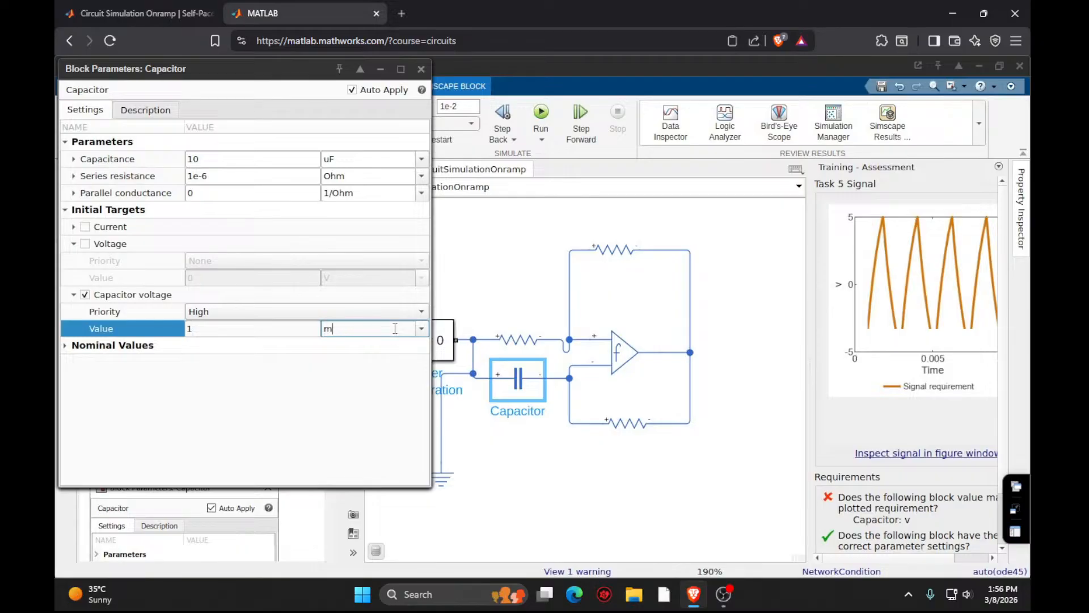
key(Return)
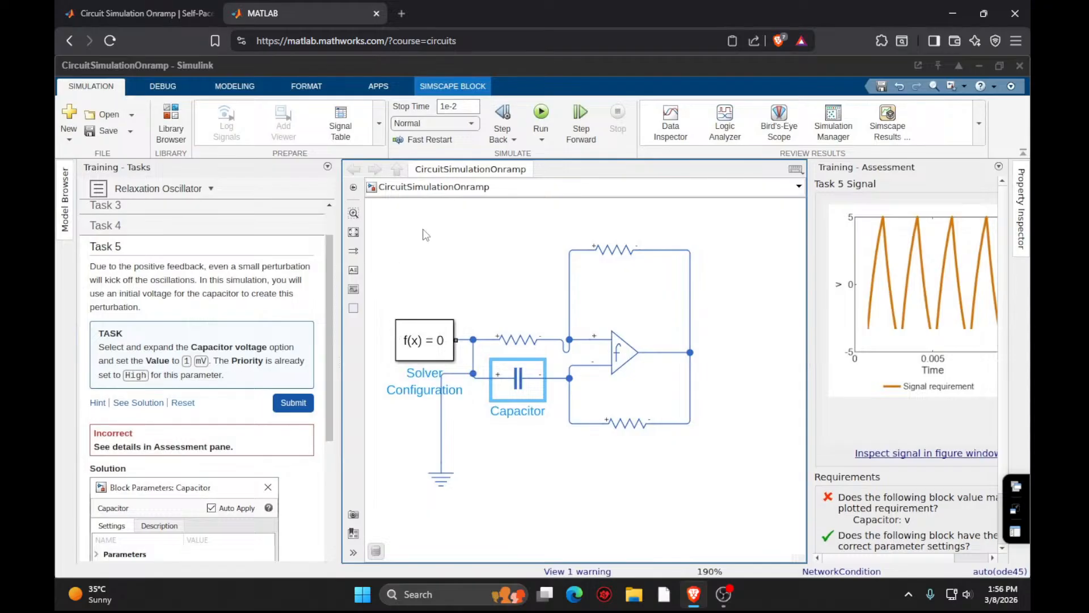
Run the simulation and submit Task 5 with the replacement Capacitor.
click(541, 113)
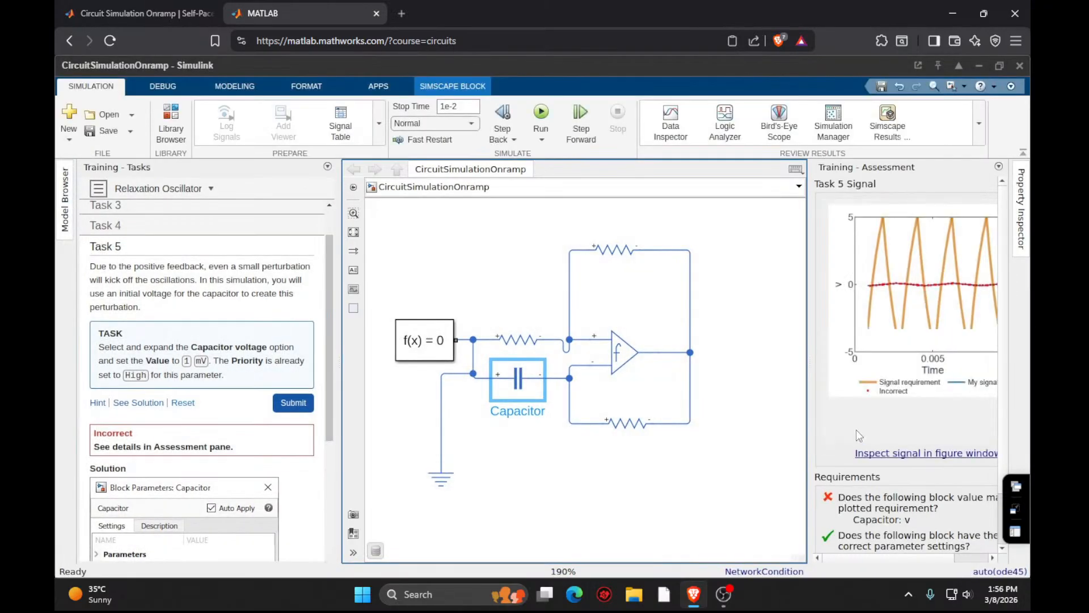
click(288, 407)
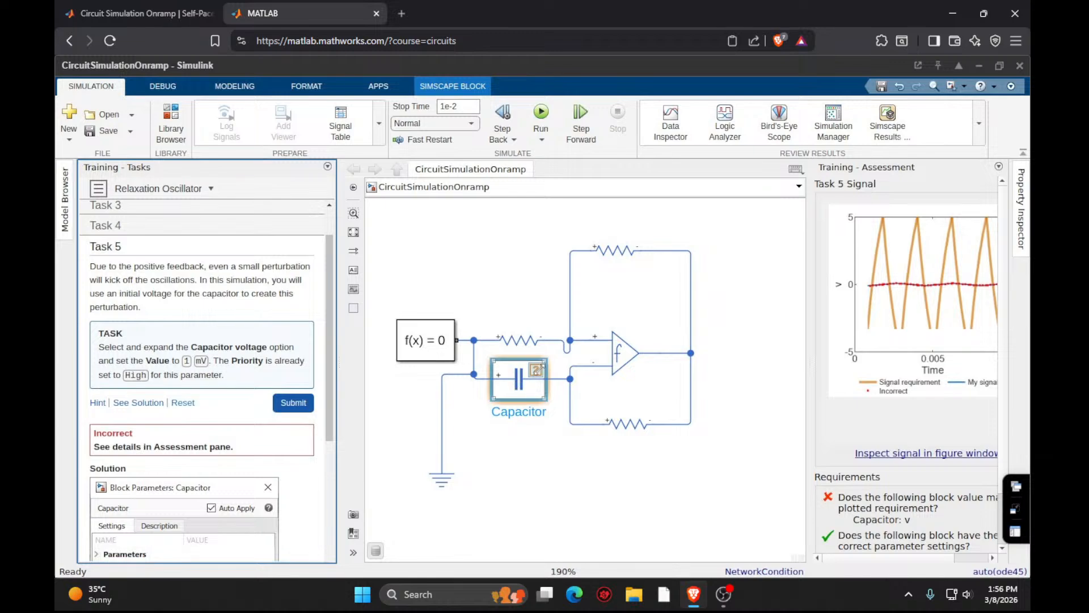
click(538, 376)
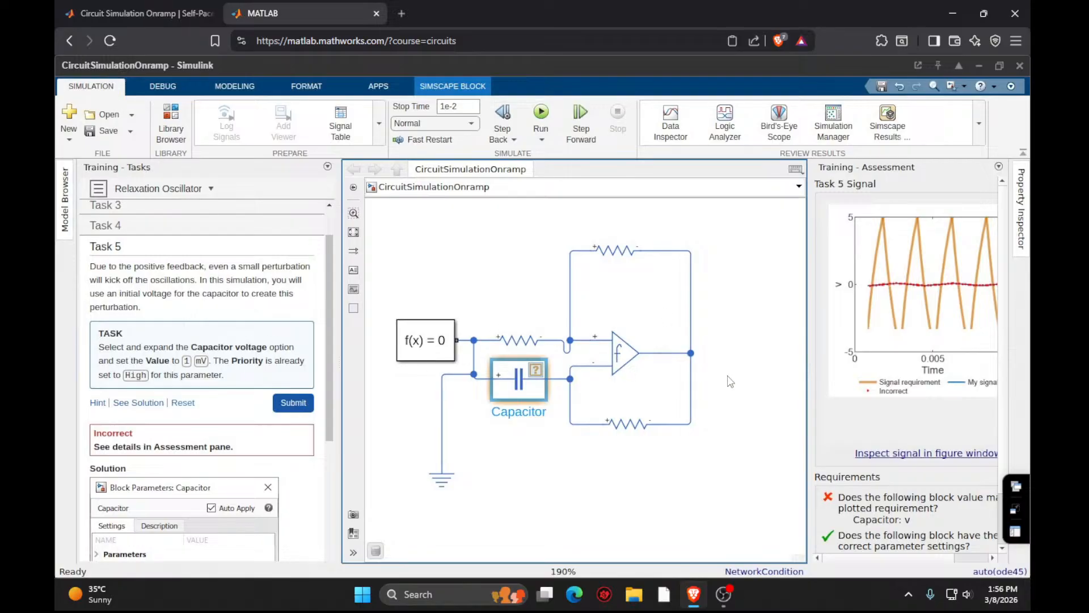
Review the Task 5 solution and hint for the Capacitor's initial targets and submit the task again.
scroll(309, 513, down, 3)
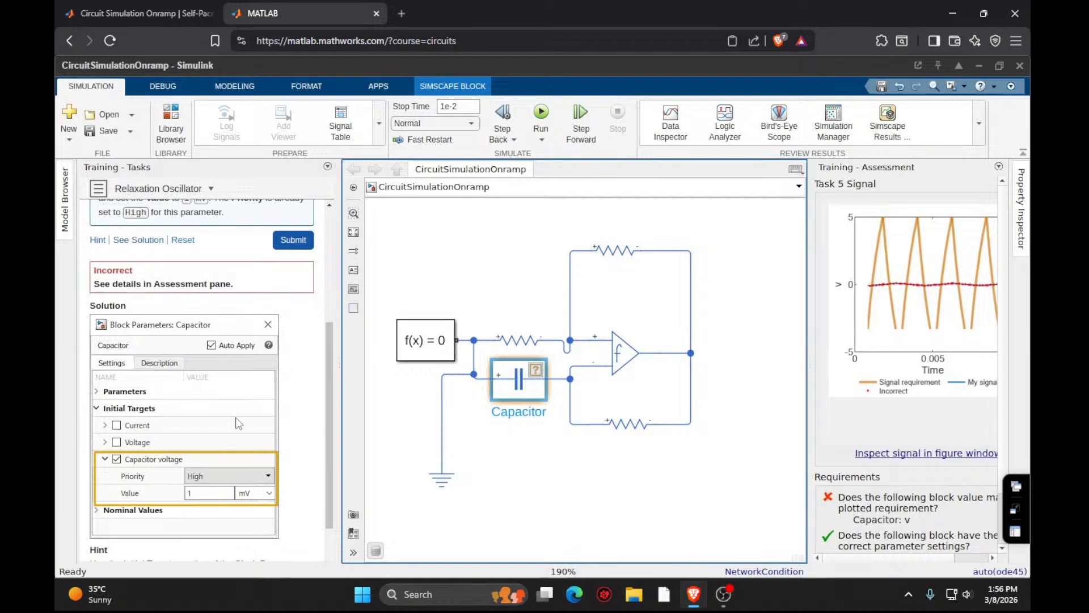
scroll(237, 423, down, 2)
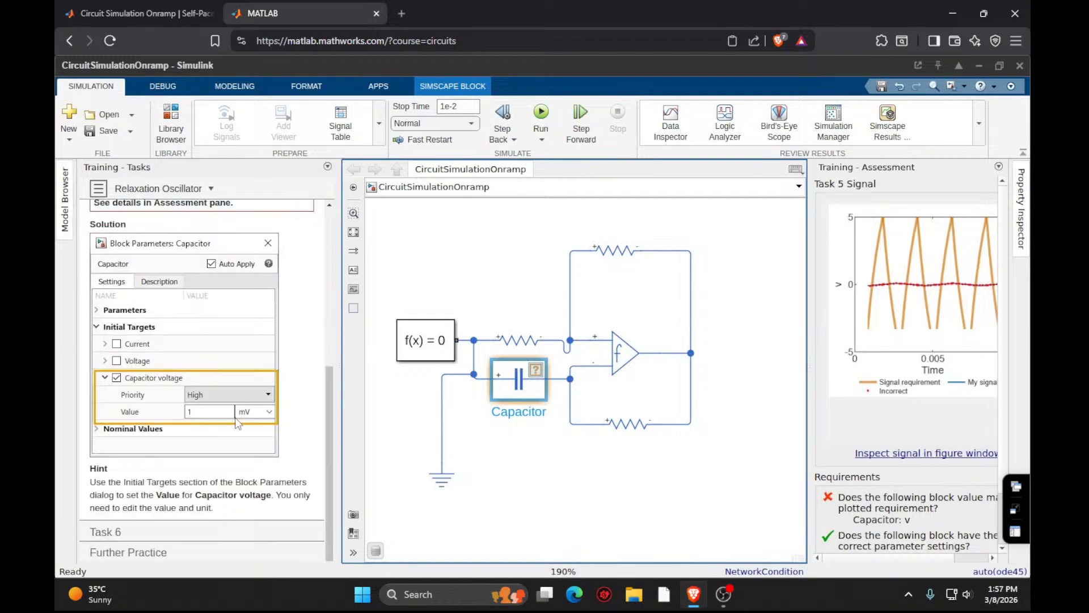
scroll(237, 423, up, 3)
scroll(230, 454, down, 3)
scroll(221, 437, up, 3)
scroll(224, 437, up, 2)
click(279, 402)
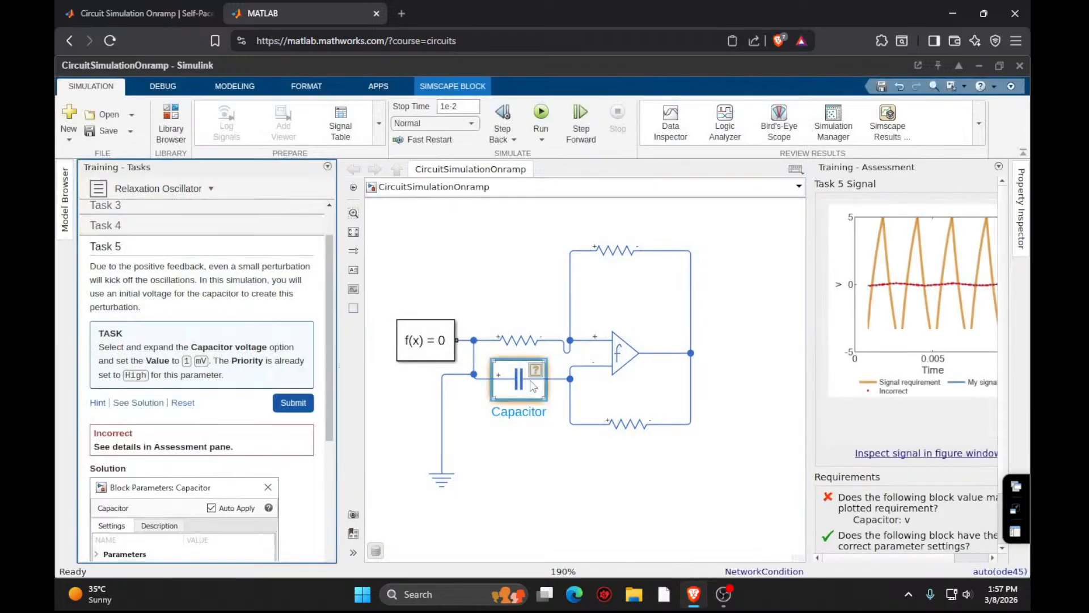
Set the Capacitor's Capacitance to 1 uF, close its parameters and submit Task 5.
click(519, 385)
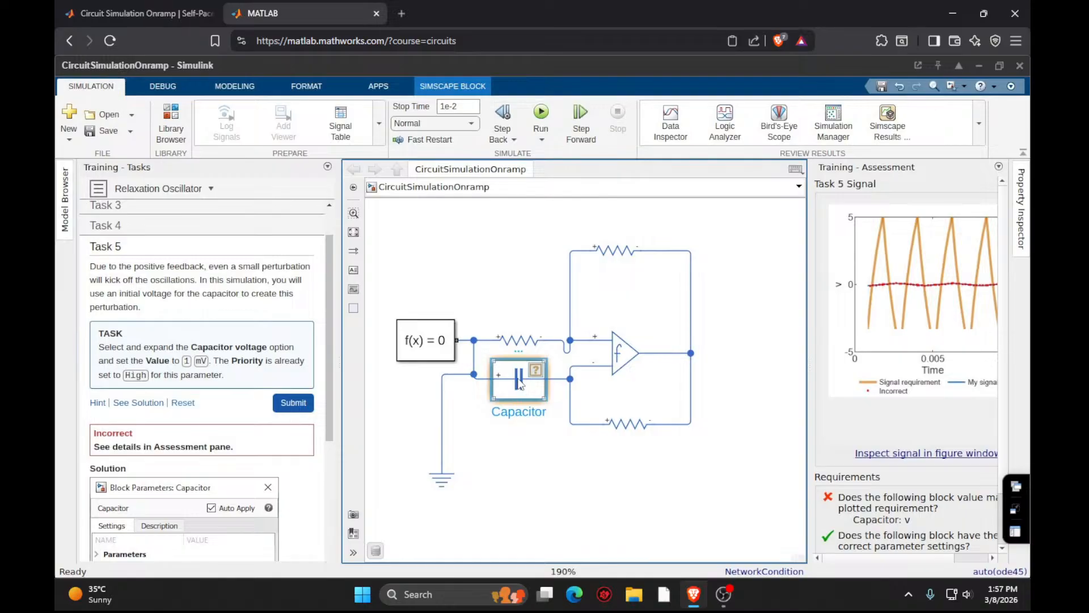
double_click(520, 384)
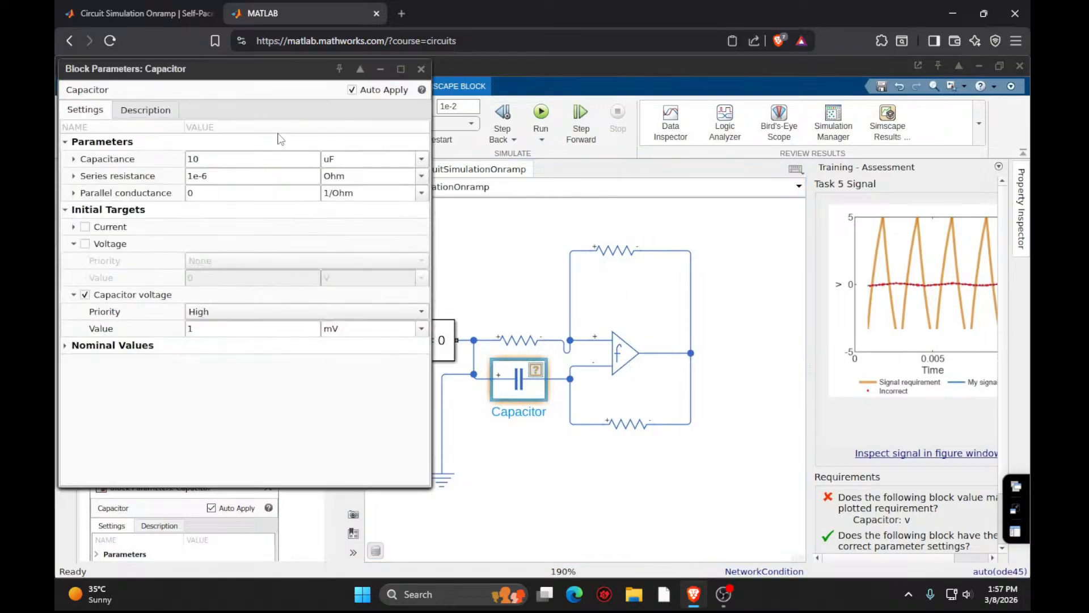
click(263, 160)
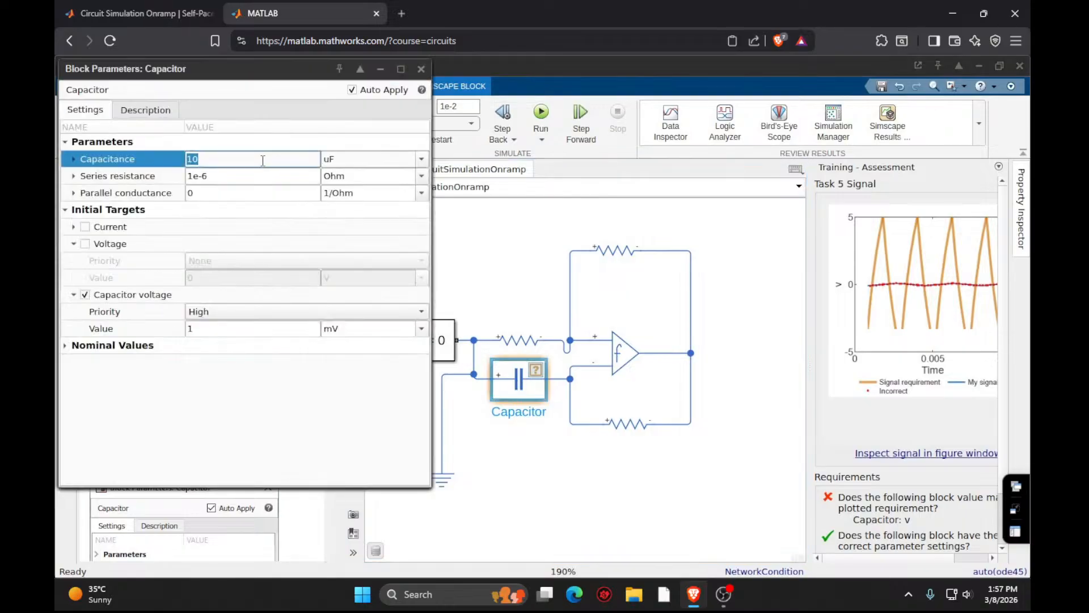
text(1)
key(Return)
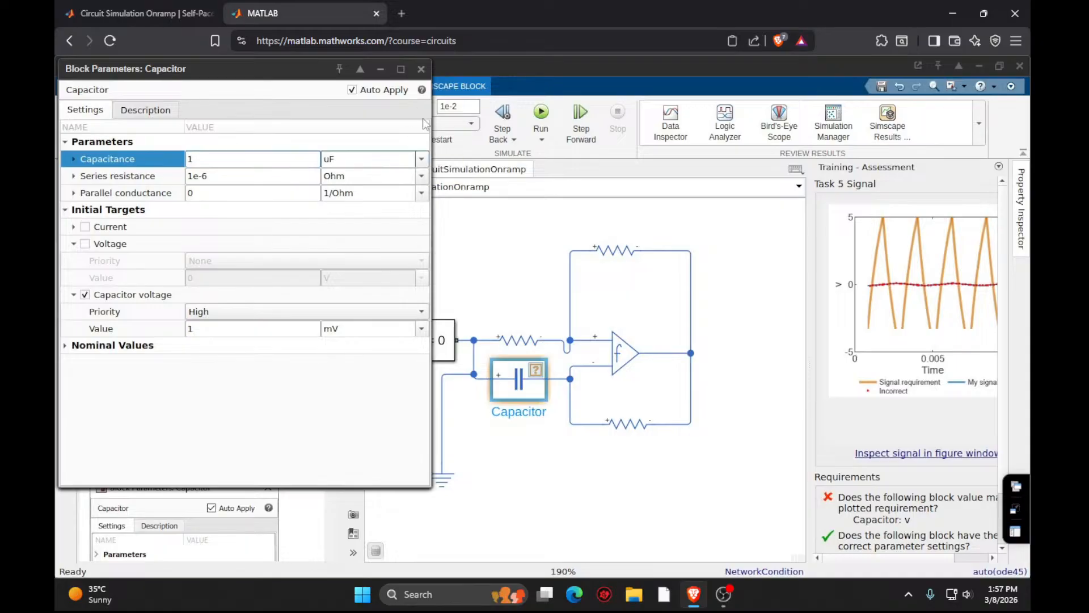
click(421, 69)
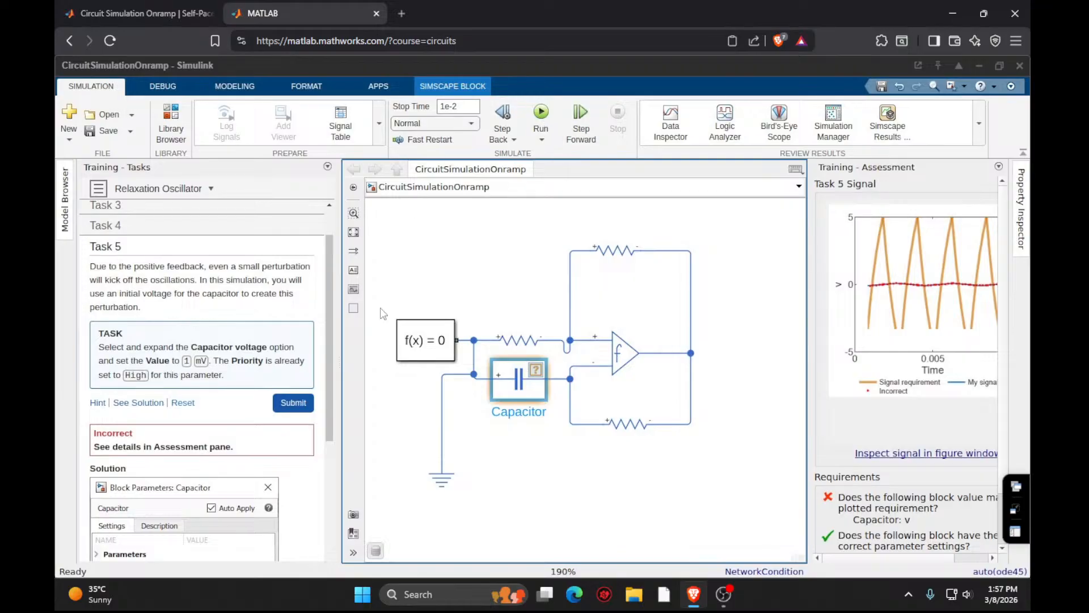
click(294, 400)
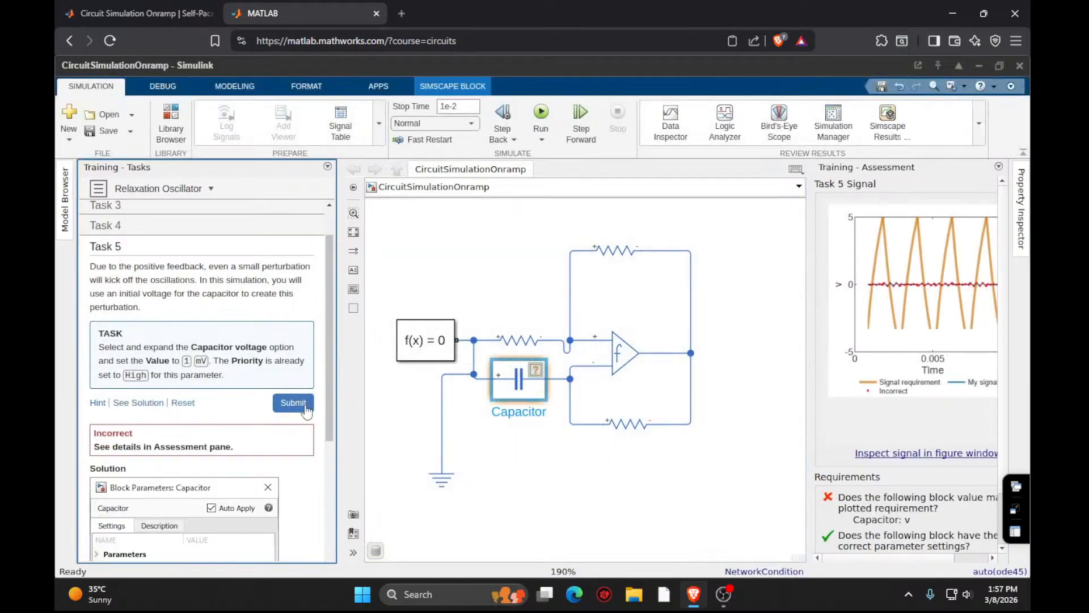
click(305, 408)
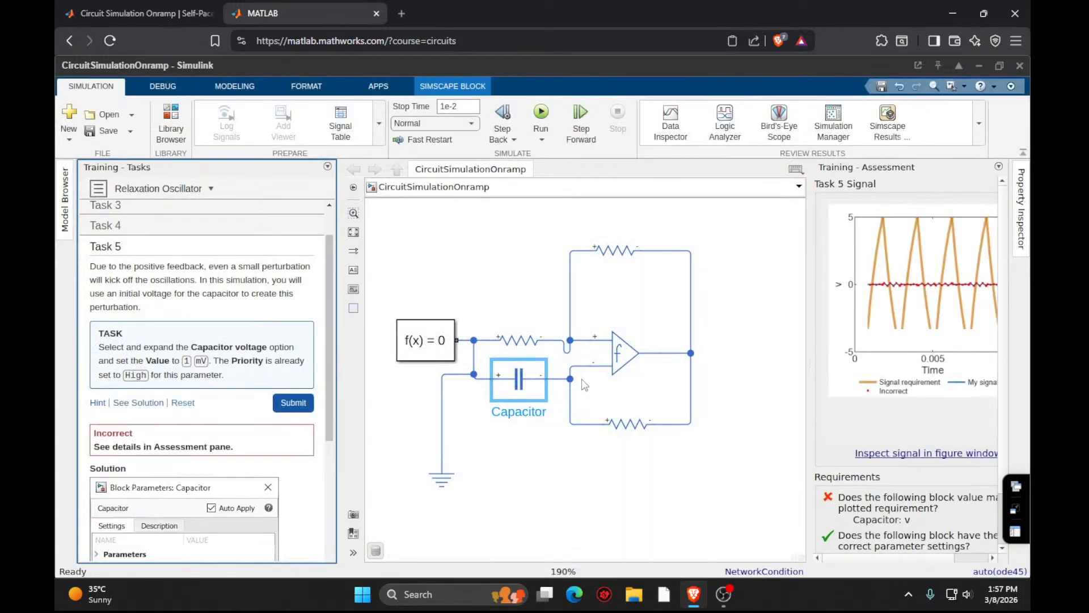
Reopen the Capacitor's parameters and set its Capacitance to 10 uF.
click(523, 379)
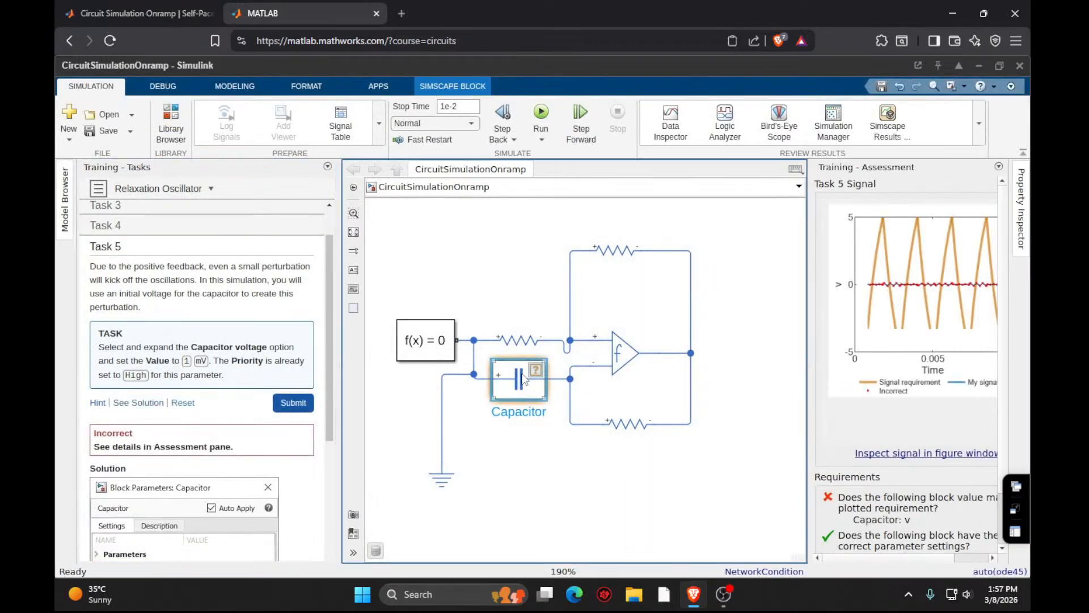
double_click(523, 379)
click(221, 157)
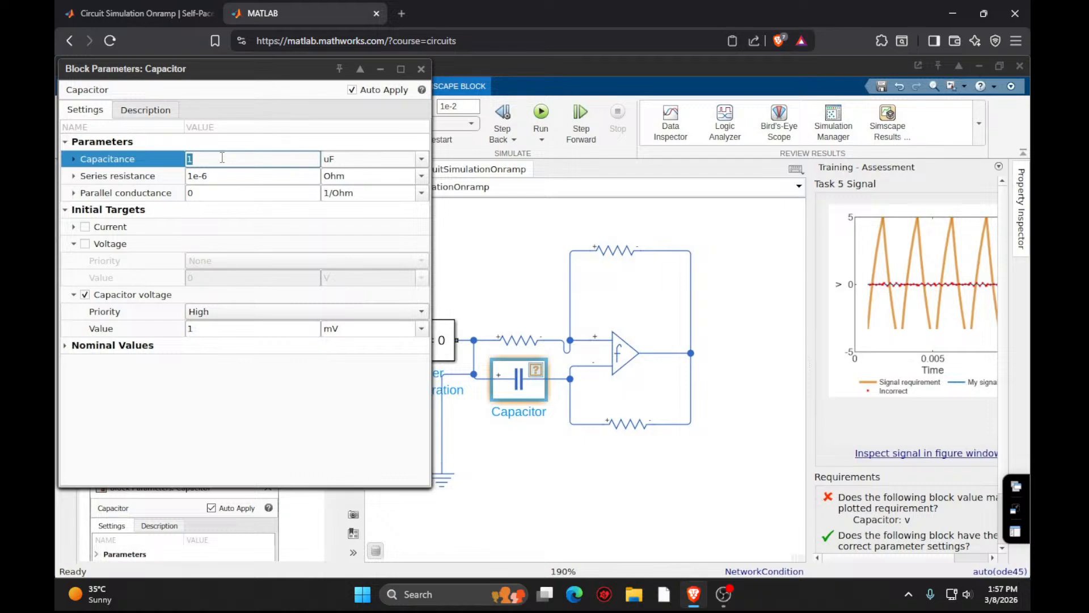
key(BackSpace)
text(10)
Re-enter 1 as the Capacitor voltage initial target value, change its unit to MV and close the parameters.
click(226, 329)
key(BackSpace)
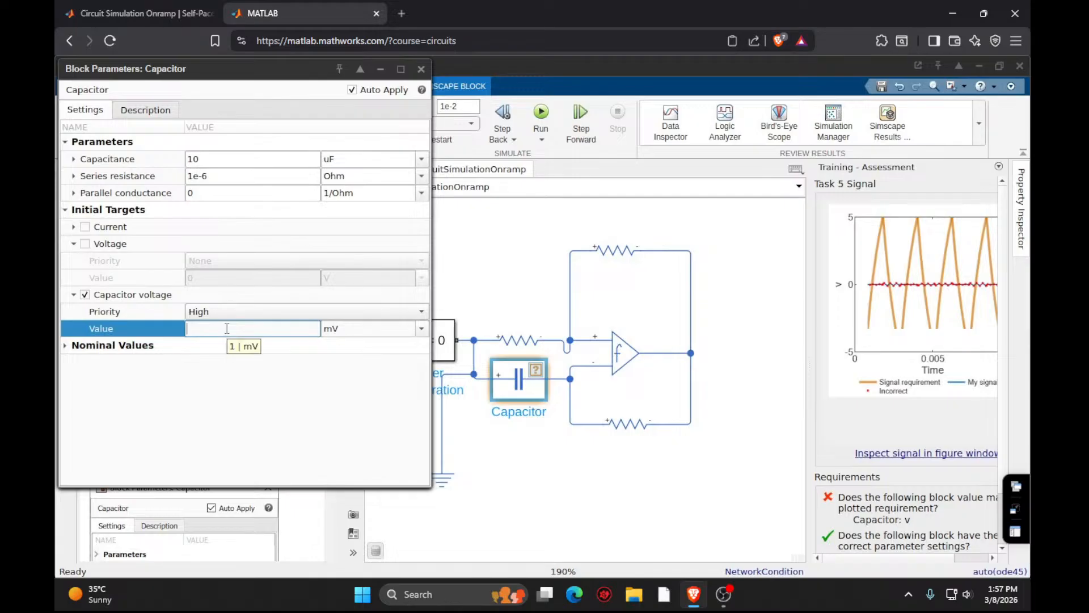
click(274, 346)
key(Tab)
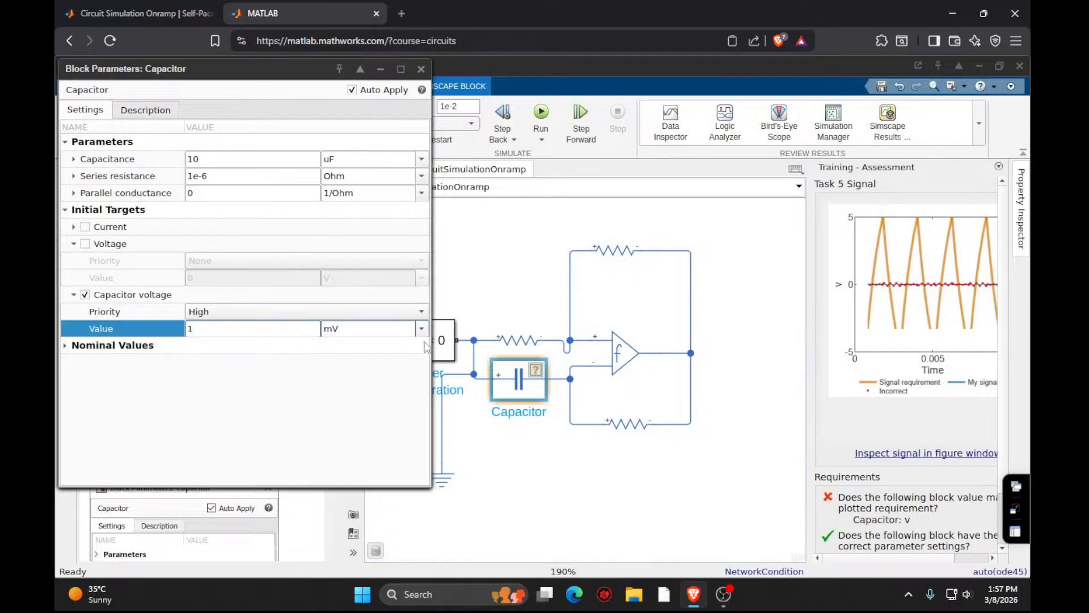
click(422, 329)
click(375, 359)
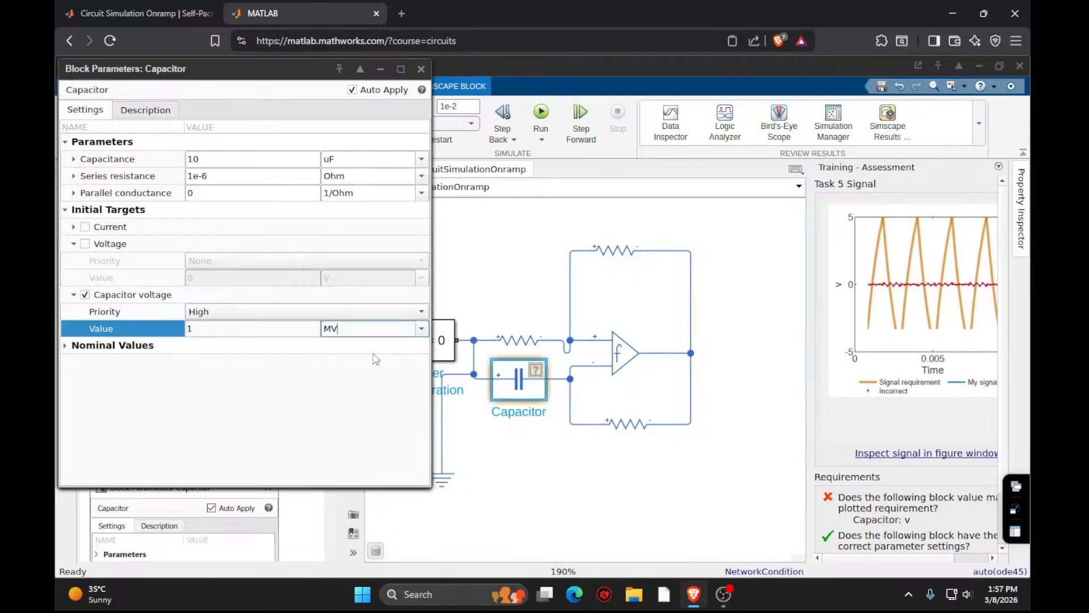
click(421, 69)
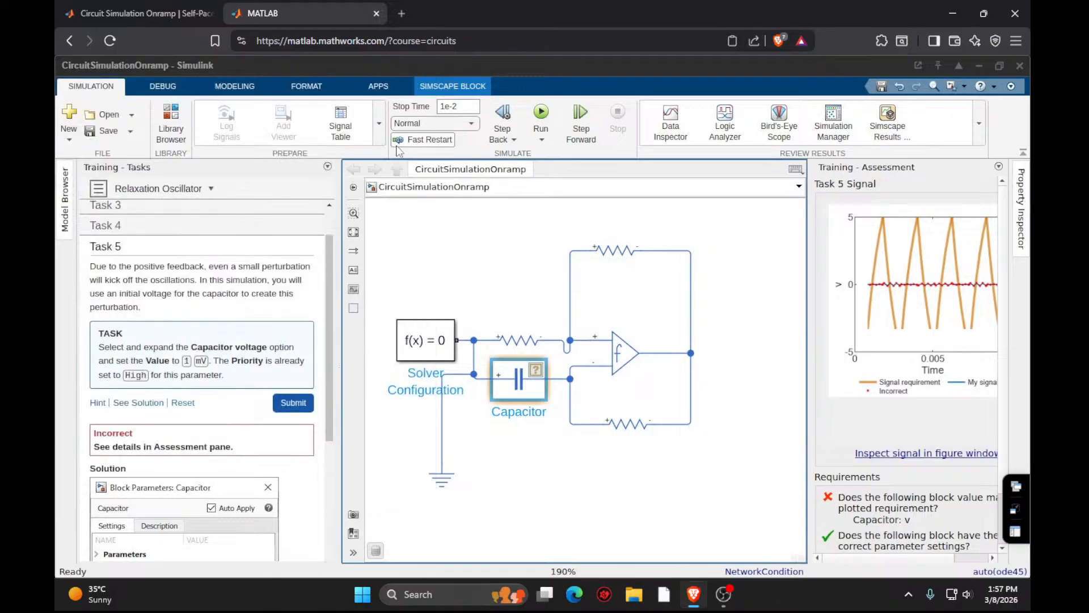
Submit Task 5 with the MV unit and check the requirements listed in the assessment.
click(296, 403)
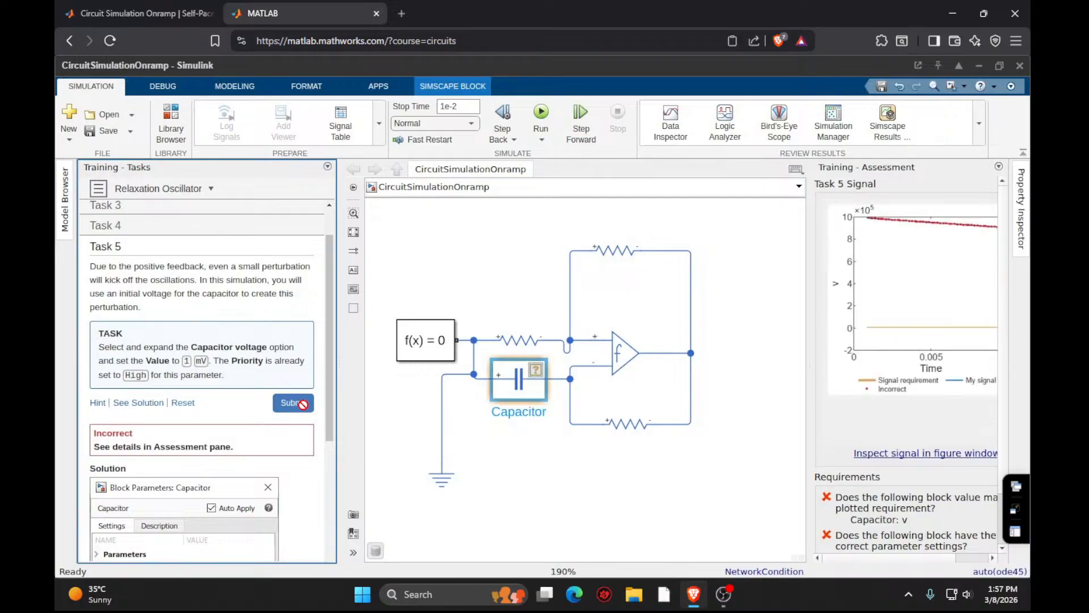
click(304, 404)
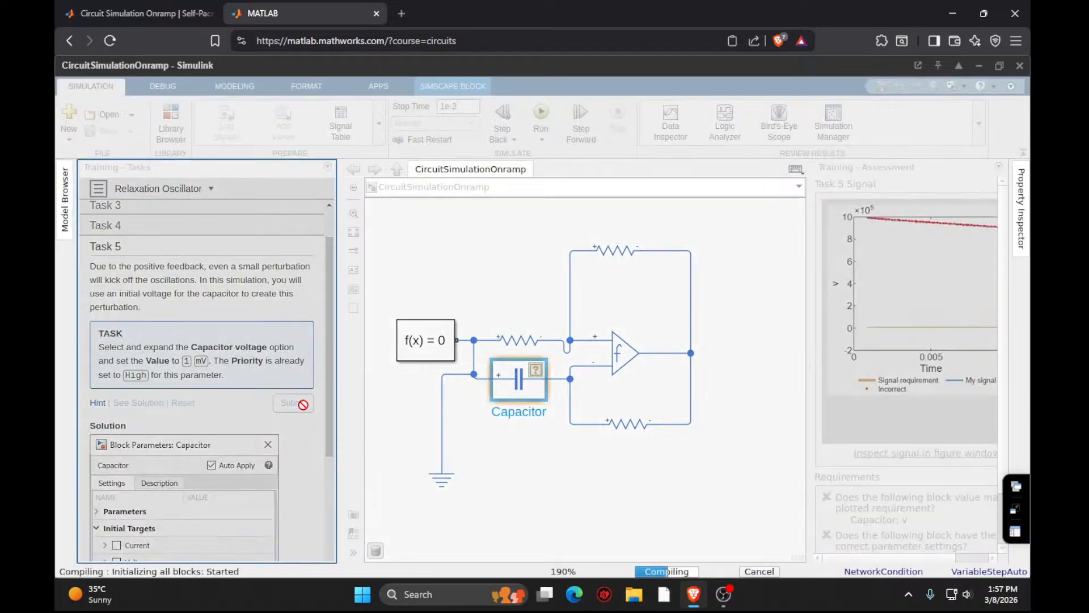
scroll(834, 484, down, 2)
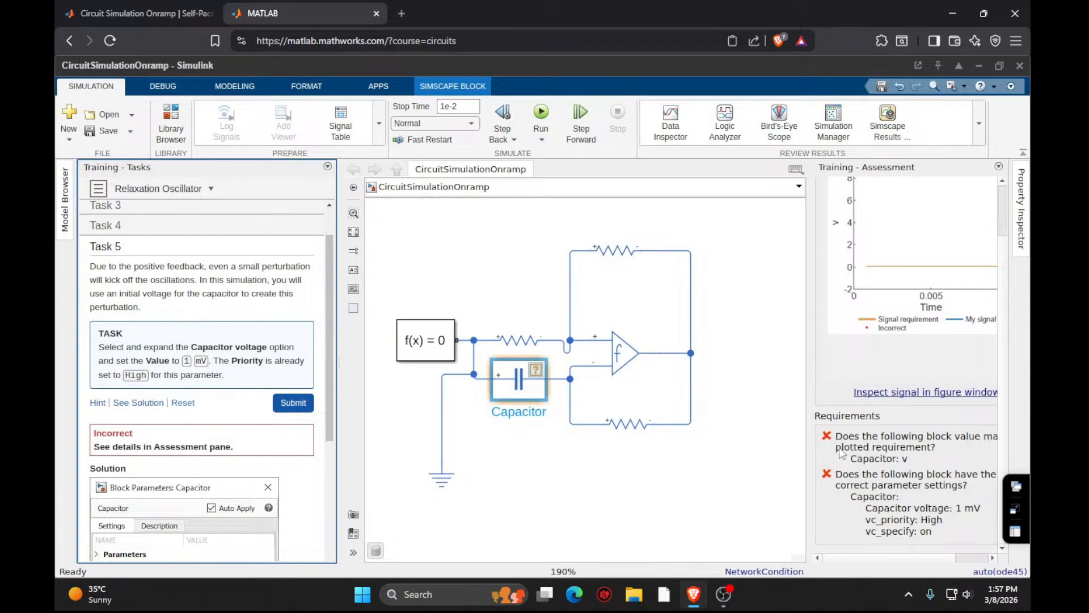
Set the Capacitor voltage initial target's unit to mV and close the Capacitor's parameters.
double_click(526, 391)
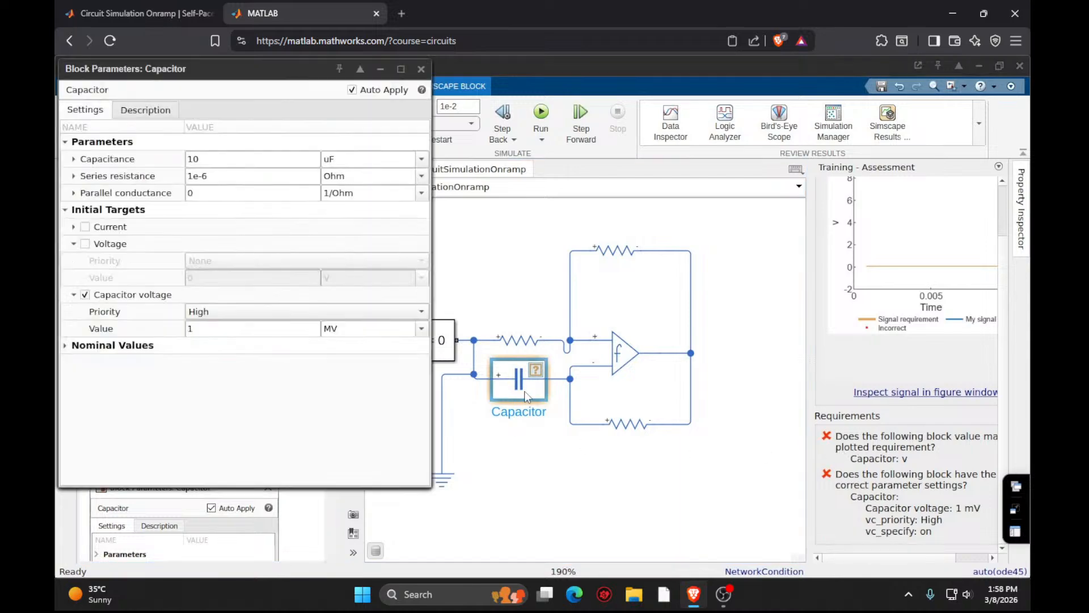
click(231, 331)
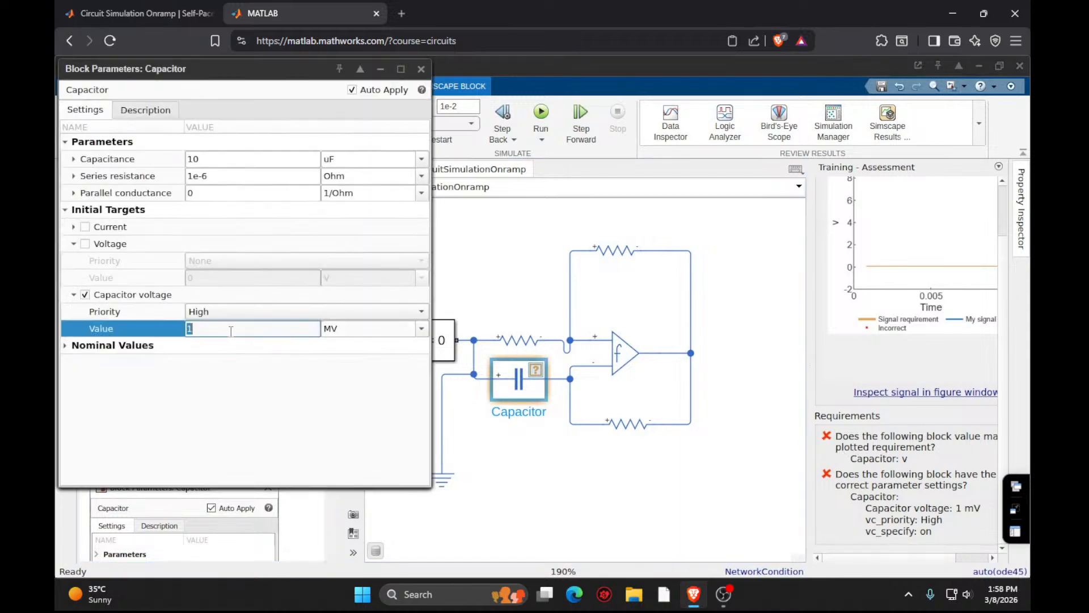
click(420, 329)
click(375, 378)
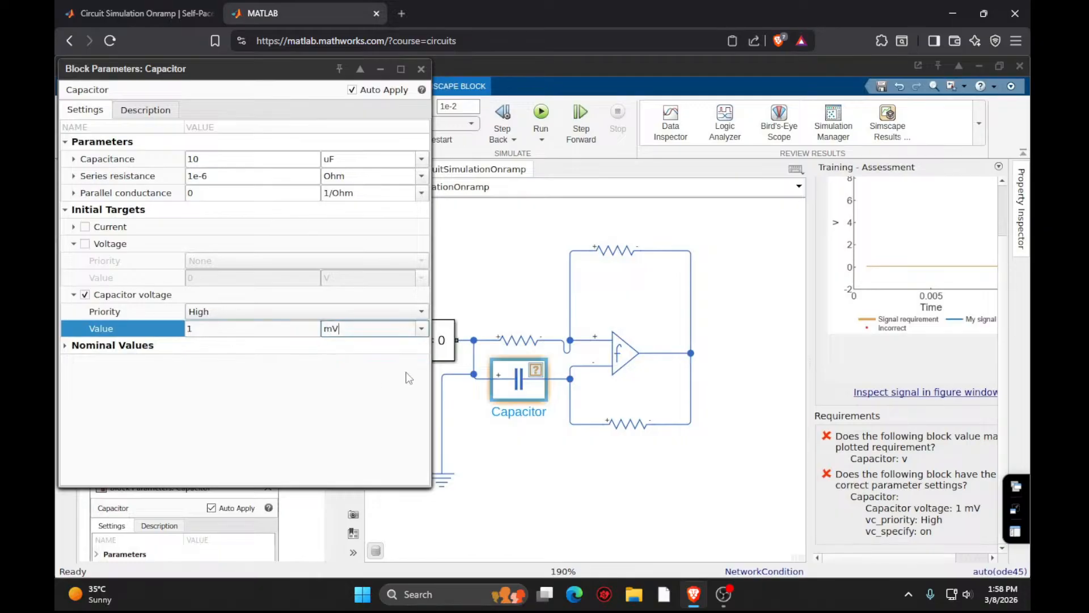
click(377, 331)
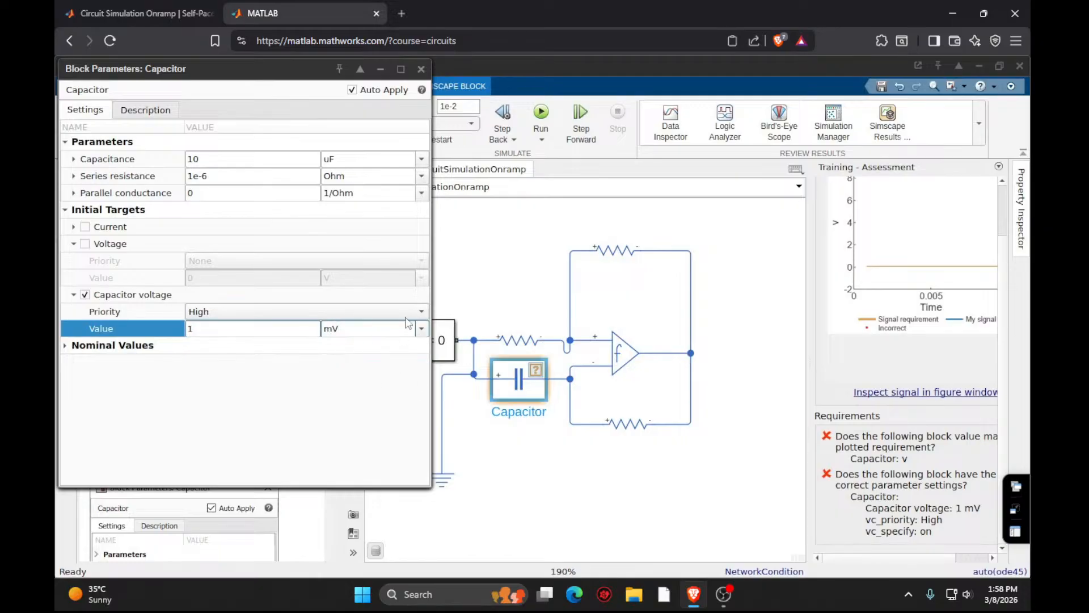
click(421, 68)
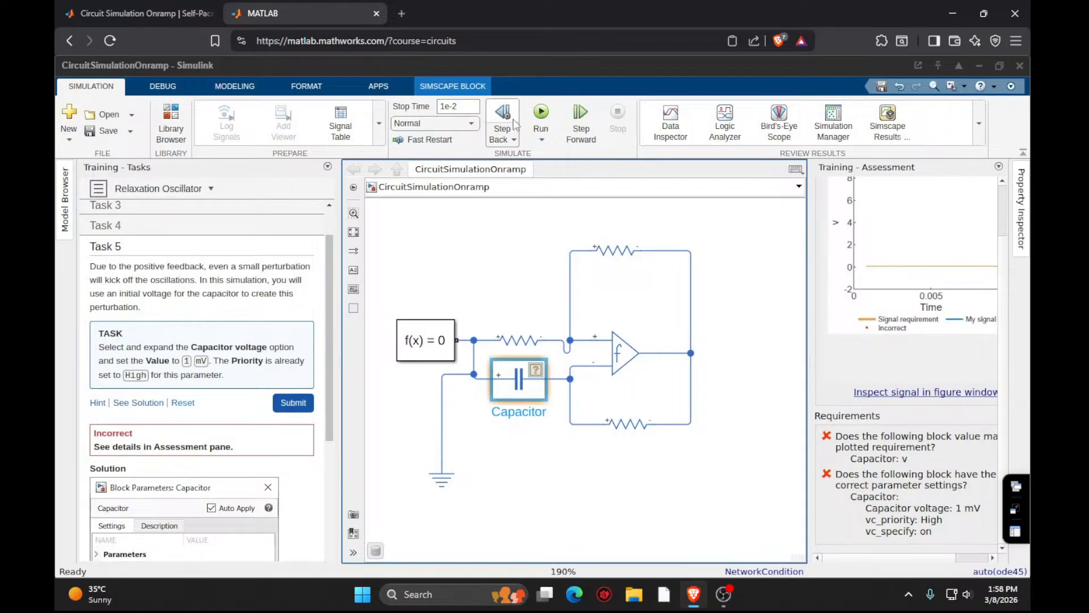
Submit Task 5 again, widen the assessment pane and examine its signal plot and requirements.
click(293, 402)
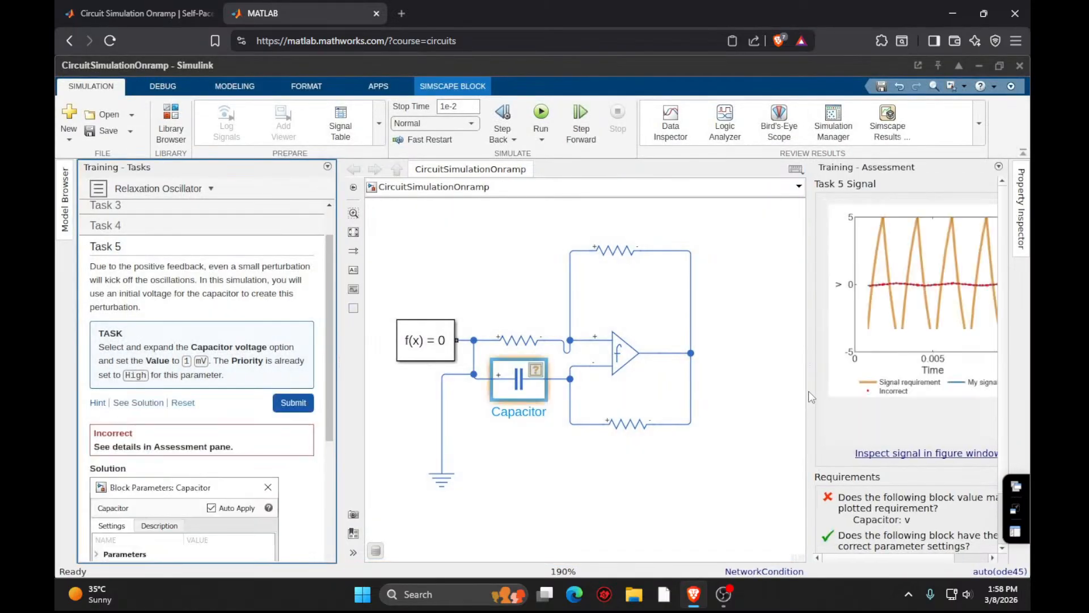
drag(812, 391, 749, 390)
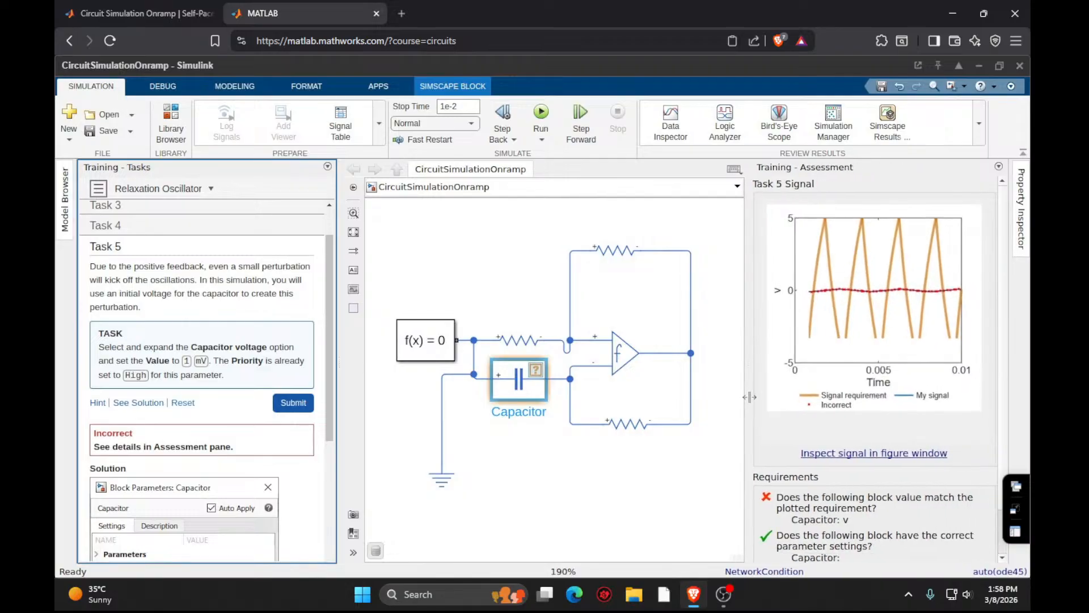
scroll(883, 445, down, 1)
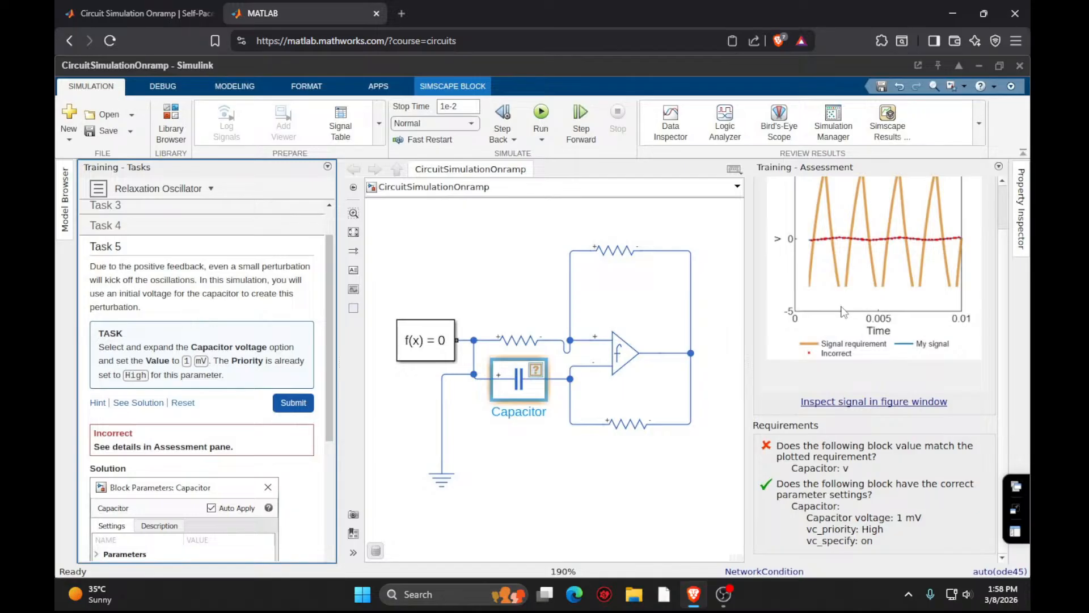
scroll(822, 324, up, 3)
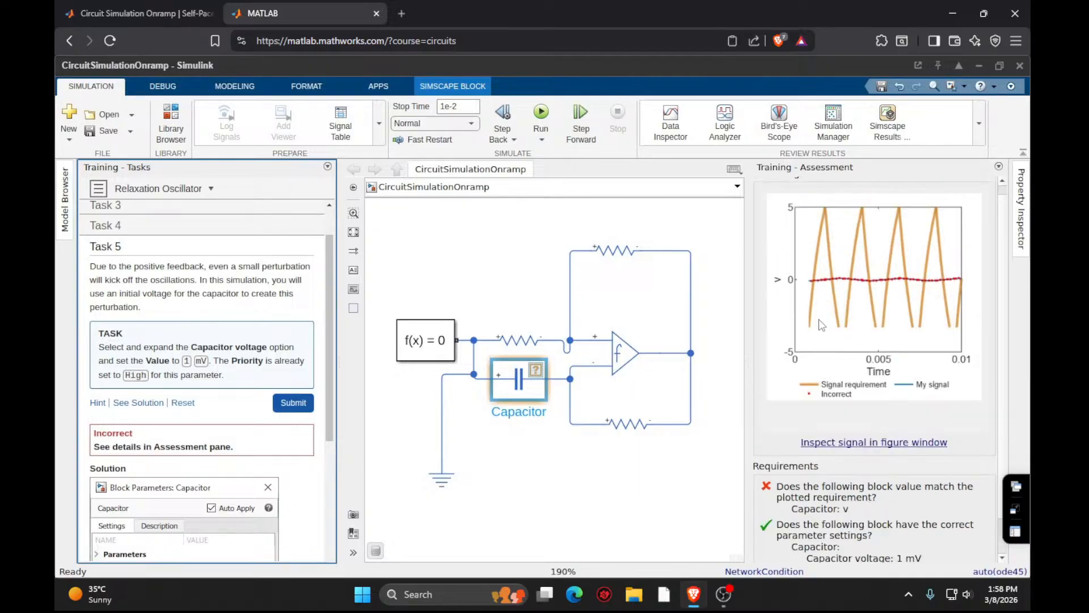
scroll(822, 324, up, 1)
click(850, 304)
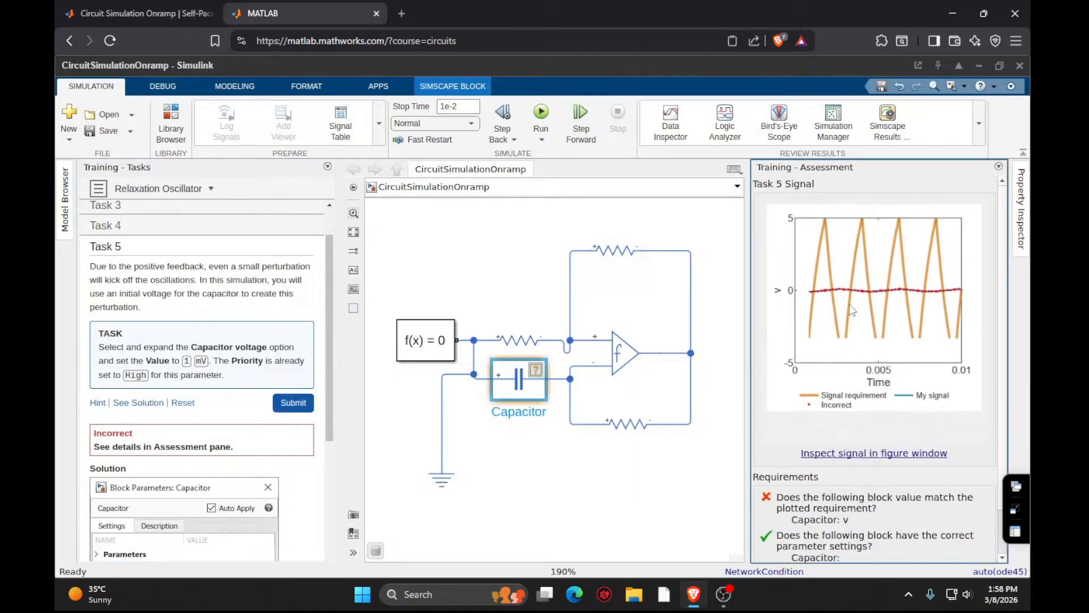
scroll(828, 397, down, 4)
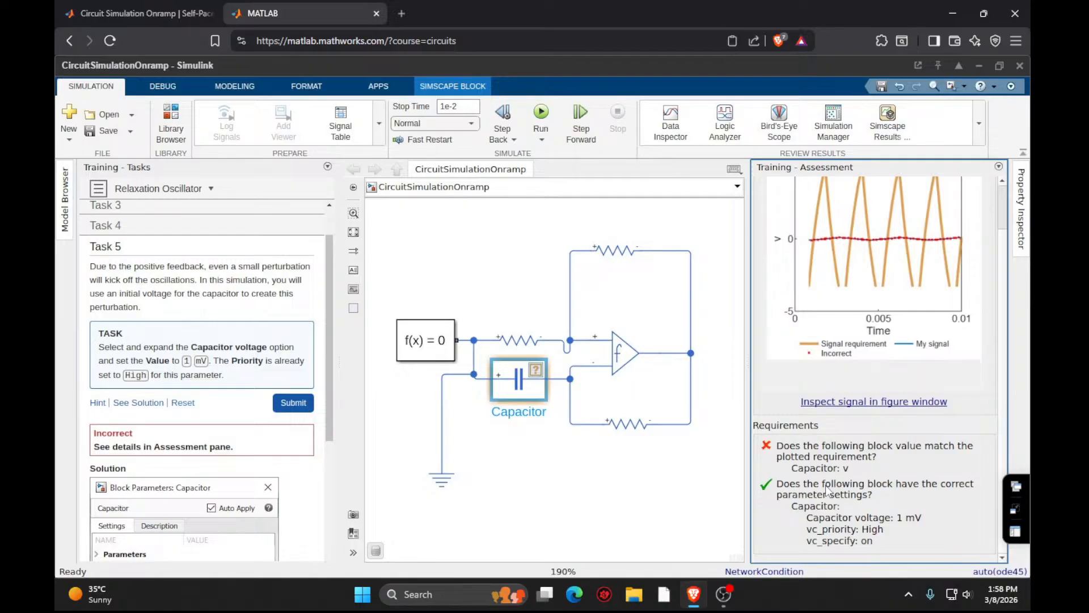
Set the Capacitor's Capacitance to 5 uF, run the simulation and compare the Task 5 signal plot.
double_click(529, 383)
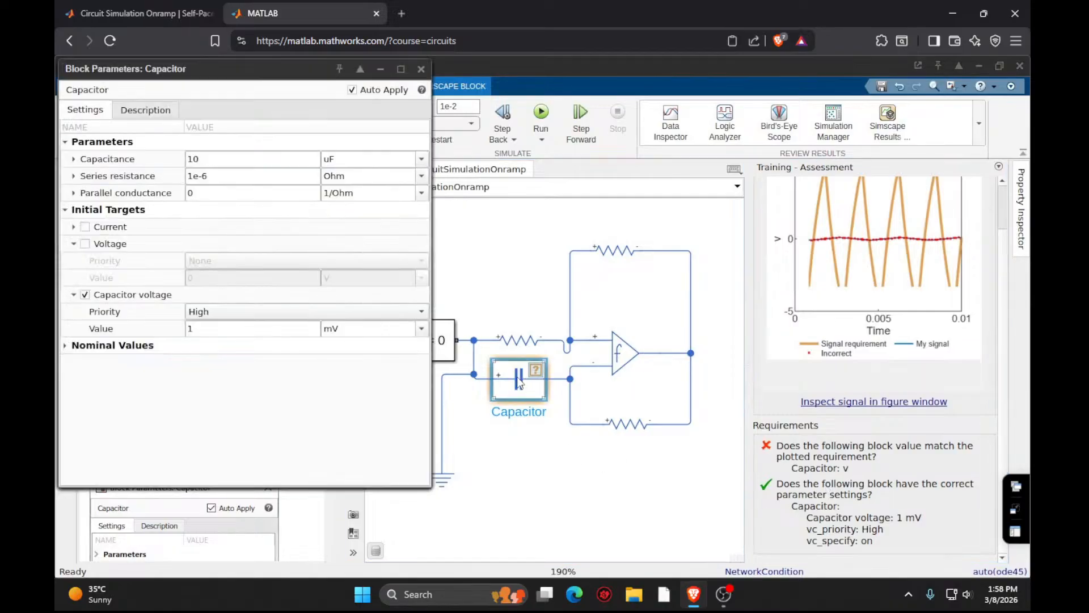
click(264, 158)
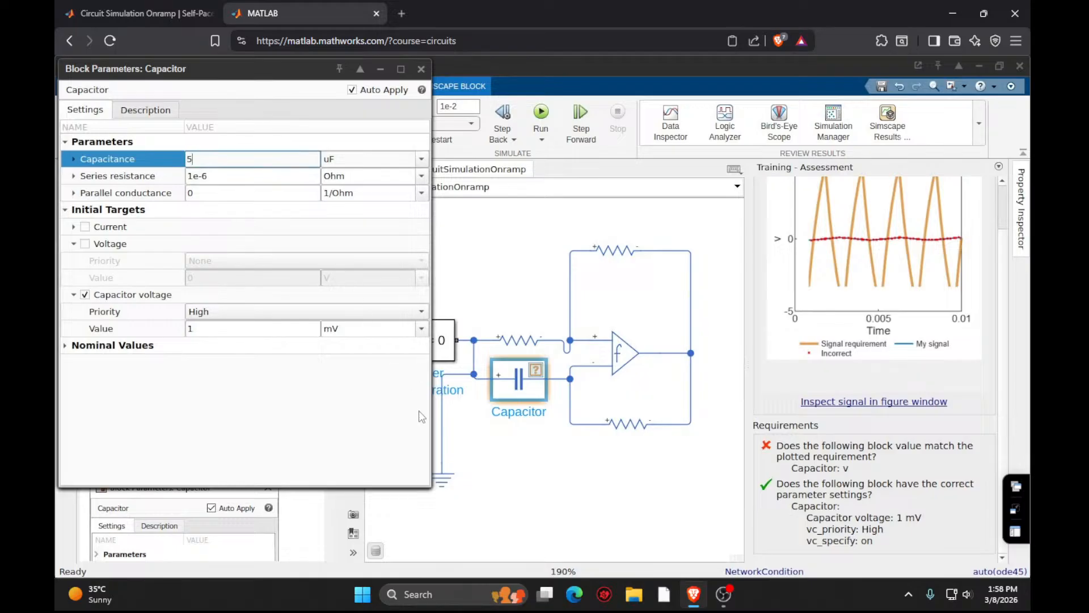
key(Tab)
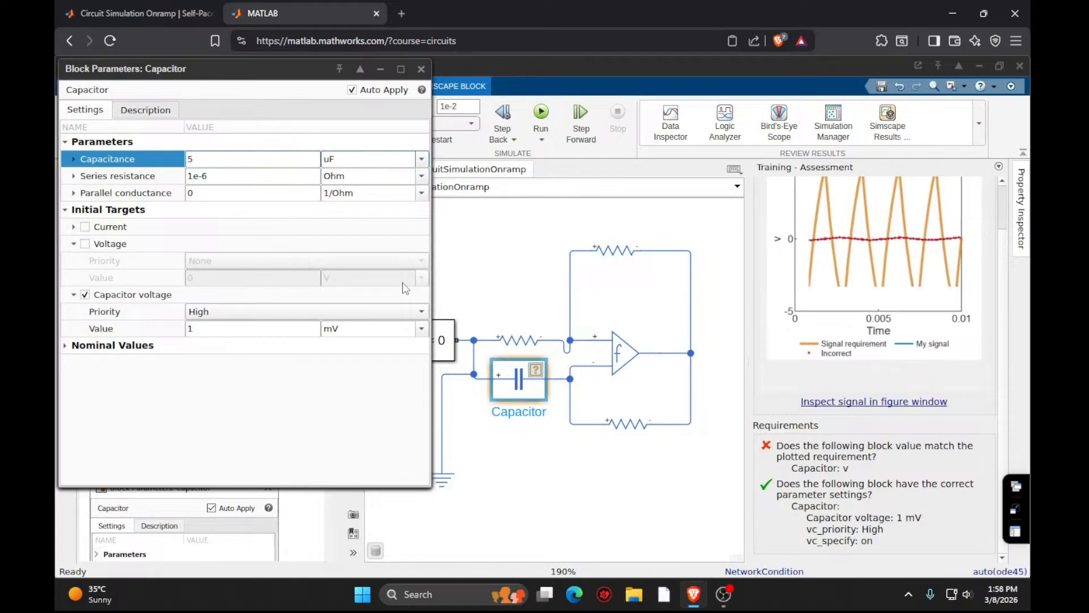
click(282, 162)
key(Return)
key(Return)
click(541, 115)
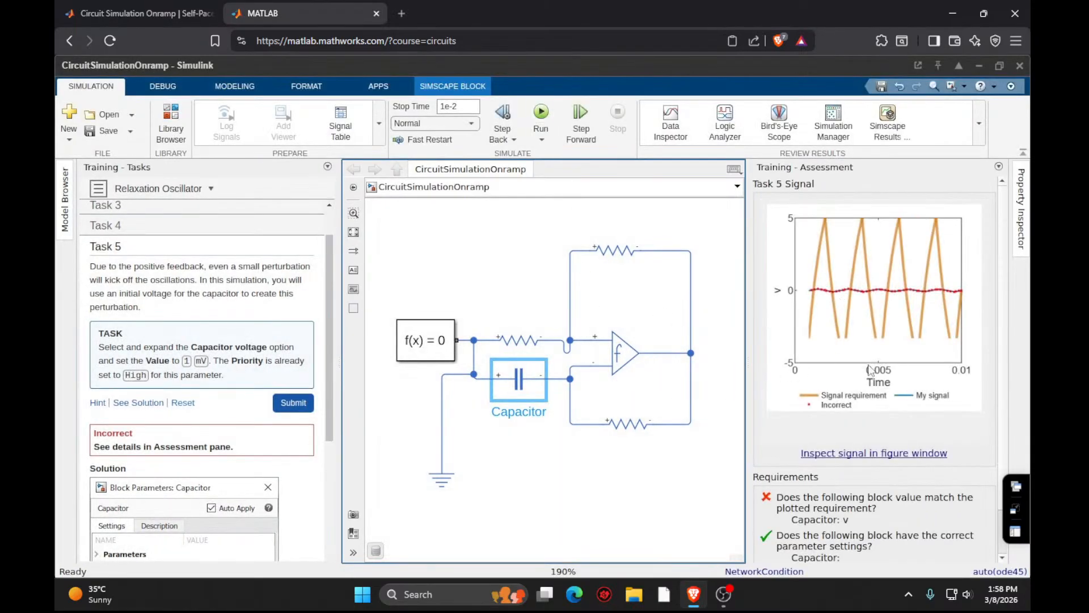
click(896, 391)
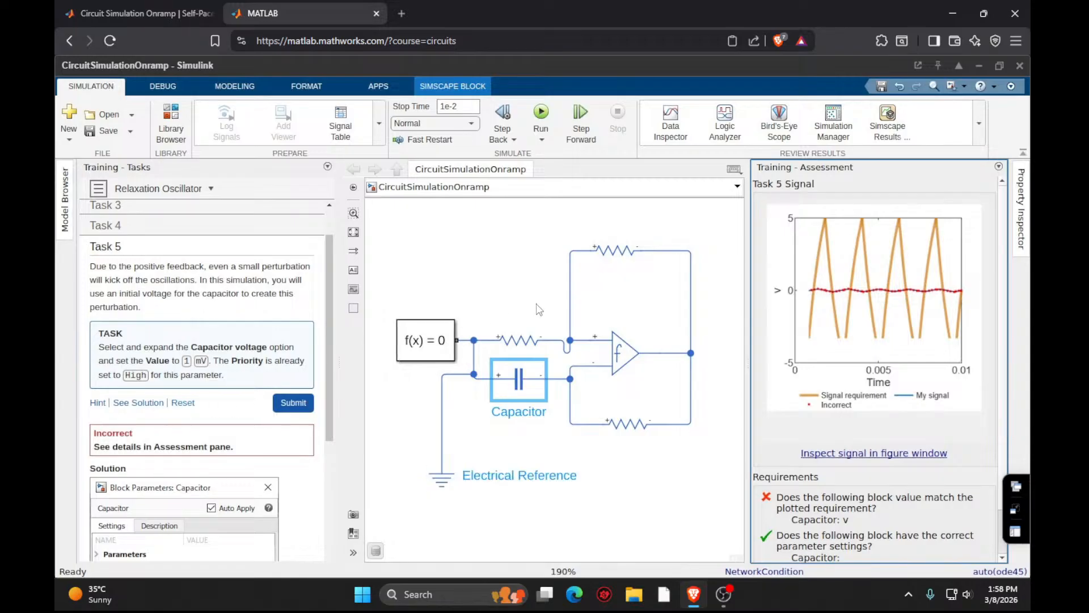
Set the Capacitor's Capacitance to 10 uF and expand the Capacitance entry to show its Configurability.
double_click(519, 378)
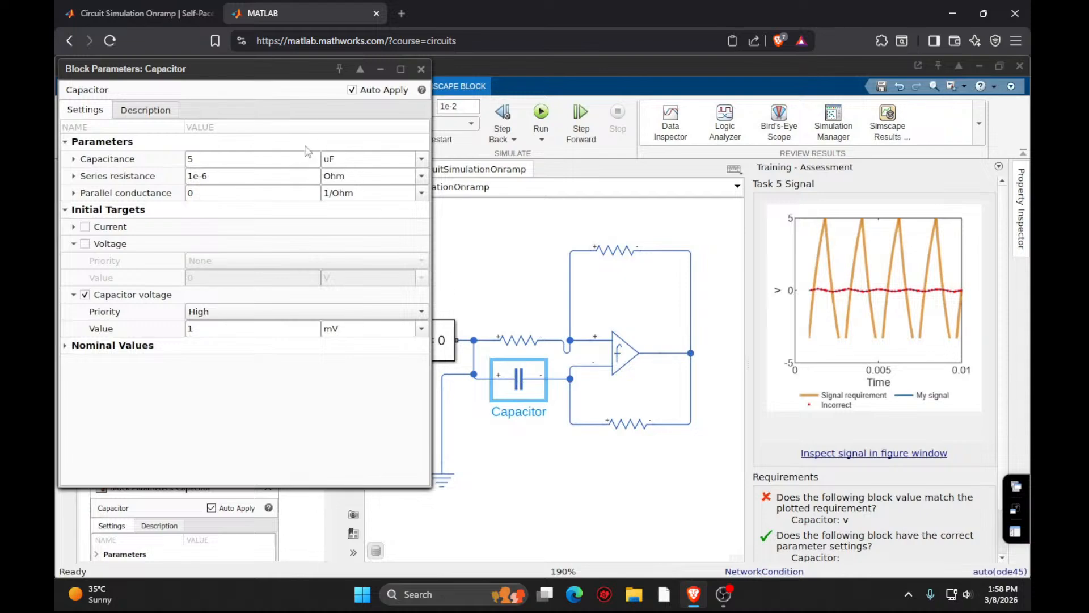
click(293, 160)
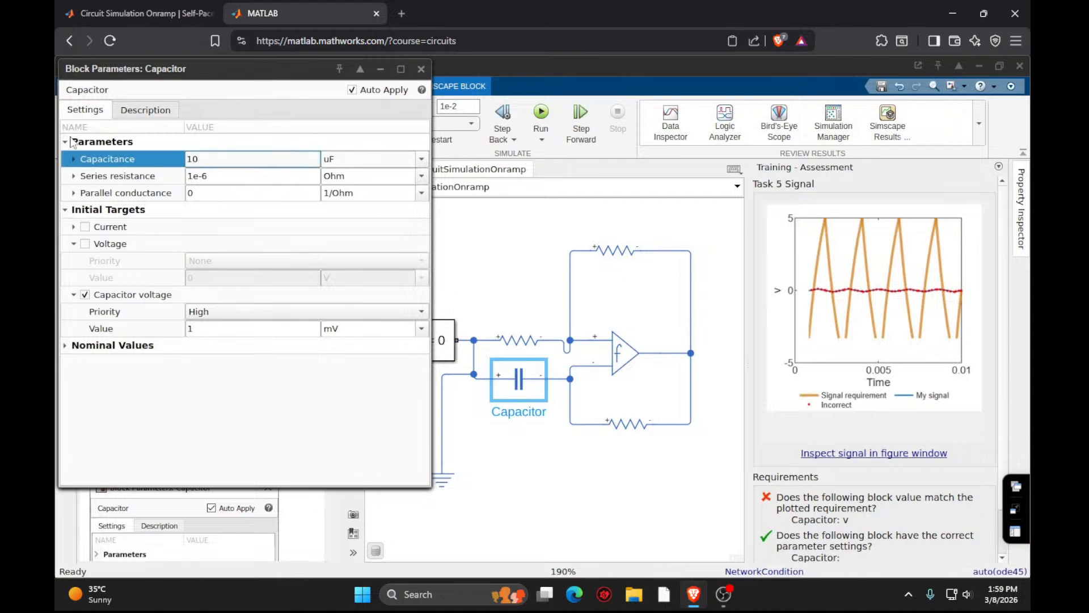
click(73, 162)
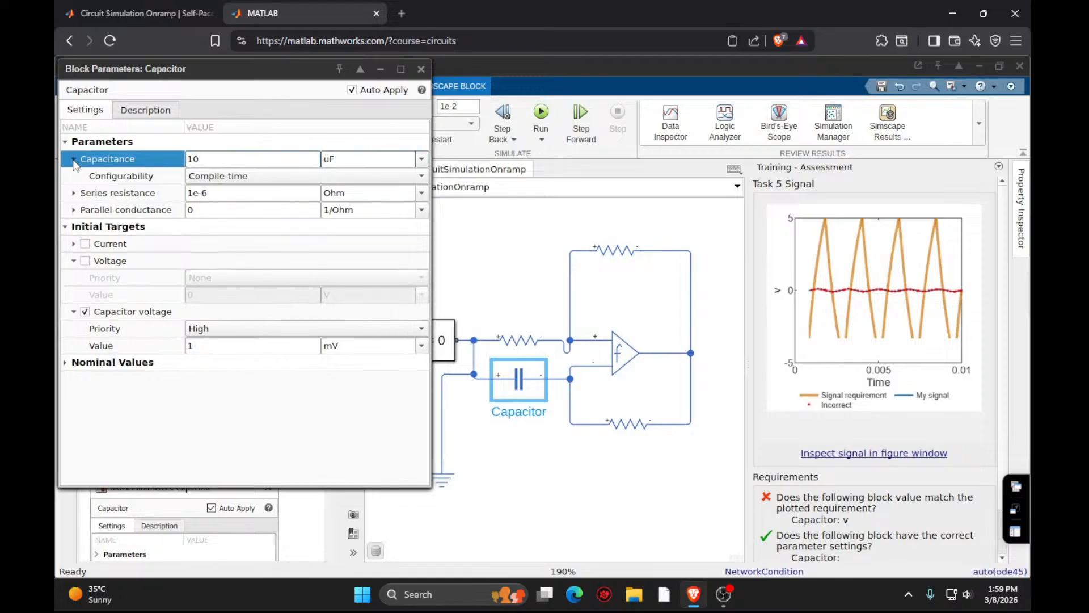
Check the Configurability options for the Capacitor's Capacitance without changing them, then close the Capacitor's parameters.
click(421, 176)
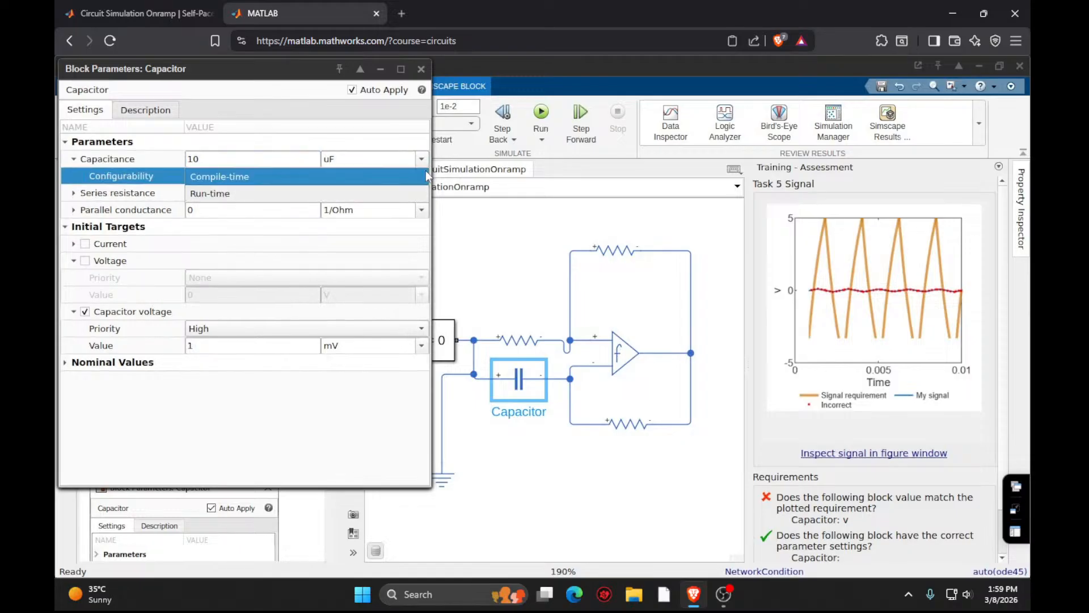
click(352, 118)
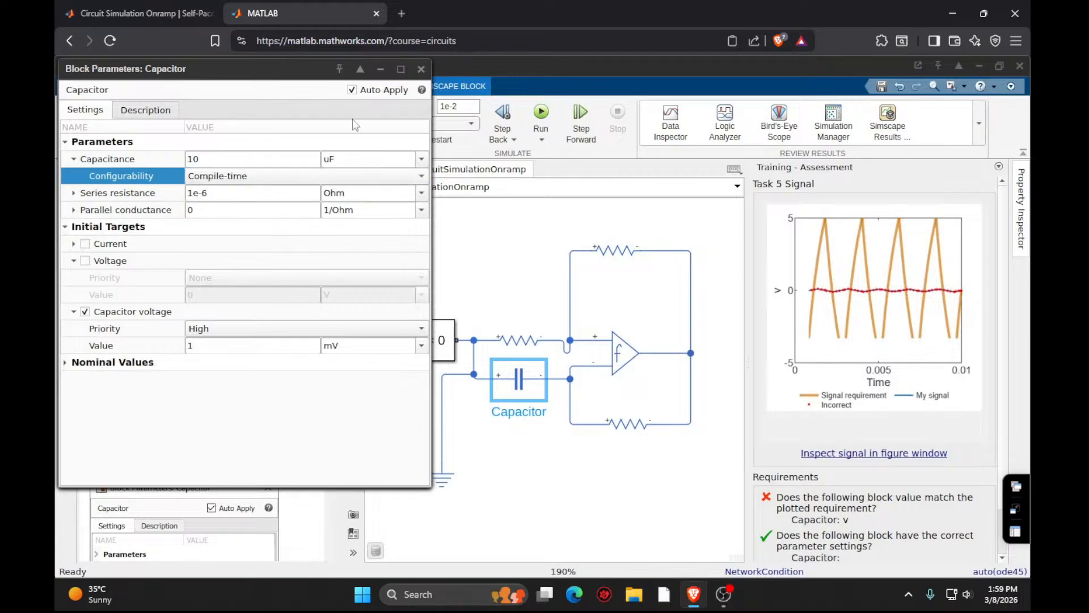
click(74, 161)
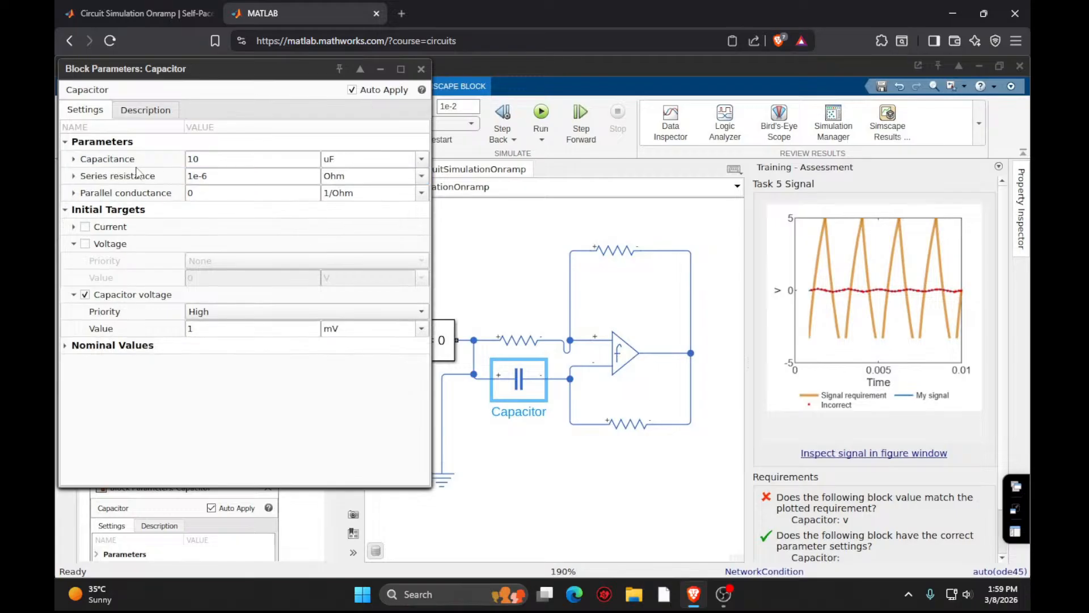
click(420, 69)
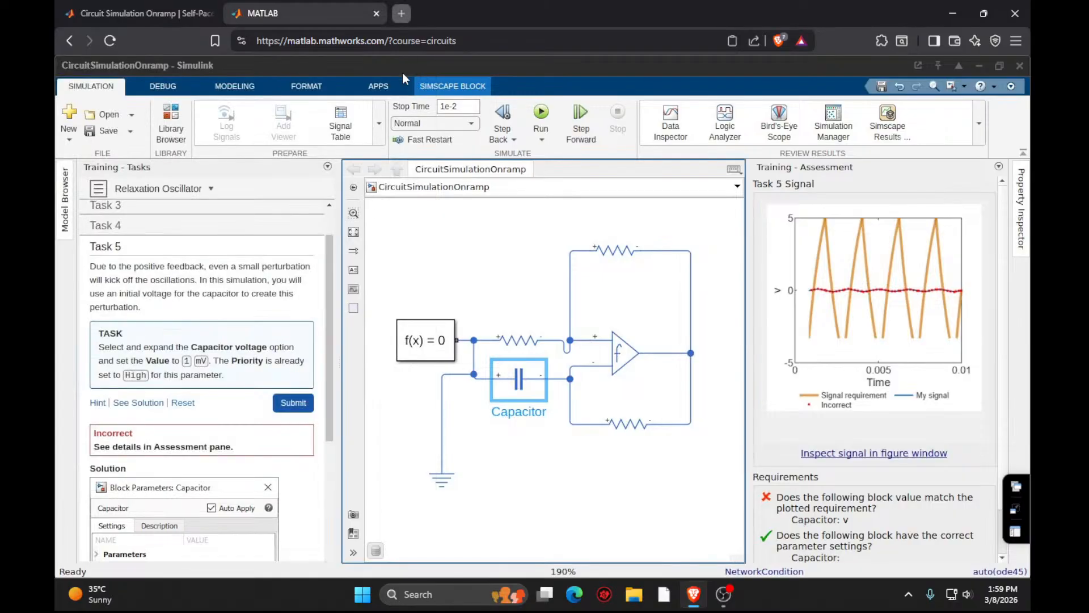
Open YouTube in a new browser tab and search for "circuit simulation onramp matlab".
click(403, 13)
click(664, 99)
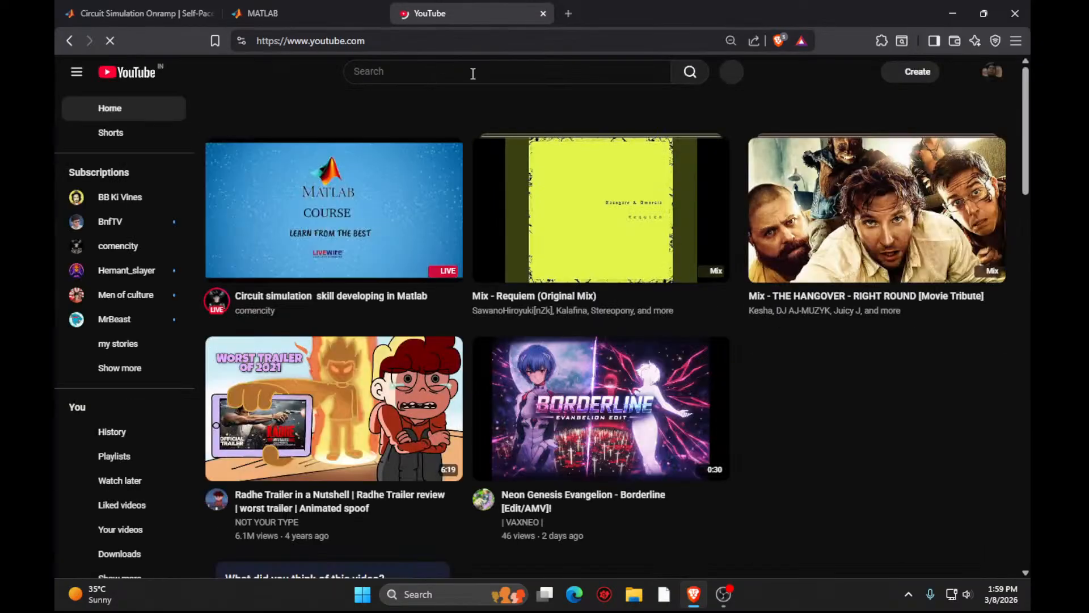
click(472, 72)
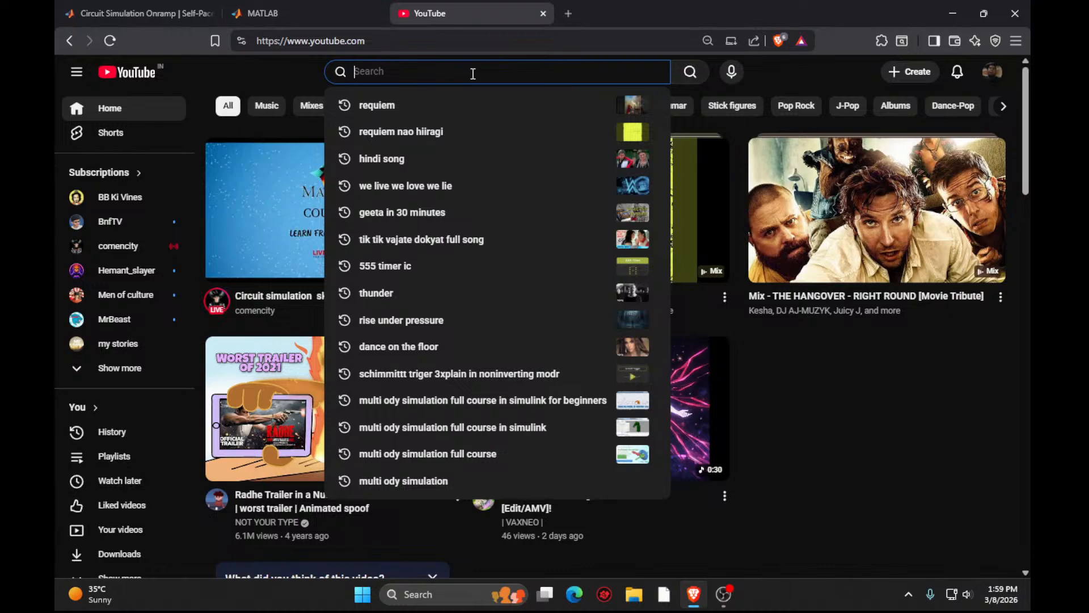
text(circuit s)
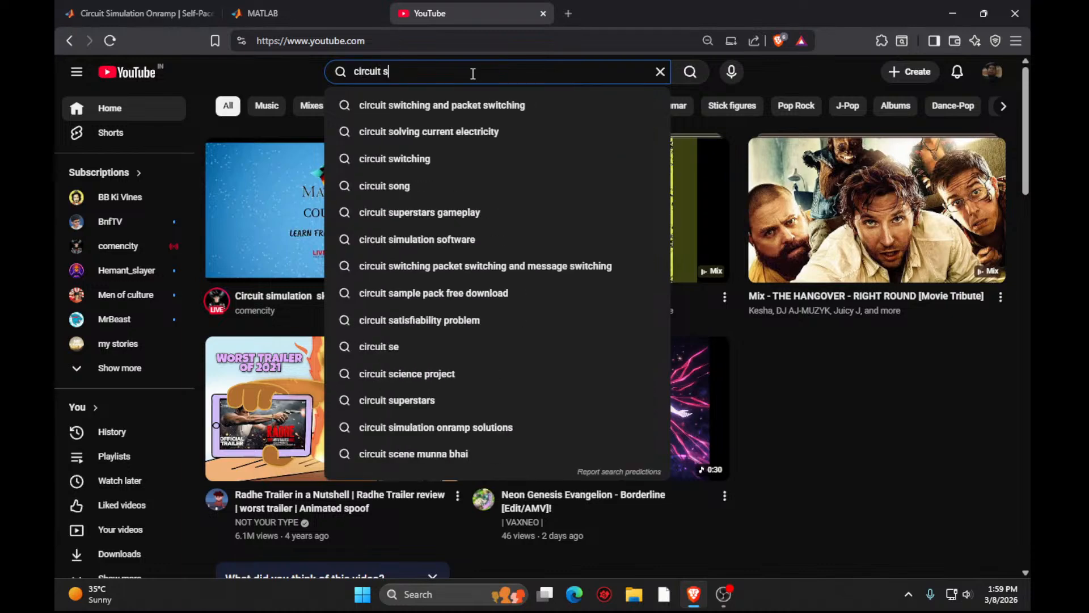
text(imulation o)
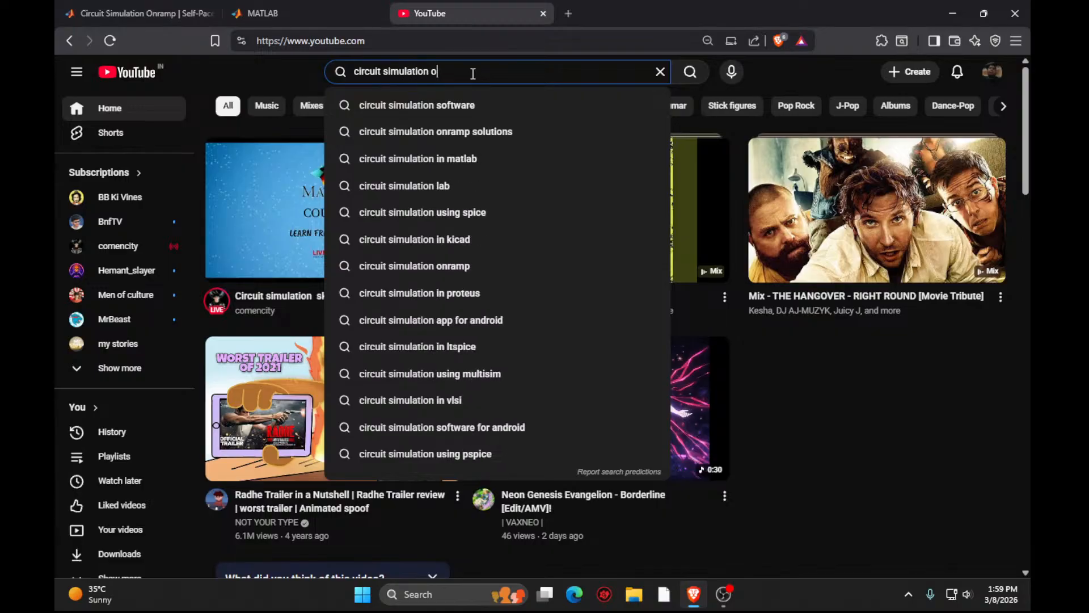
text(nramp matlab)
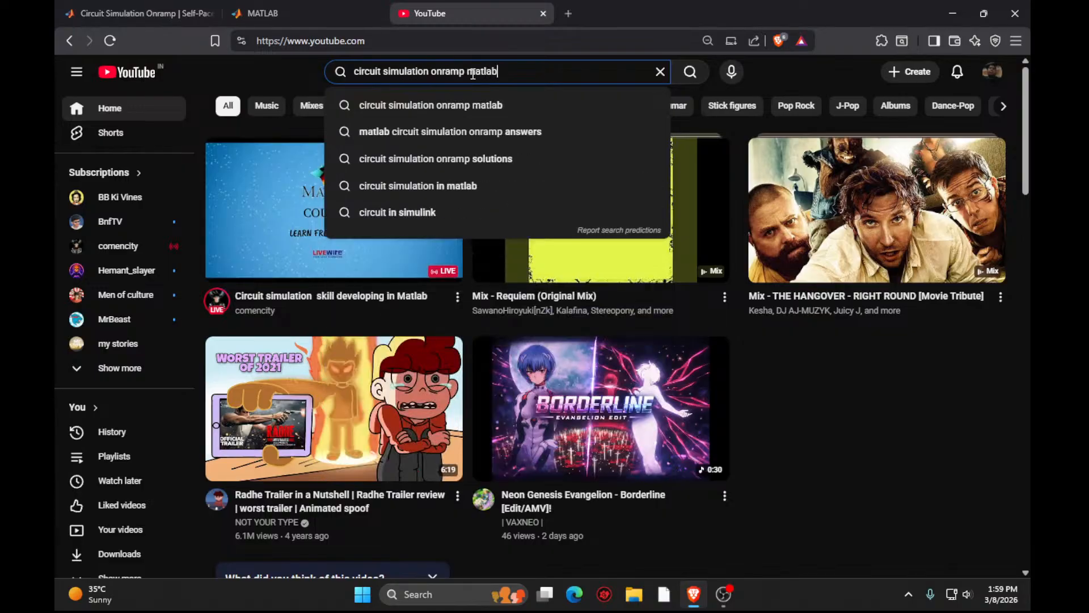
key(Return)
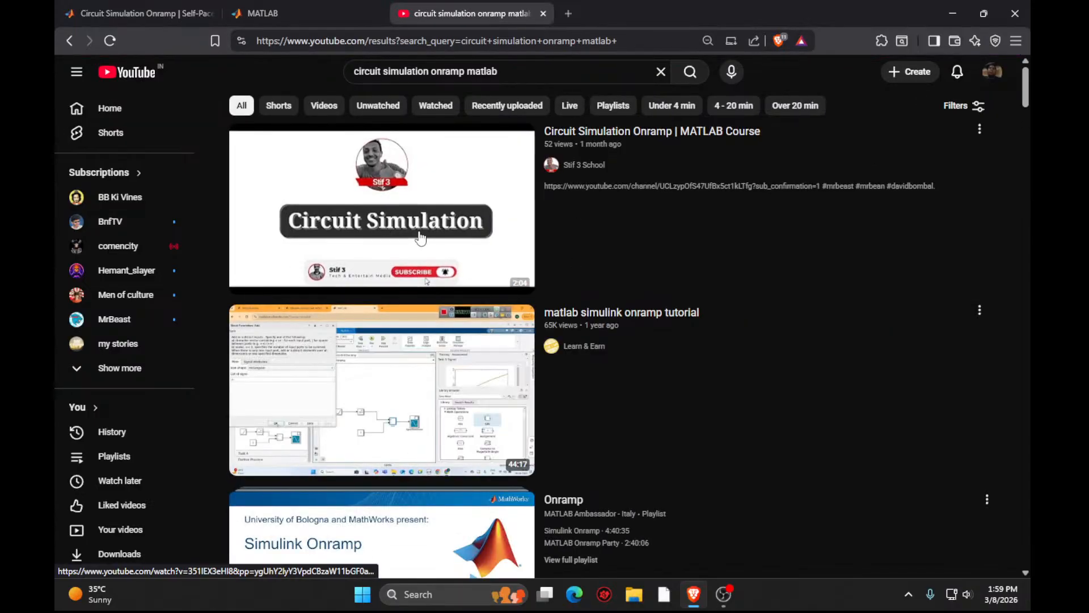
Open the "matlab simulink onramp tutorial" video, skip to about 18:50 to check its content and return to the search results.
scroll(431, 369, down, 2)
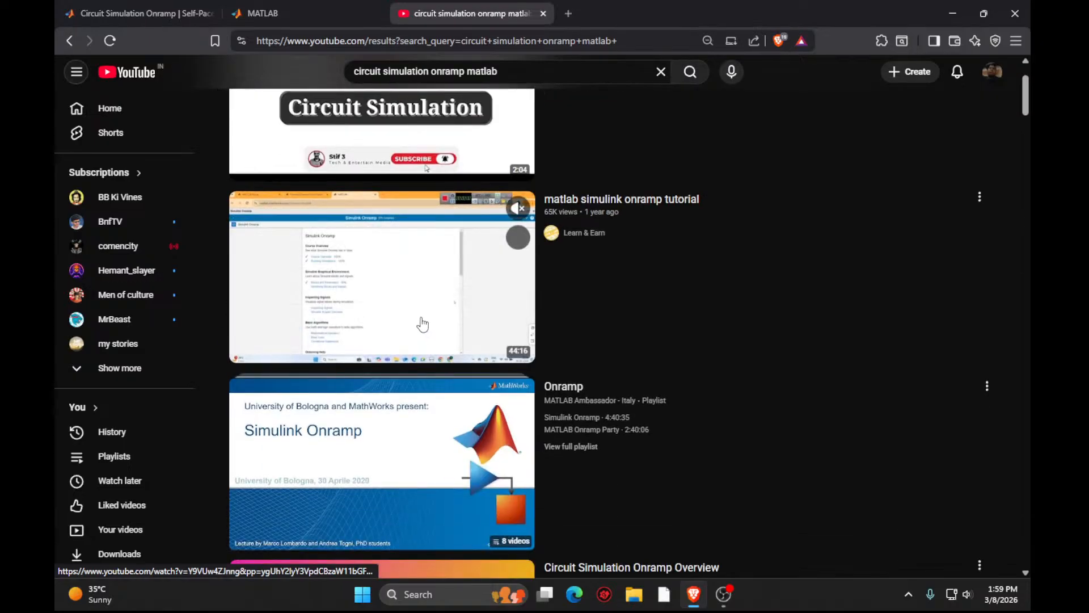
click(420, 322)
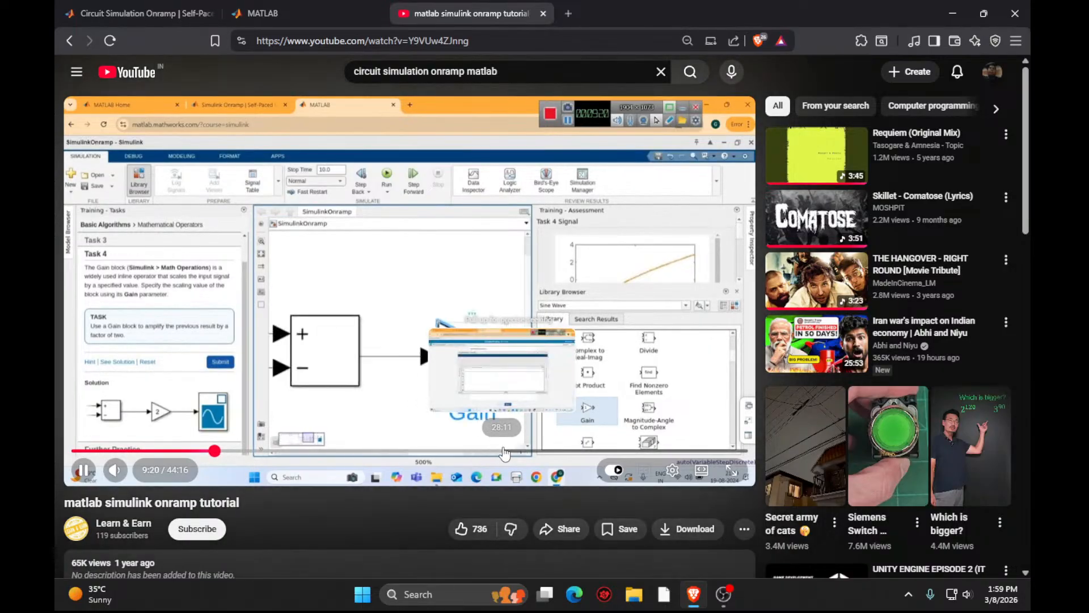
click(363, 452)
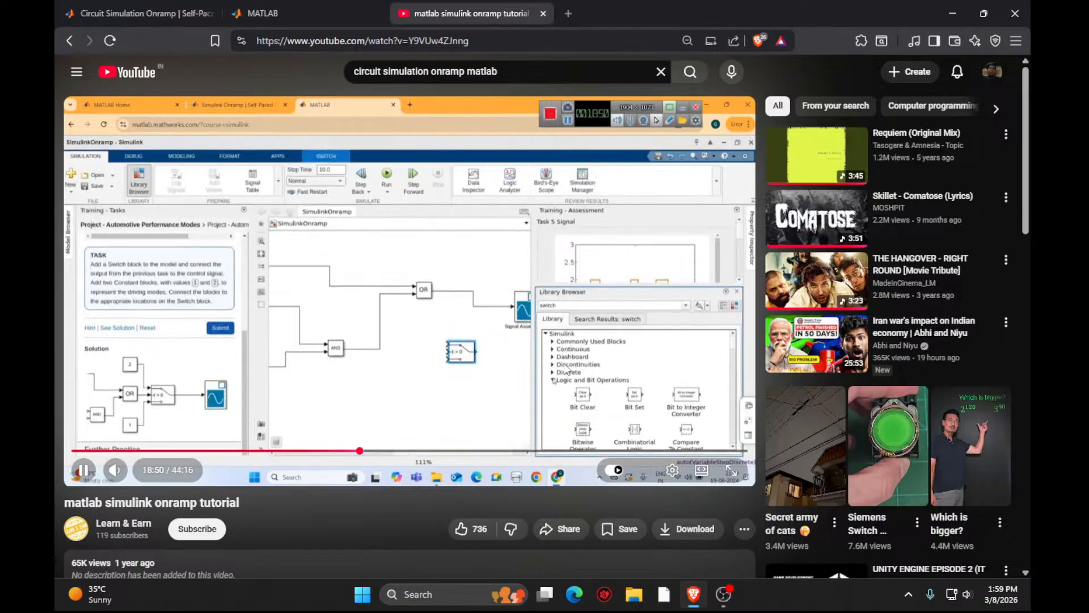
key(alt+Left)
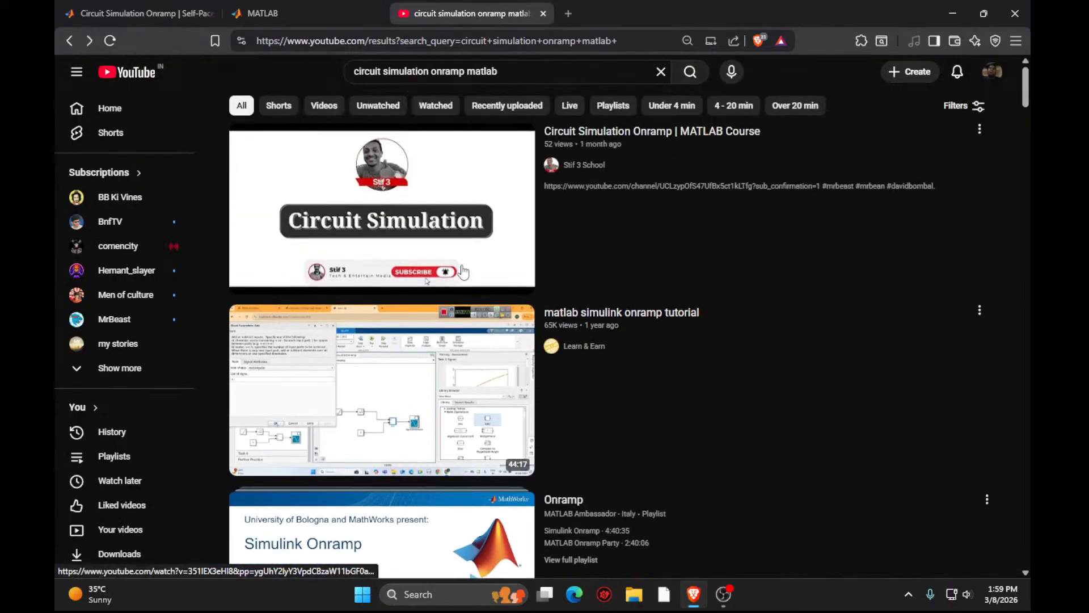
Look through the search results for a video that covers the Circuit Simulation Onramp tasks.
scroll(445, 376, down, 4)
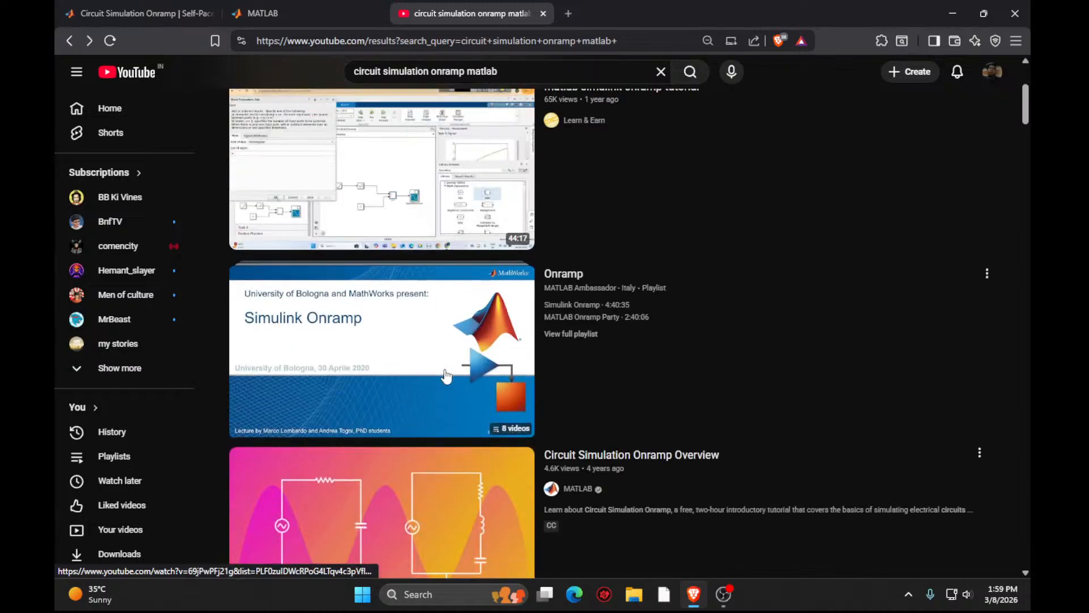
scroll(446, 377, down, 4)
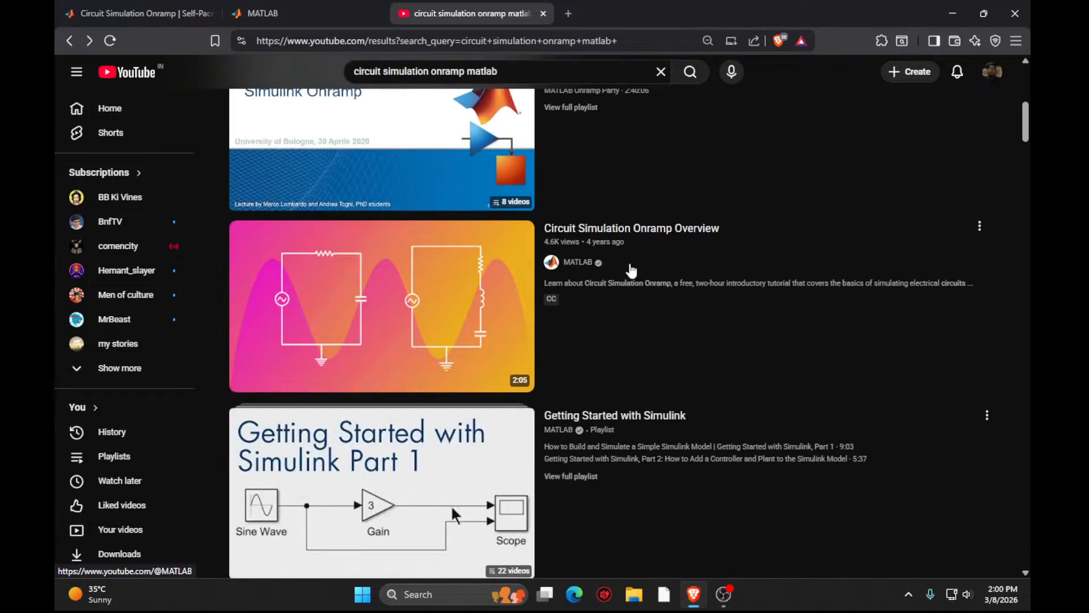
scroll(441, 349, down, 4)
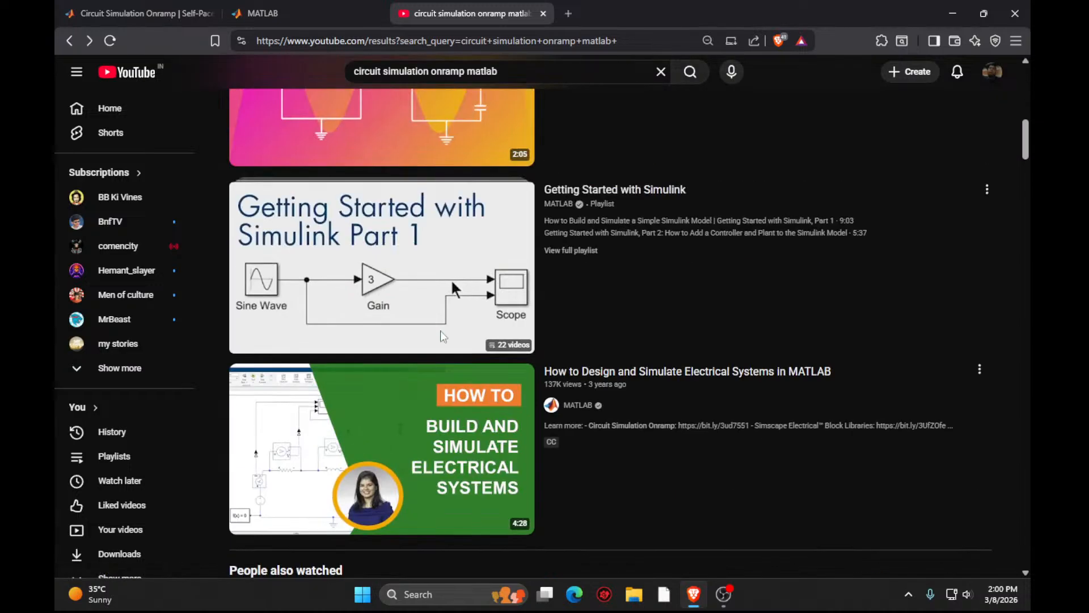
scroll(688, 318, down, 2)
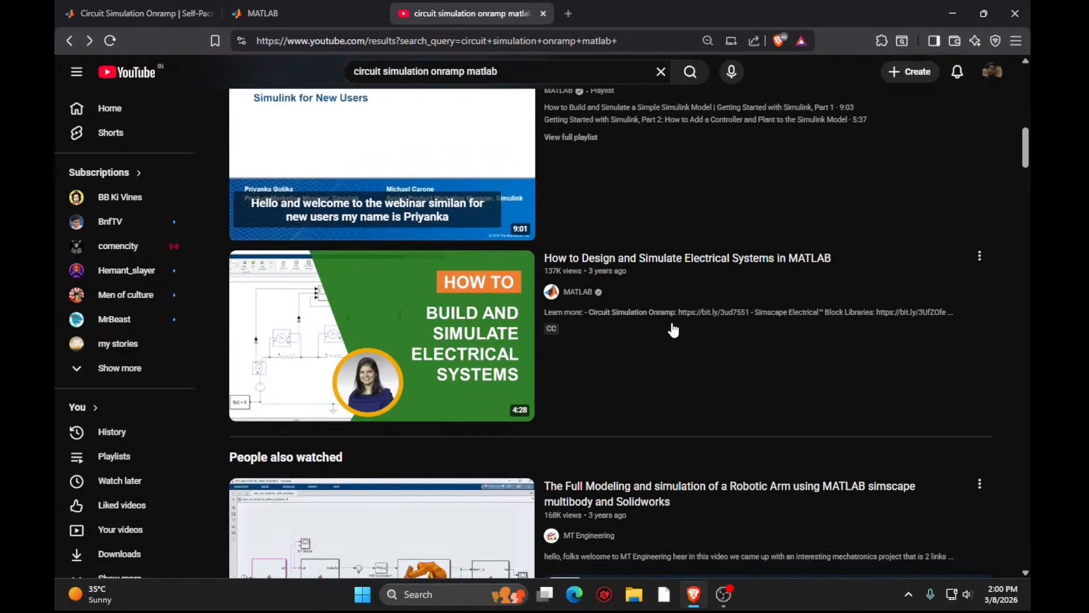
scroll(674, 330, down, 5)
scroll(674, 330, down, 4)
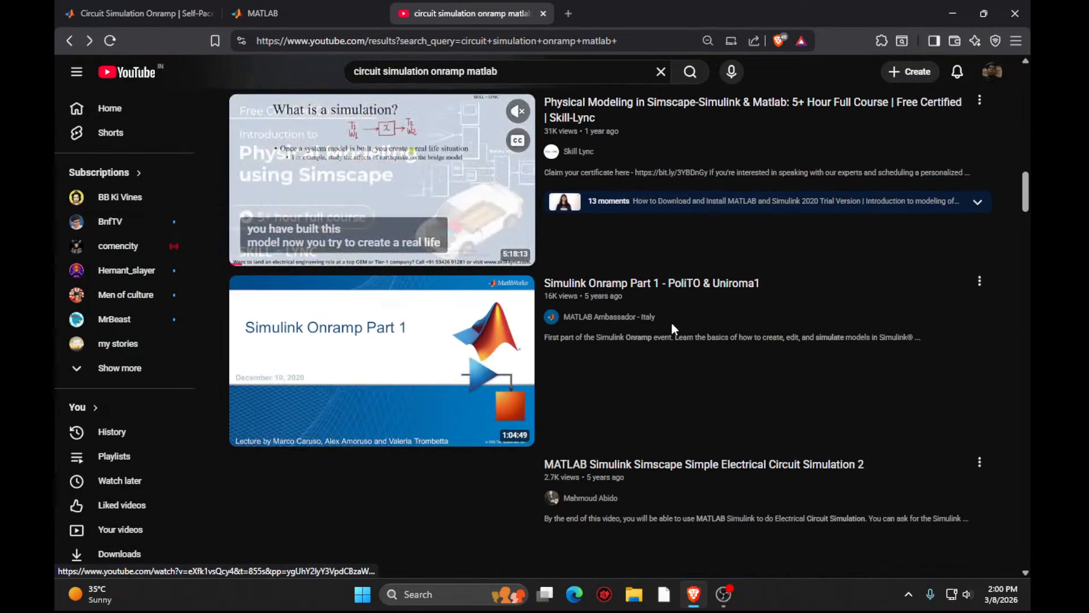
scroll(673, 324, down, 7)
scroll(673, 329, up, 1)
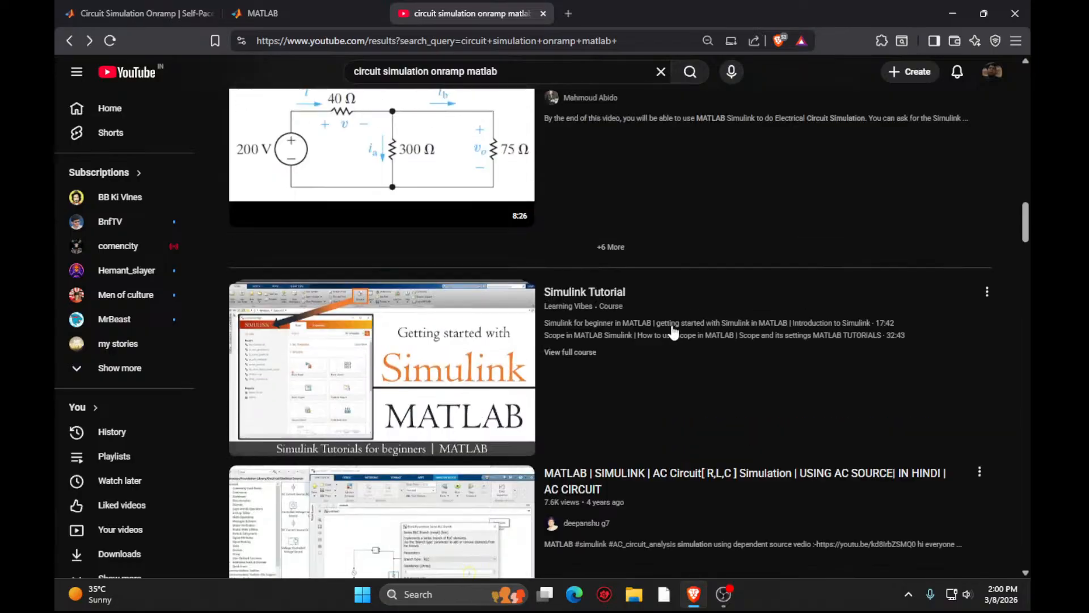
scroll(673, 331, up, 3)
scroll(688, 346, up, 12)
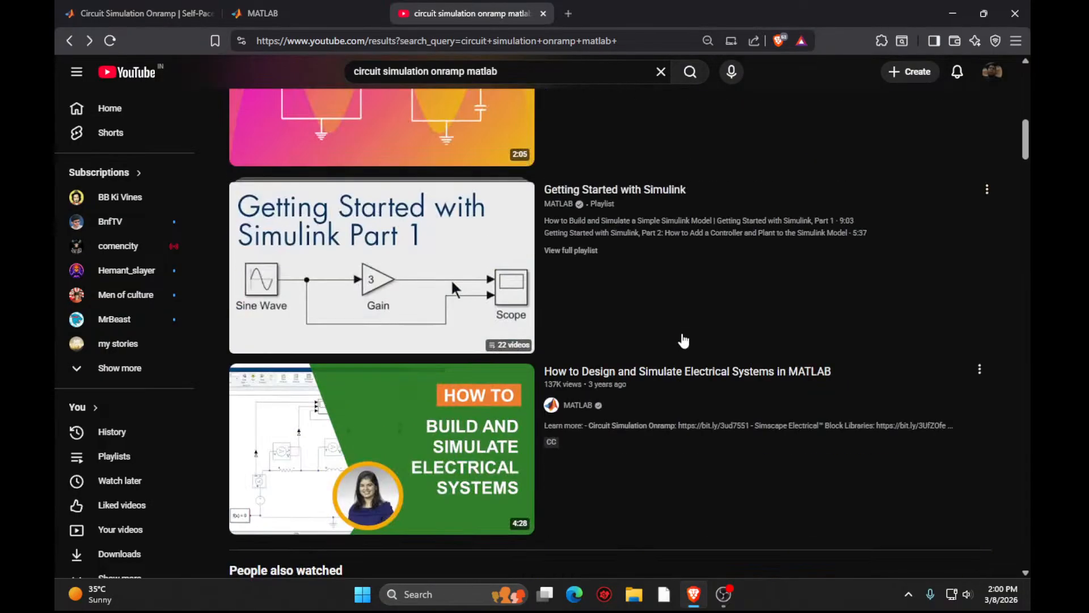
scroll(683, 340, up, 6)
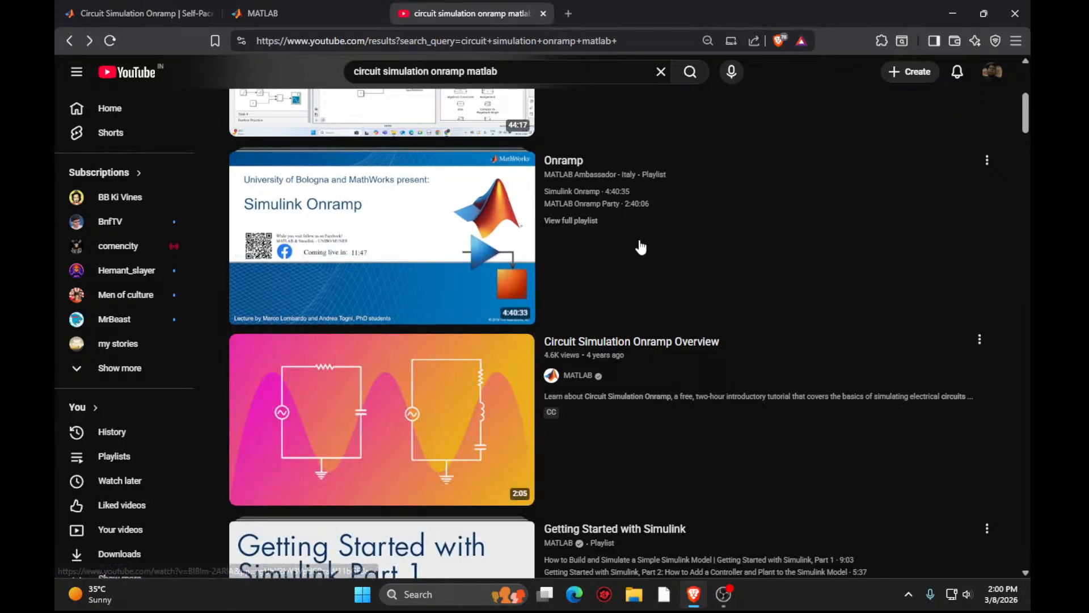
Open the Simulink Onramp video from the Onramp playlist, skim its tasks up to about 2:46:00 and pause it.
click(433, 245)
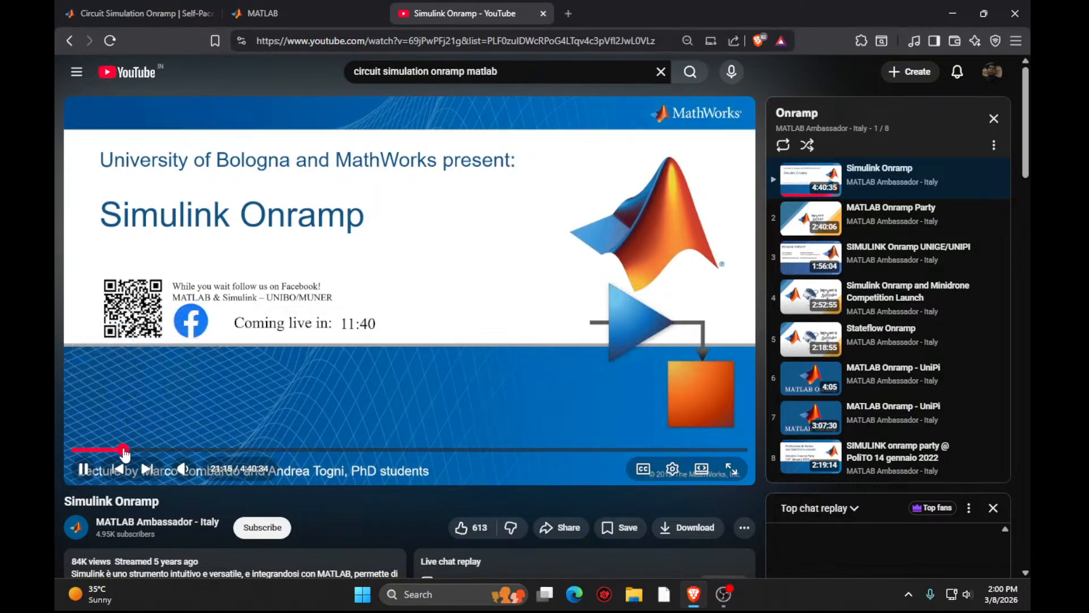
click(123, 449)
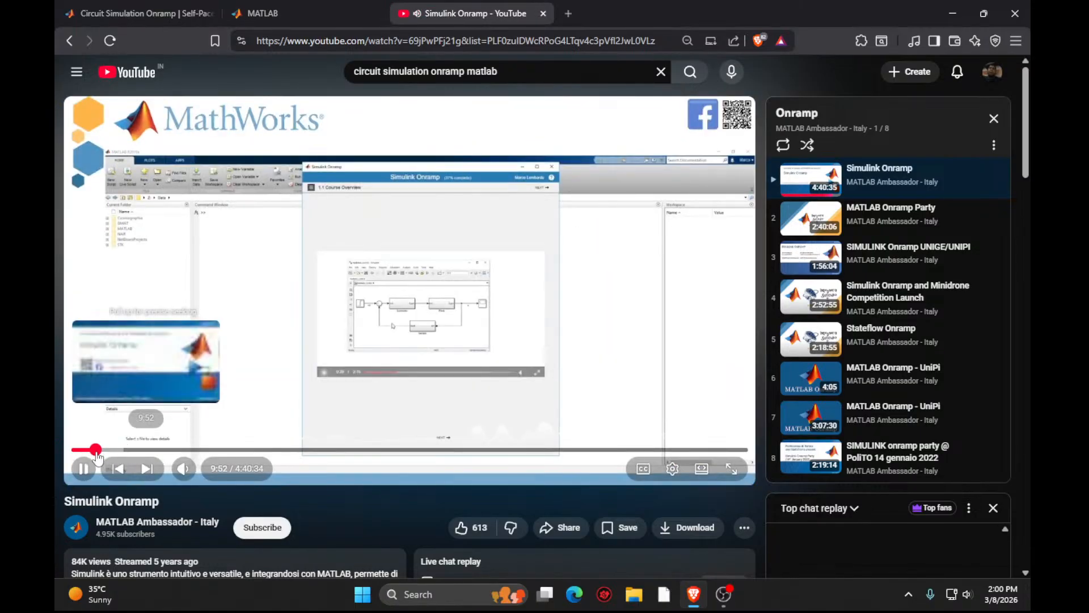
click(147, 449)
click(169, 449)
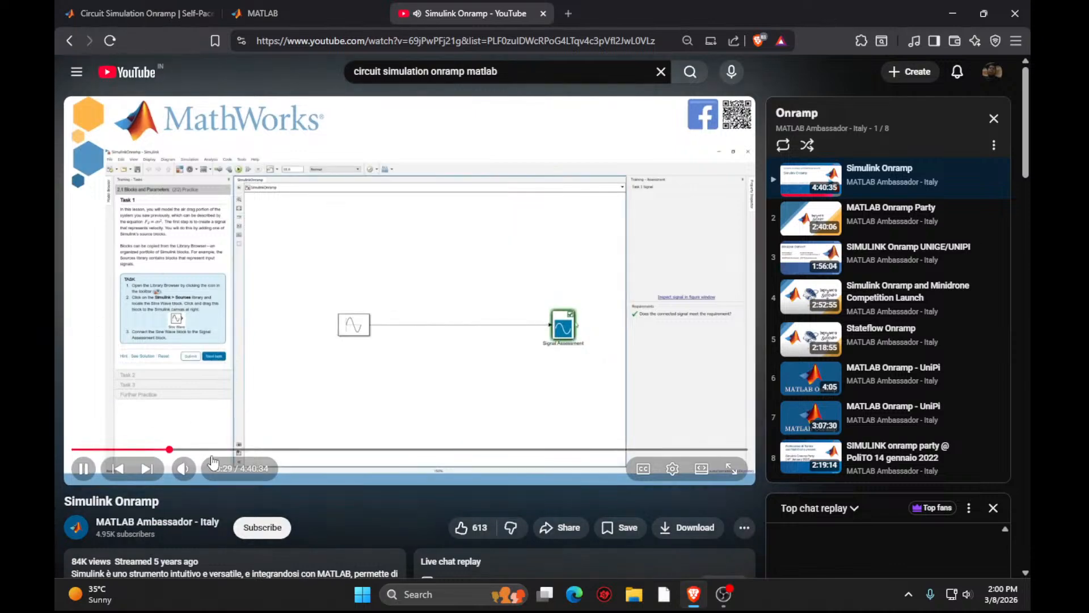
click(290, 449)
click(333, 449)
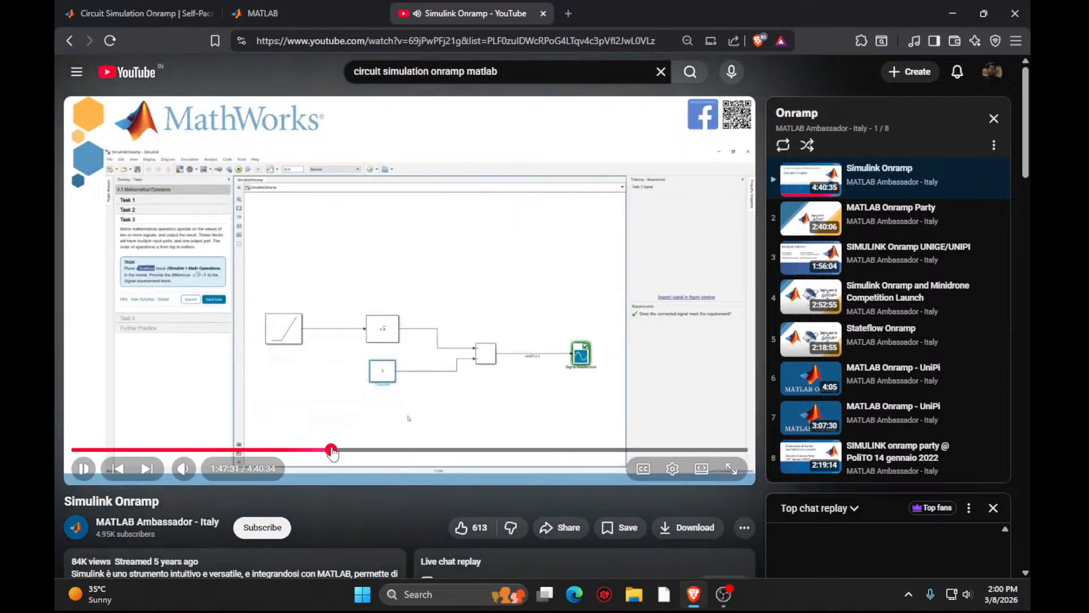
click(472, 450)
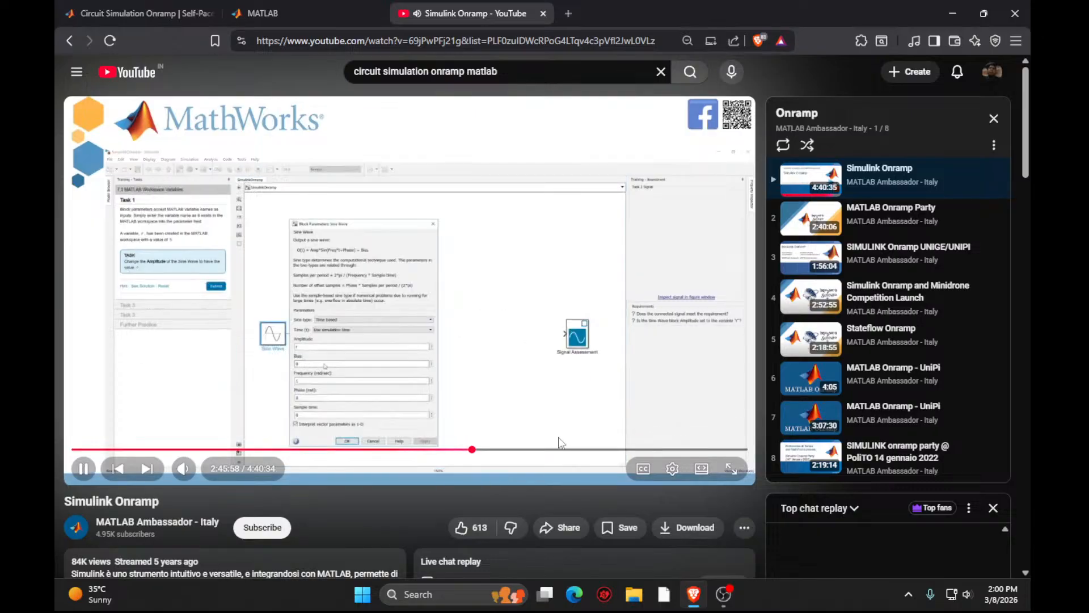
click(590, 253)
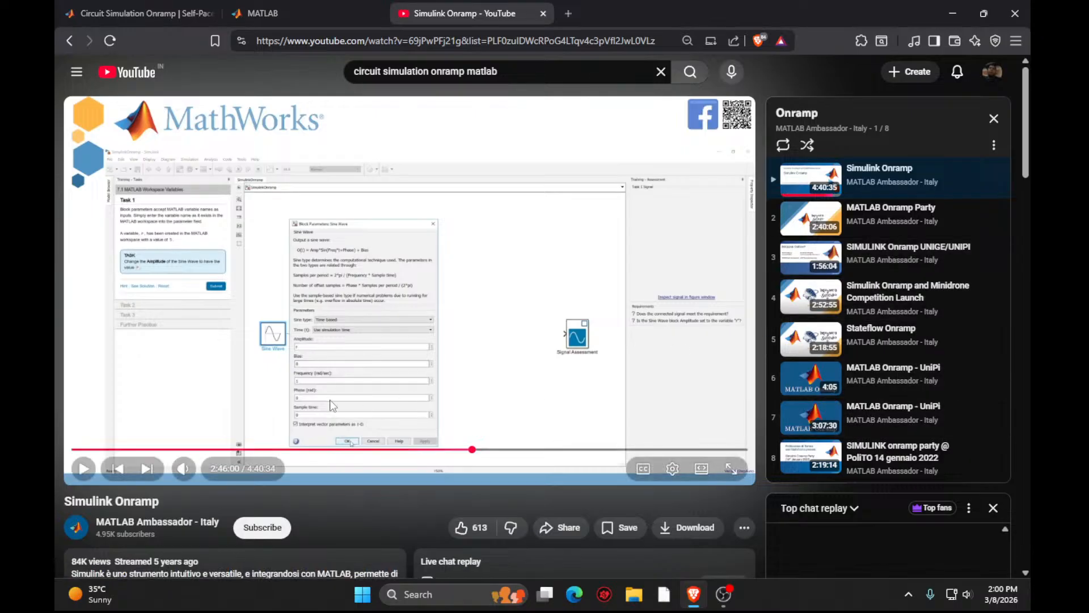
Go back to the YouTube home page and browse the recommended videos.
key(alt+Left)
key(alt+Left)
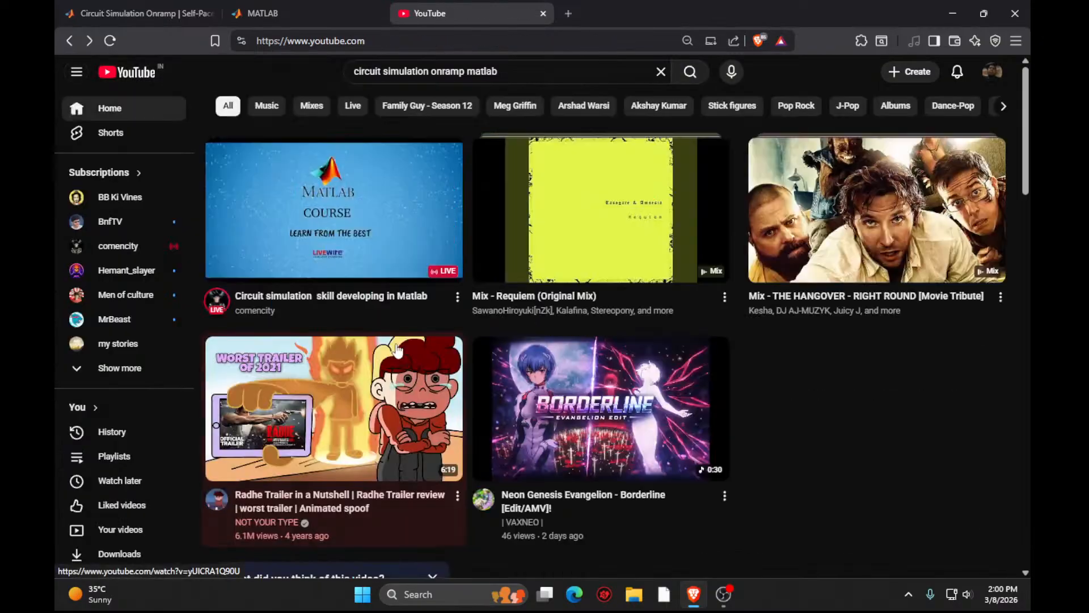
scroll(616, 299, down, 8)
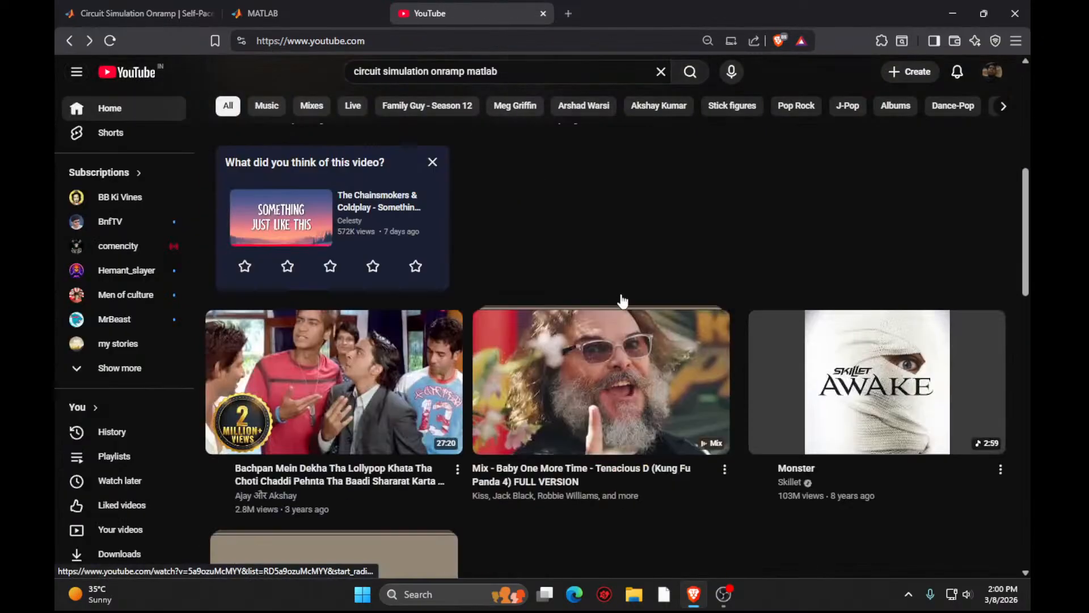
scroll(686, 411, down, 6)
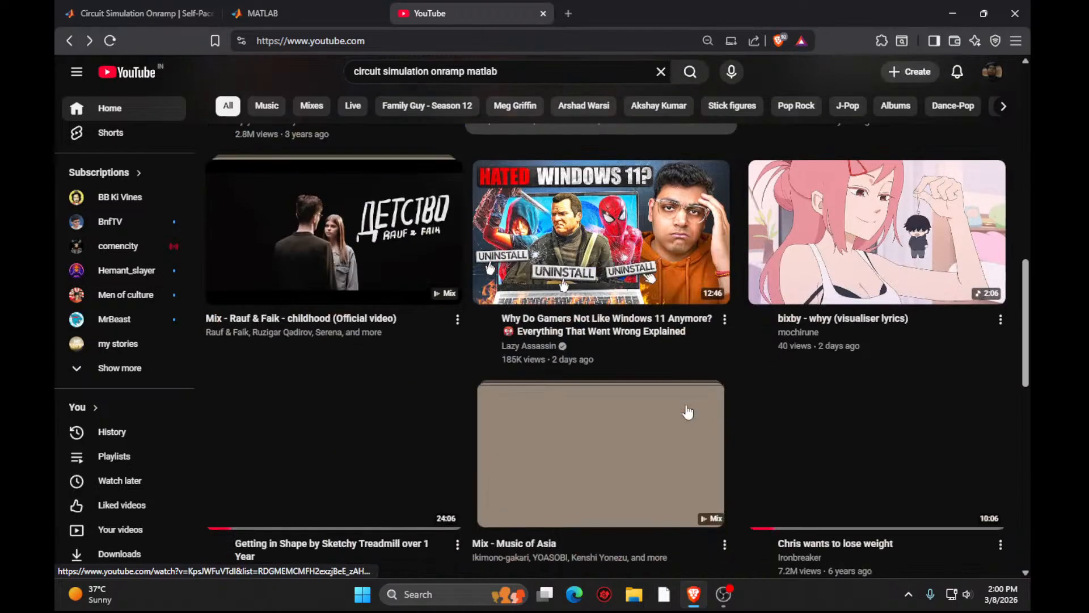
scroll(686, 404, up, 14)
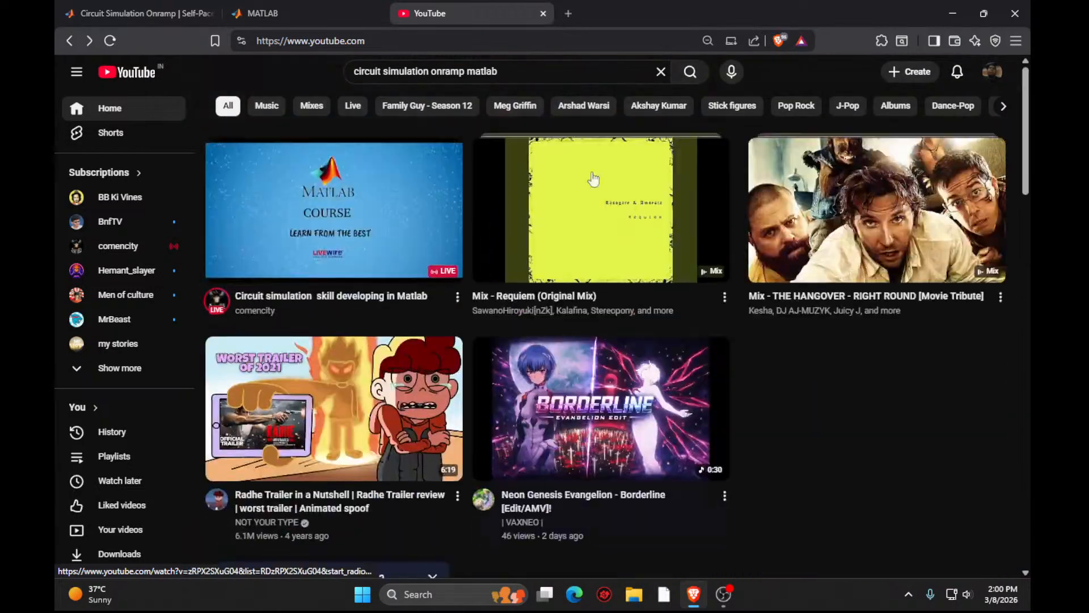
Search for "circuit simulation onramp matlab" again, preview the Circuit Simulation Onramp | MATLAB Course video and look over the top results.
click(529, 71)
key(Return)
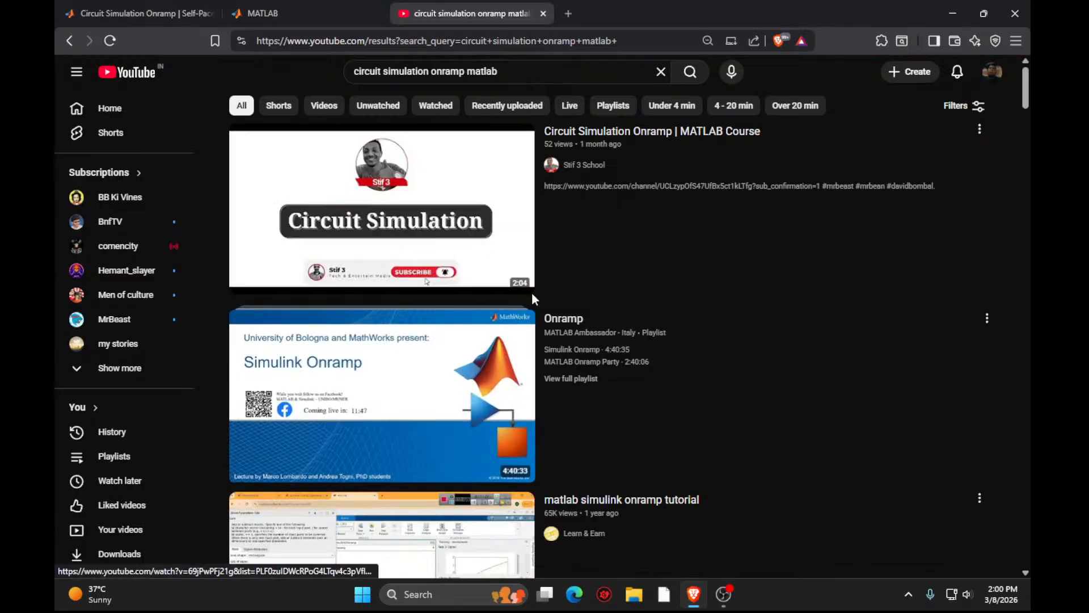
mouse_move(476, 253)
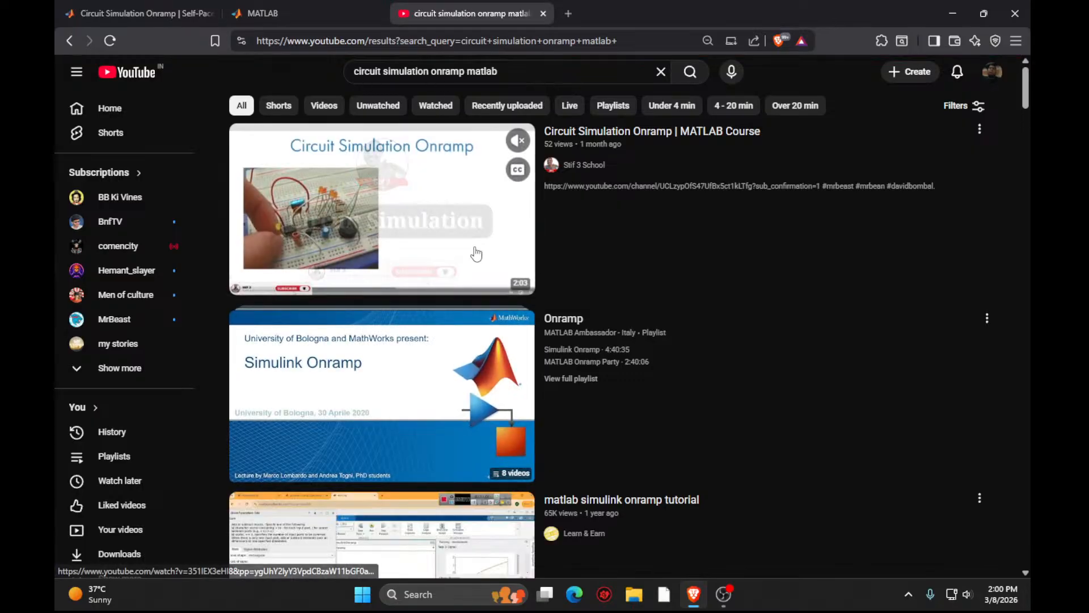
scroll(732, 453, down, 1)
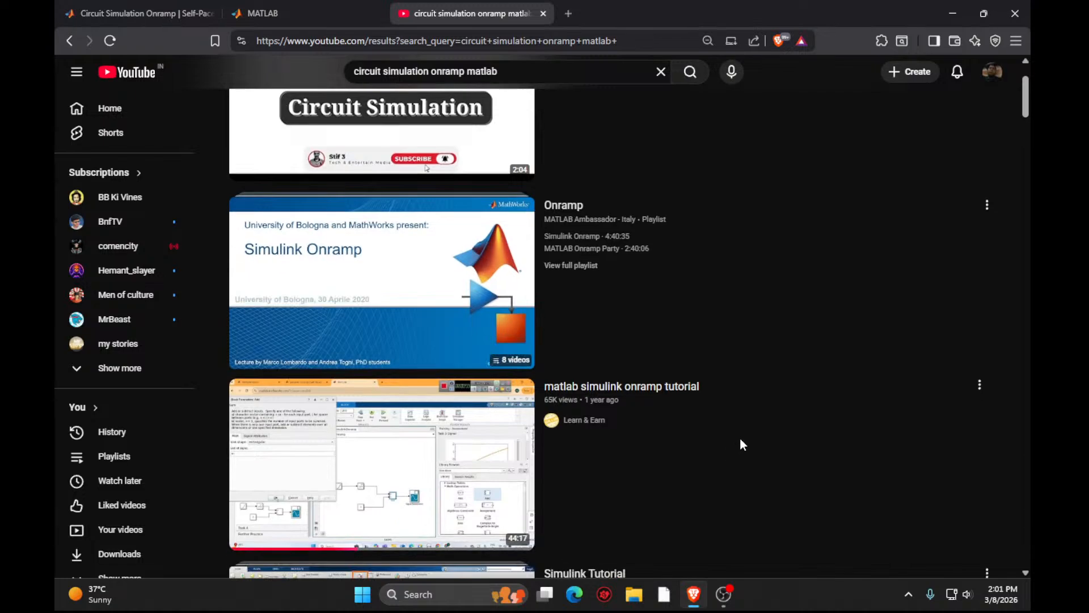
Look through the remaining search results for a Circuit Simulation Onramp walkthrough, previewing the MATLAB Simulink Full Course video.
scroll(725, 380, up, 2)
scroll(728, 380, down, 10)
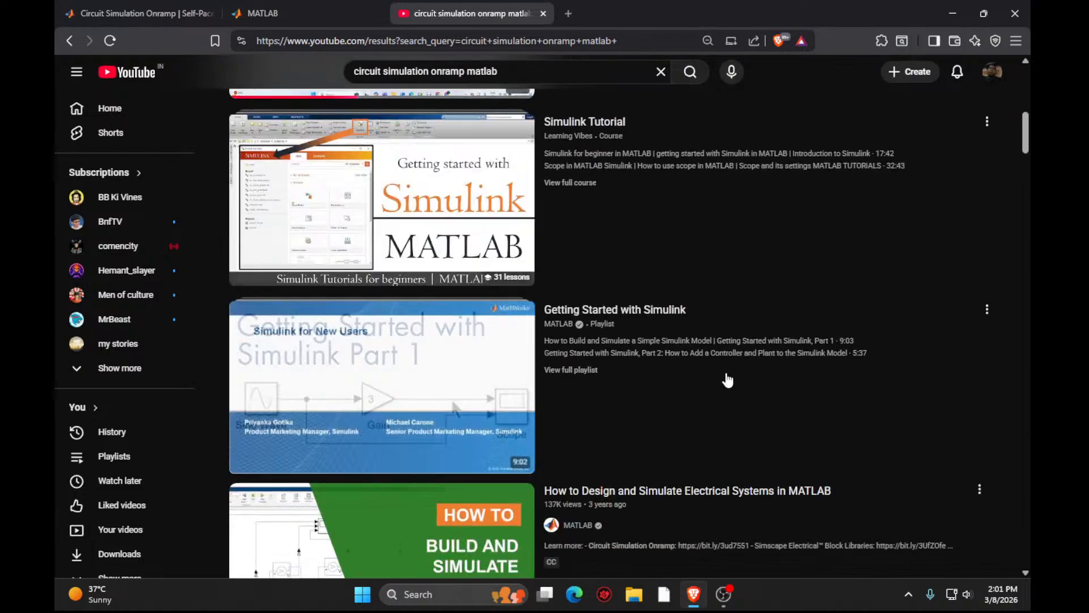
scroll(667, 452, down, 6)
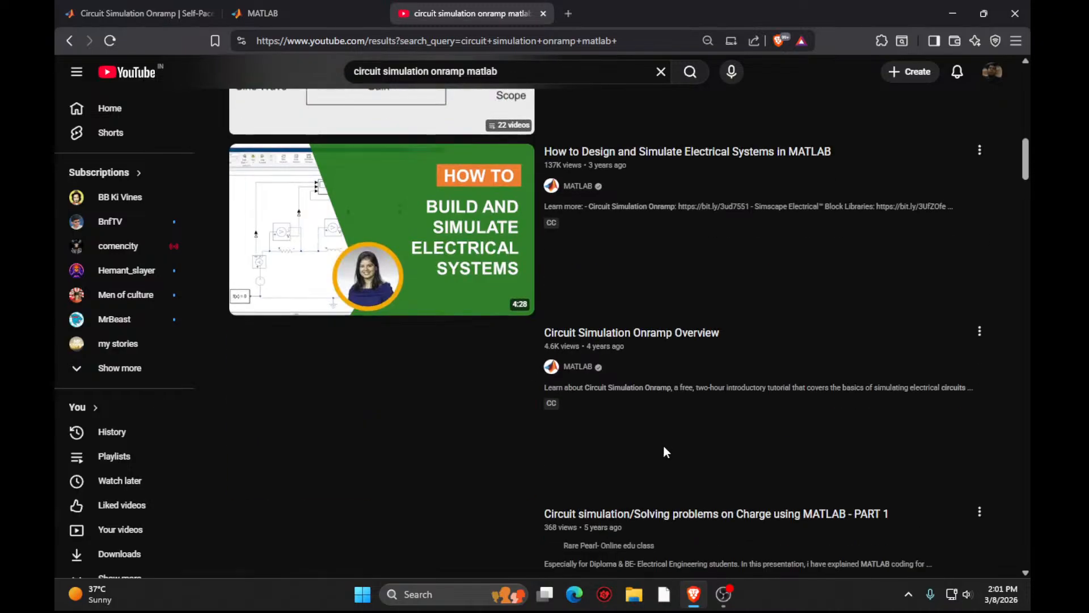
scroll(665, 438, down, 6)
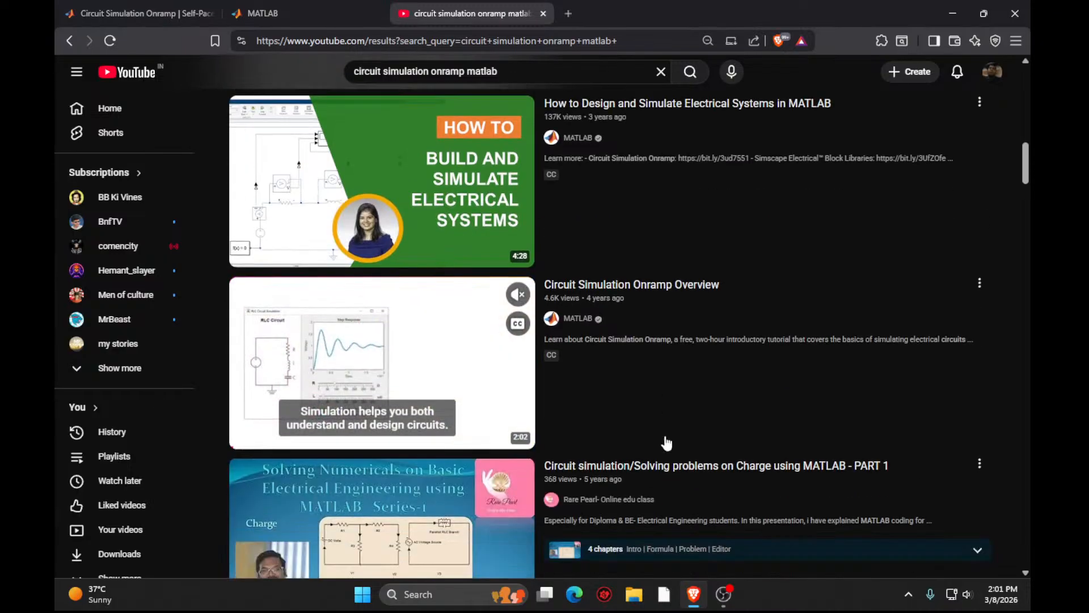
scroll(667, 444, down, 10)
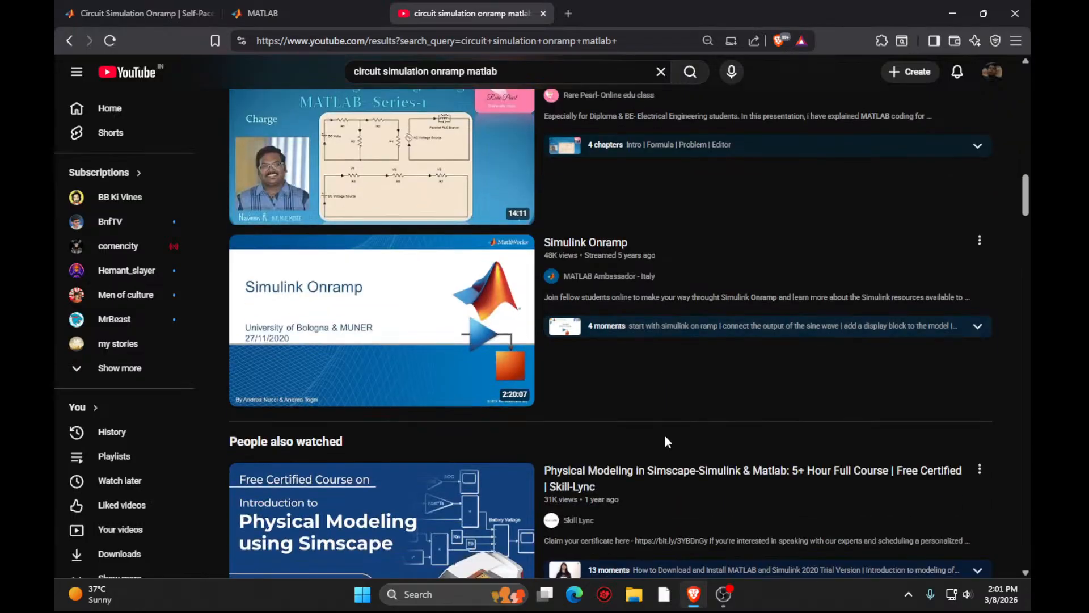
scroll(666, 443, down, 8)
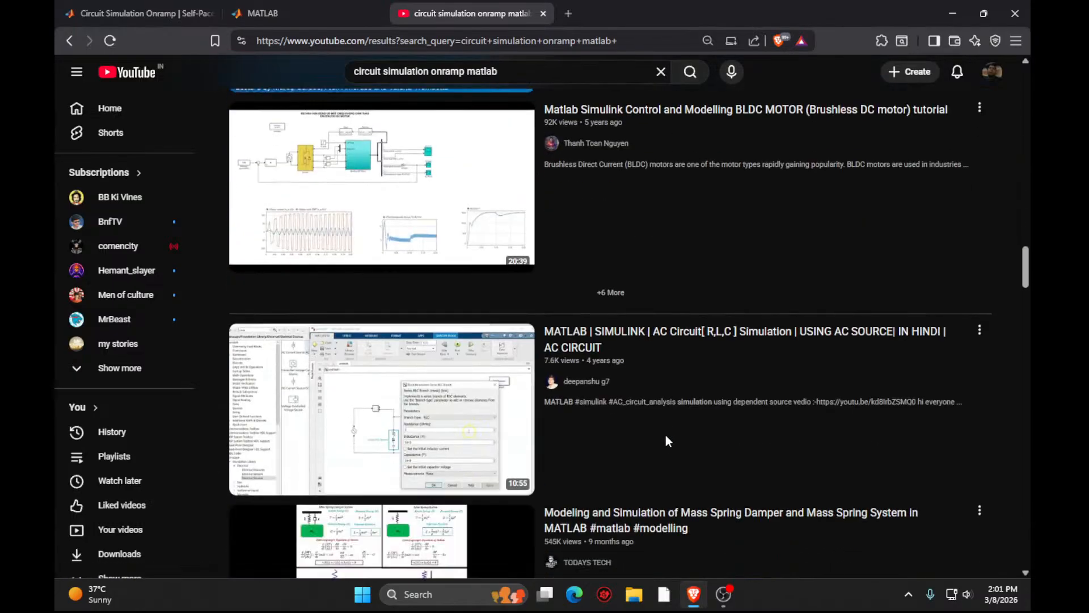
scroll(665, 434, down, 2)
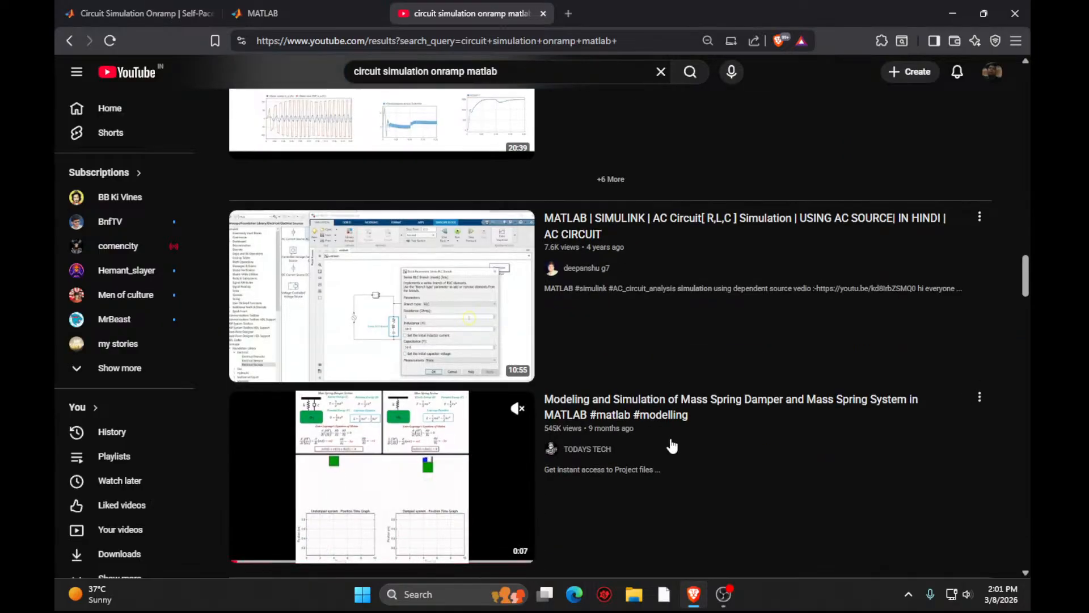
scroll(672, 446, down, 10)
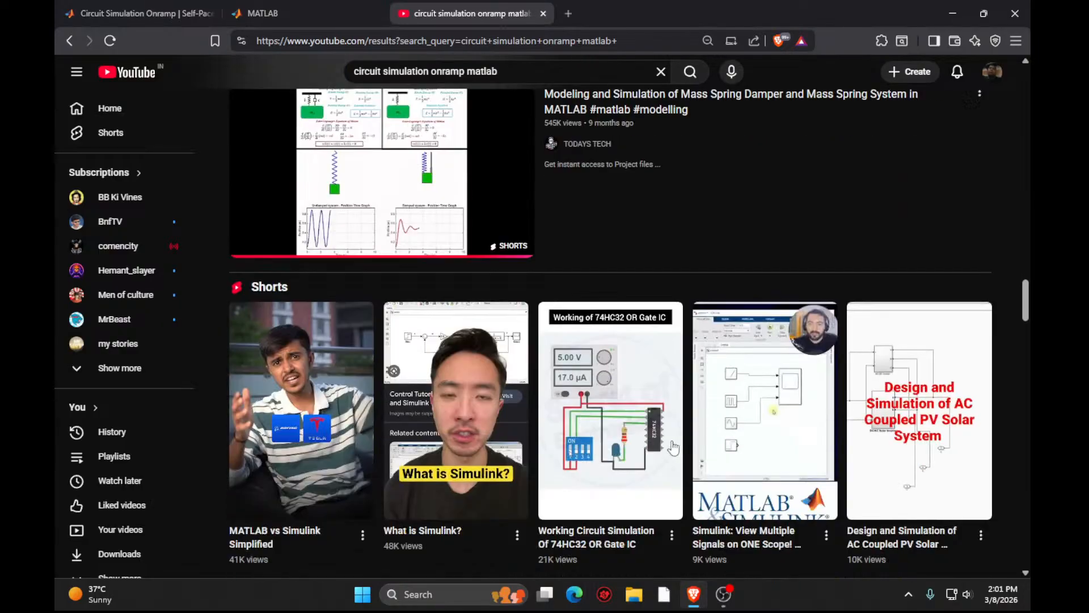
scroll(676, 448, down, 12)
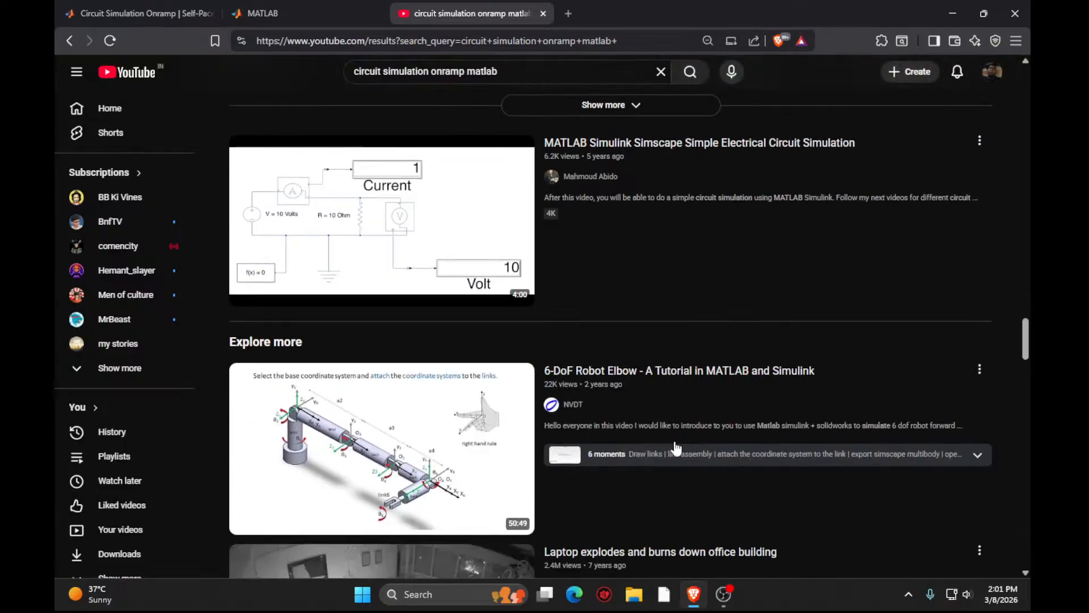
scroll(676, 449, up, 3)
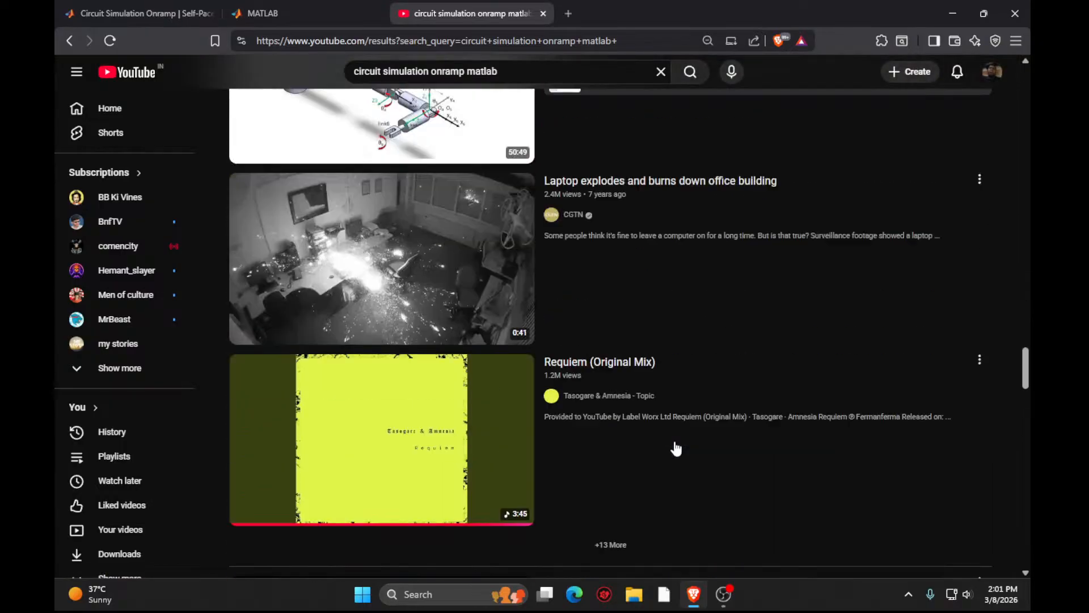
scroll(676, 448, down, 18)
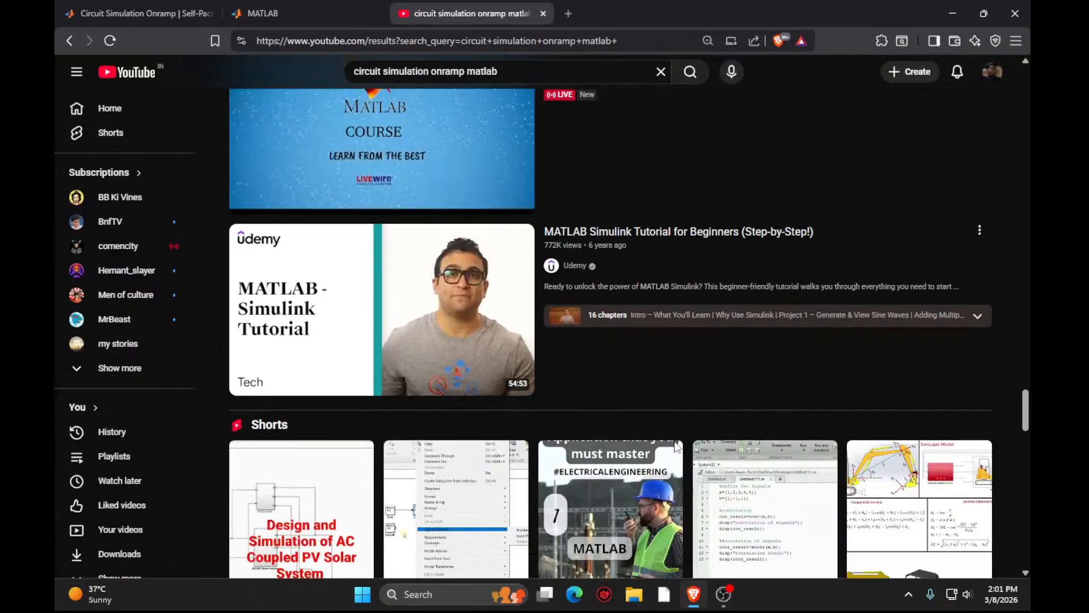
scroll(674, 441, down, 4)
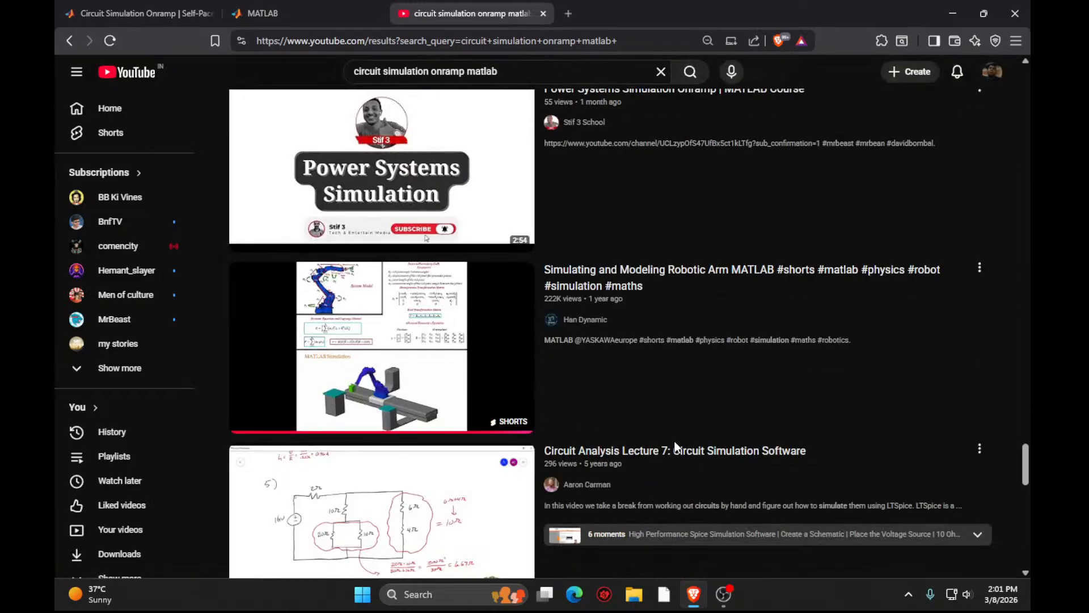
scroll(675, 445, down, 12)
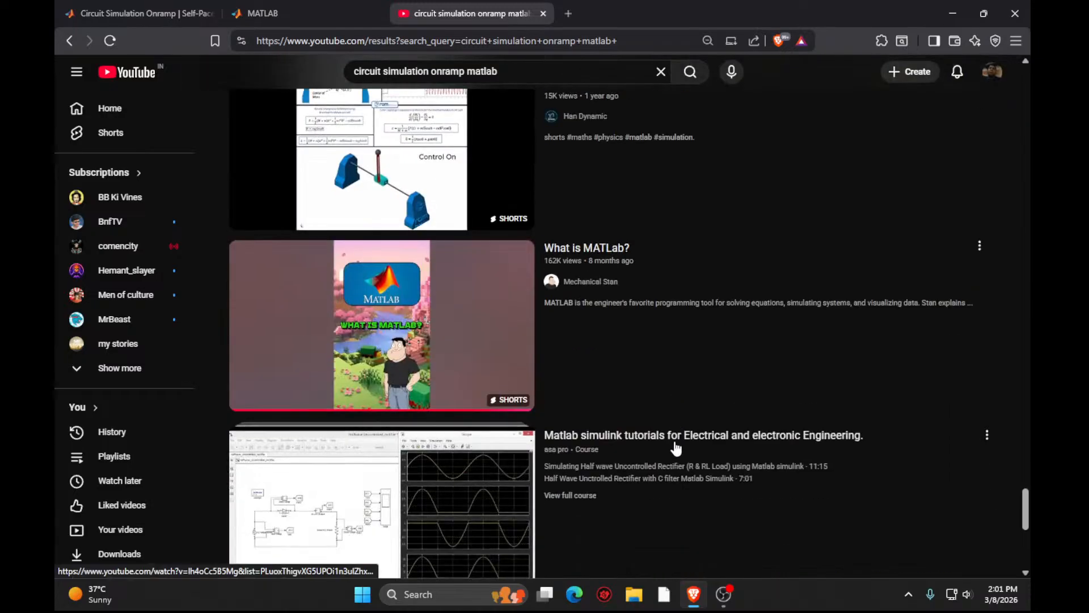
scroll(675, 448, down, 4)
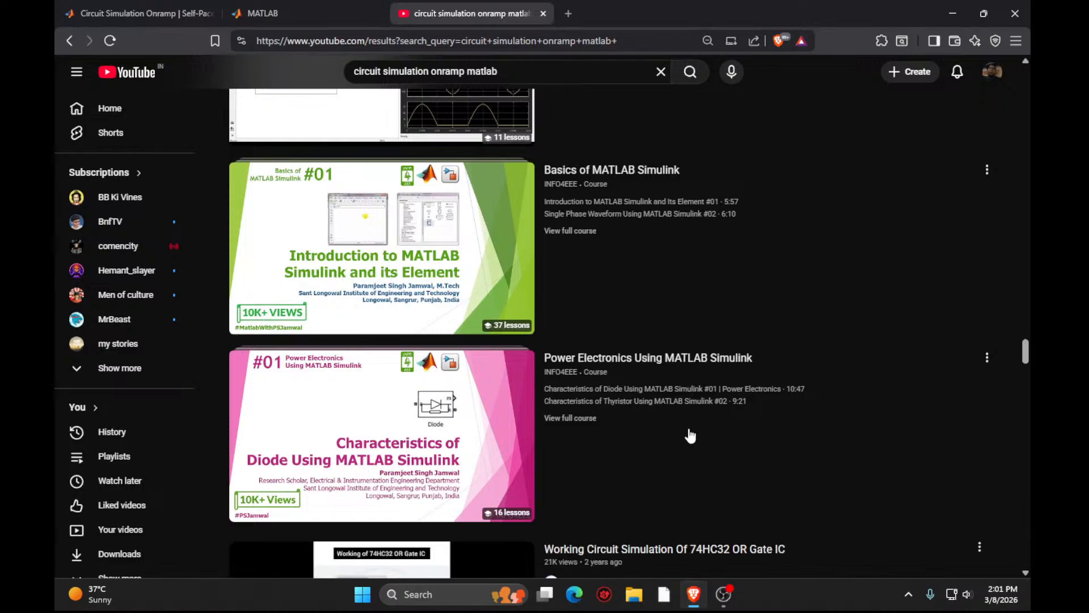
scroll(711, 411, down, 2)
scroll(710, 410, down, 10)
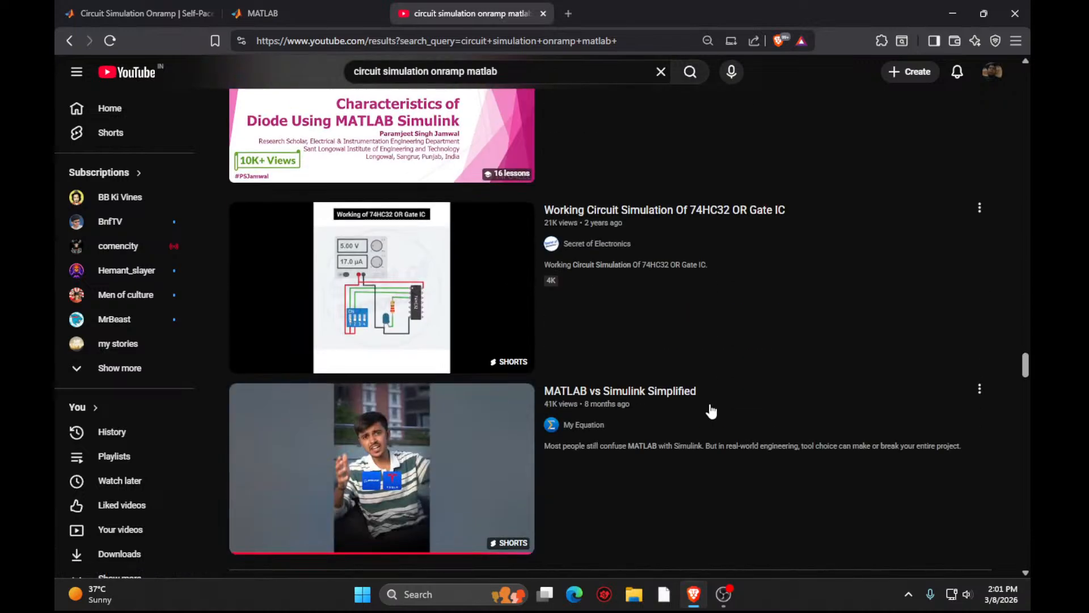
scroll(716, 414, down, 20)
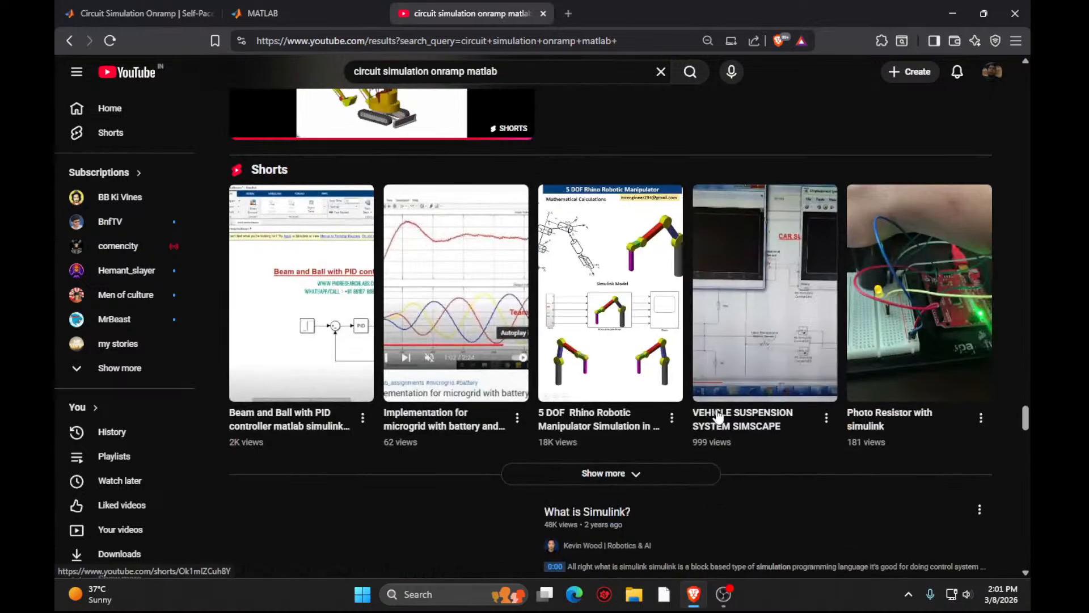
scroll(717, 415, down, 4)
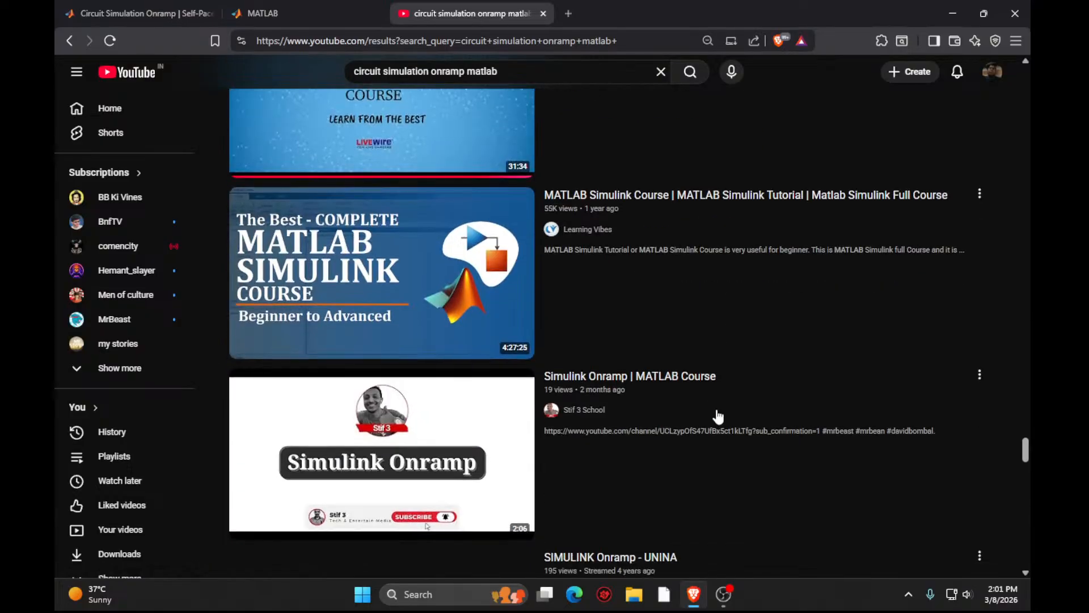
scroll(717, 415, up, 2)
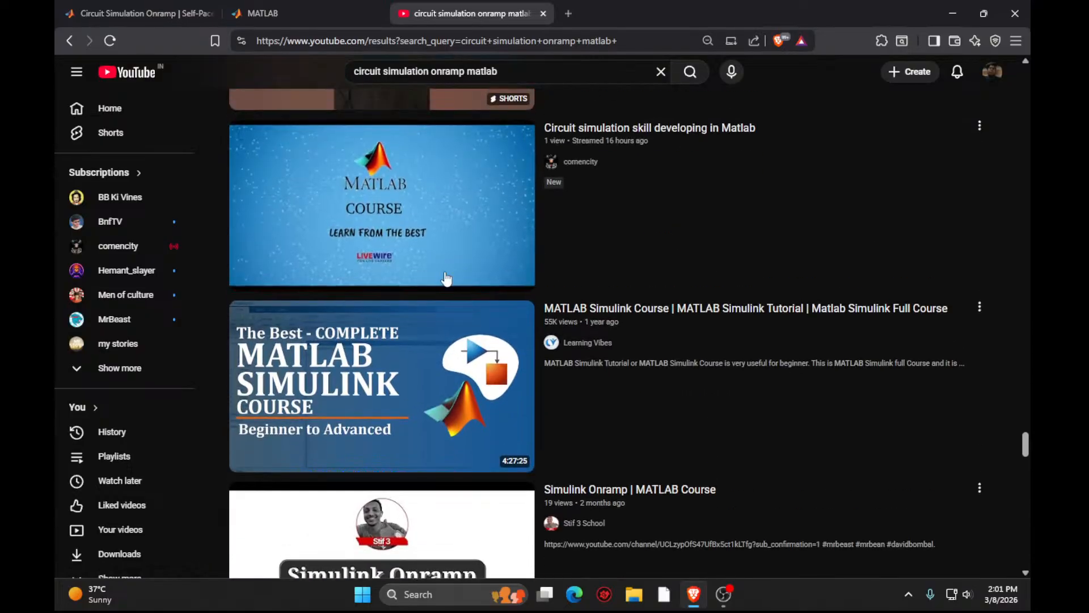
mouse_move(641, 406)
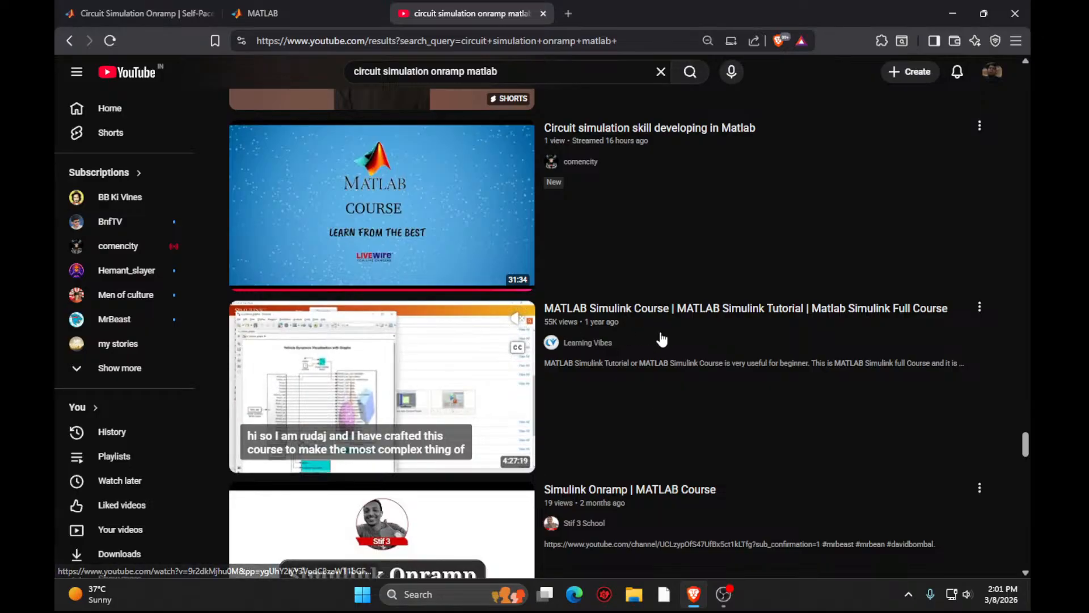
scroll(696, 357, down, 6)
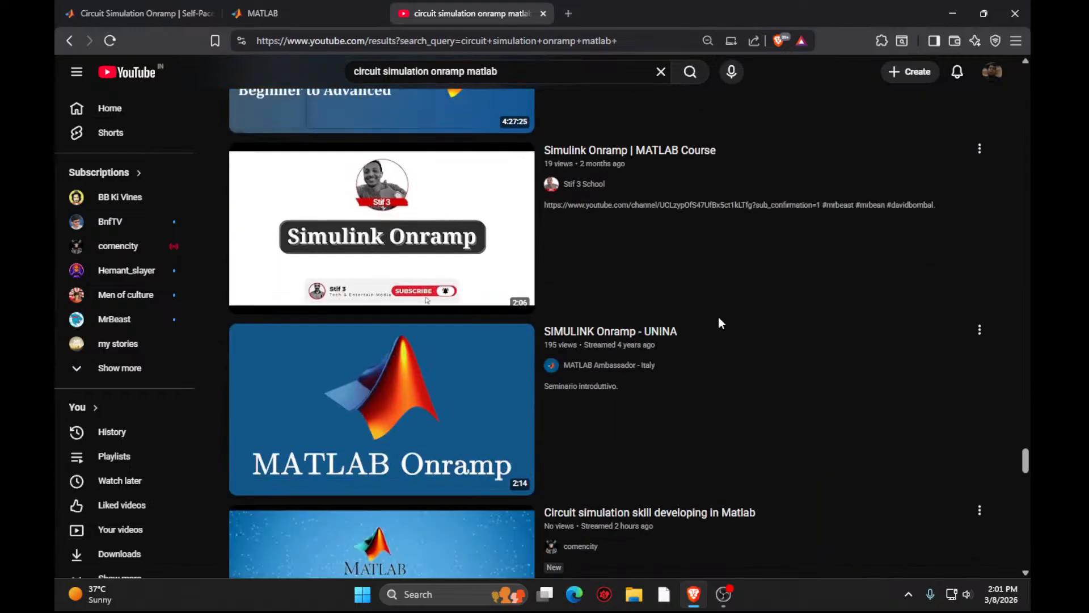
scroll(719, 318, down, 4)
scroll(719, 306, up, 2)
scroll(720, 305, down, 8)
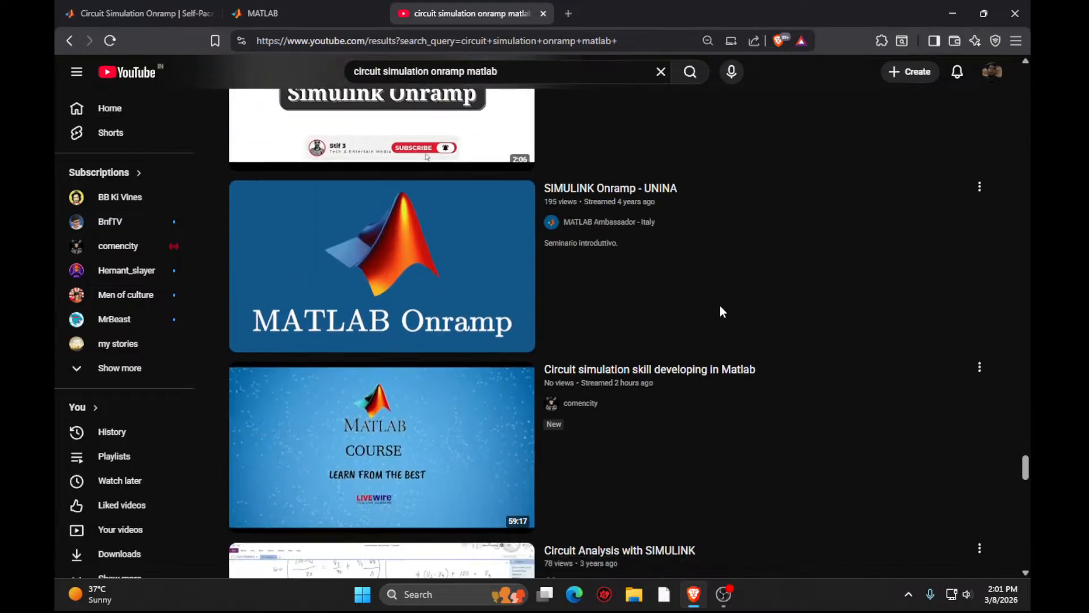
scroll(720, 312, down, 15)
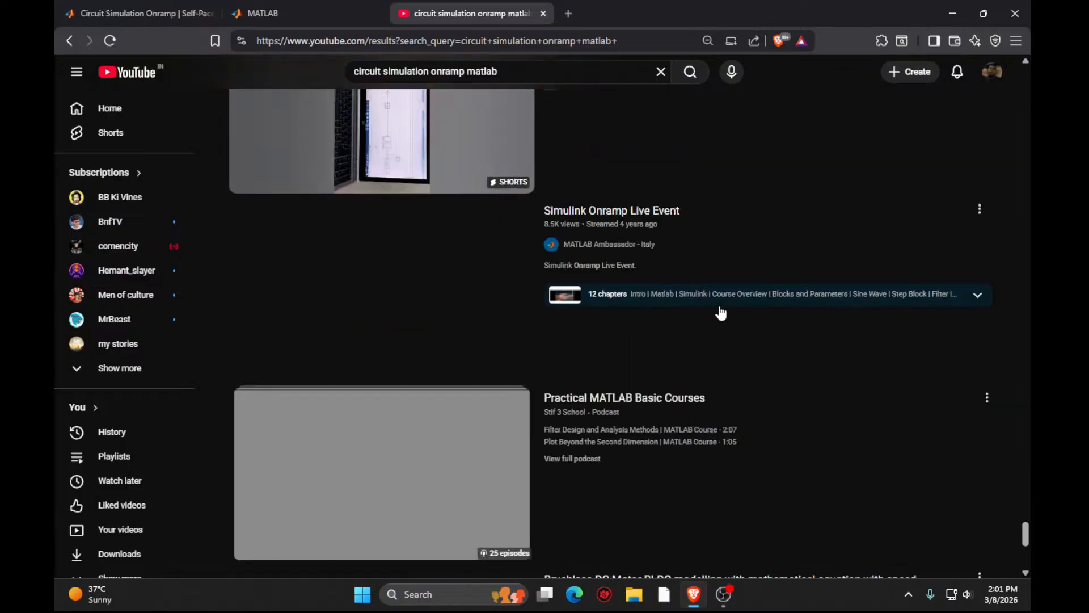
scroll(717, 309, down, 1)
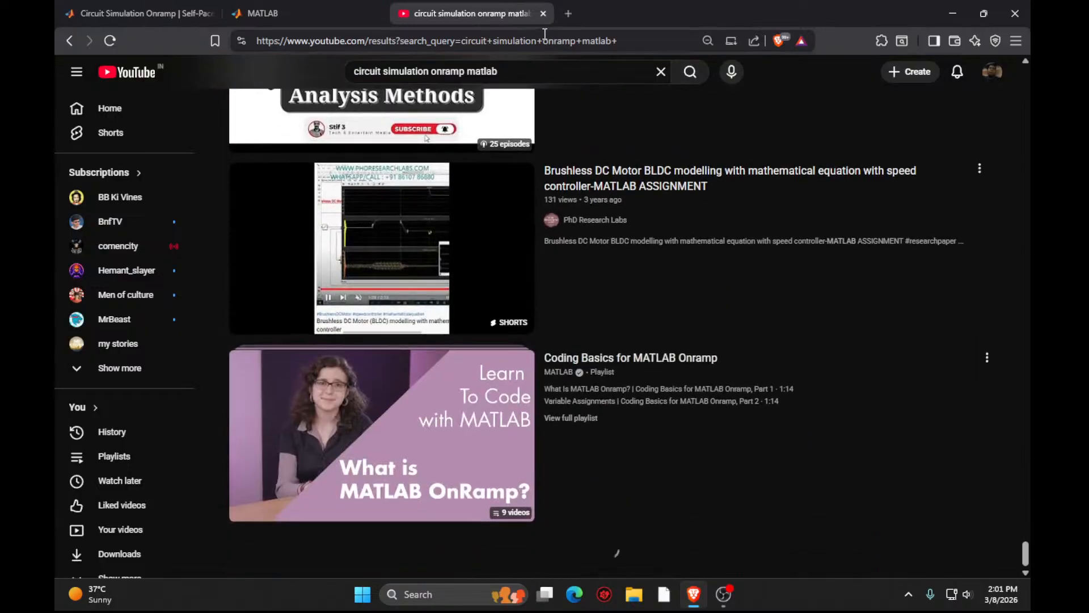
Close the YouTube results and review the Task 5 signal plot and capacitor requirements in the MATLAB assessment.
click(543, 14)
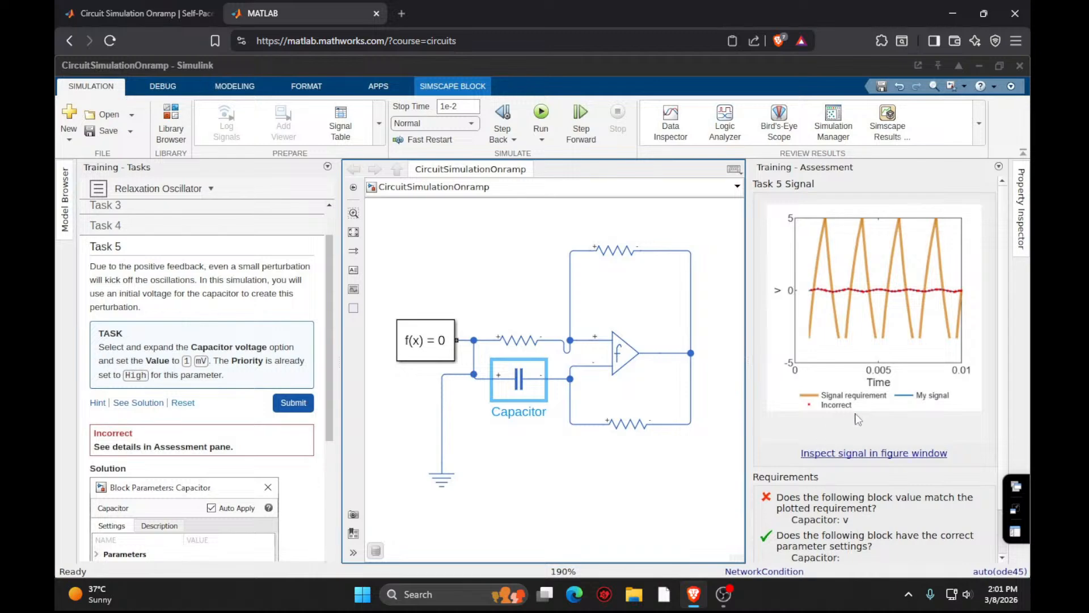
click(897, 295)
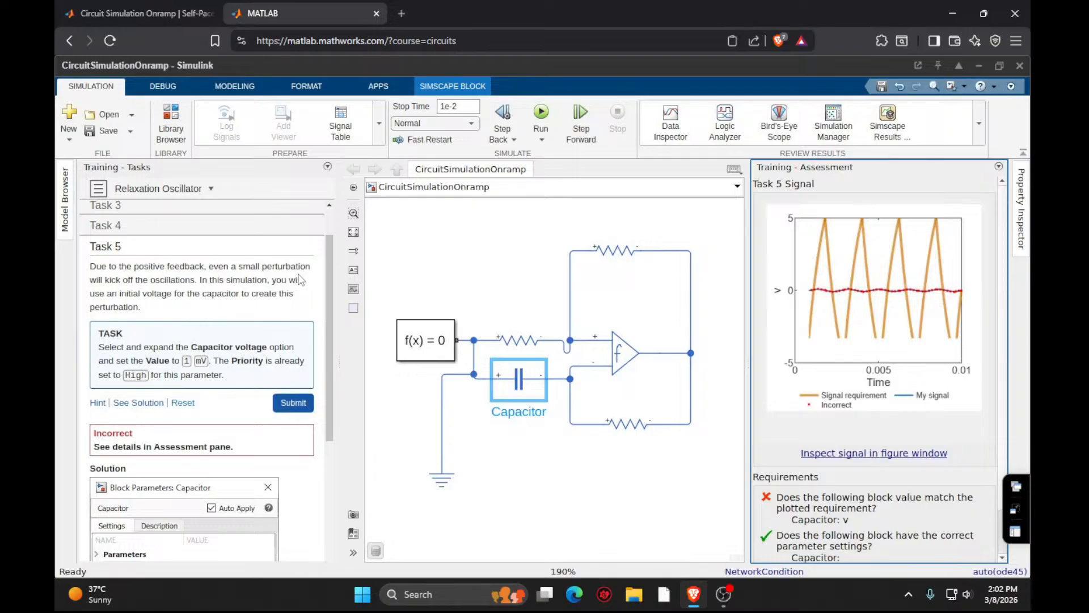
click(510, 388)
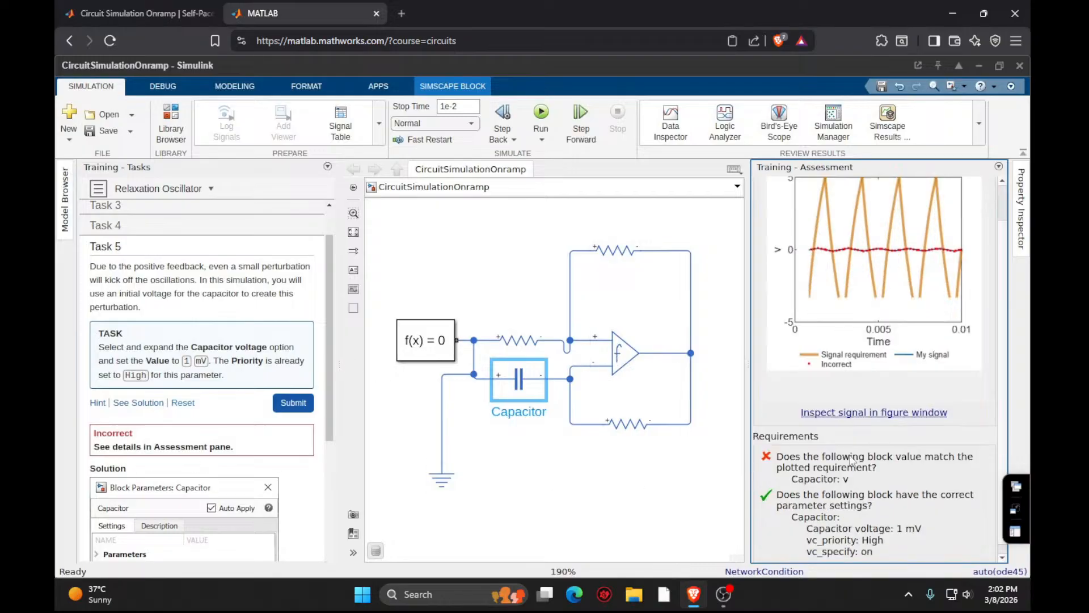
scroll(870, 485, down, 2)
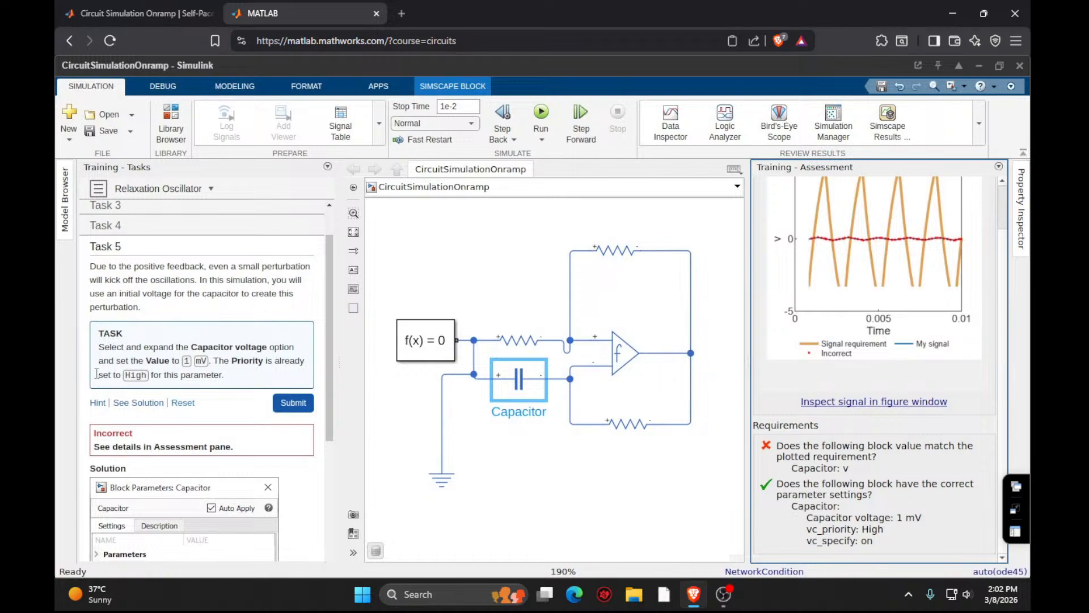
Read the solution and hint for Task 5, look at the Task 6 instructions and return to Task 5.
scroll(196, 383, down, 4)
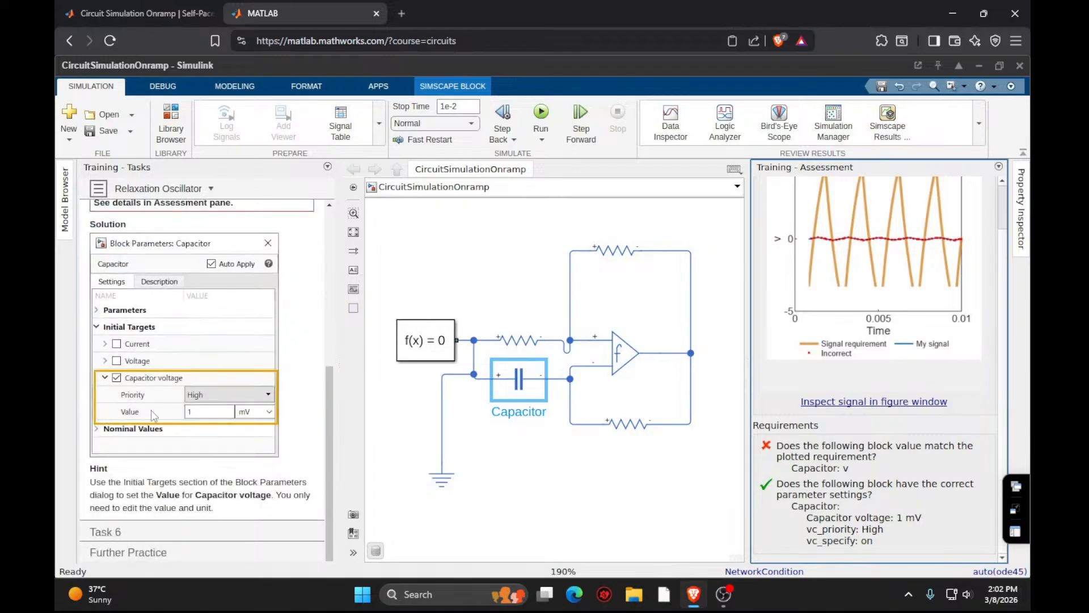
click(99, 414)
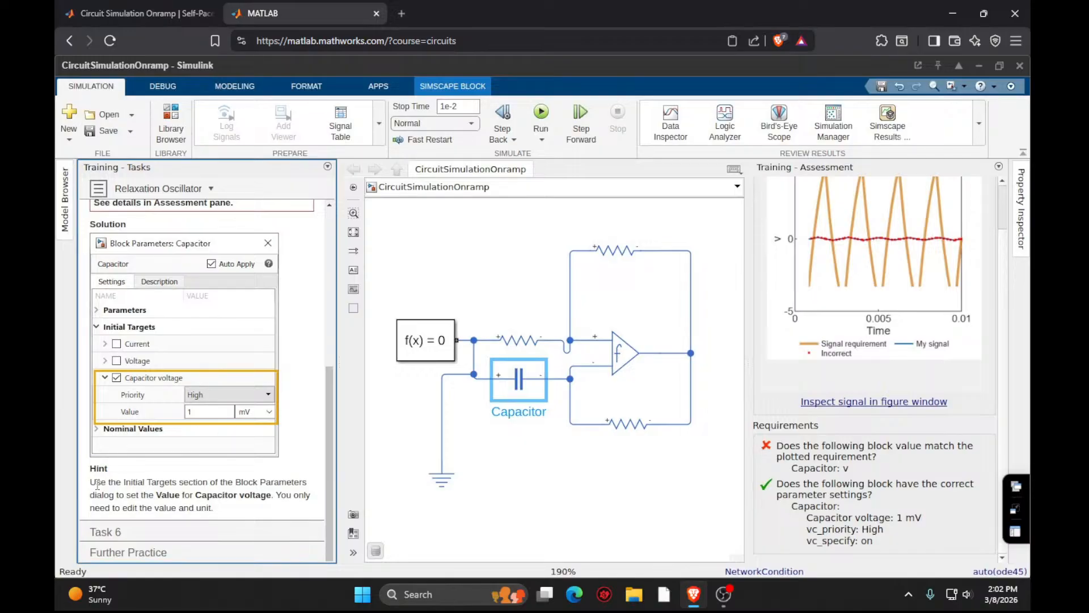
click(173, 534)
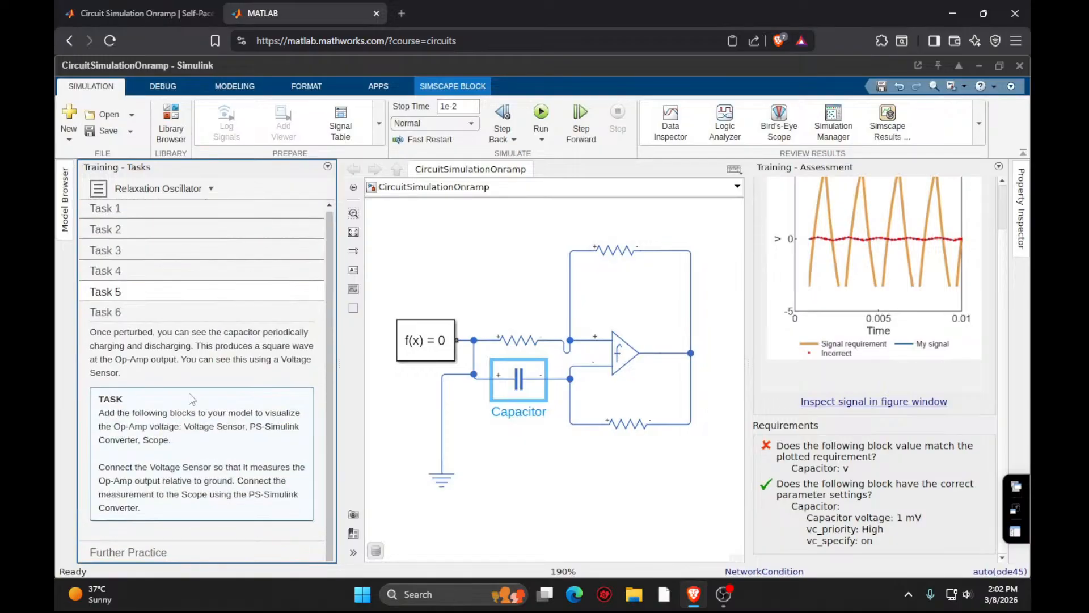
click(135, 295)
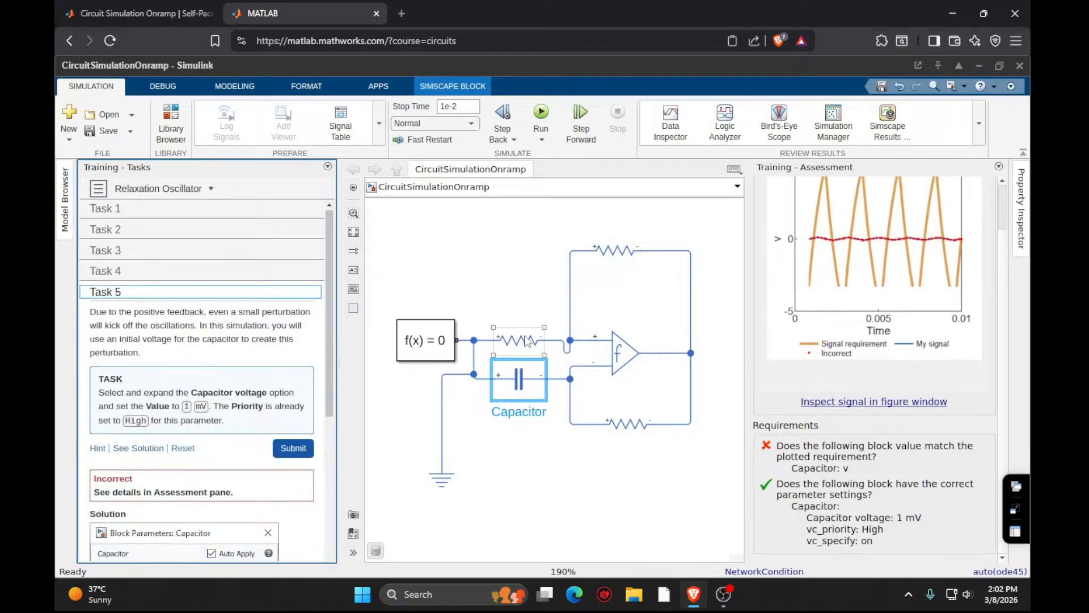
Paste a copy of the capacitor into the oscillator circuit and open the original Capacitor's block parameters.
click(517, 389)
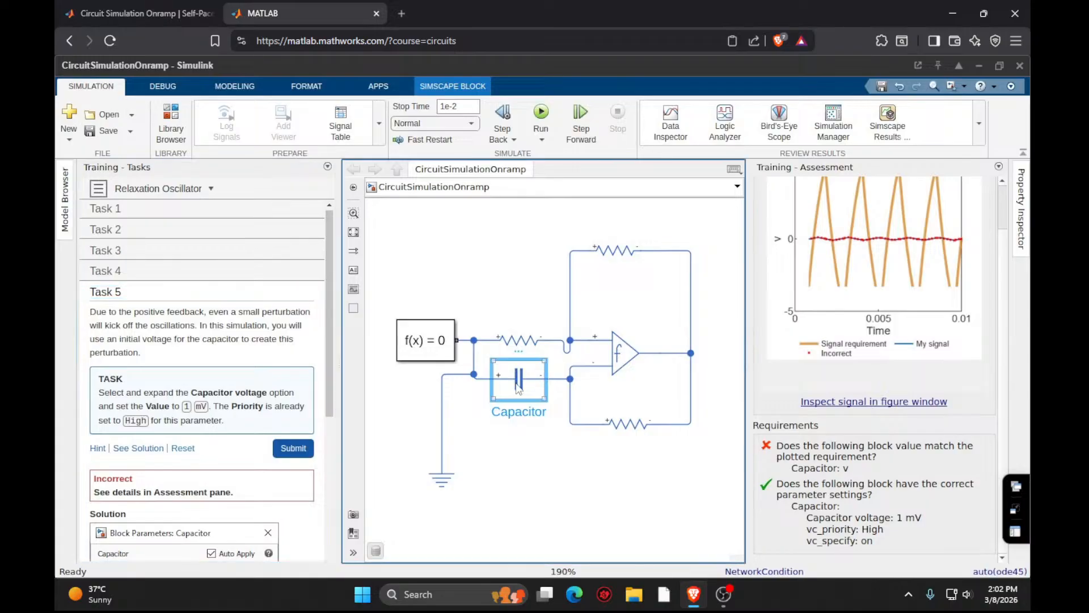
key(ctrl+v)
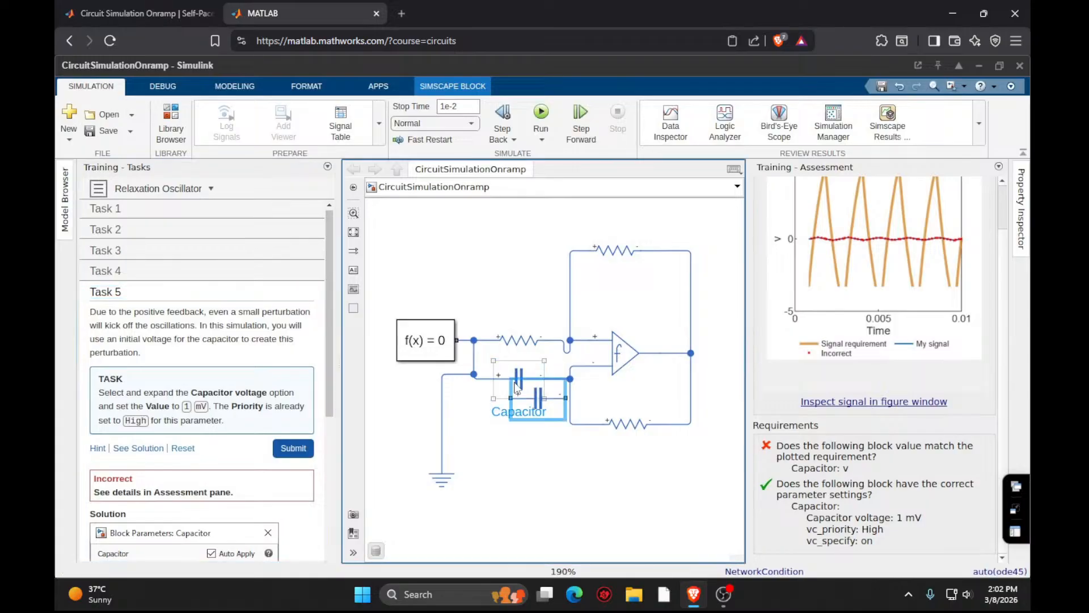
click(509, 379)
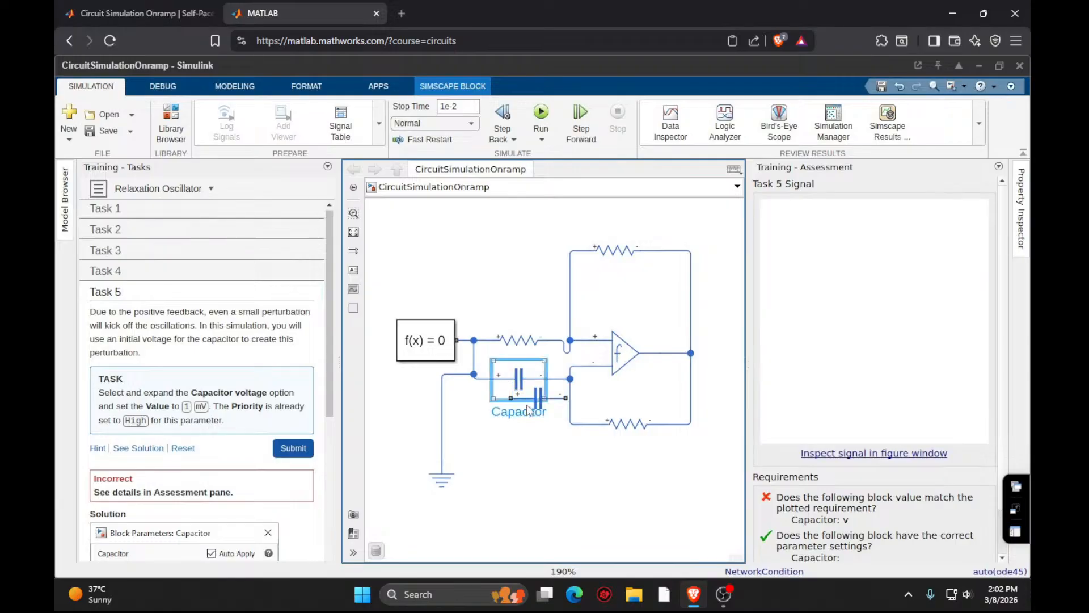
click(494, 369)
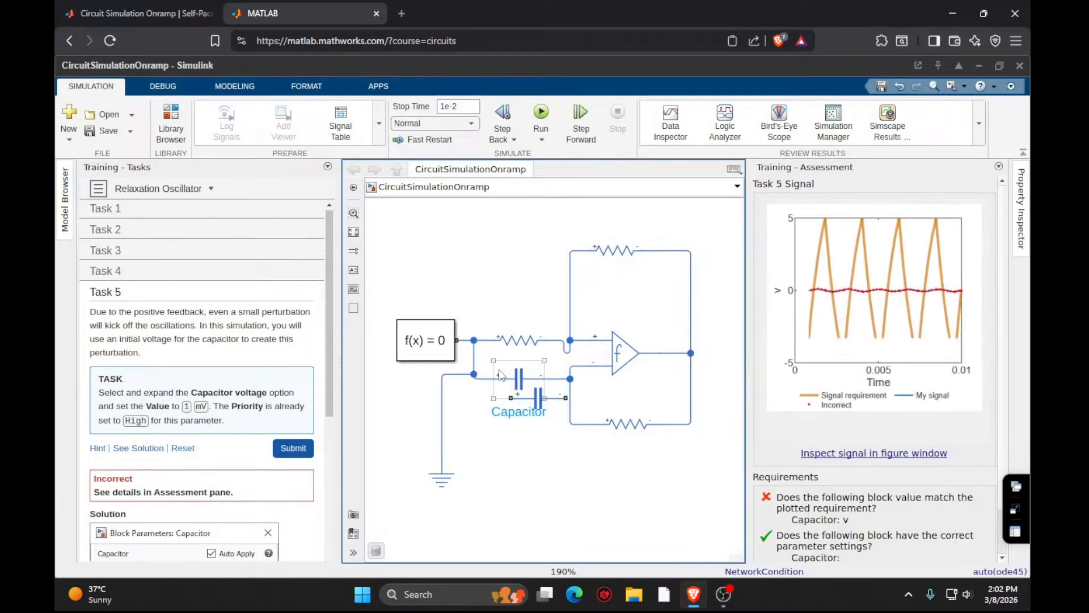
click(510, 377)
double_click(510, 379)
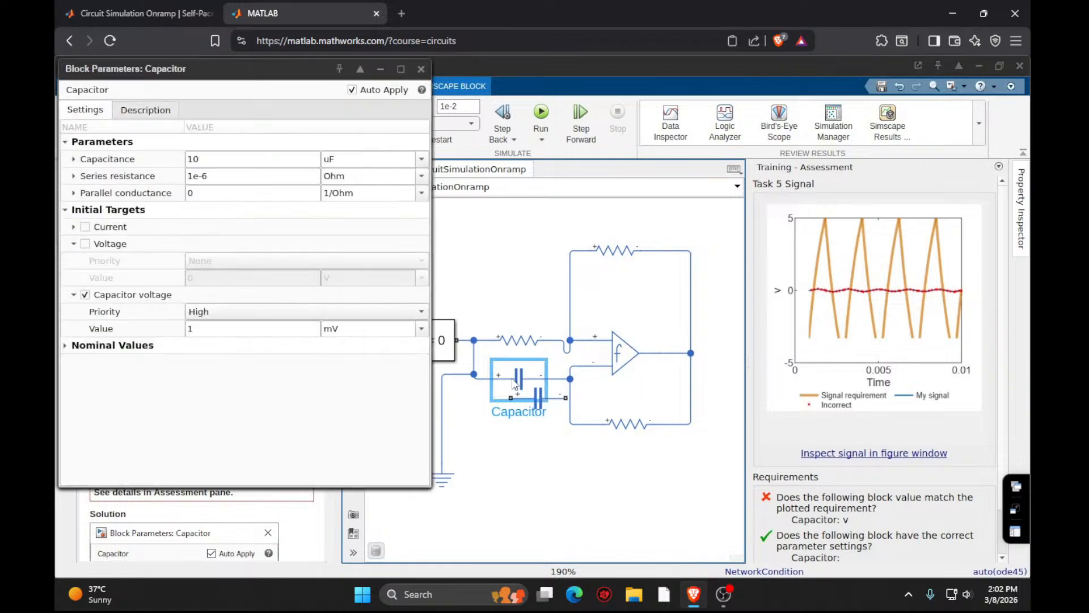
Delete the original Capacitor and wire the copied capacitor in its place between the ground line and the op-amp's negative input.
click(421, 69)
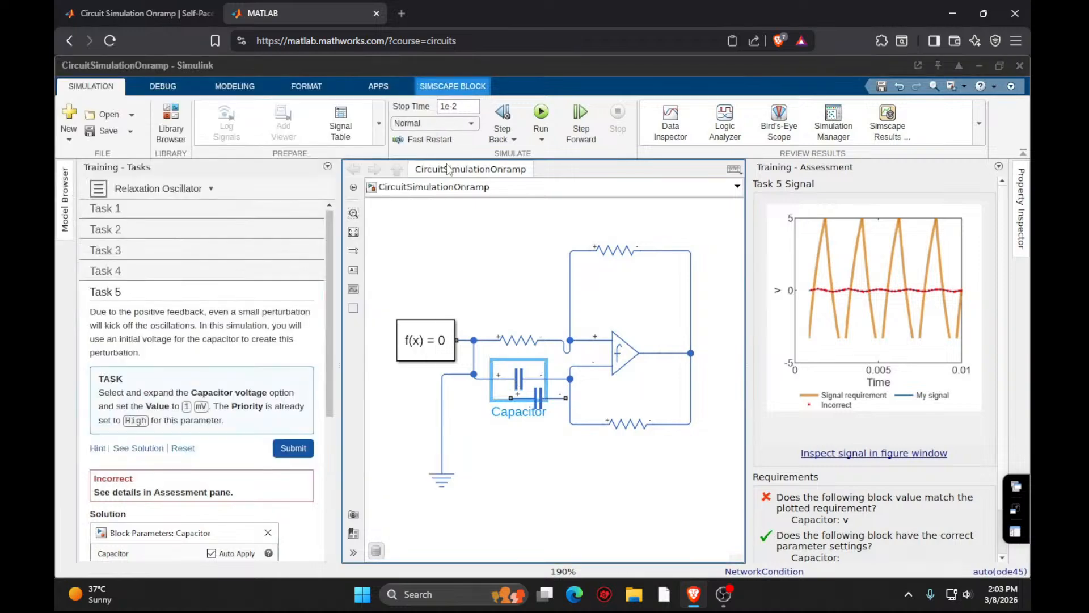
drag(511, 376, 531, 364)
key(Delete)
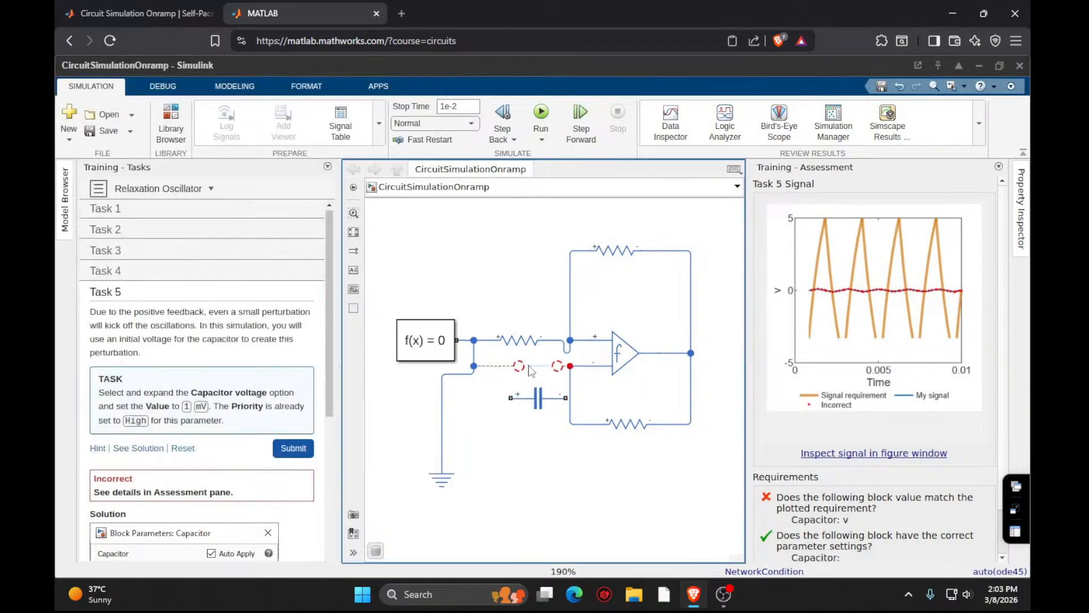
click(543, 401)
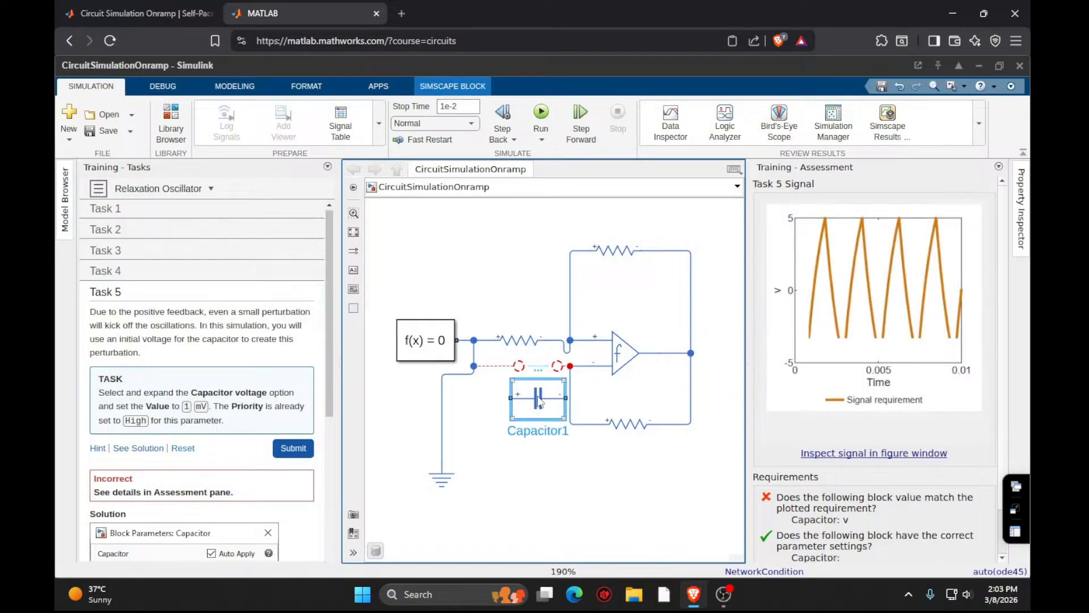
mouse_move(539, 400)
mouse_down()
mouse_move(533, 418)
mouse_move(539, 378)
mouse_move(541, 385)
mouse_up()
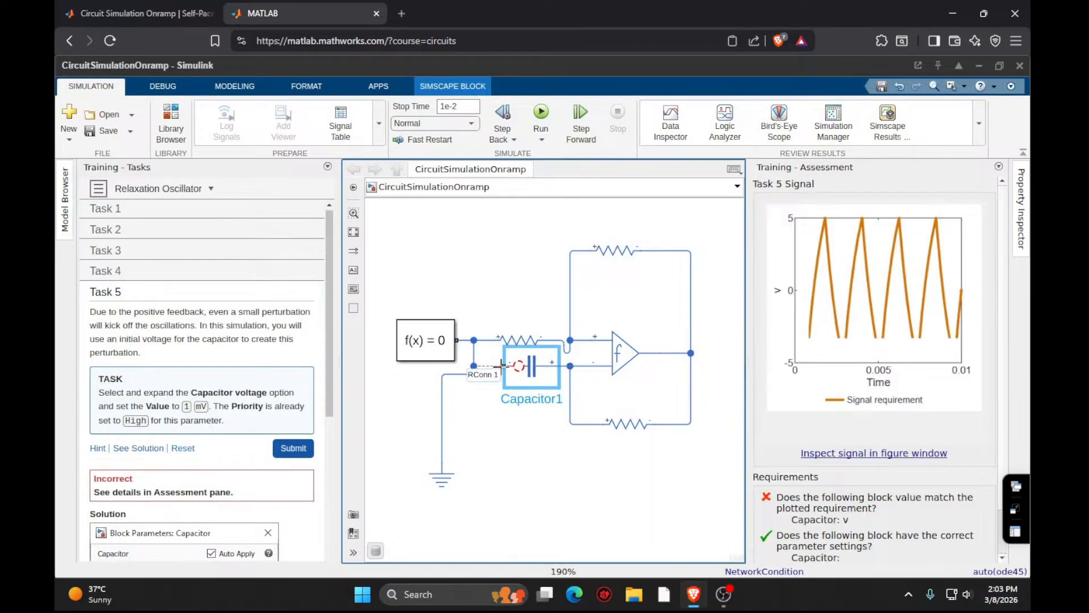
click(519, 369)
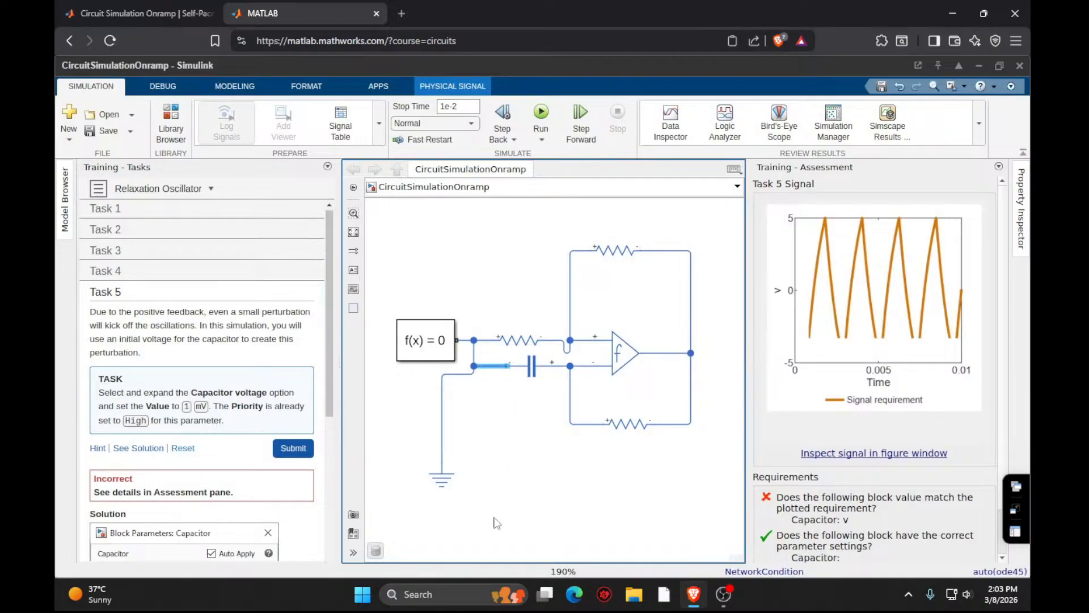
click(527, 368)
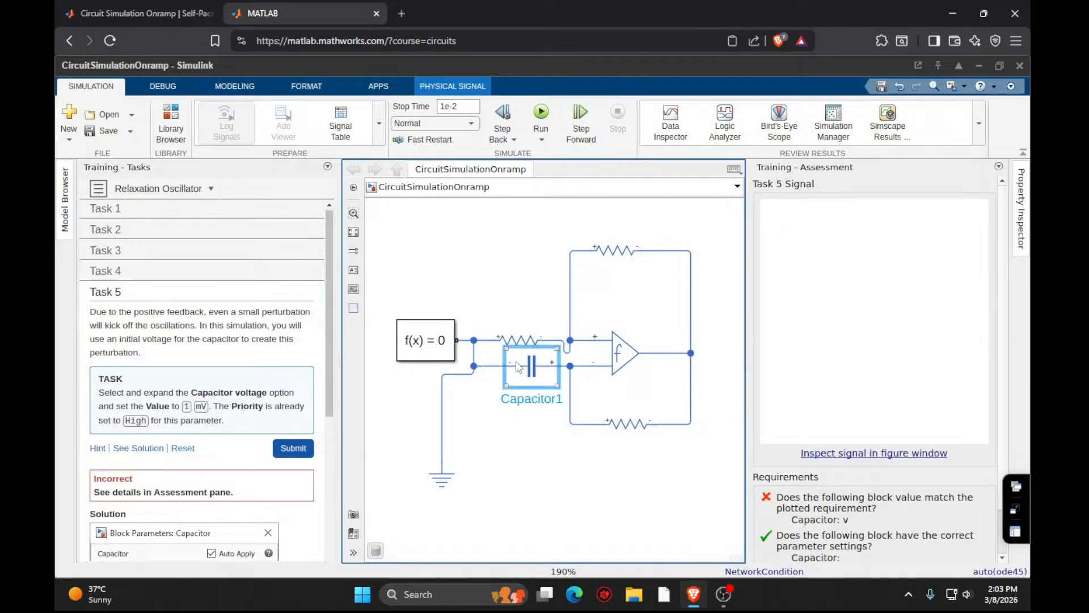
Submit Task 5 with the replacement capacitor and check the circuit against the task's solution and signal plot.
click(292, 454)
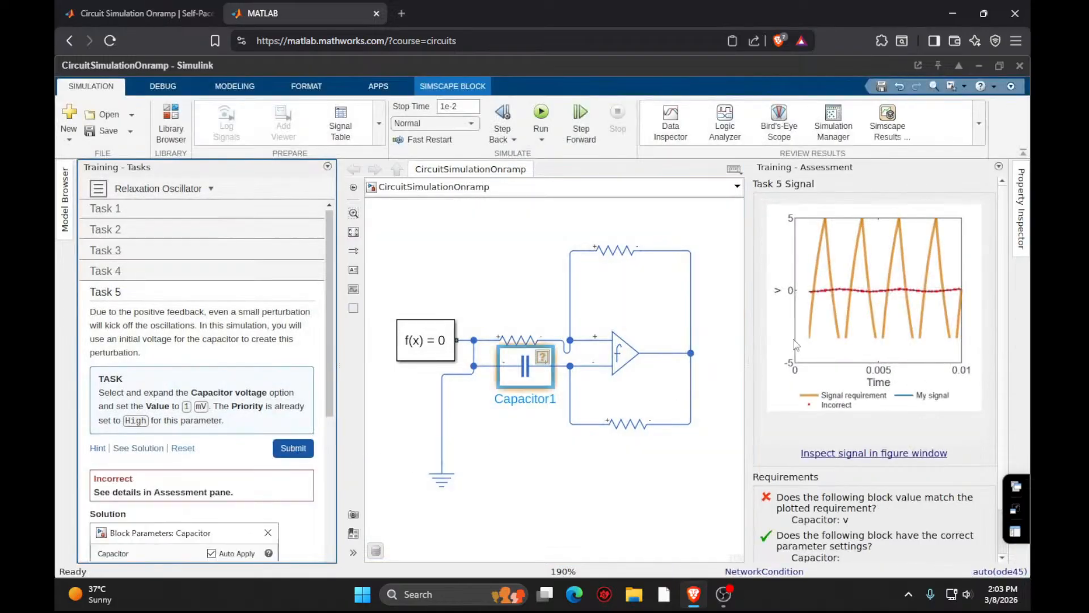
click(287, 451)
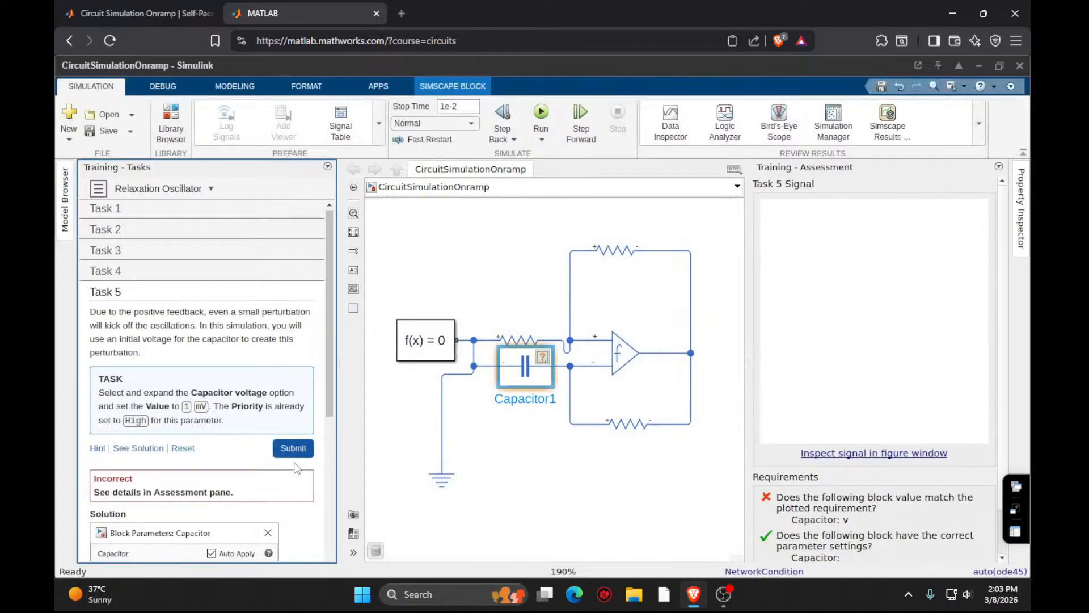
scroll(278, 499, down, 5)
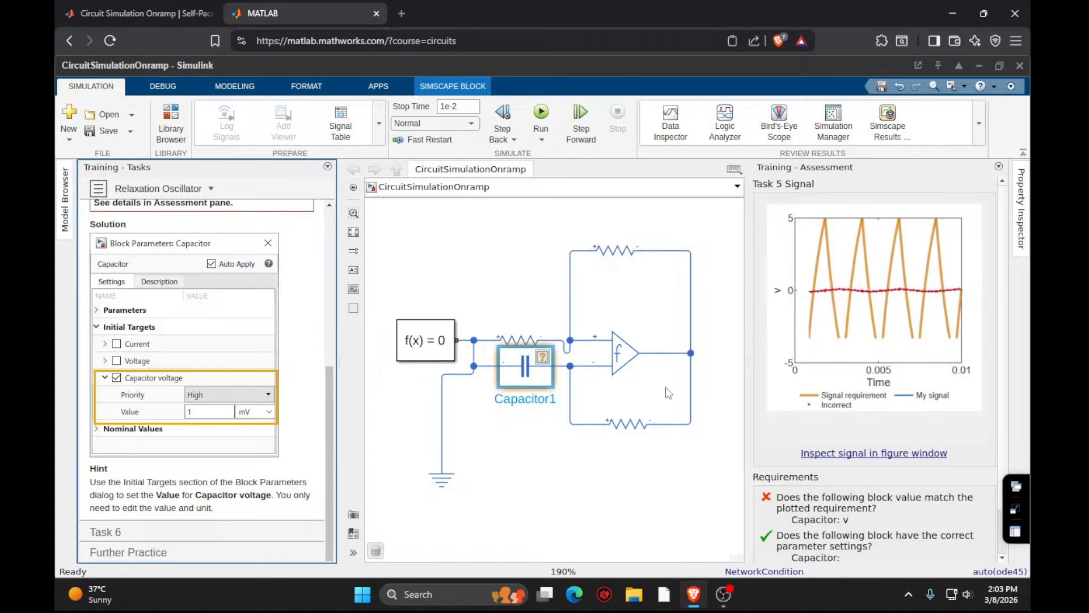
click(530, 387)
click(777, 296)
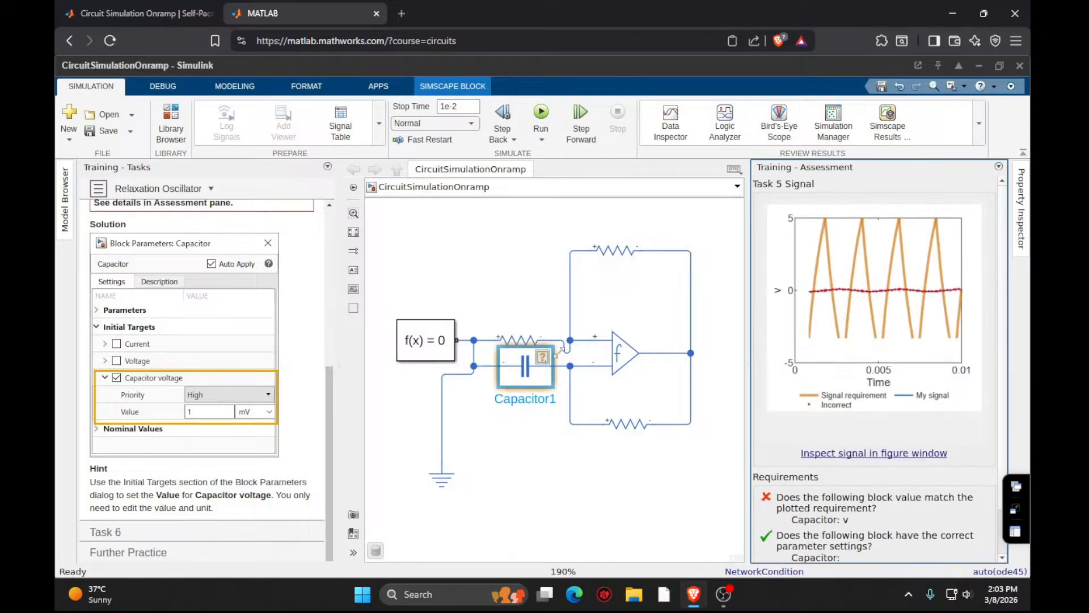
Try a capacitance unit of F for Capacitor1 and run the simulation.
double_click(549, 356)
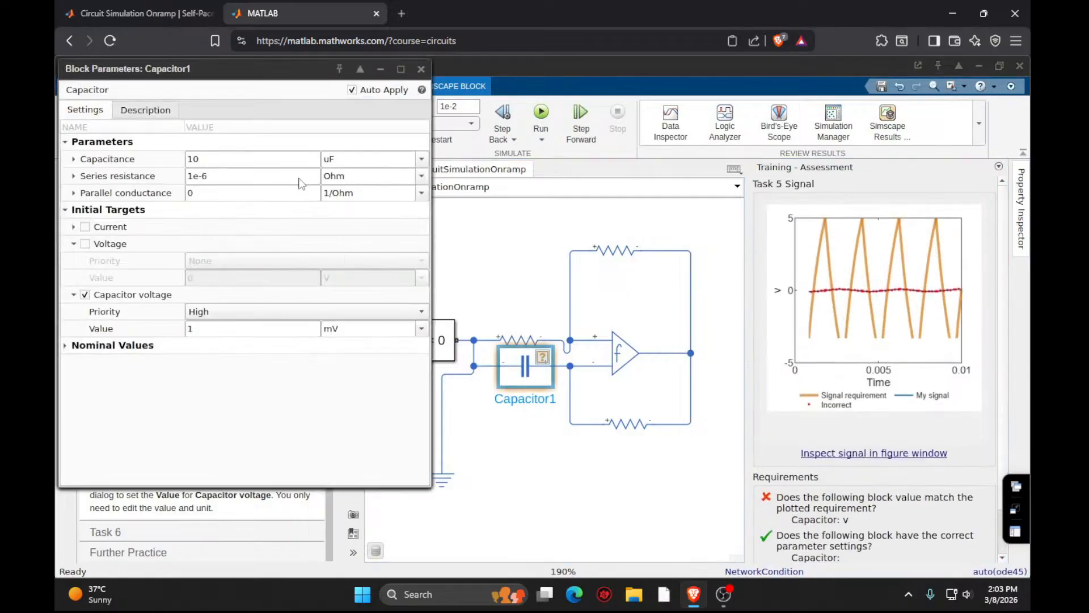
click(422, 159)
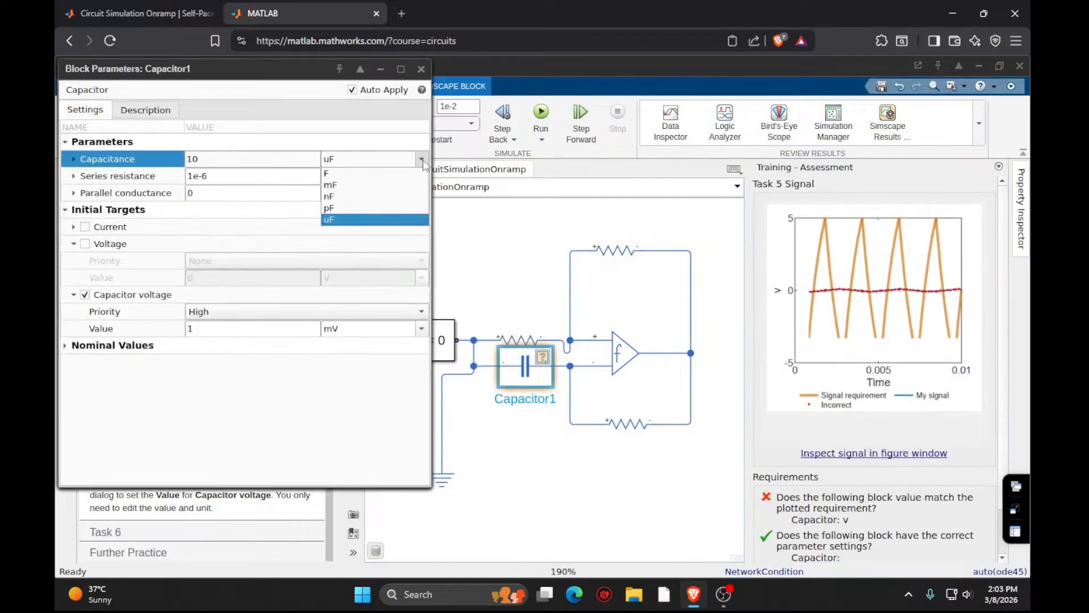
click(337, 175)
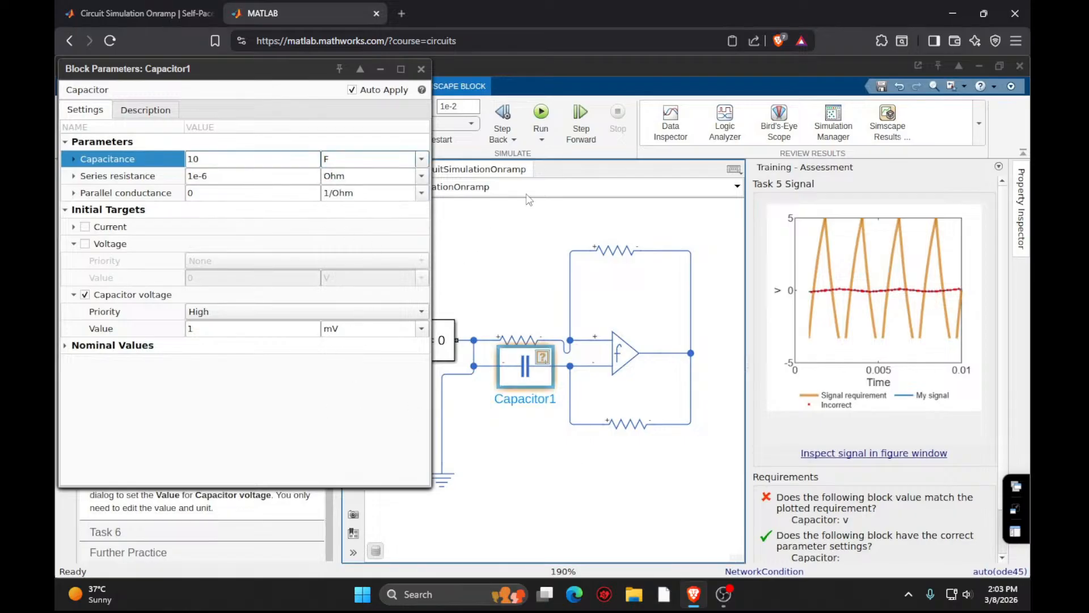
click(540, 116)
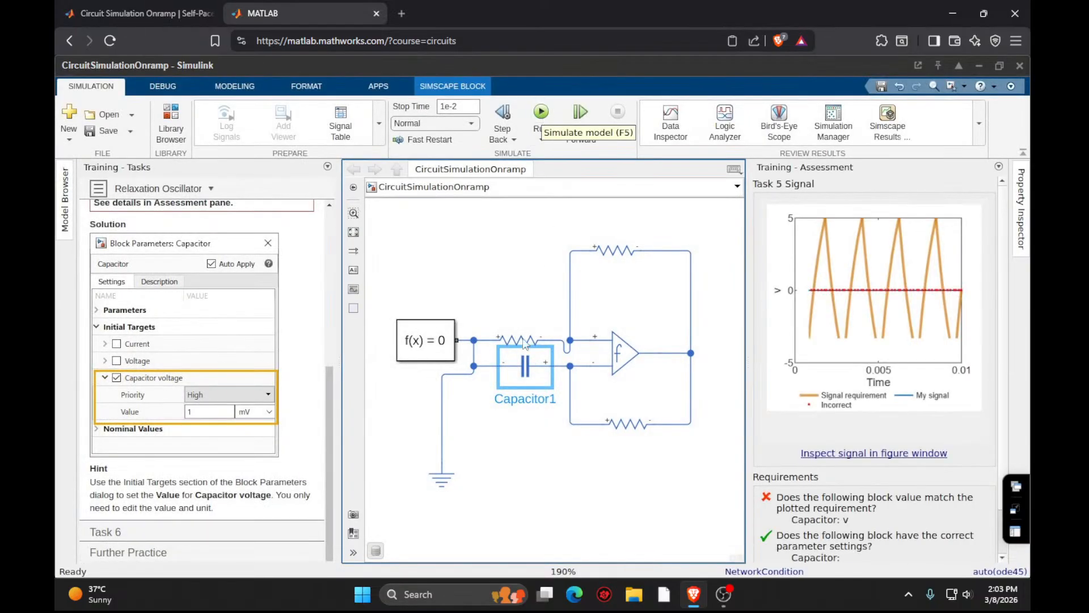
Move Capacitor1 further down, clear of the resistor above it, keeping its connections.
double_click(526, 375)
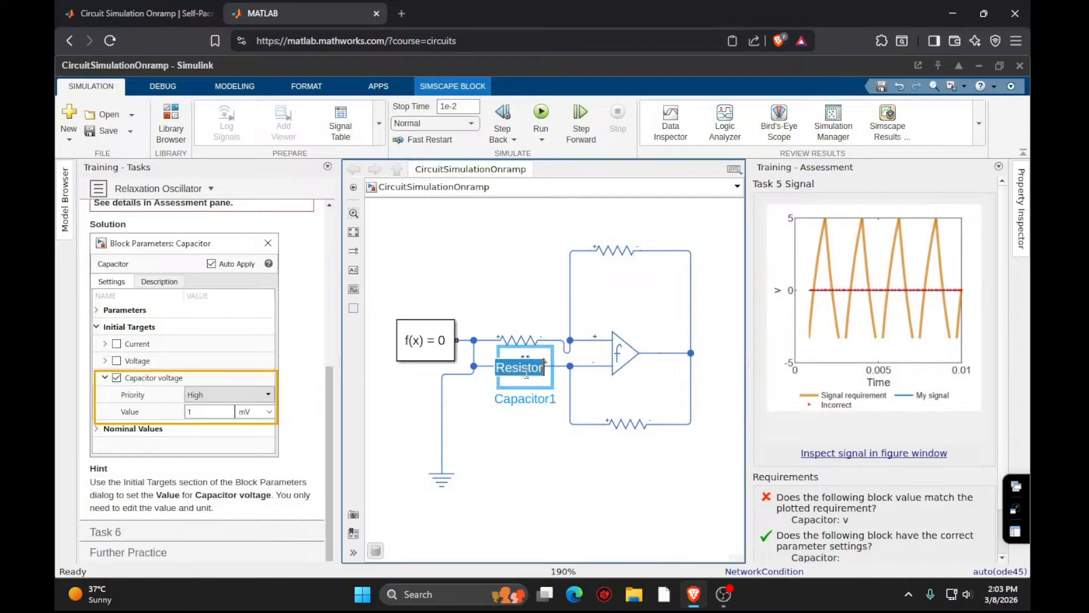
click(537, 426)
double_click(535, 378)
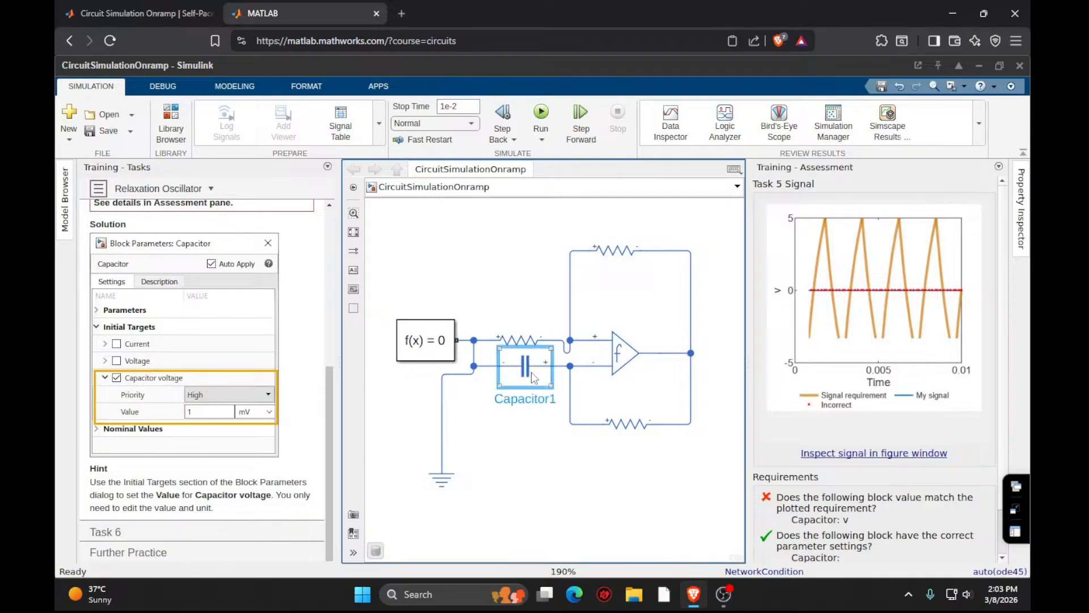
click(533, 479)
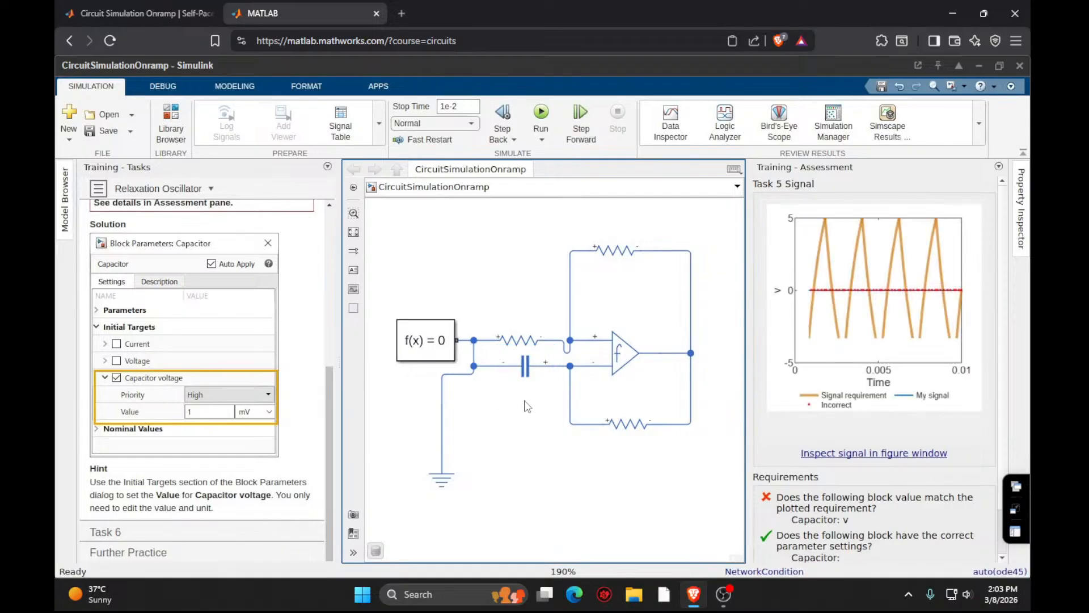
drag(524, 368, 518, 399)
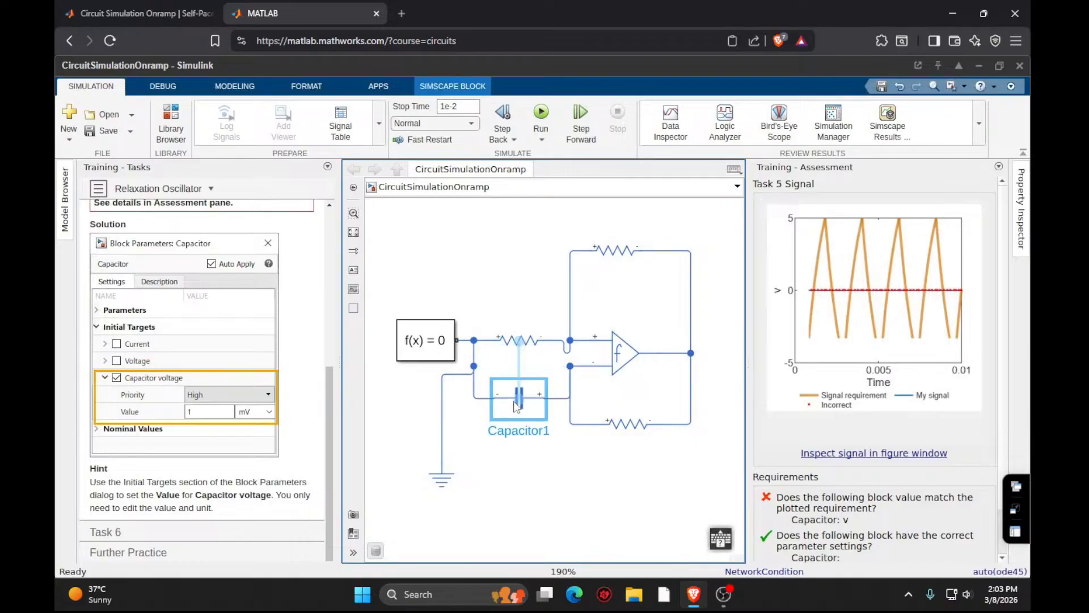
Try a capacitance unit of mF for Capacitor1 and resubmit Task 5.
double_click(518, 399)
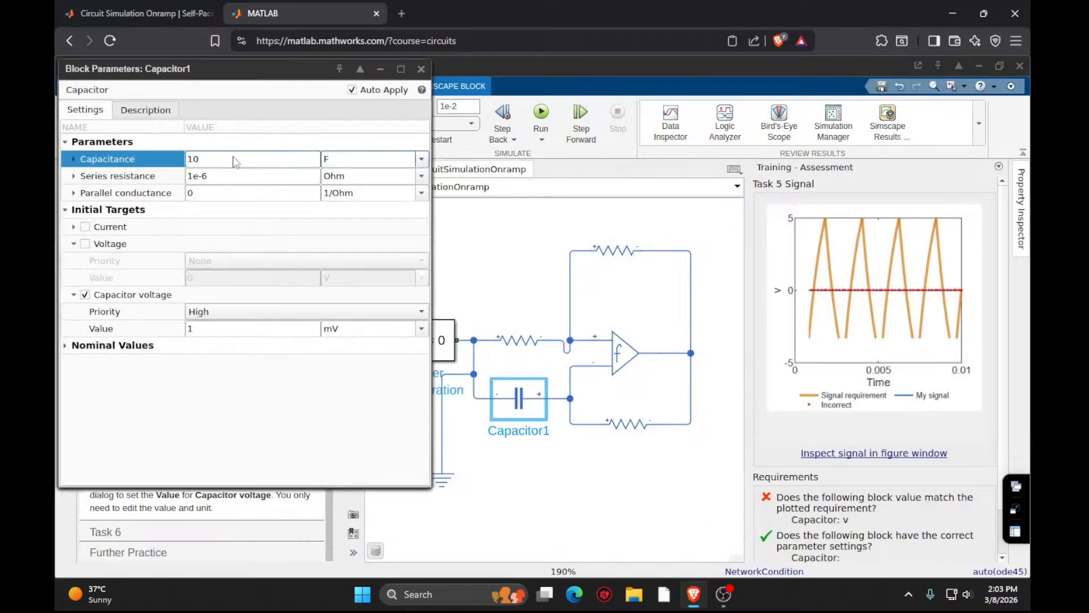
click(435, 170)
double_click(509, 404)
click(391, 165)
double_click(513, 405)
click(513, 404)
double_click(529, 408)
click(529, 409)
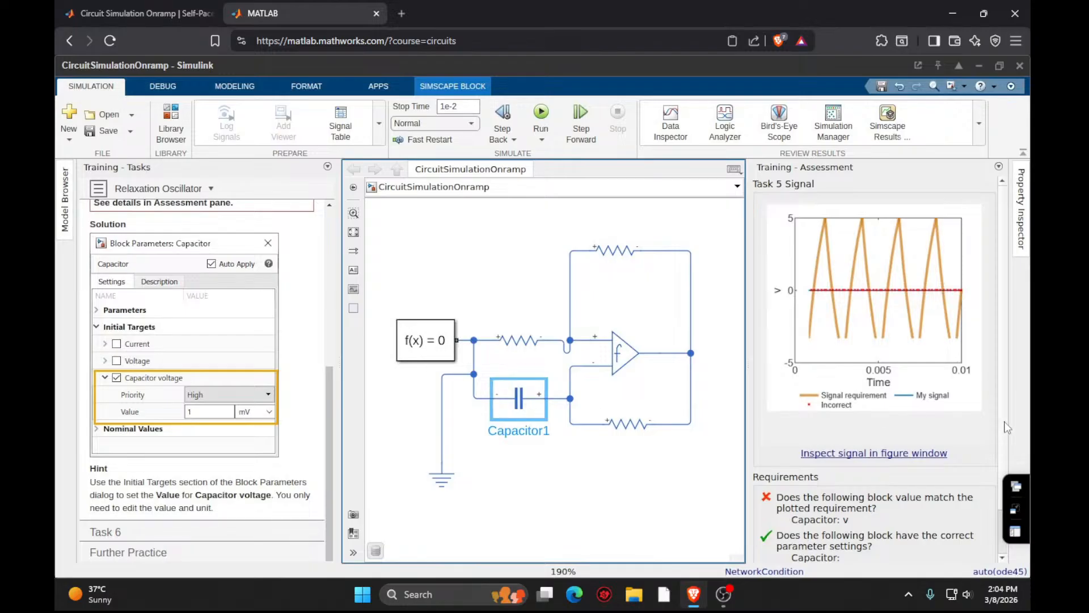
click(1024, 511)
click(925, 511)
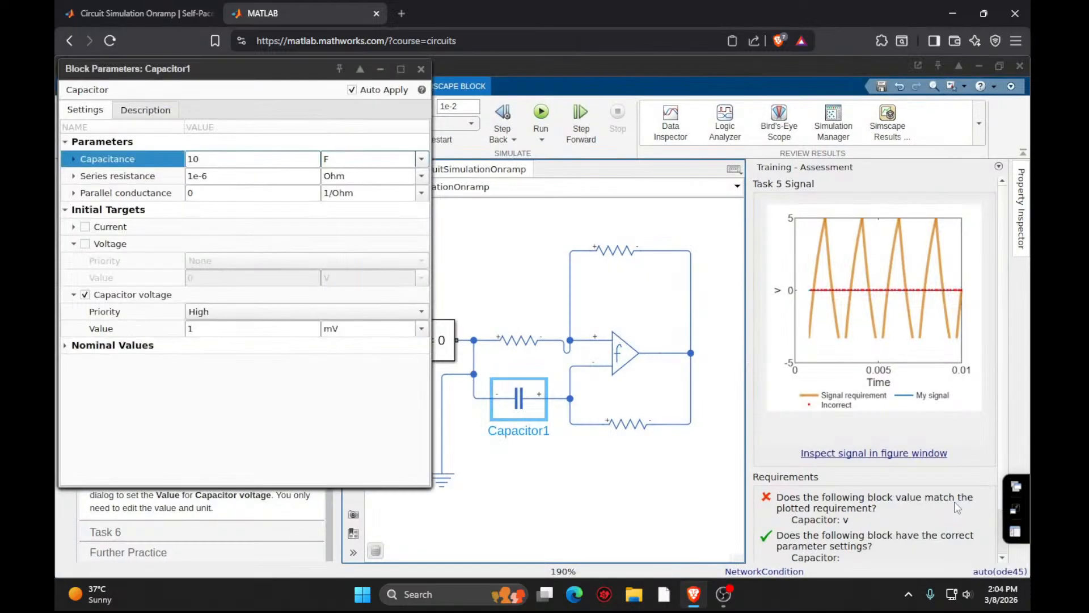
click(422, 159)
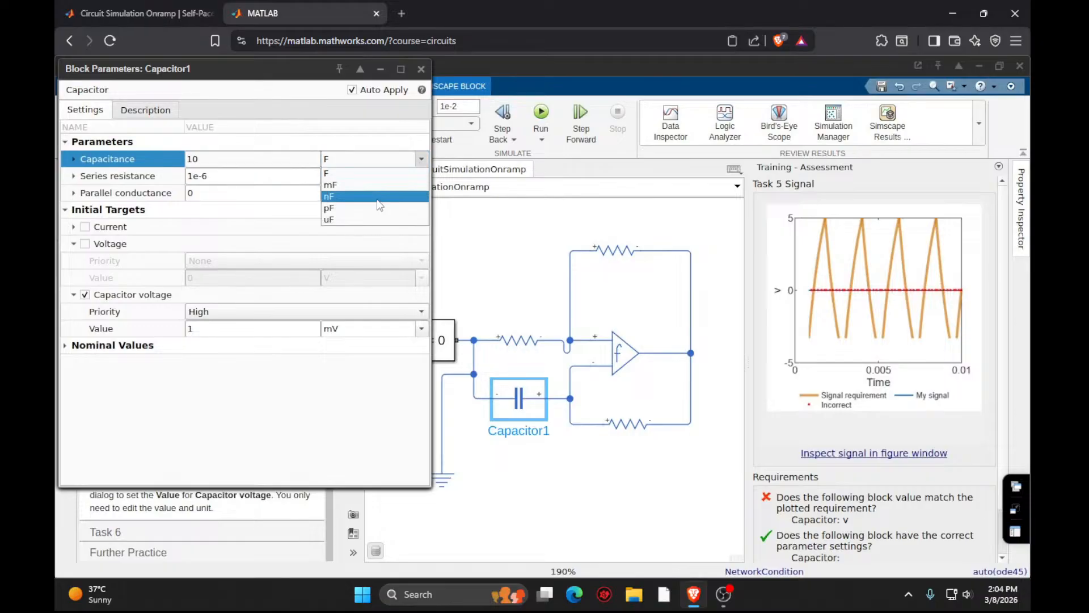
click(346, 186)
click(380, 68)
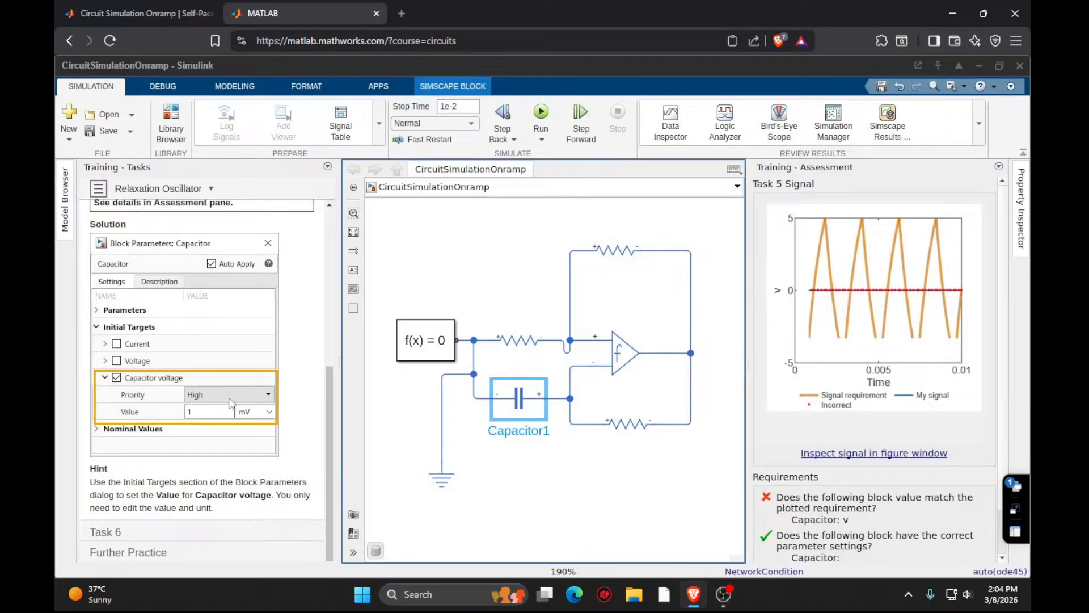
scroll(244, 413, up, 4)
click(293, 403)
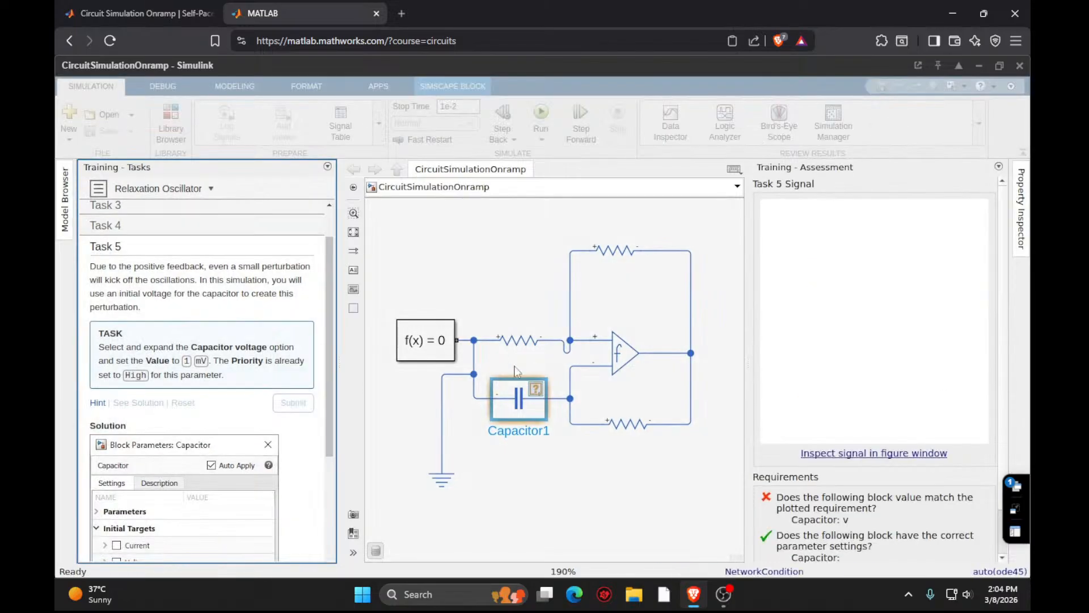
Set Capacitor1's capacitance unit to uF and close its block parameters.
click(515, 404)
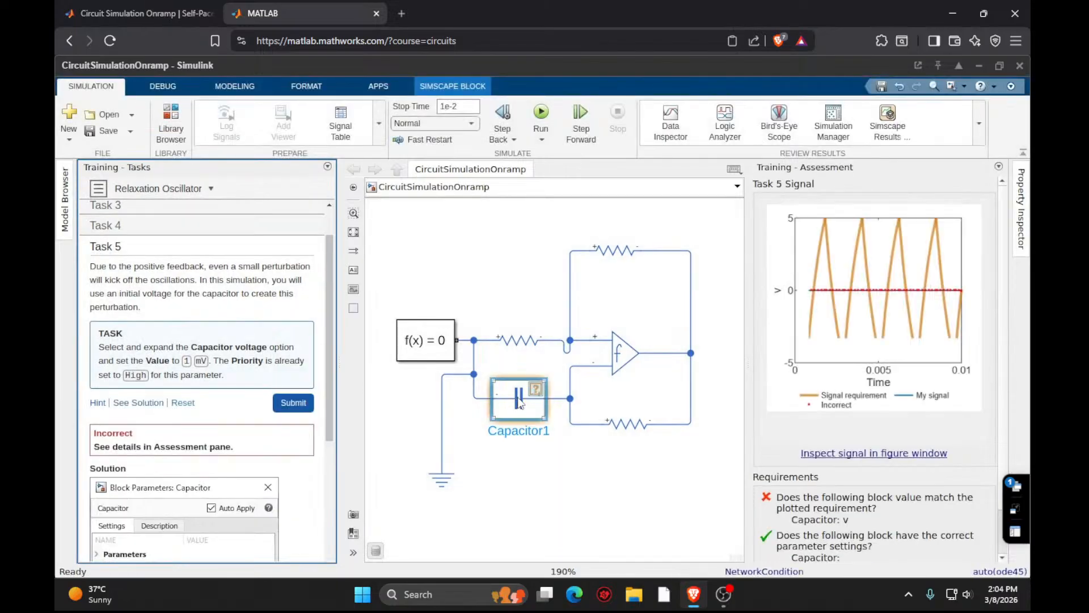
double_click(517, 401)
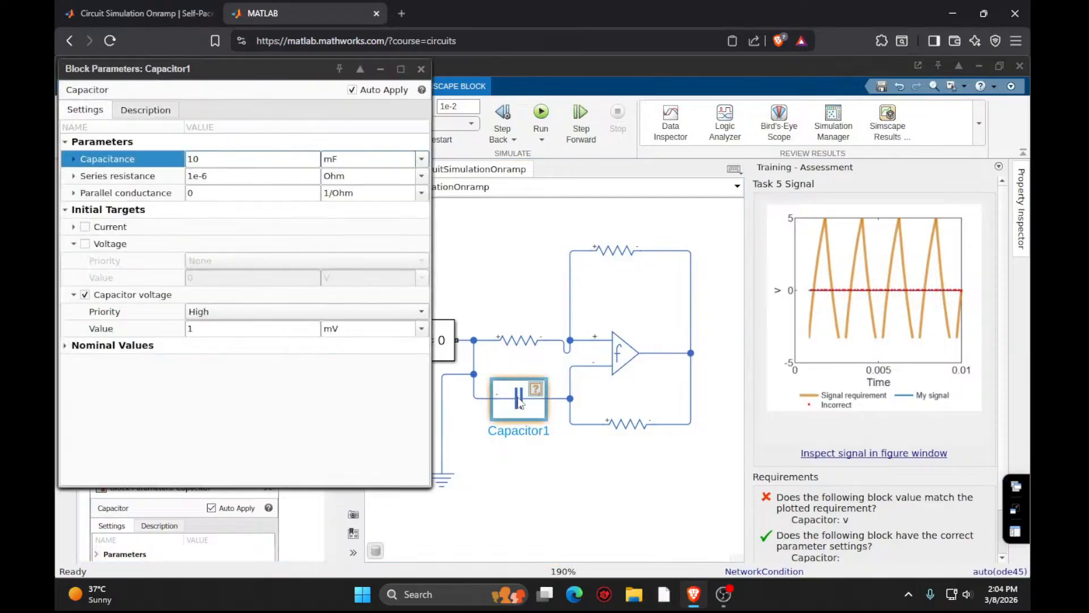
click(421, 68)
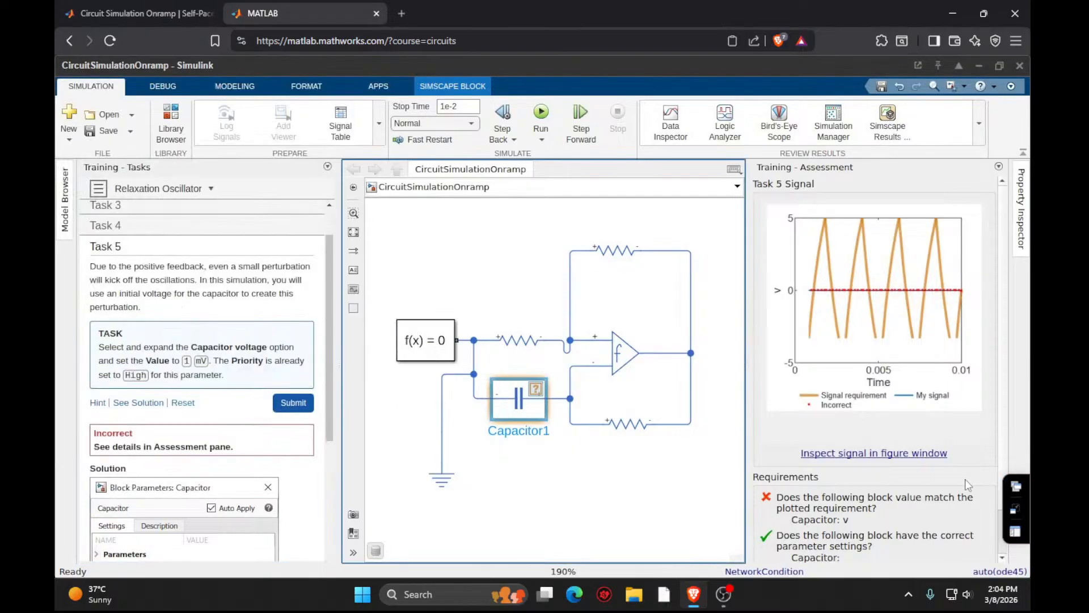
mouse_move(1016, 486)
click(966, 502)
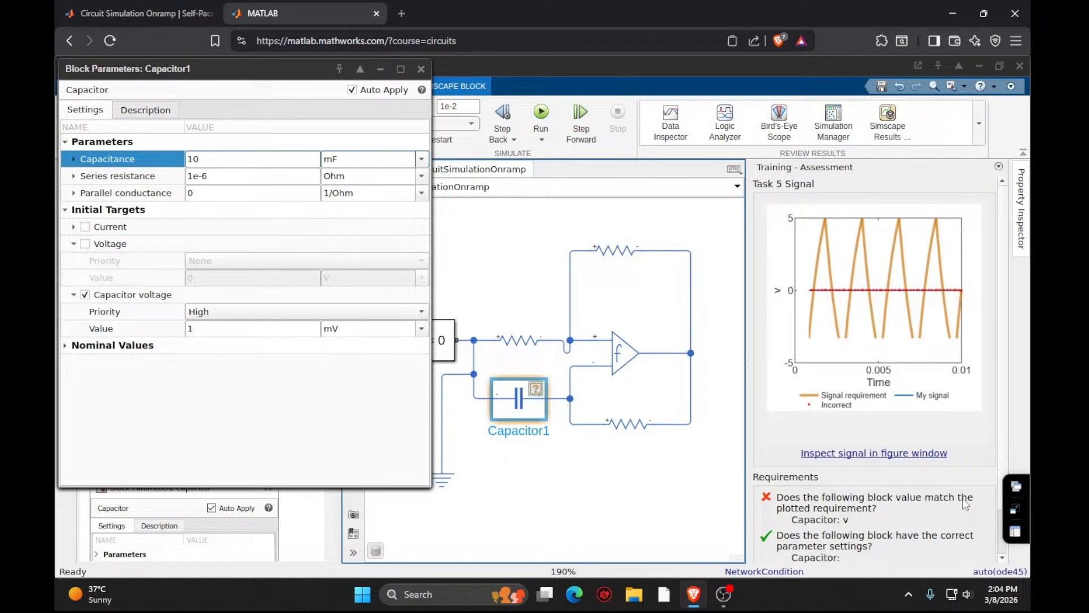
click(371, 161)
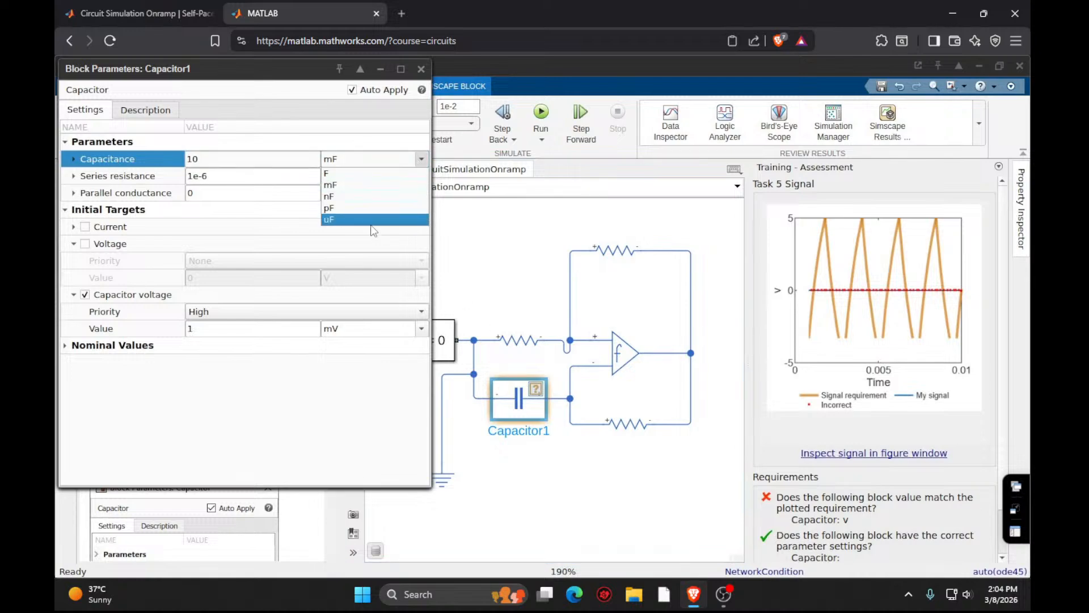
click(372, 220)
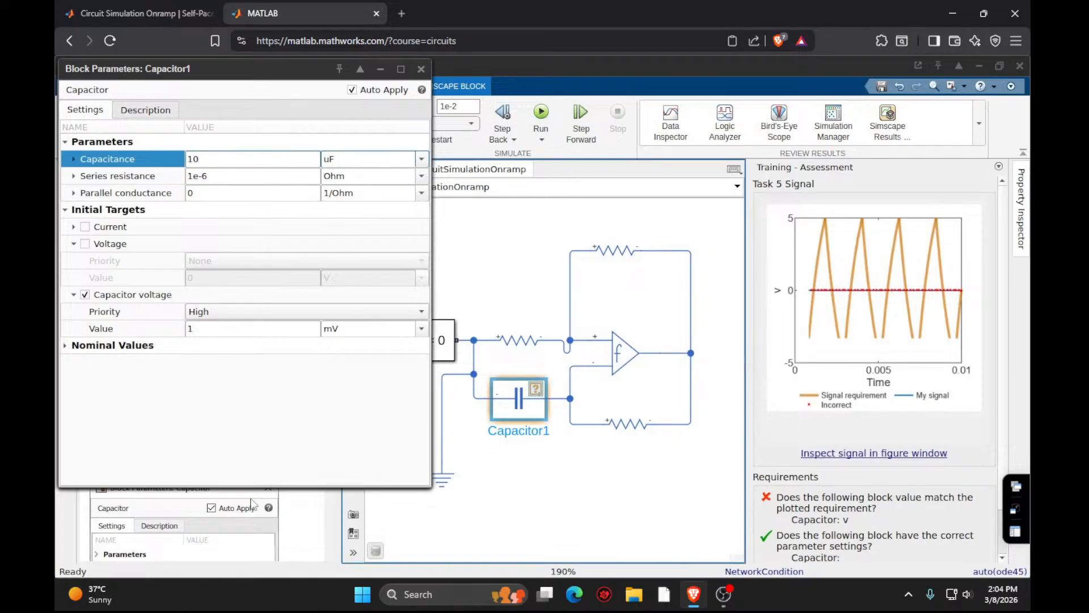
click(421, 68)
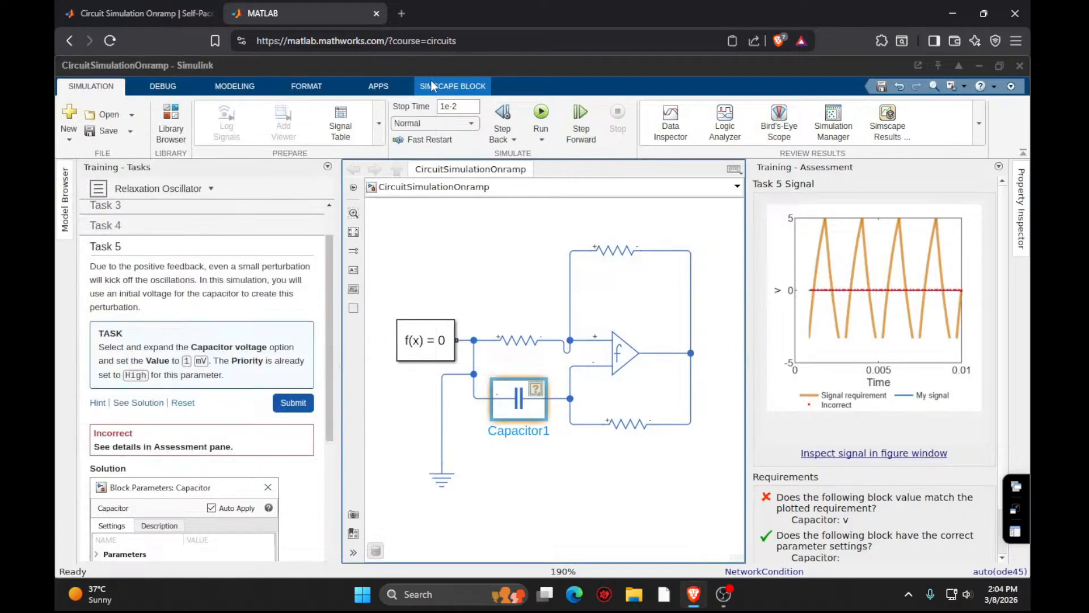
Submit Task 5 again and reread its instructions, solution and hint.
click(293, 402)
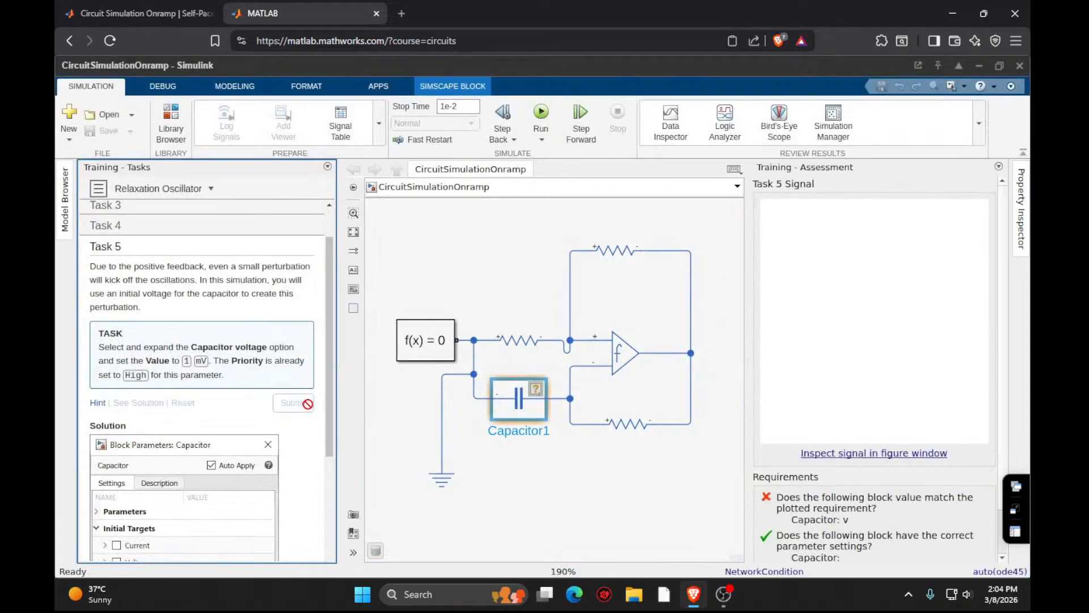
scroll(287, 345, down, 3)
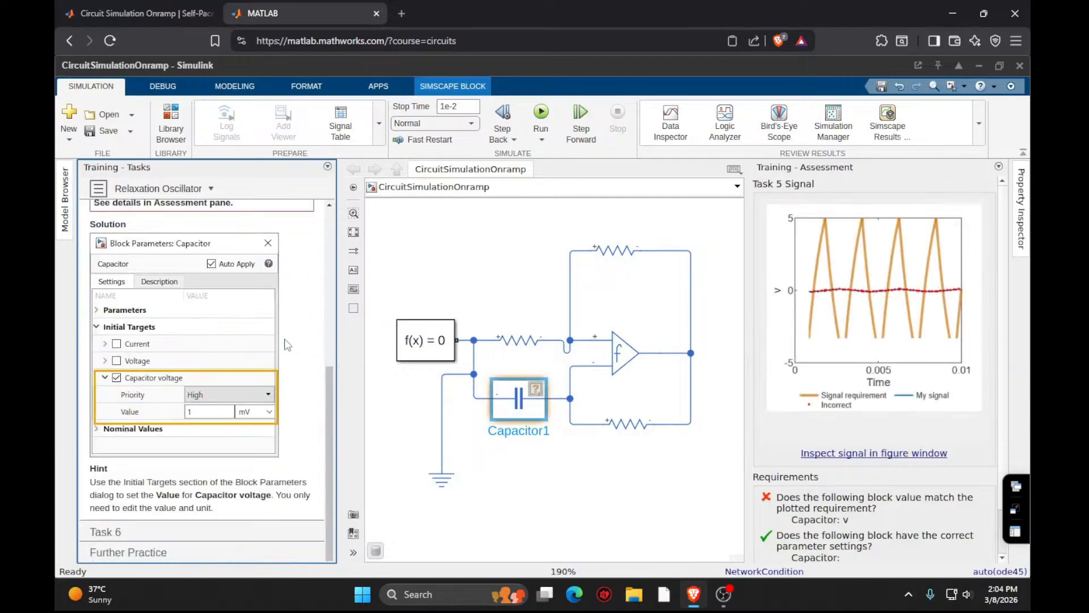
scroll(215, 482, up, 5)
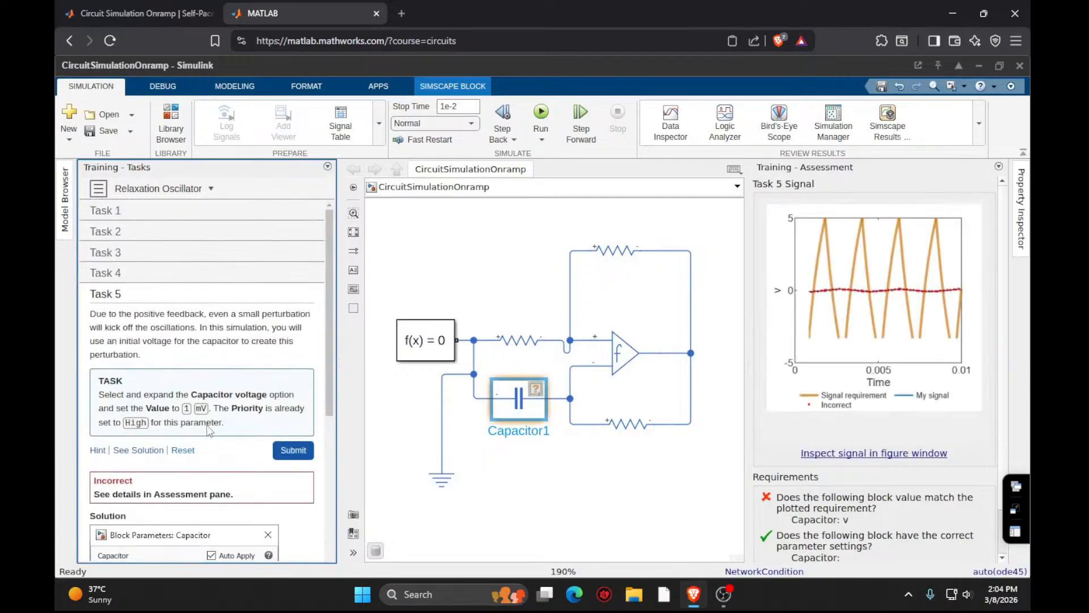
scroll(210, 431, down, 4)
scroll(206, 462, down, 1)
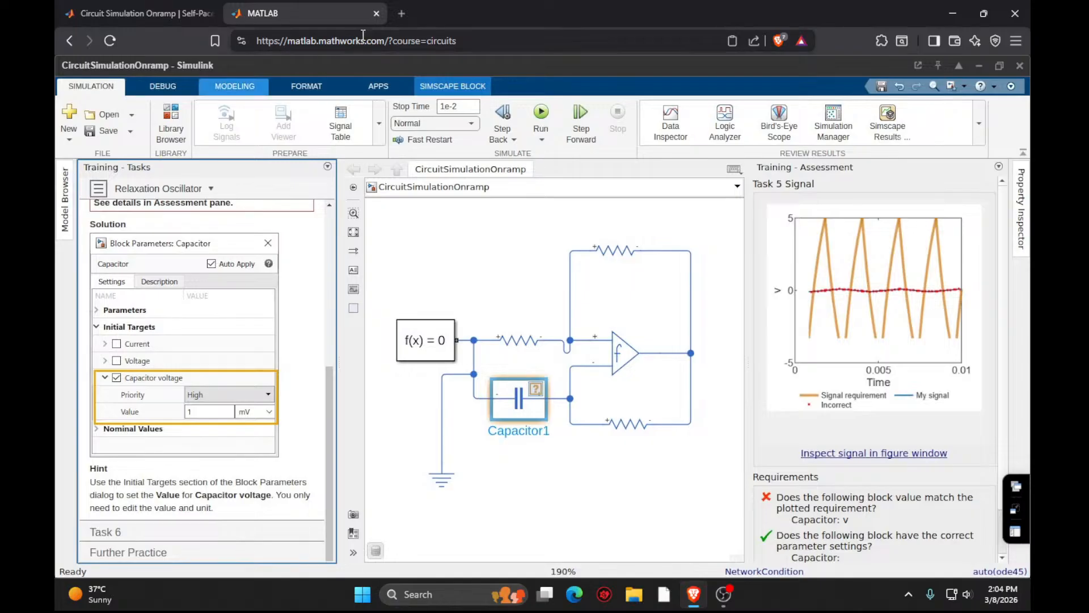
Close the MATLAB session without saving, relaunch the course in MATLAB and Simulink Online and maximize the lesson overview.
click(377, 13)
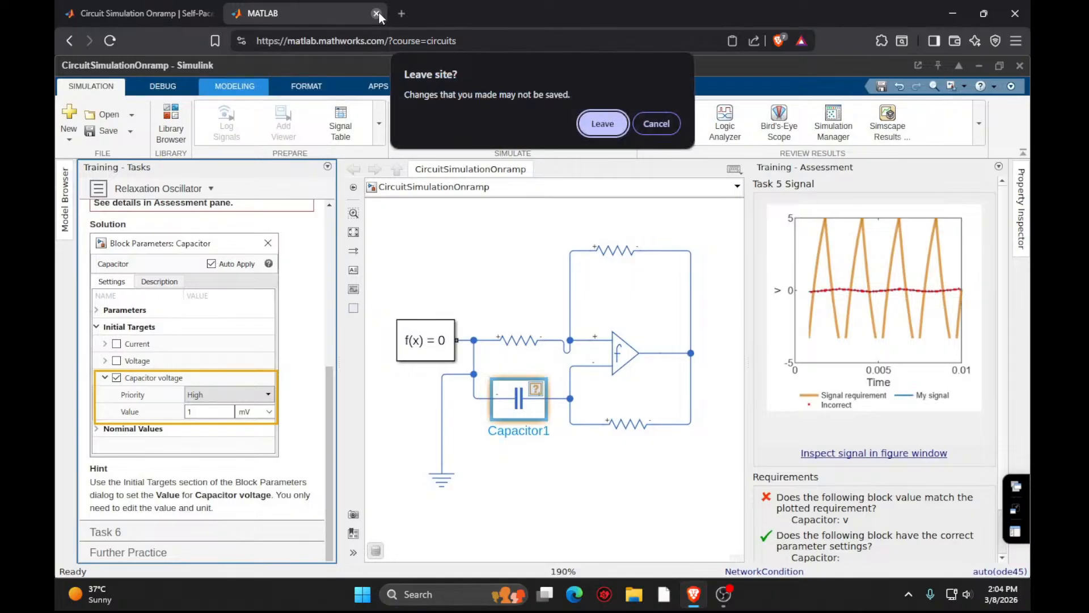
click(599, 120)
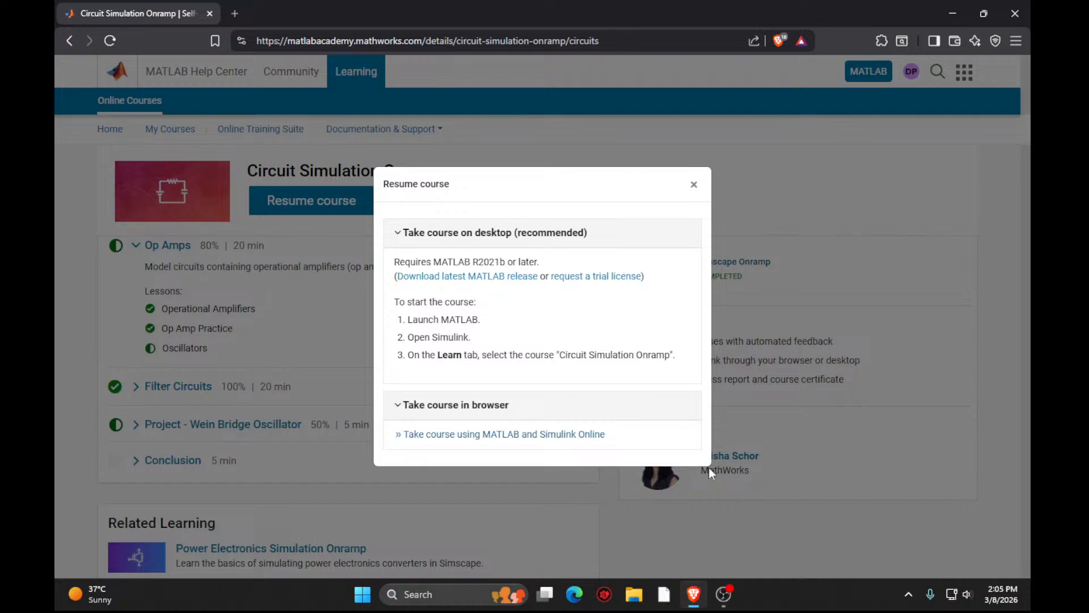
click(560, 439)
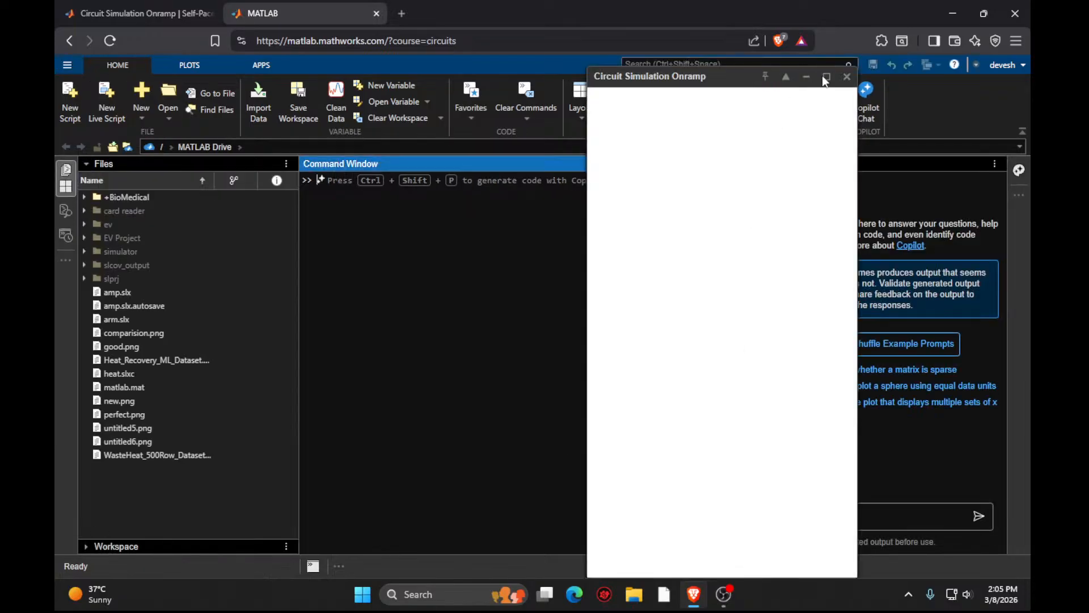
click(824, 77)
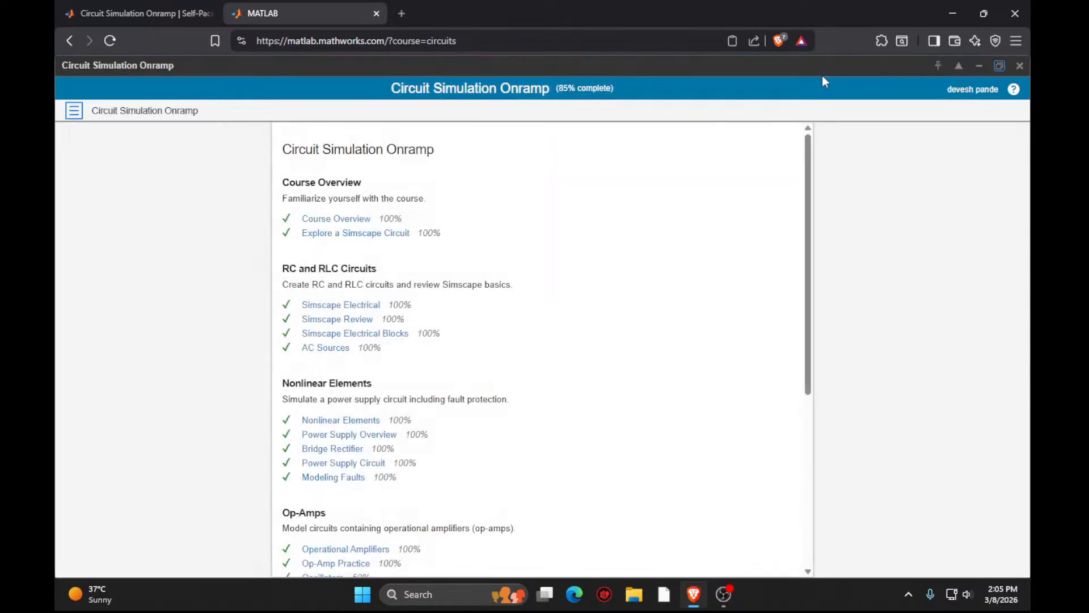
scroll(429, 395, down, 5)
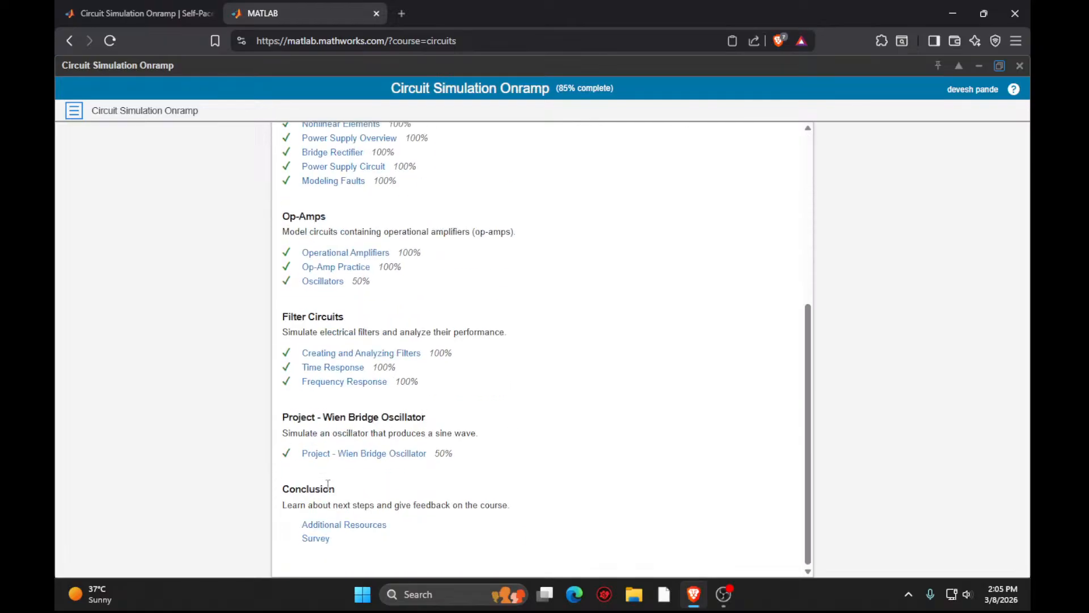
Open the Project - Wien Bridge Oscillator lesson, skim its background page and advance to the Simulink exercise.
click(330, 456)
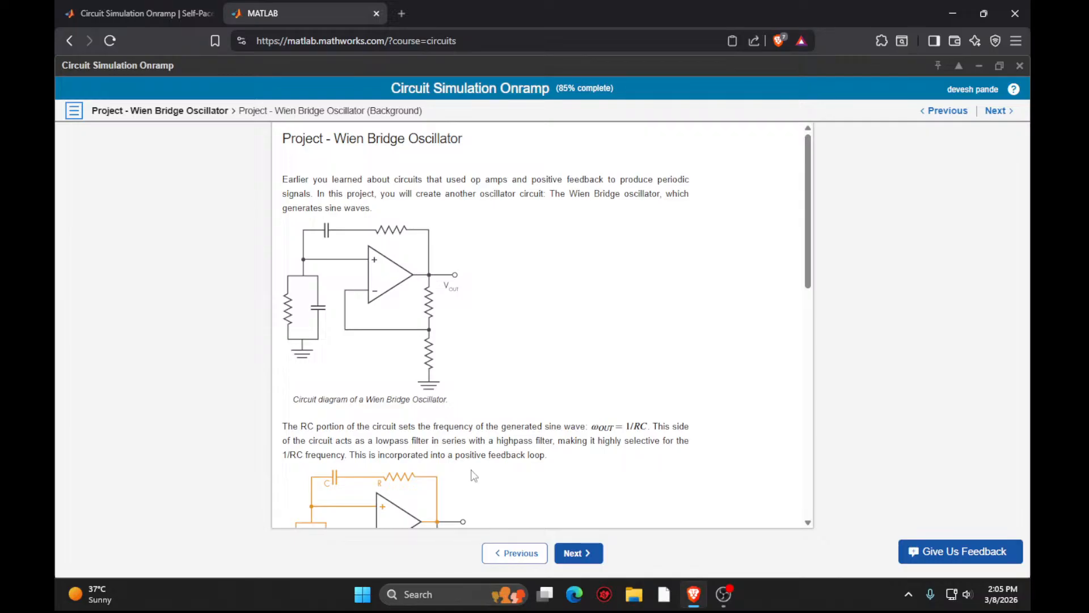
scroll(475, 474, down, 15)
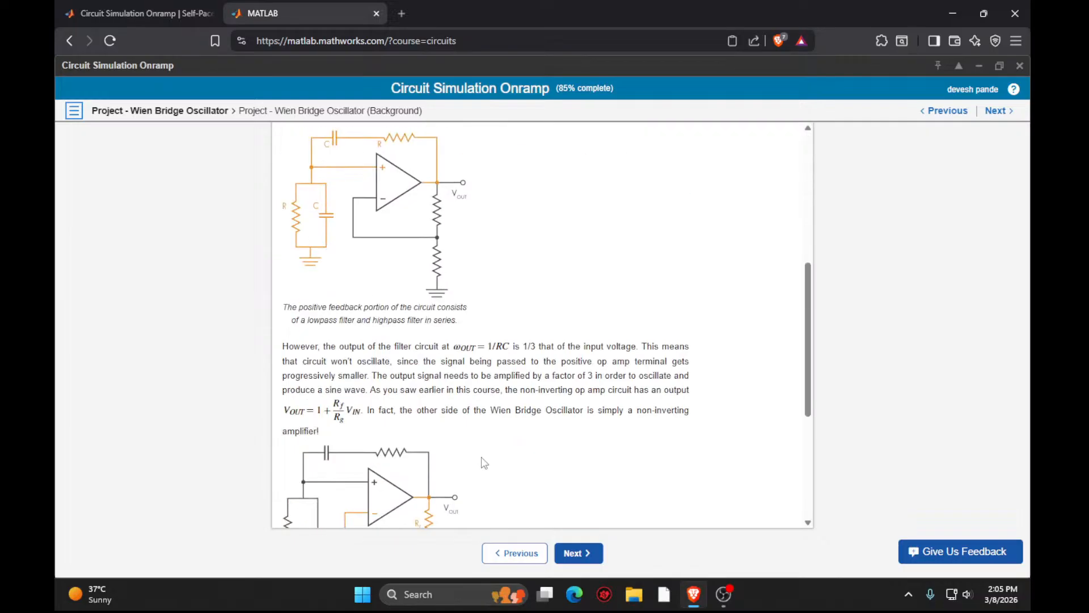
click(590, 553)
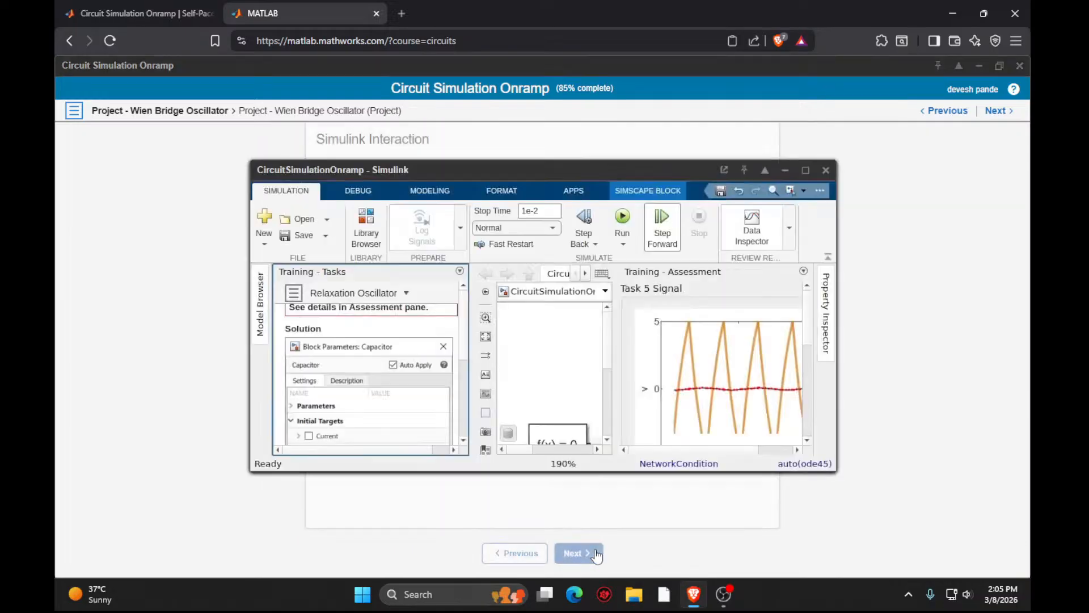
Put away the old Relaxation Oscillator exercise window, reload the project exercise and maximize its new Simulink window.
click(805, 171)
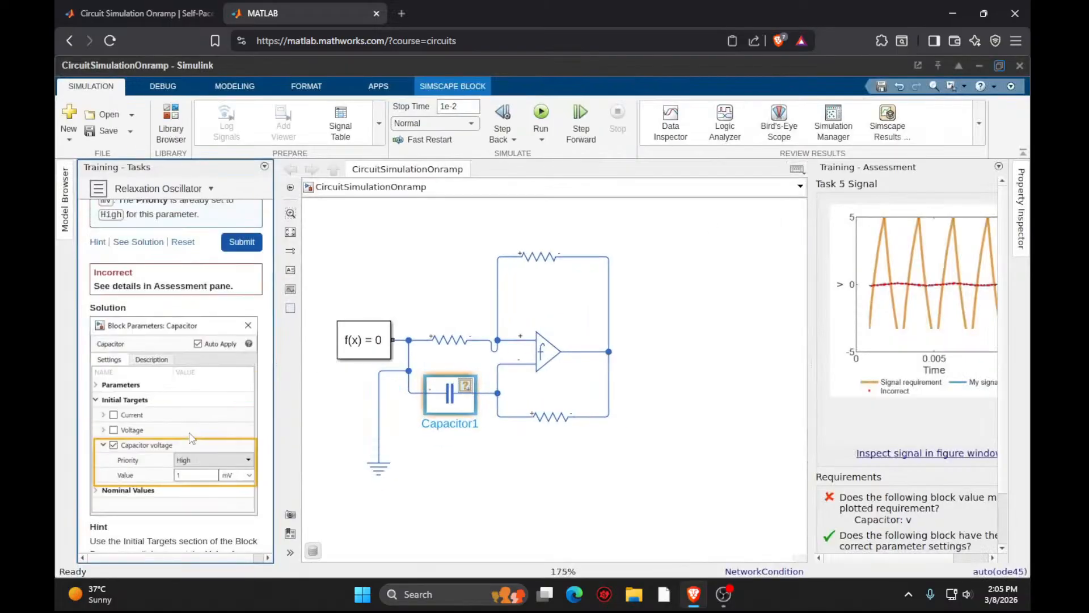
scroll(192, 437, up, 3)
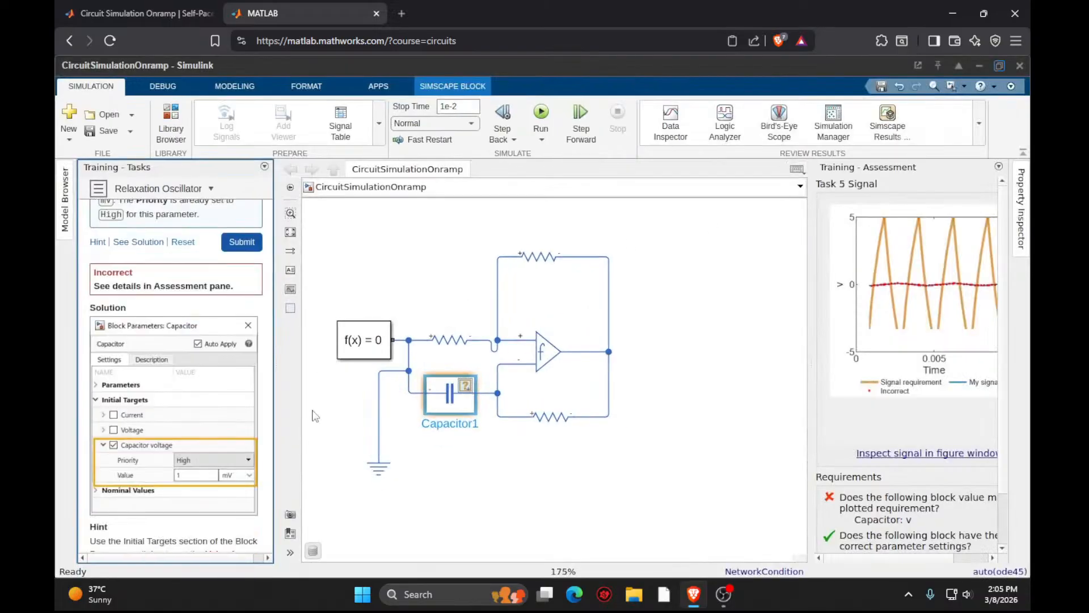
click(981, 67)
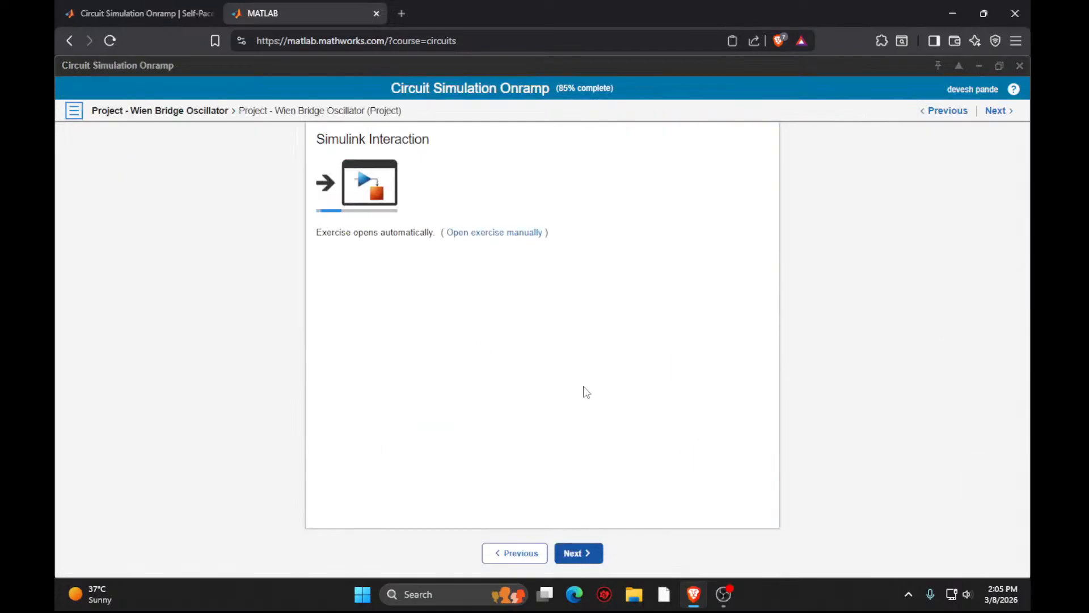
click(585, 559)
click(521, 553)
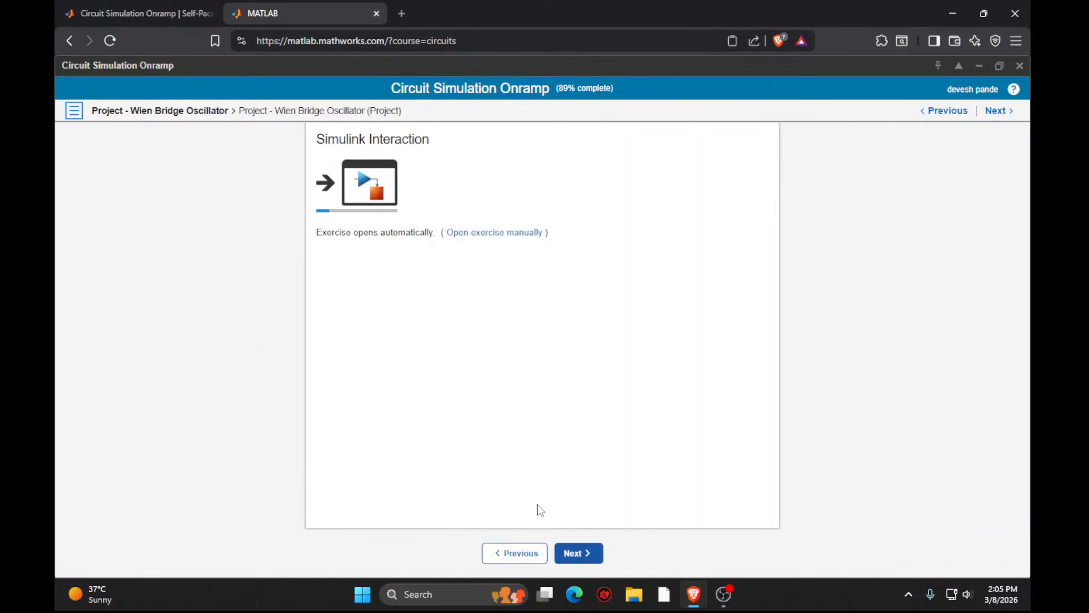
click(809, 172)
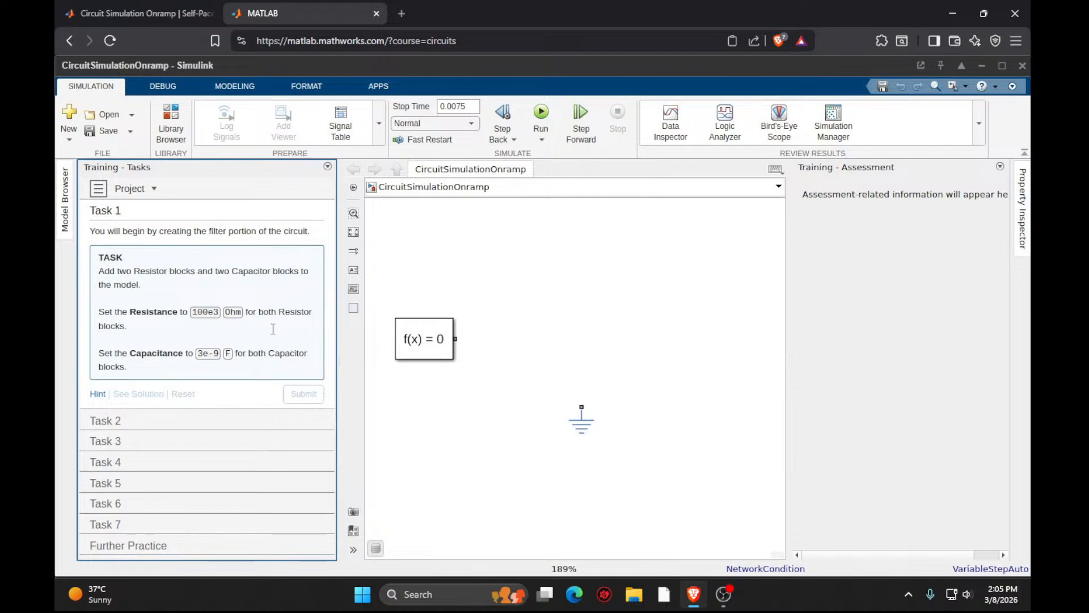
Add a Resistor block to the model above the ground block and paste a duplicate of it.
double_click(605, 337)
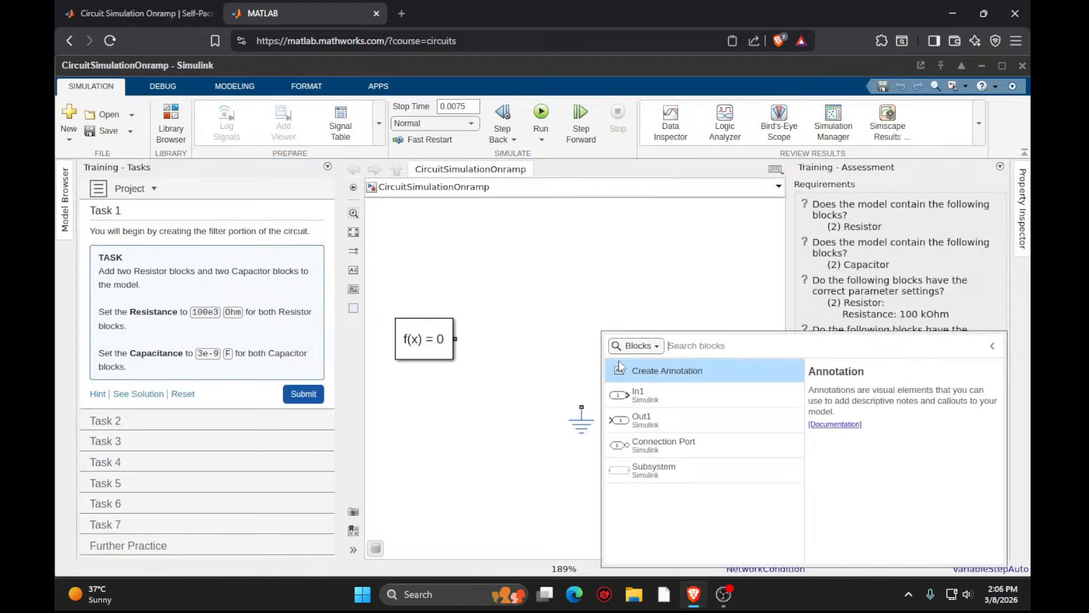
text(resistor)
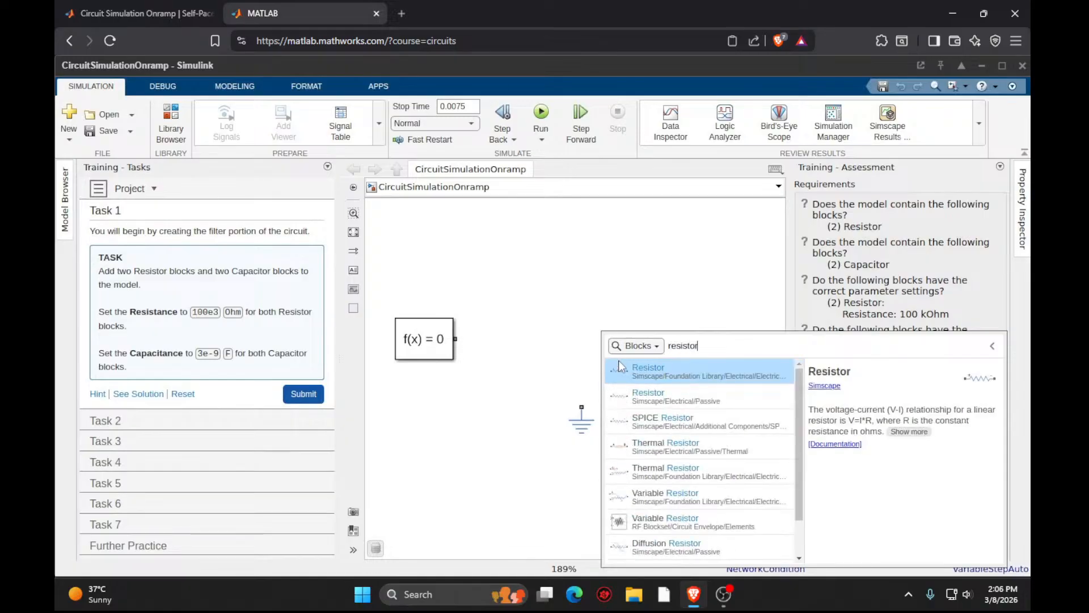
click(644, 366)
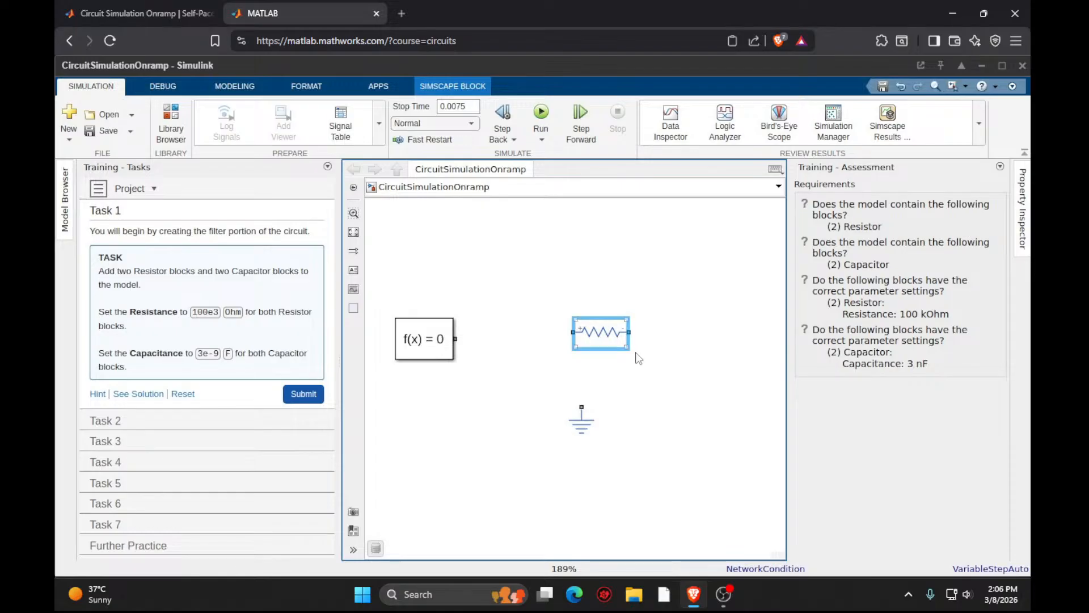
click(594, 341)
key(ctrl+v)
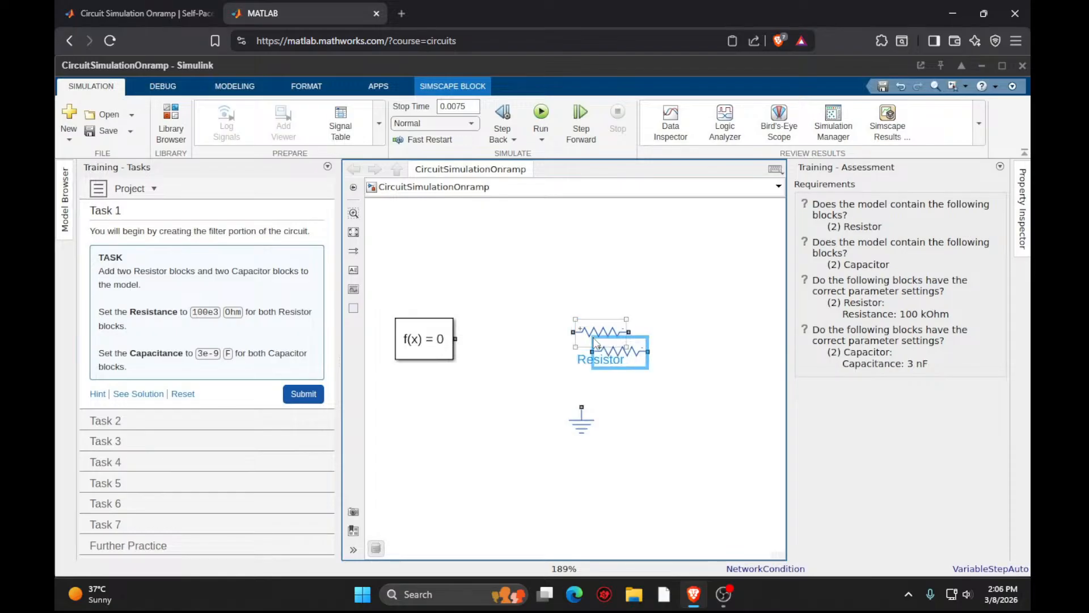
Add two Capacitor blocks and space them apart, one above and one below the resistors' level.
double_click(719, 465)
text(capa)
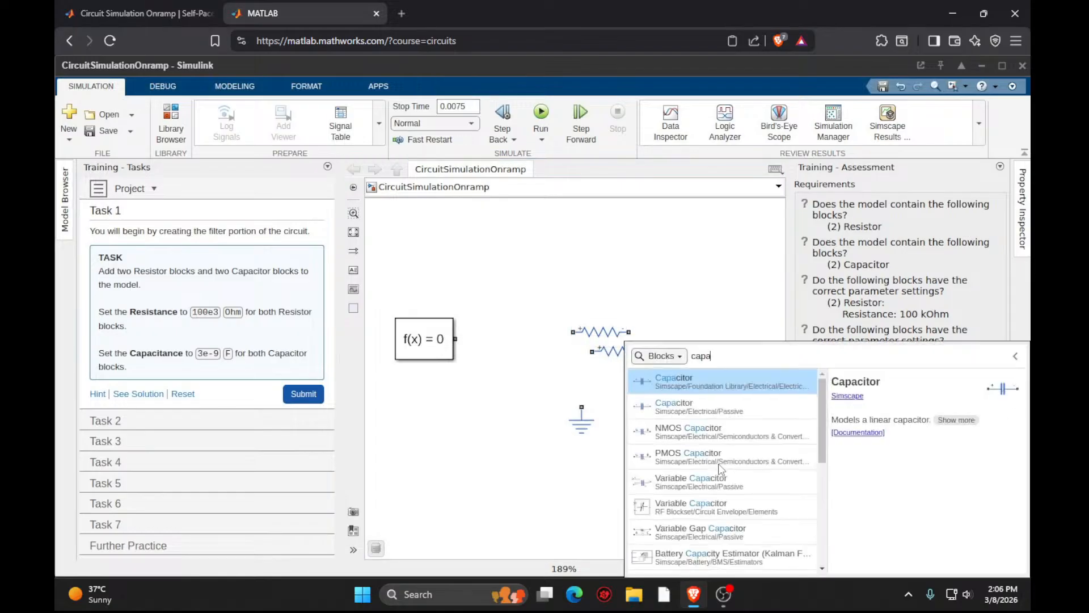
click(662, 408)
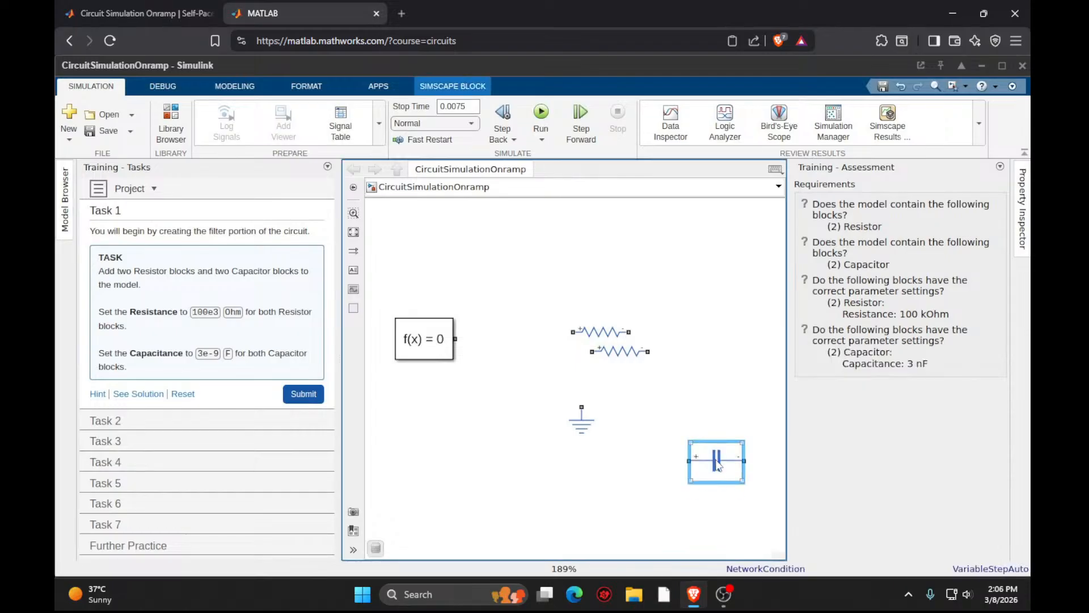
click(720, 467)
key(ctrl+v)
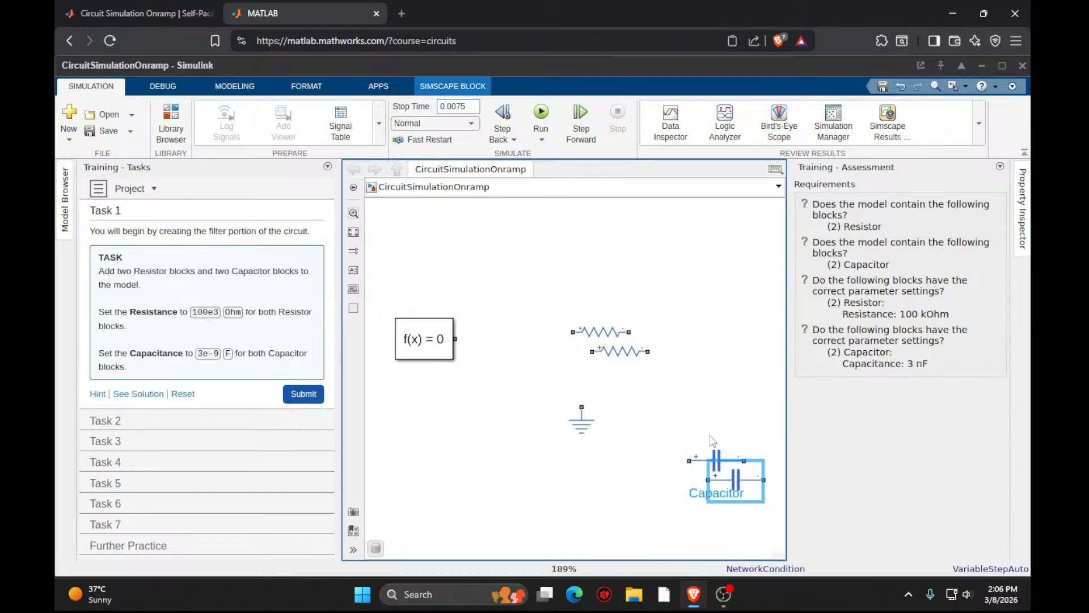
drag(713, 442, 698, 255)
drag(736, 480, 717, 422)
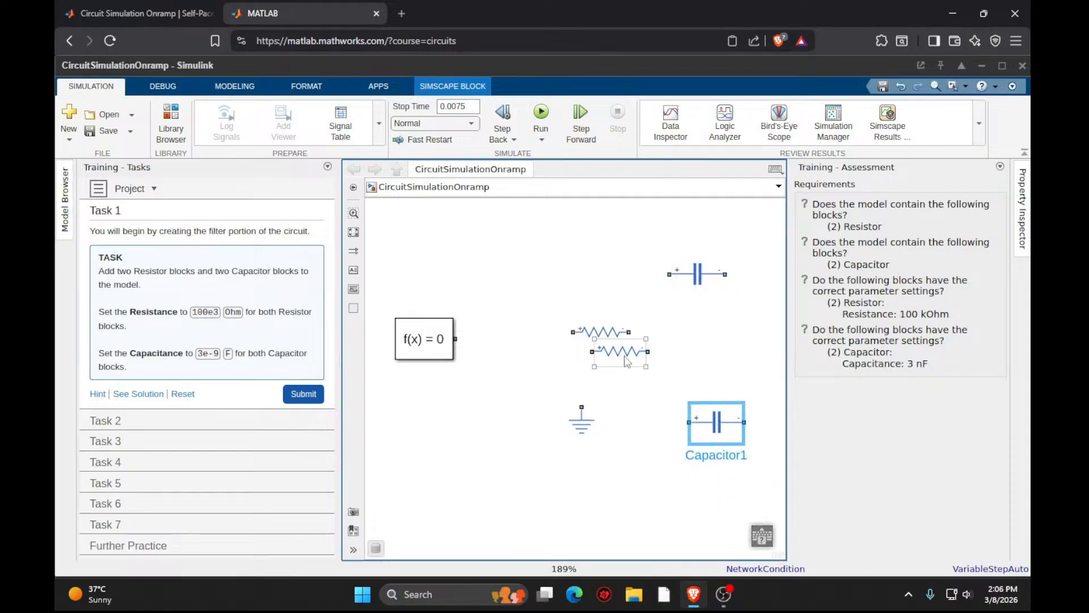
Delete the duplicate resistor and the upper capacitor, keeping one block of each type.
click(620, 351)
key(Delete)
click(721, 266)
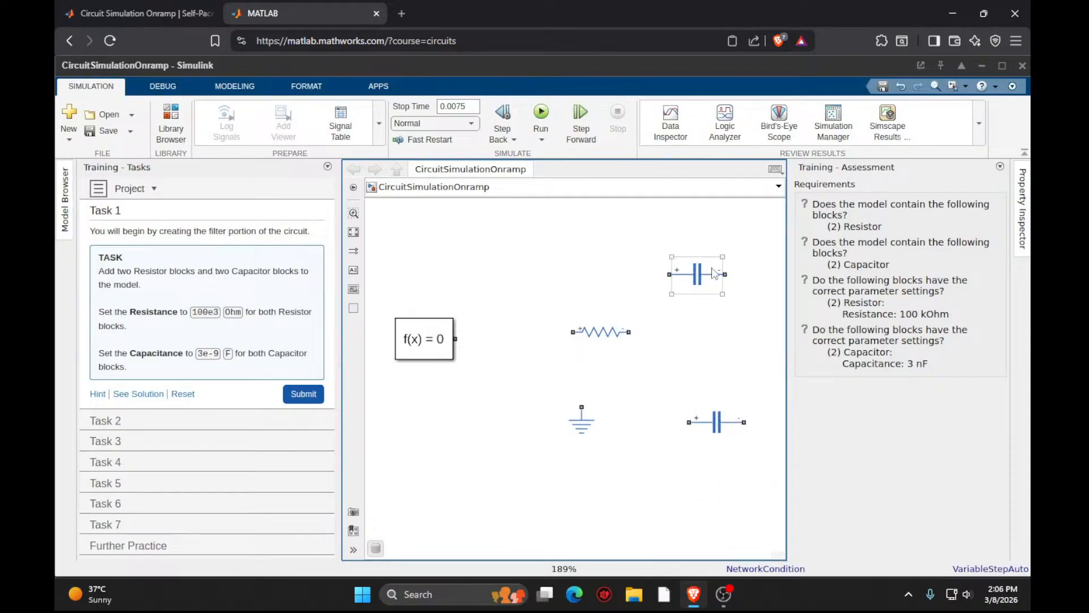
key(Delete)
Set the remaining resistor's Resistance to 100e3 Ohm.
click(597, 344)
double_click(598, 344)
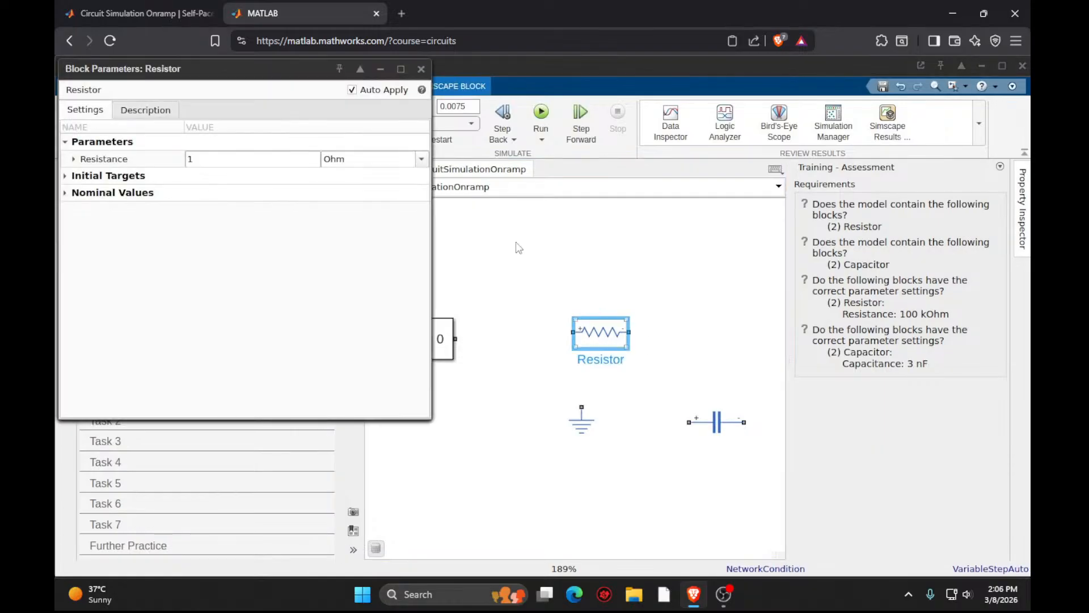
drag(274, 63, 604, 142)
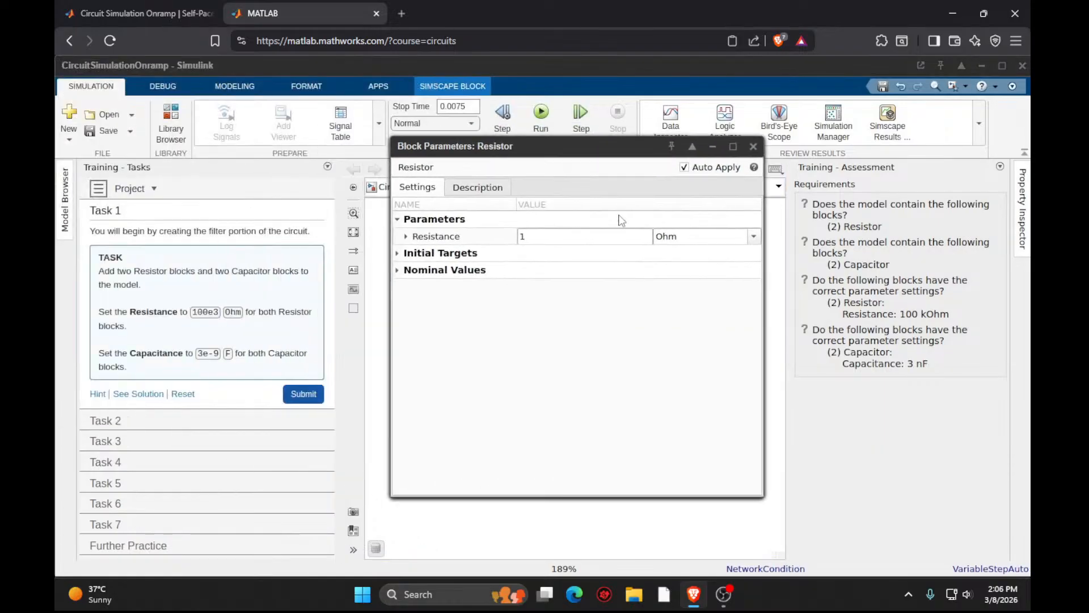
click(566, 234)
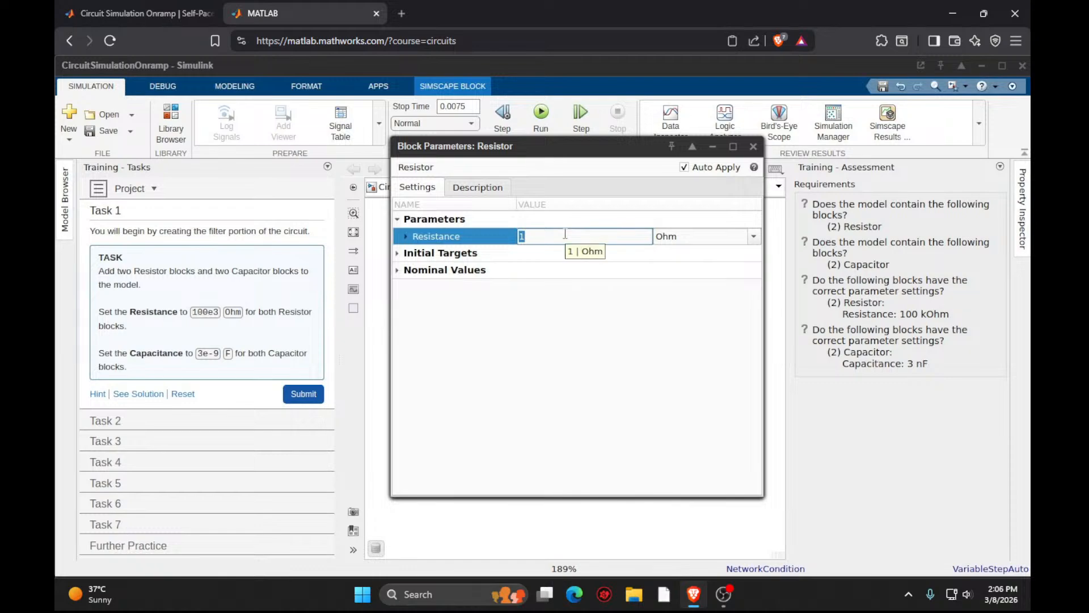
text(00e3)
key(ctrl+a)
key(Home)
text(1)
key(Return)
Set the remaining capacitor's Capacitance to 3e-9 F and submit Task 1 for assessment.
click(712, 421)
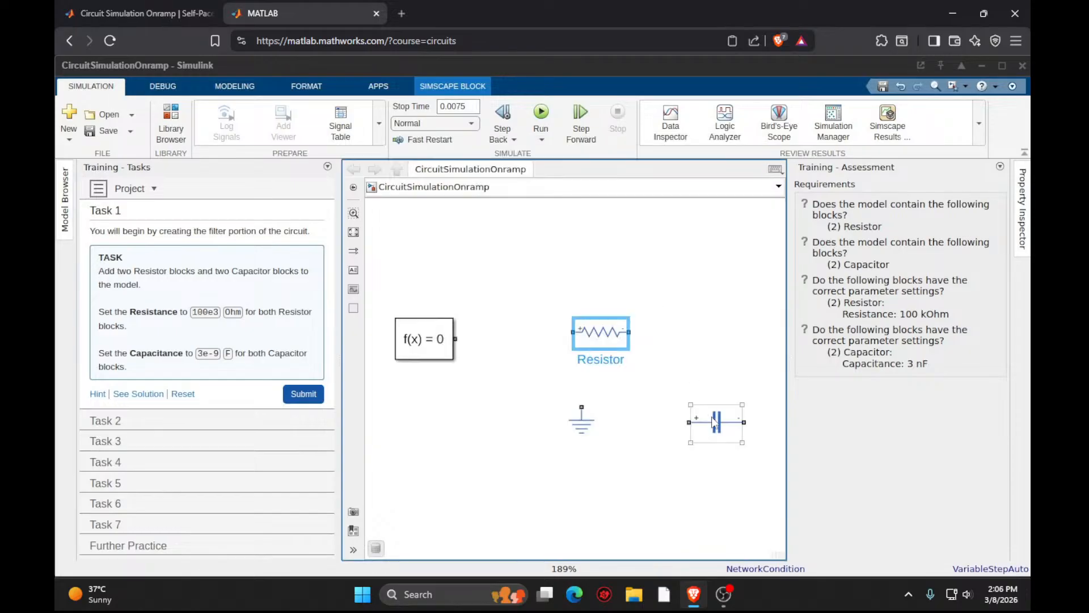
double_click(714, 423)
click(244, 159)
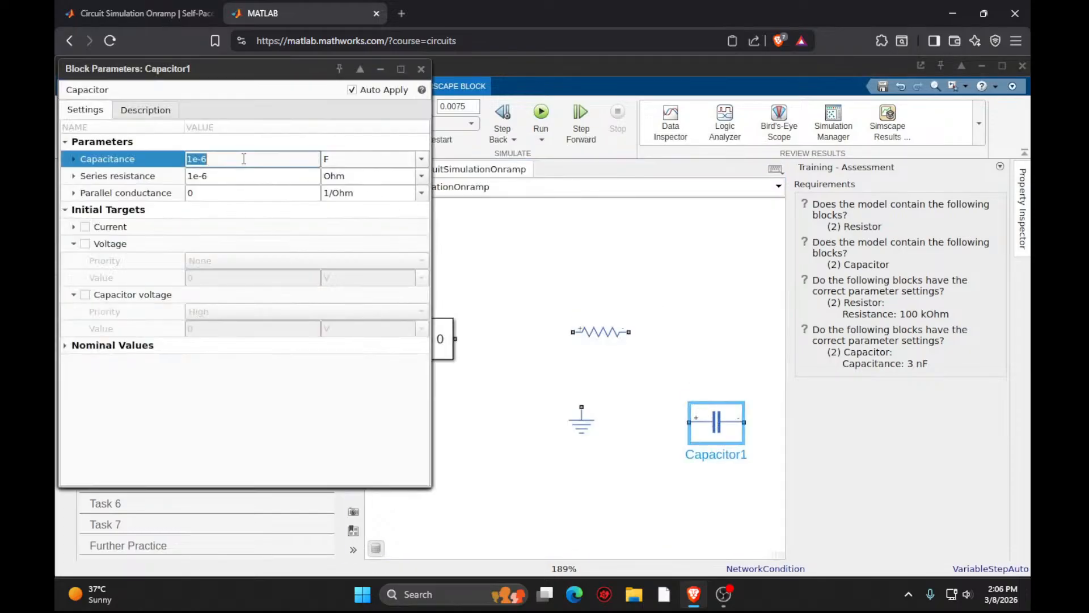
key(BackSpace)
click(422, 159)
click(397, 211)
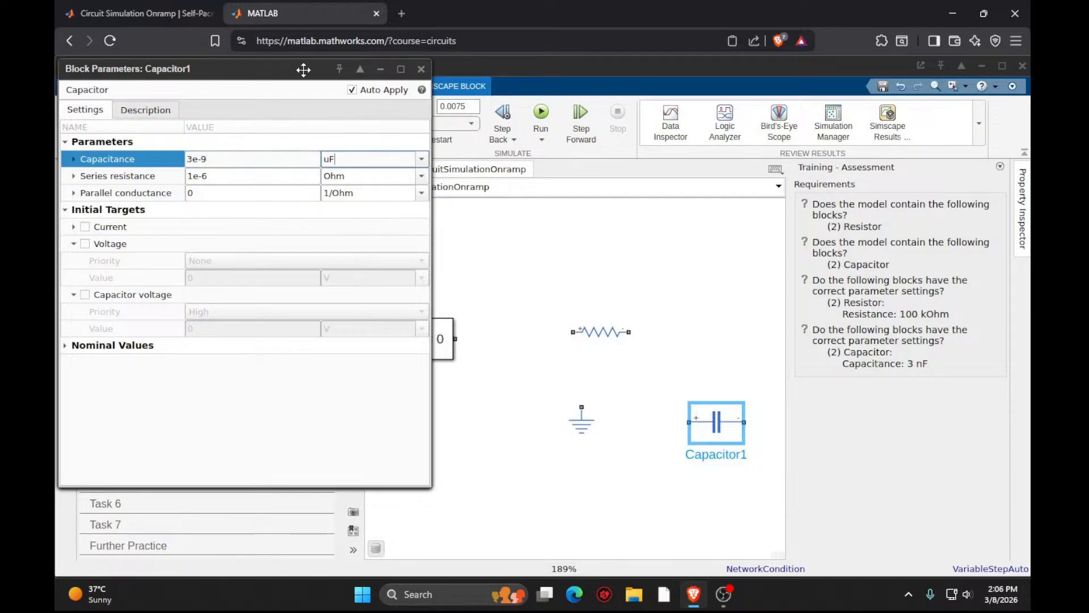
drag(303, 69, 665, 222)
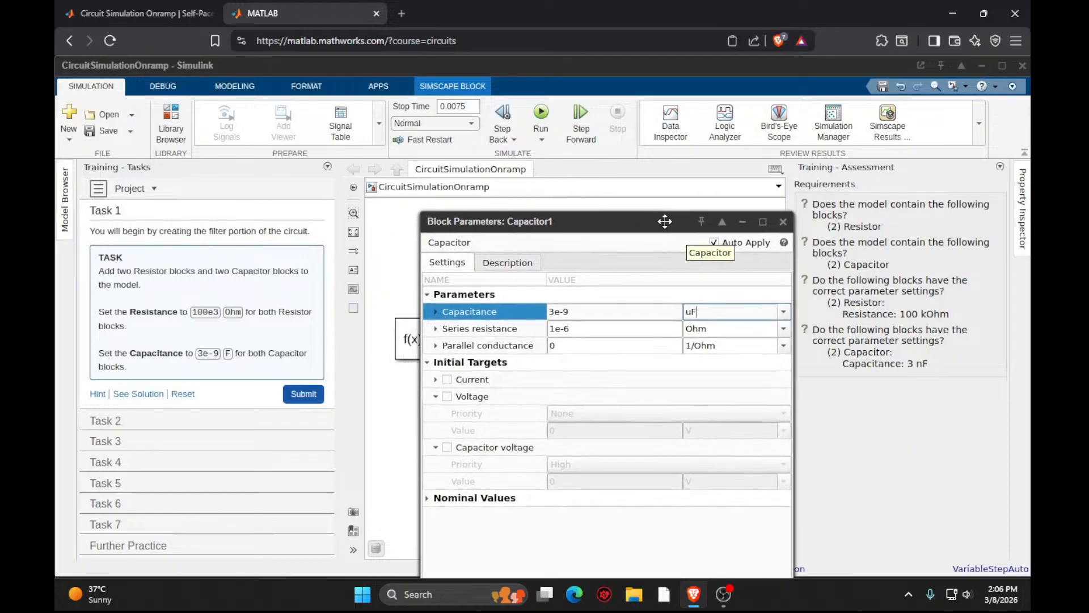
click(783, 312)
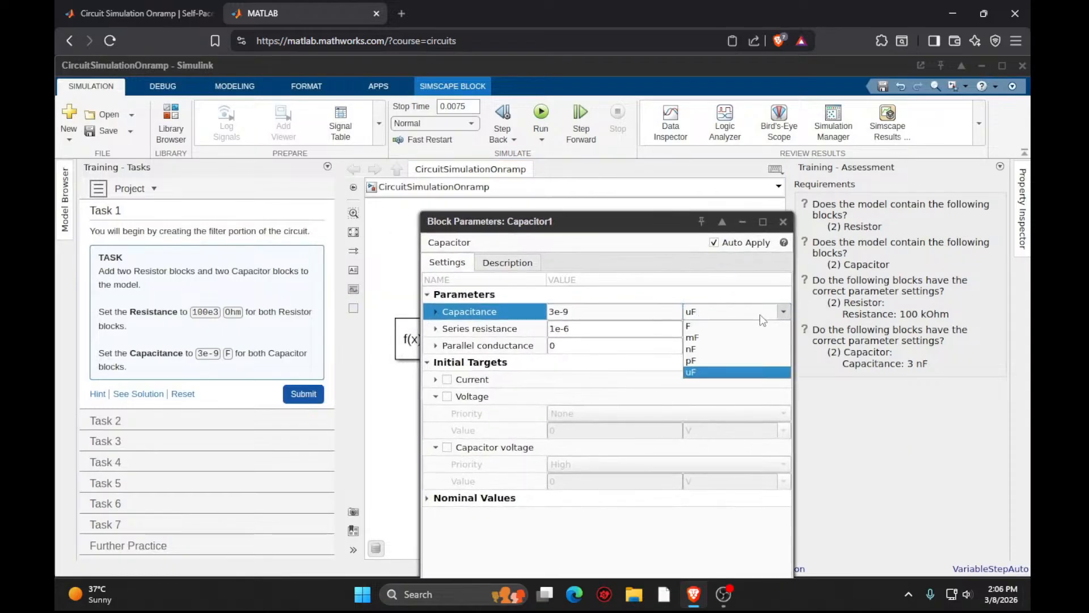
click(738, 324)
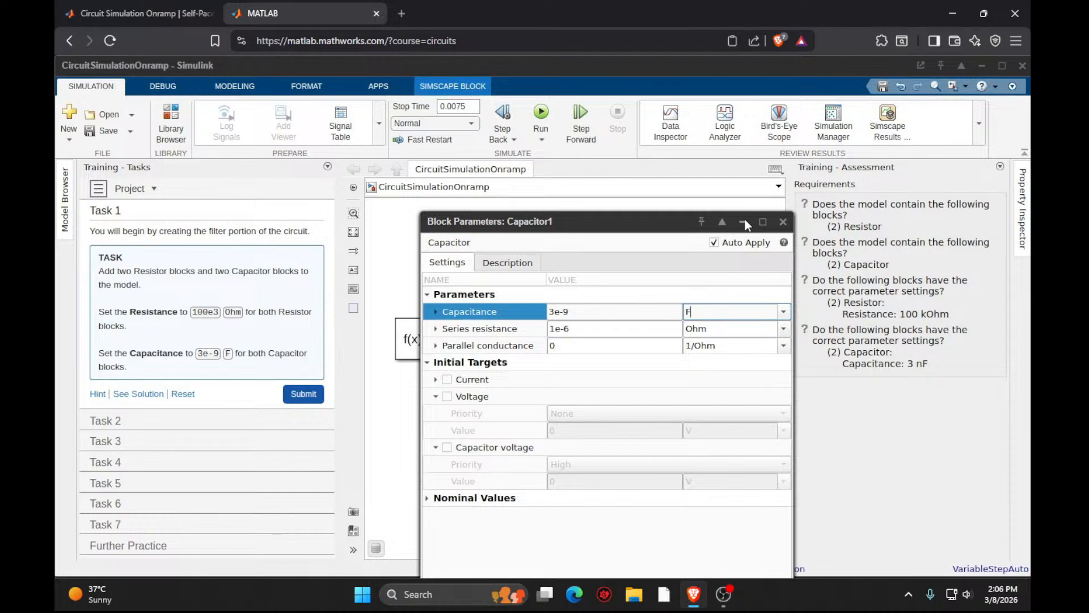
click(681, 333)
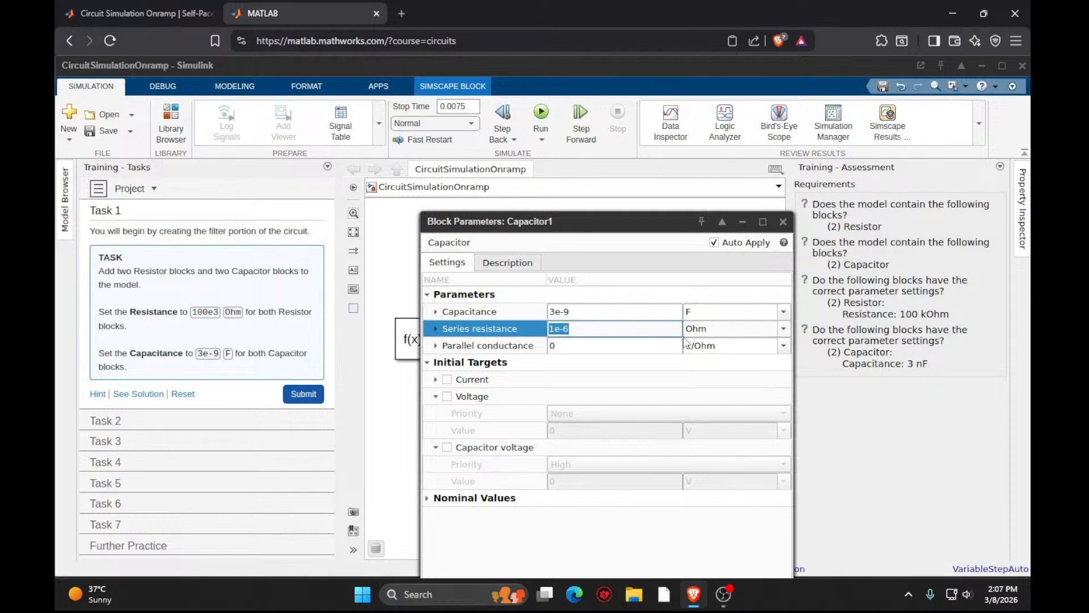
key(Return)
click(304, 393)
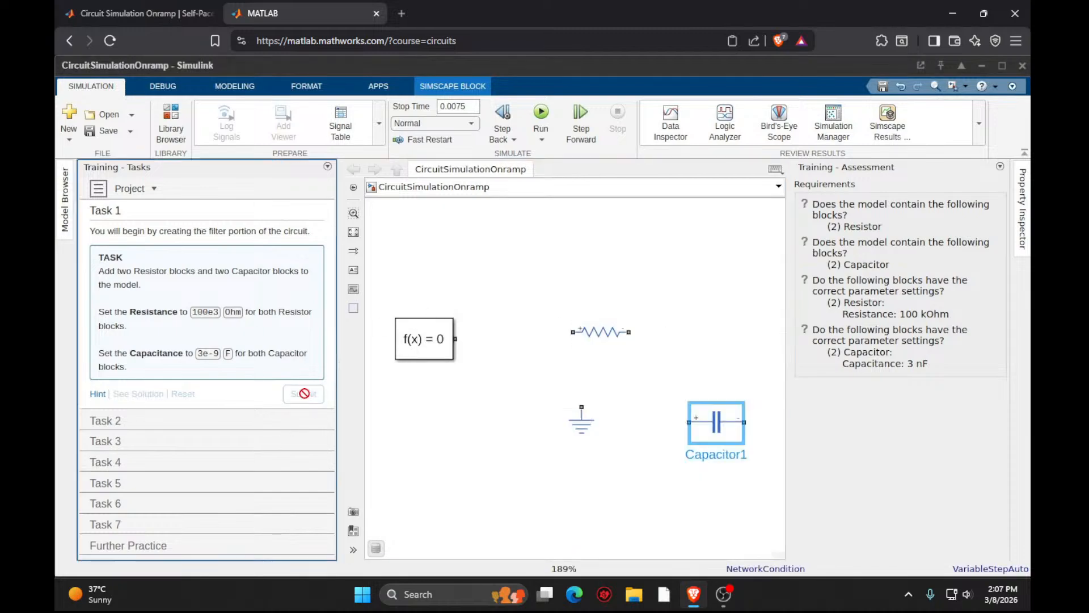
Duplicate the configured resistor and capacitor, and resubmit Task 1 to move on to Task 2.
click(617, 334)
key(ctrl+c)
key(ctrl+v)
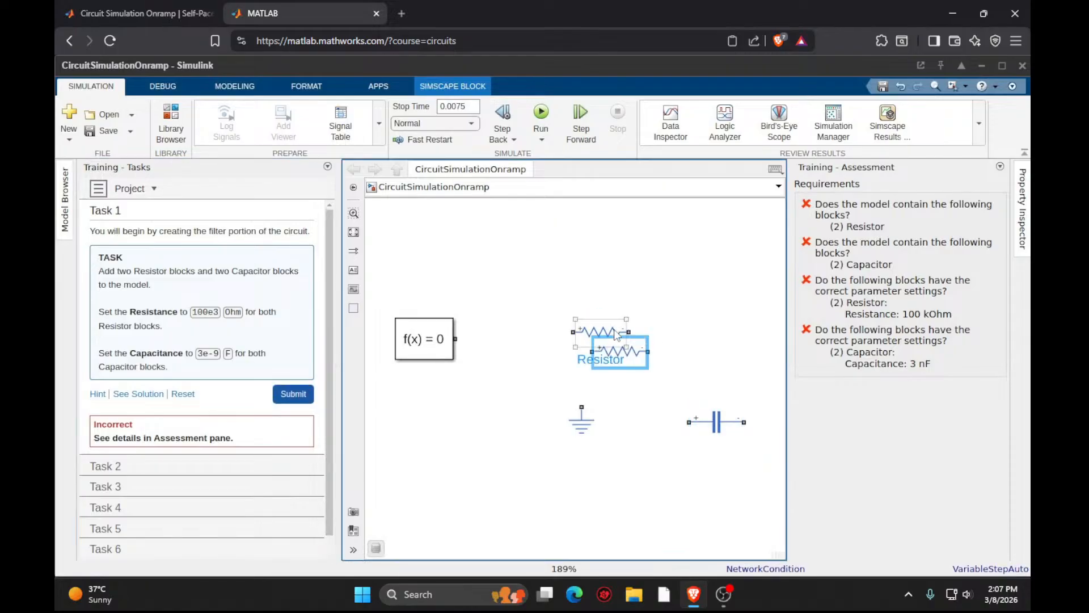
click(726, 429)
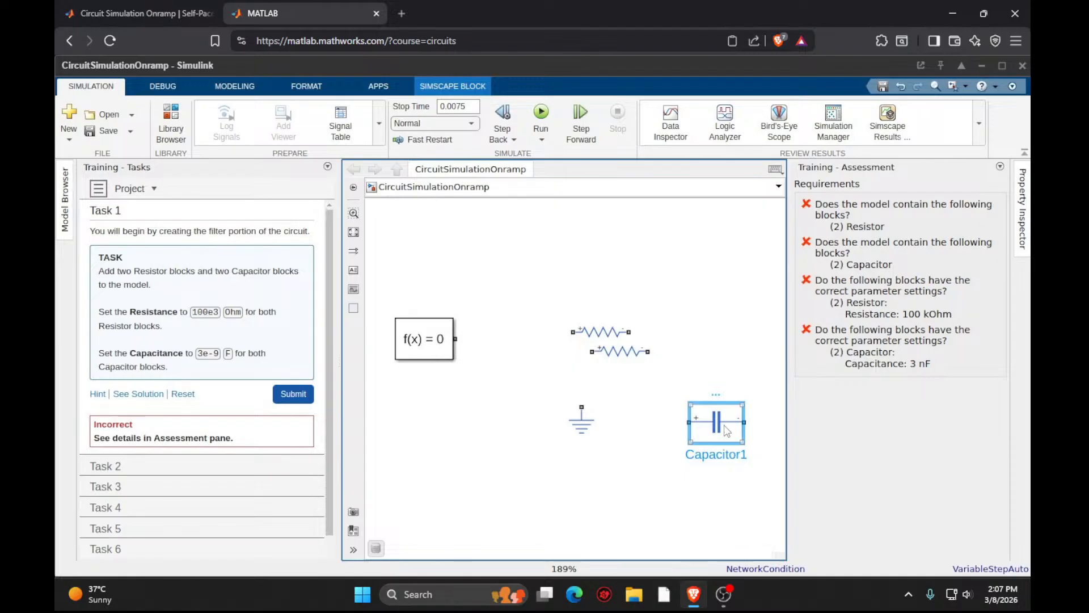
key(ctrl+c)
key(ctrl+v)
click(301, 393)
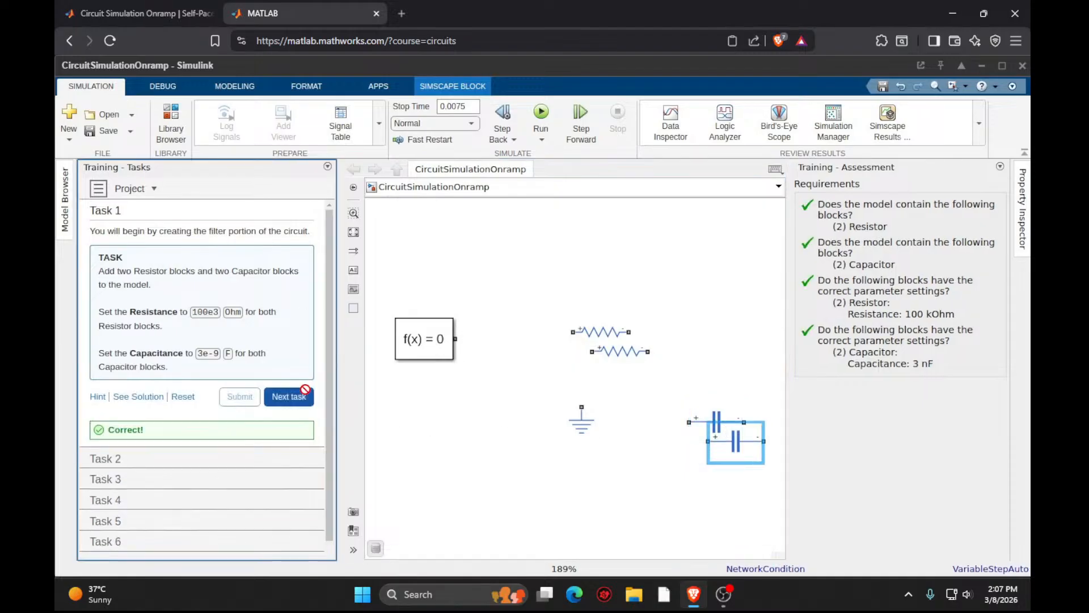
click(295, 400)
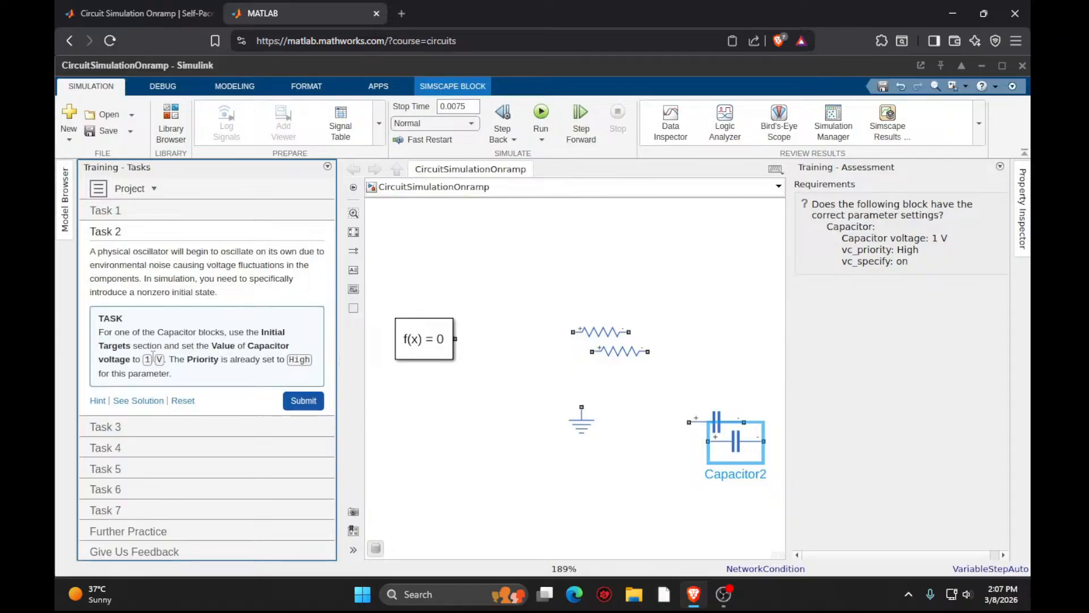
Enable the Capacitor voltage initial target on the lower capacitor, set its value to 1 V, and submit Task 2.
double_click(738, 447)
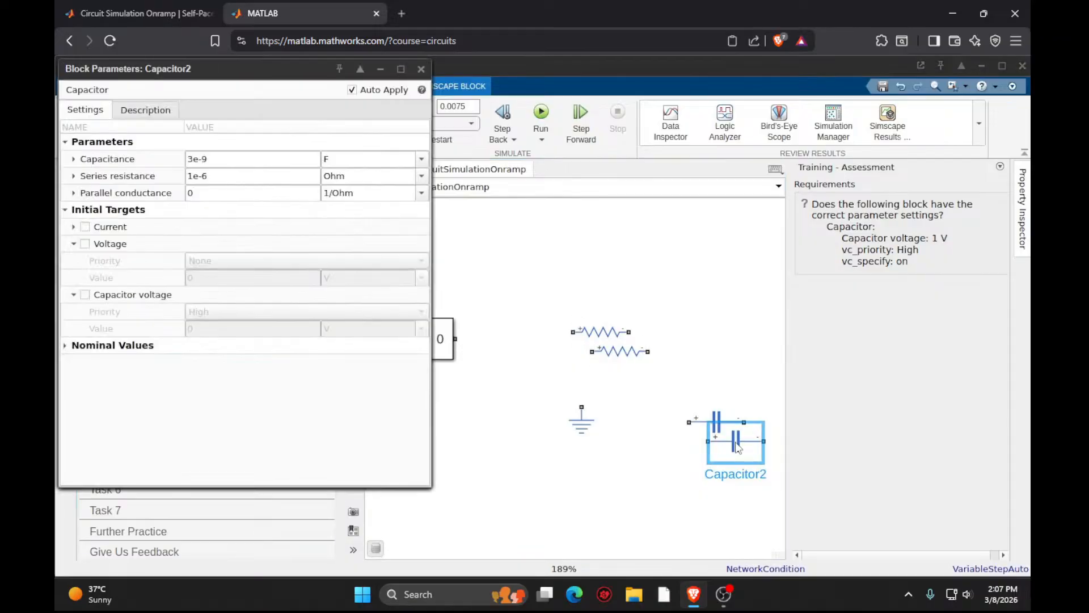
click(86, 295)
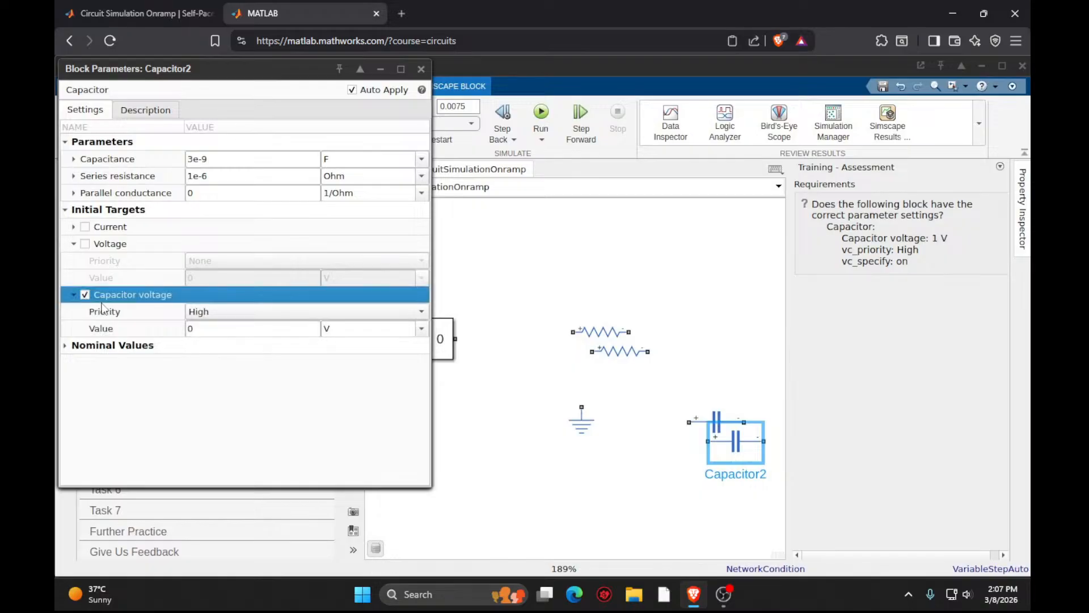
click(230, 328)
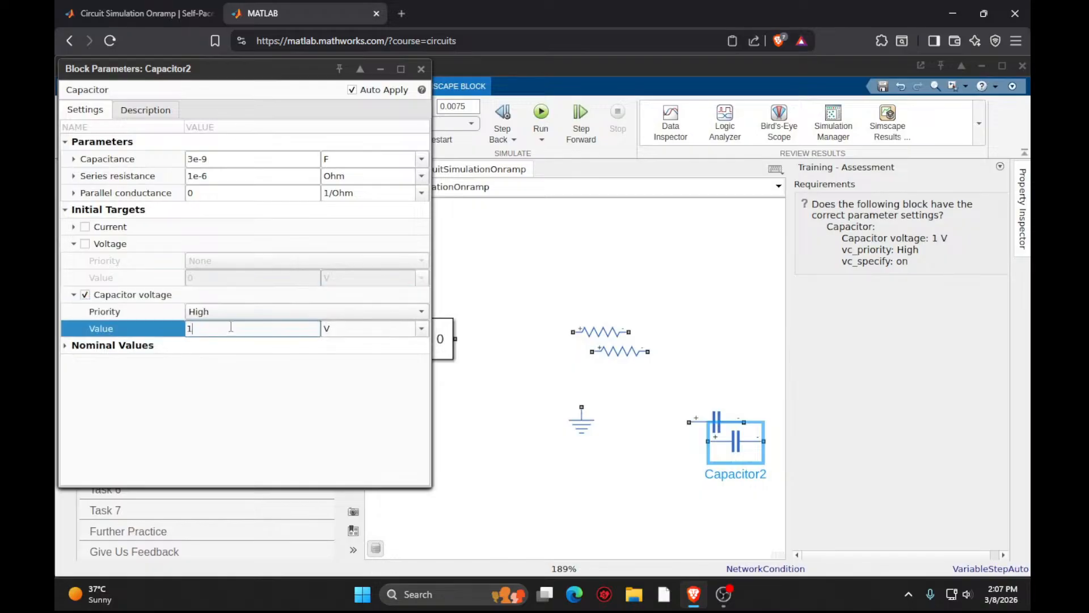
text(1)
key(Return)
click(421, 69)
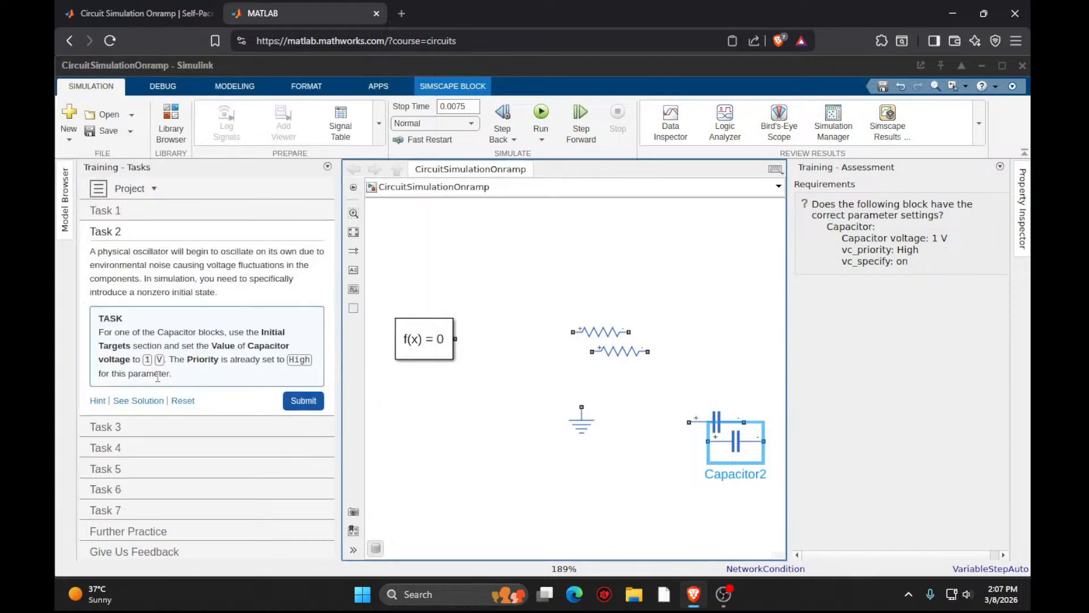
click(302, 400)
click(303, 401)
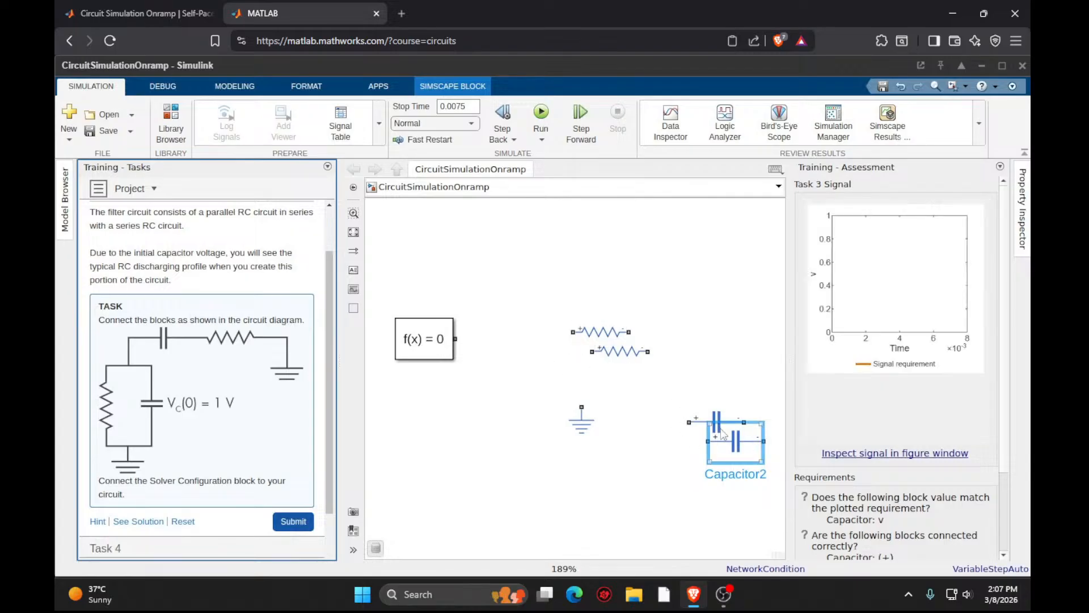
Rotate one resistor upright and place it near the Solver Configuration block, and move the second resistor horizontally above the circuit area.
click(605, 335)
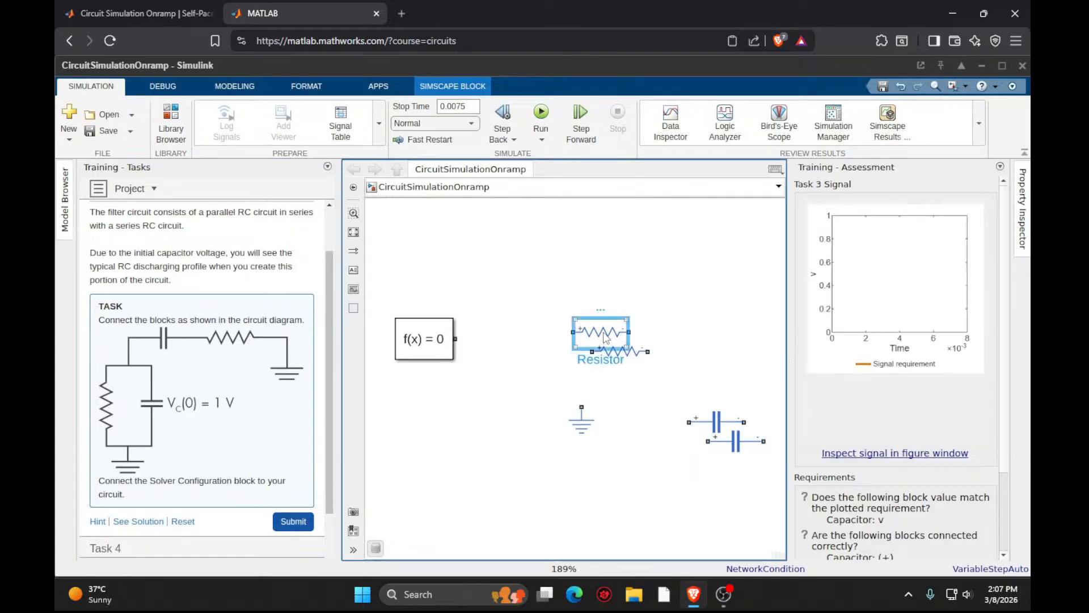
key(ctrl+r)
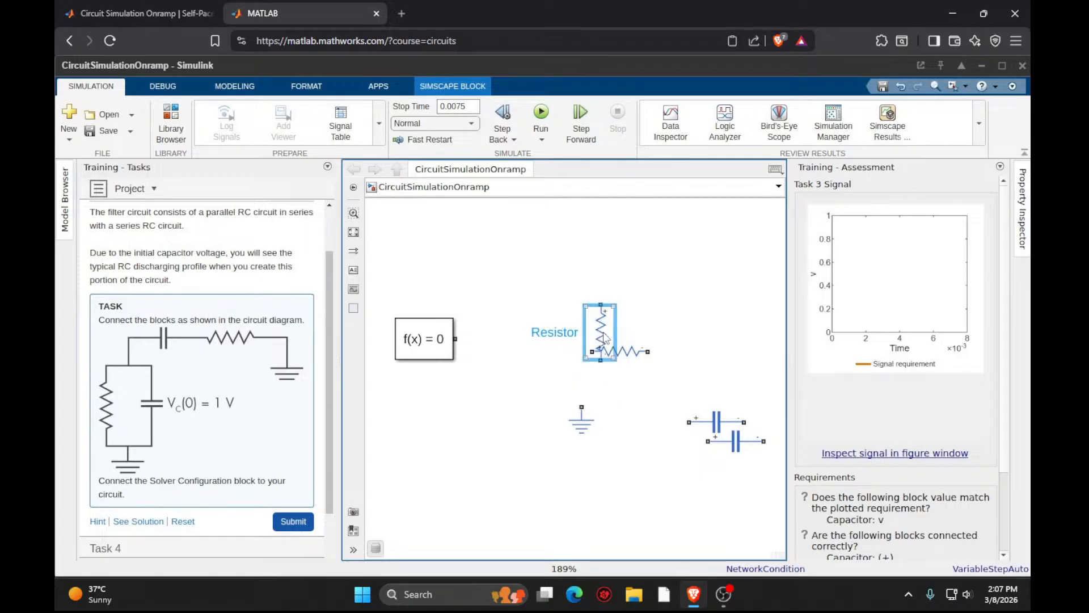
drag(605, 336, 521, 310)
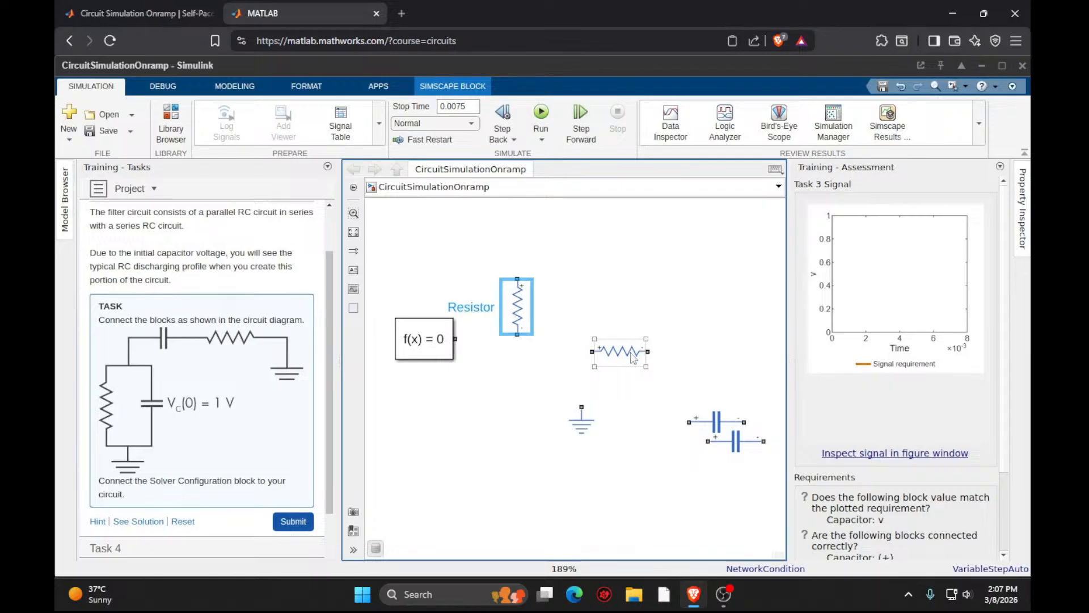
drag(637, 354, 687, 225)
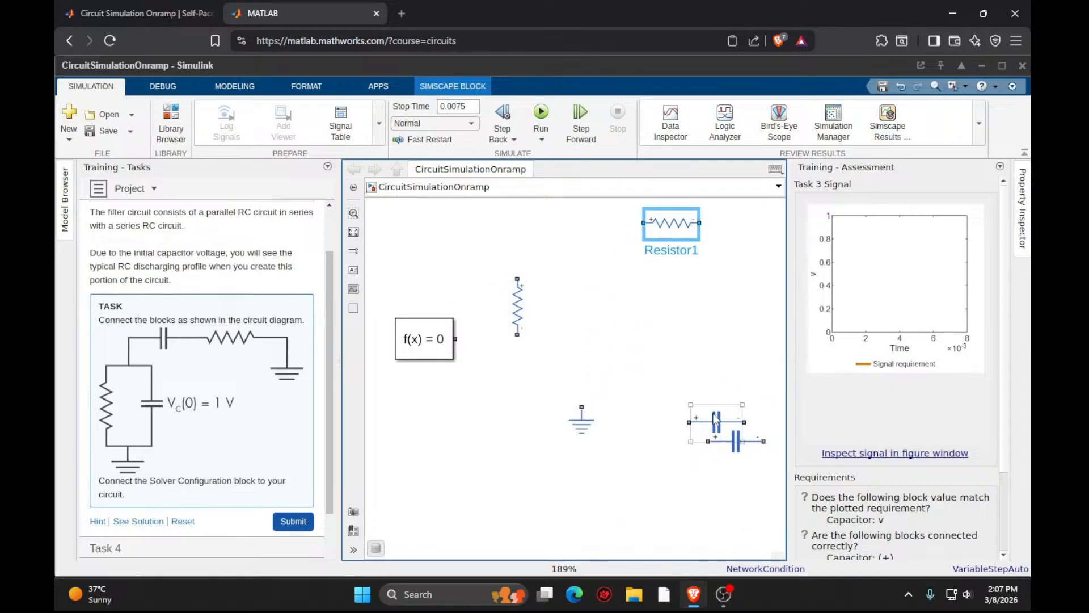
Rotate one capacitor upright and place it parallel to the upright resistor.
drag(720, 431, 650, 289)
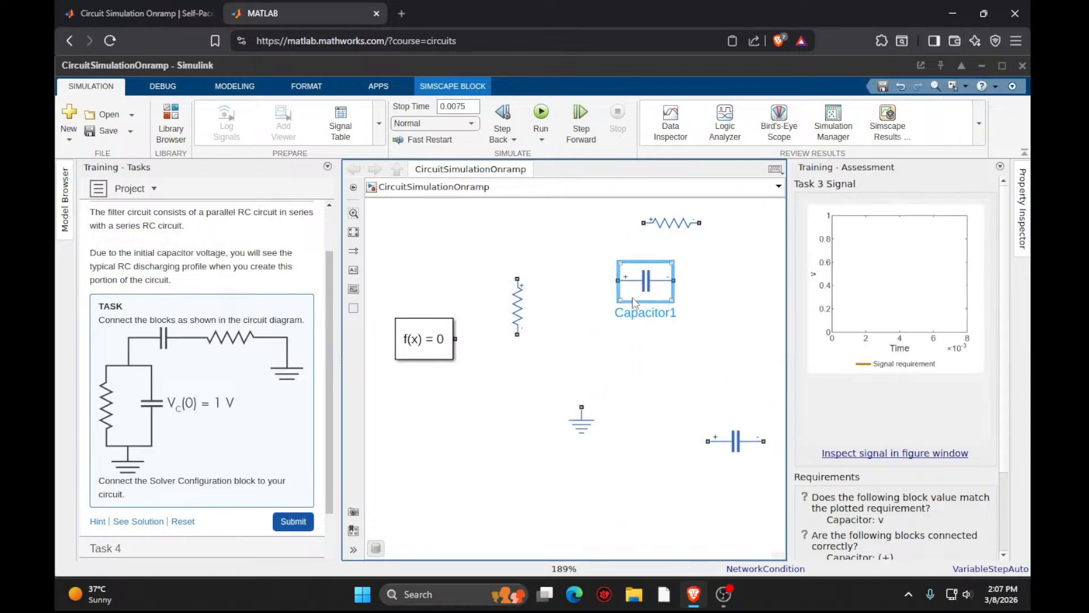
key(ctrl+r)
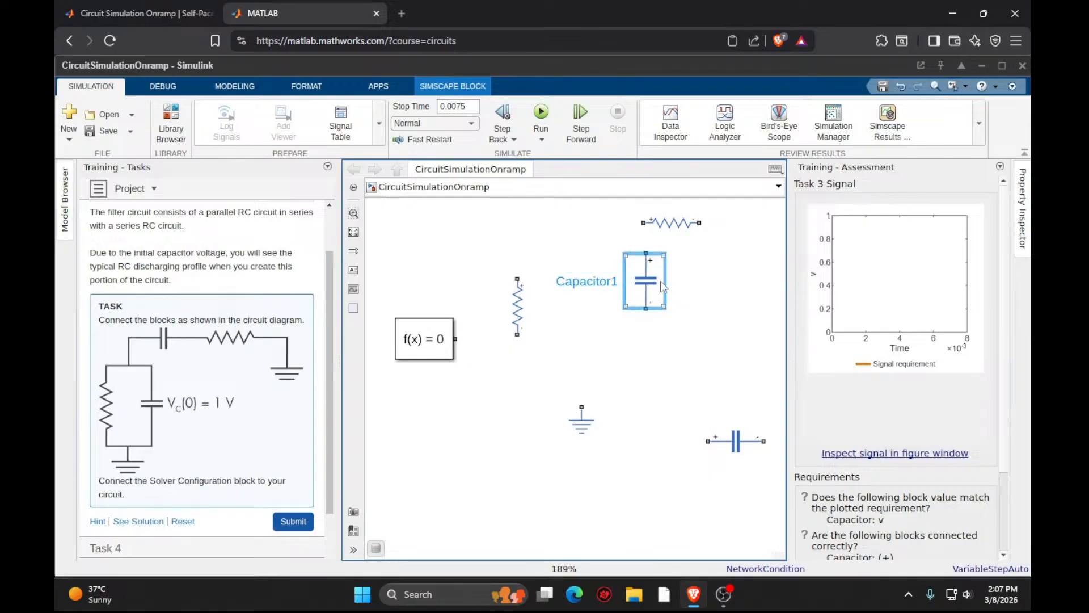
drag(651, 274, 584, 301)
Connect the lower ends of the upright resistor and capacitor, and attach the Electrical Reference to that wire.
mouse_move(584, 412)
mouse_down()
mouse_move(552, 380)
mouse_move(559, 373)
mouse_up()
drag(581, 335, 519, 335)
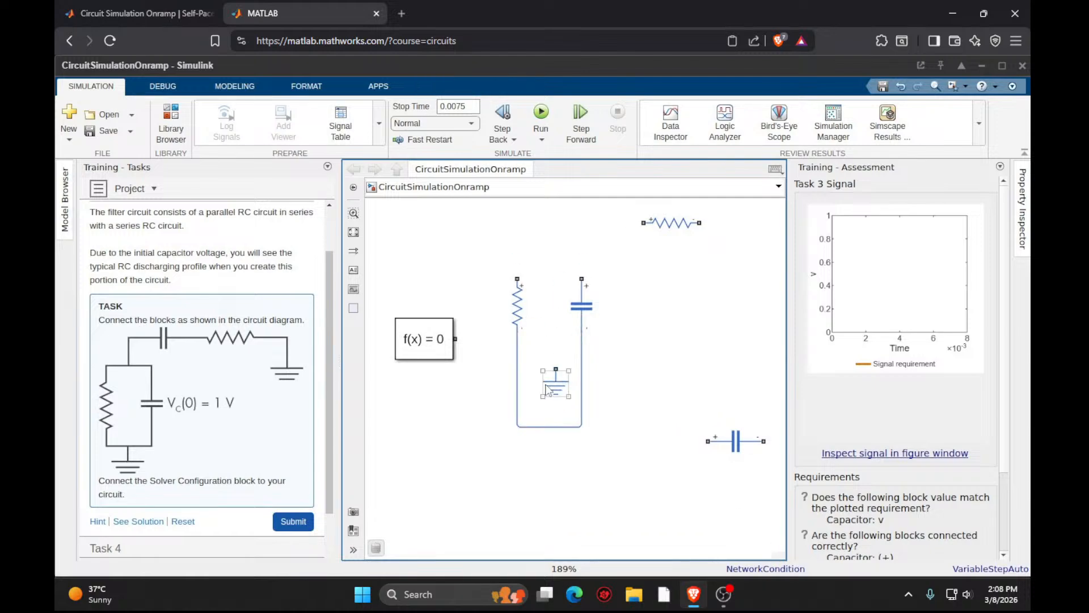
mouse_move(547, 388)
mouse_down()
mouse_move(547, 453)
mouse_move(556, 403)
mouse_move(556, 427)
mouse_up()
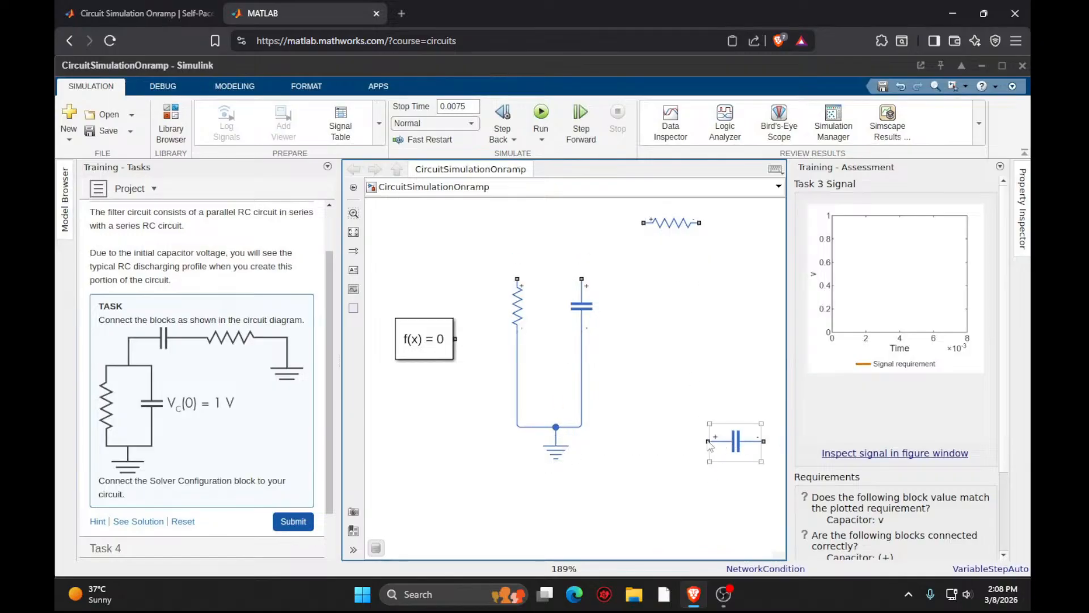
Wire the remaining capacitor and resistor in series between the parallel pair's upper node and the ground line.
drag(709, 445, 556, 262)
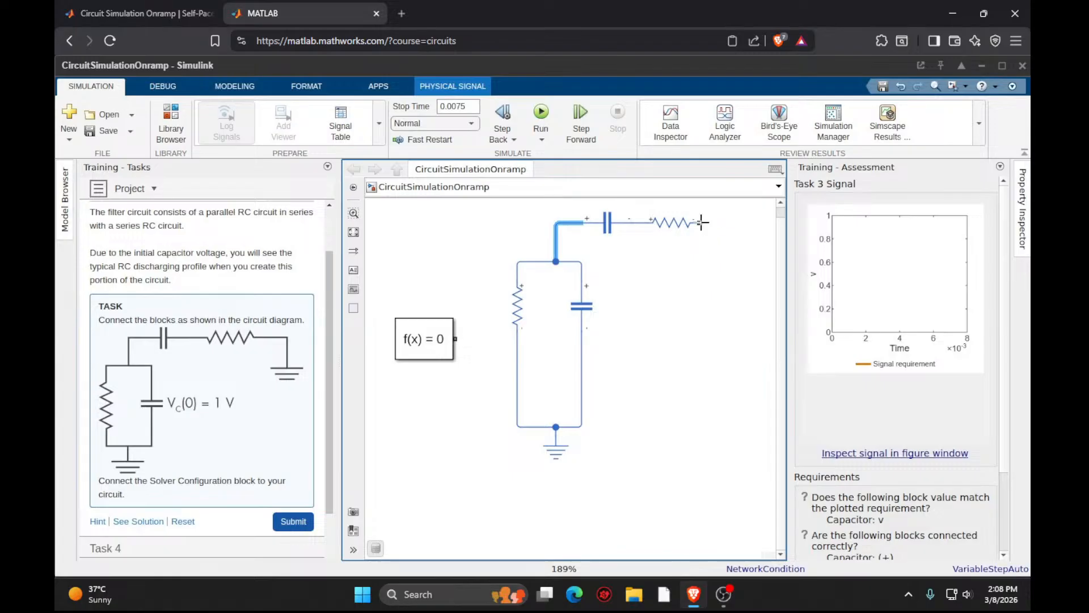
drag(699, 223, 563, 431)
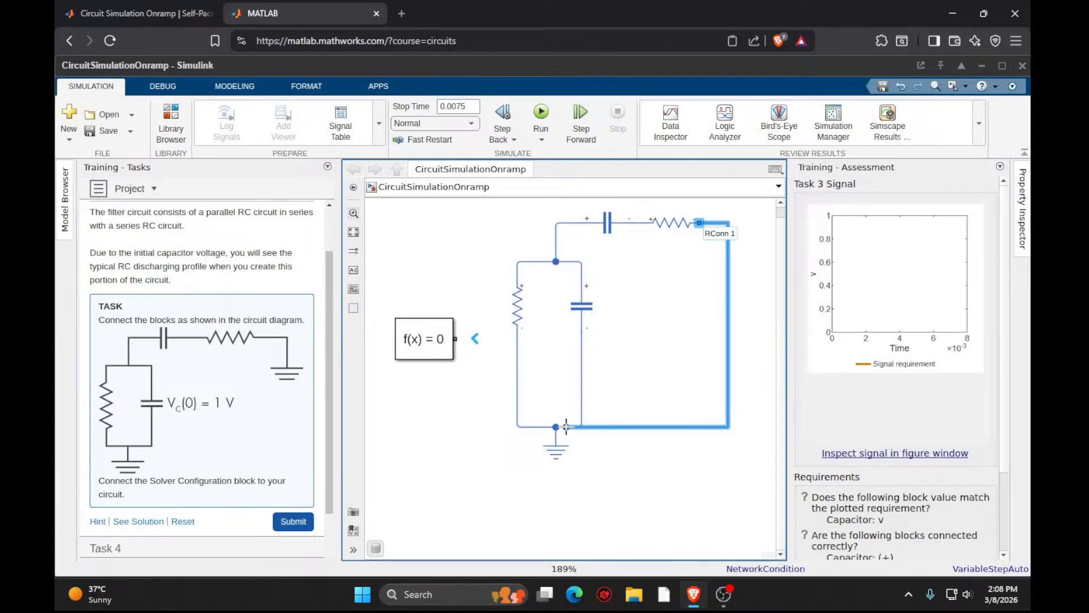
Connect the Solver Configuration block to the wire below the upright resistor and submit Task 3 for assessment.
drag(456, 339, 514, 339)
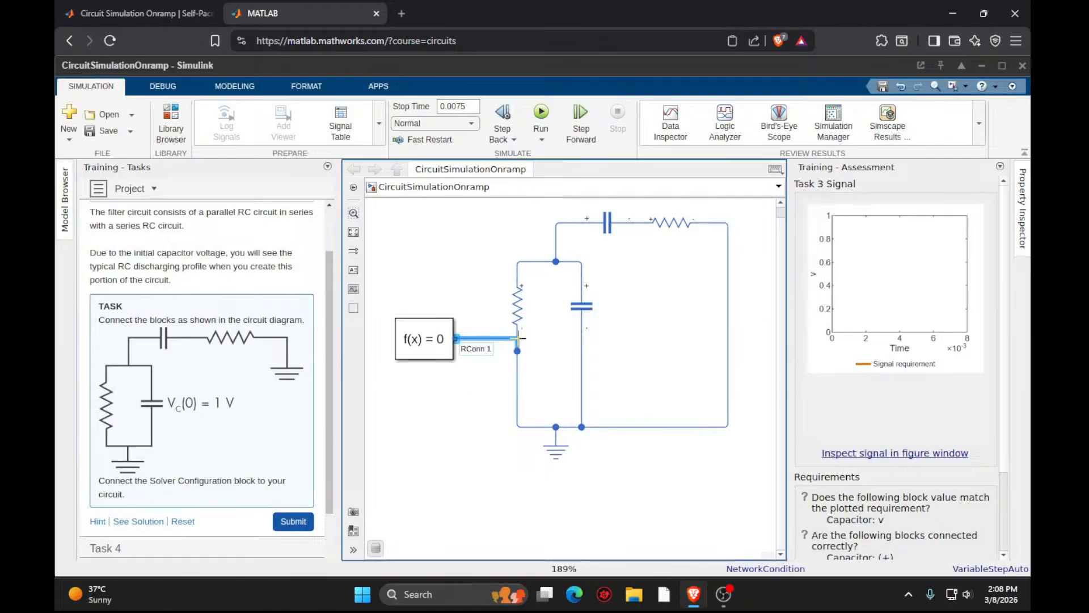
click(295, 520)
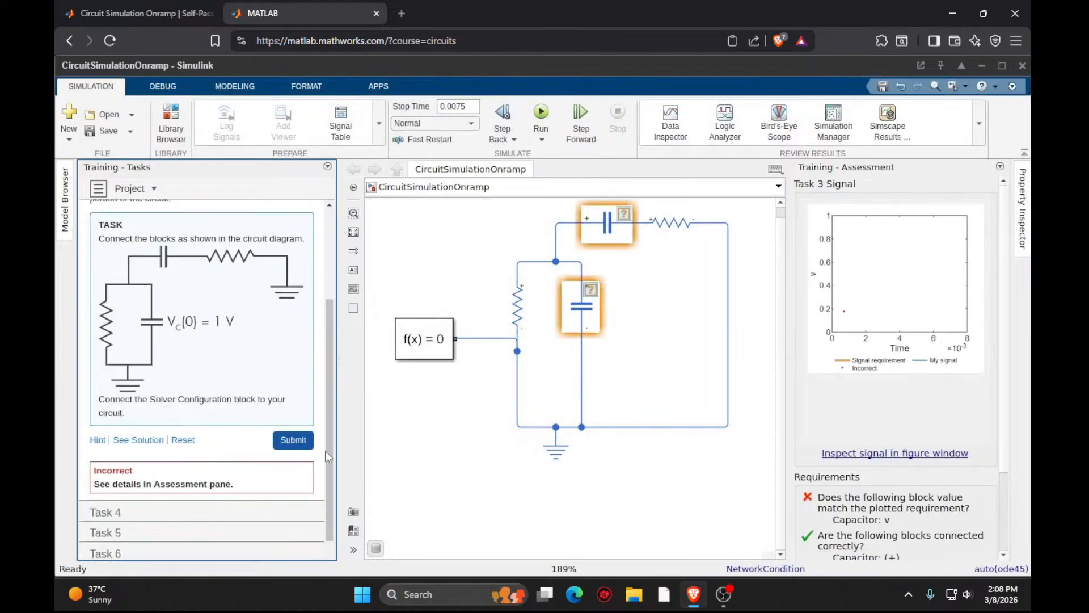
click(293, 440)
Open the Task 3 solution and compare its circuit diagram with the model.
click(138, 440)
scroll(127, 418, down, 5)
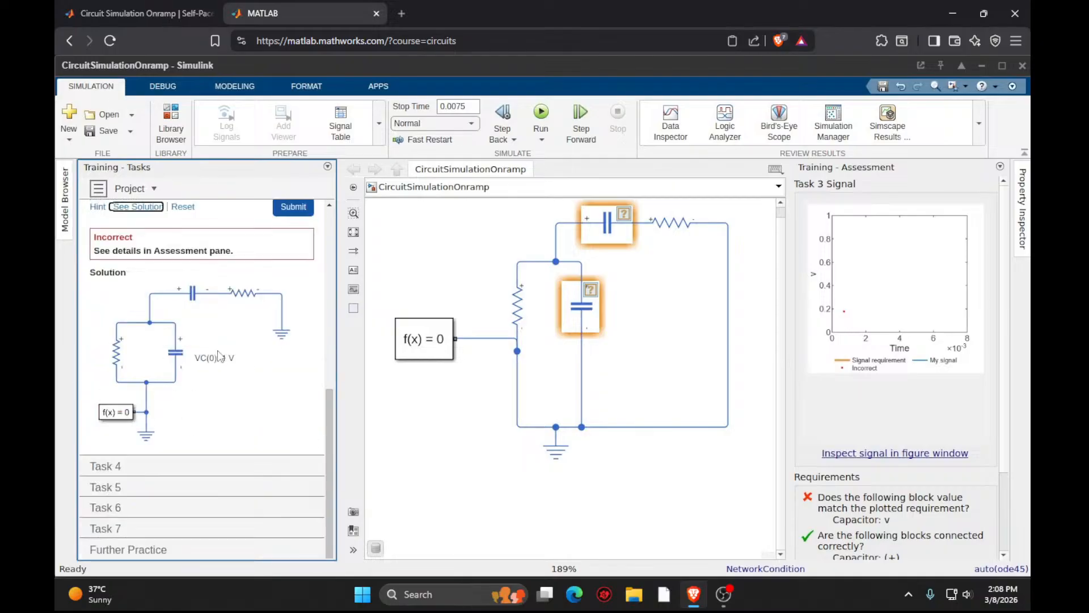
scroll(232, 351, up, 2)
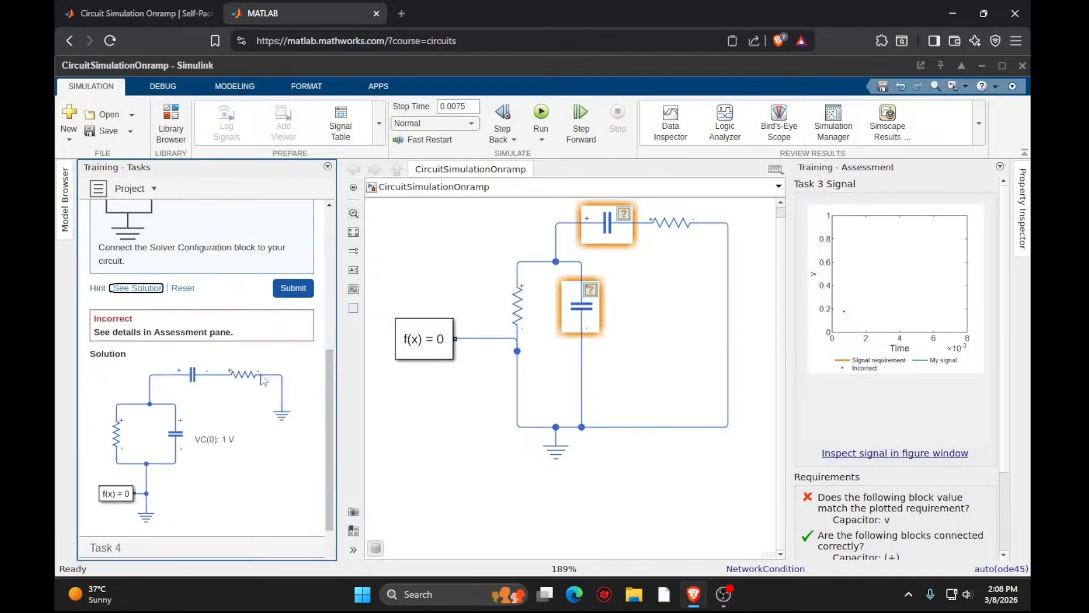
click(567, 317)
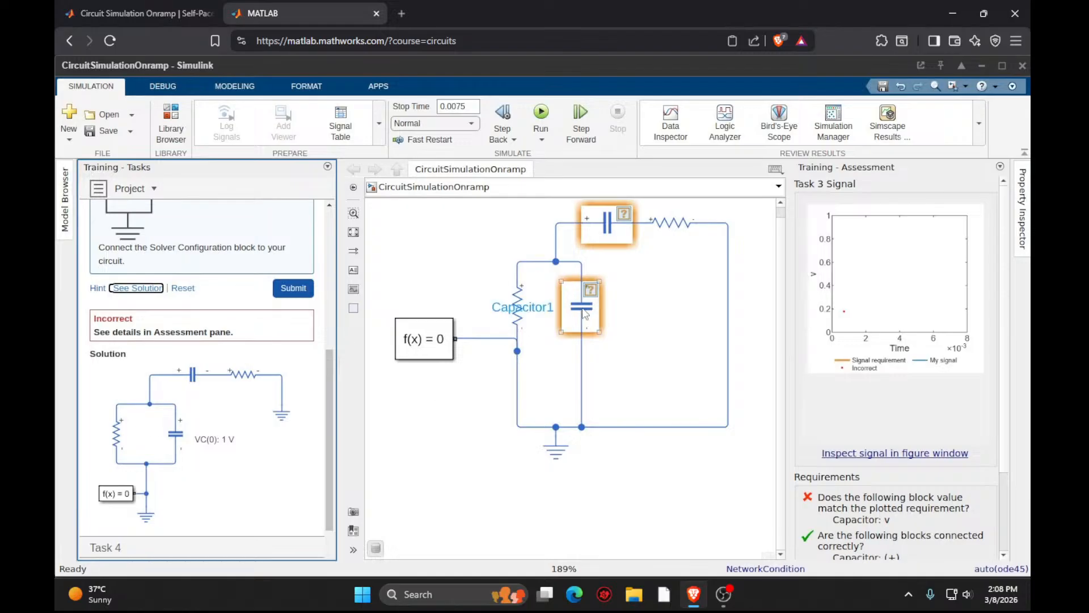
click(584, 314)
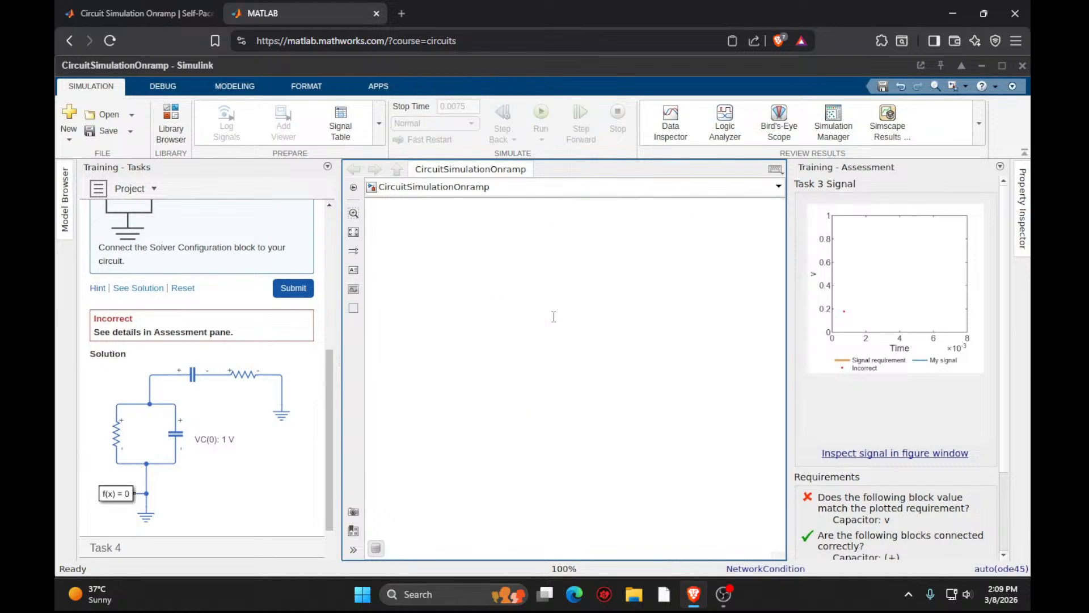
double_click(559, 407)
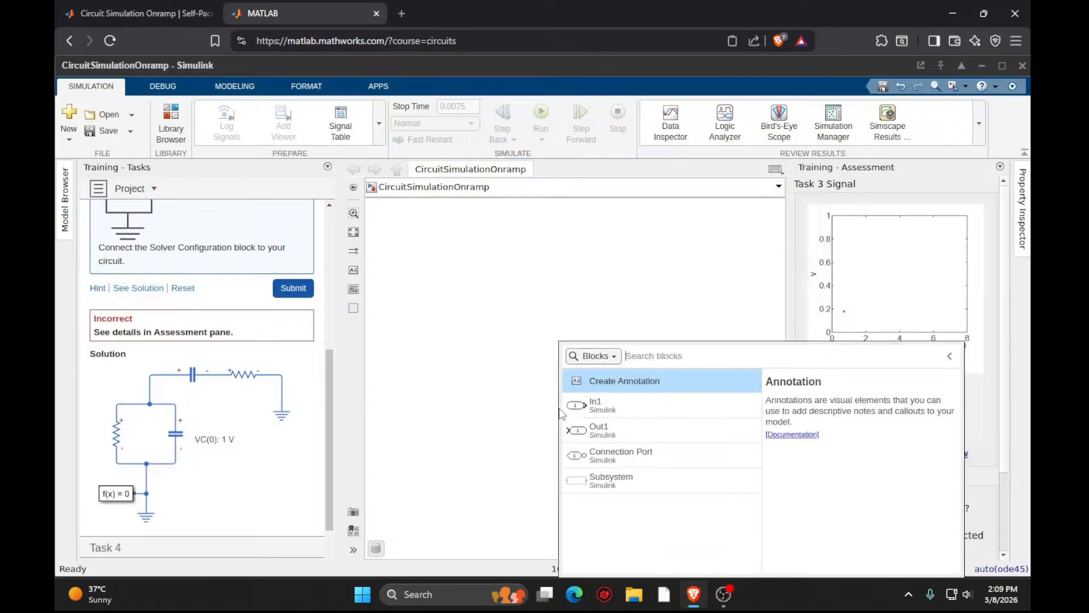
click(504, 372)
key(ctrl+z)
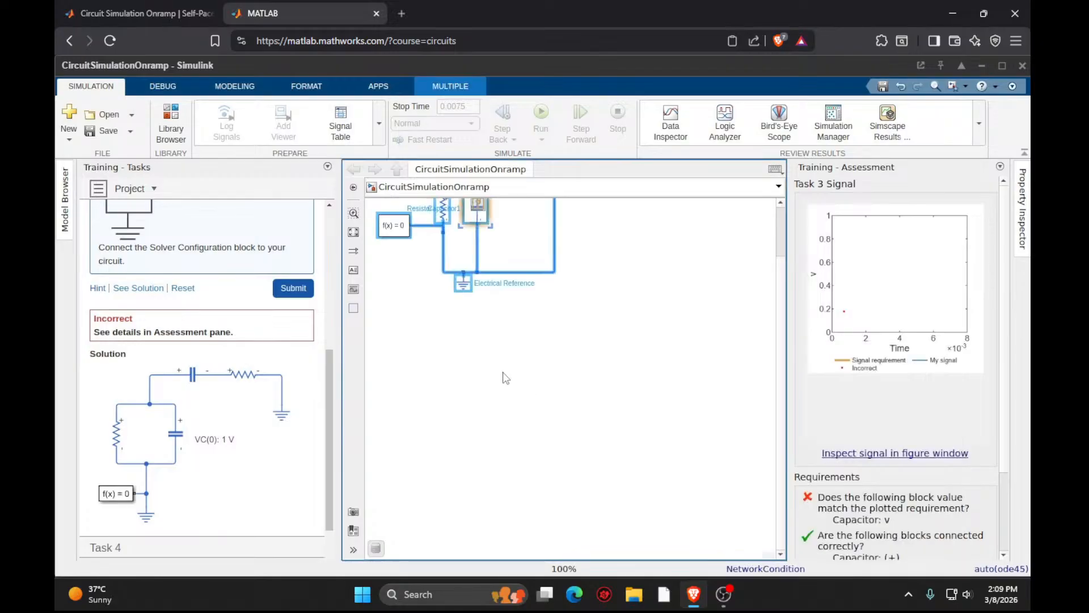
Clear the block selection and draw a short branch on the return wire from the series resistor to ground.
drag(784, 224, 778, 199)
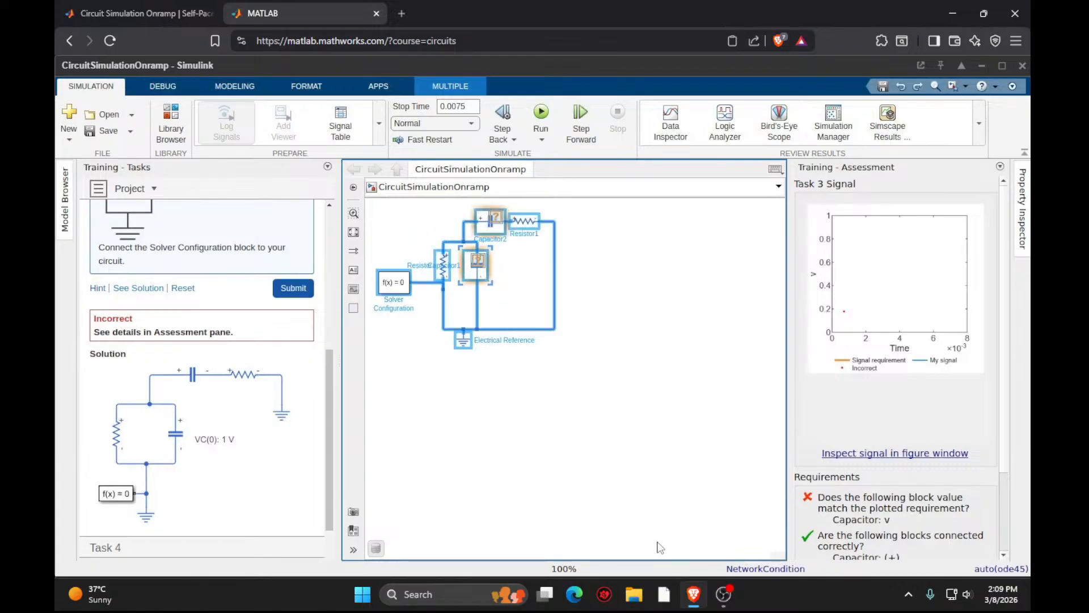
drag(329, 442, 335, 498)
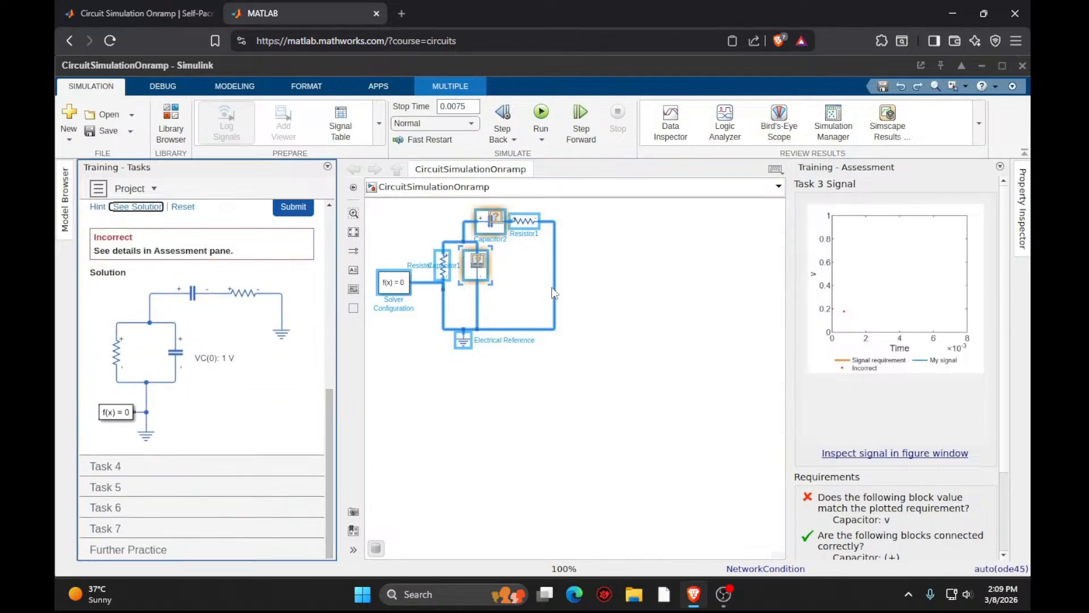
click(495, 277)
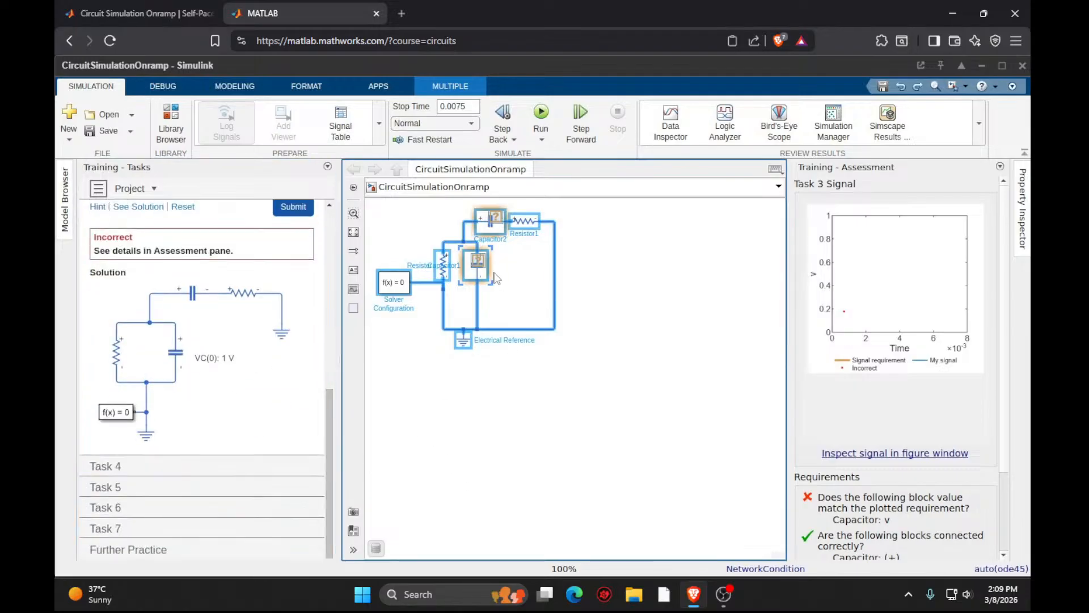
click(422, 240)
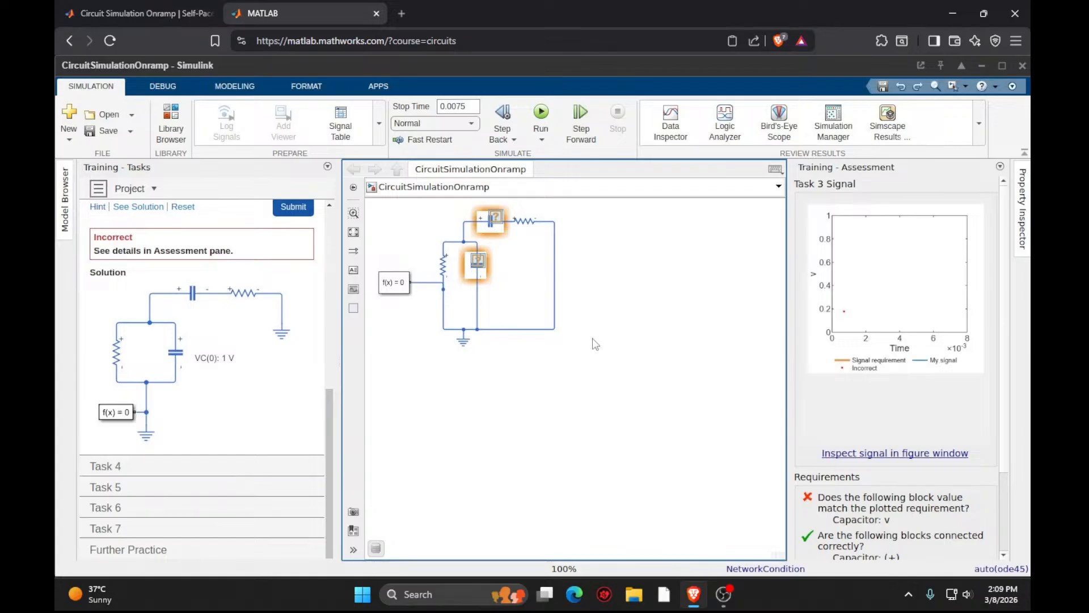
drag(555, 283, 557, 310)
click(473, 271)
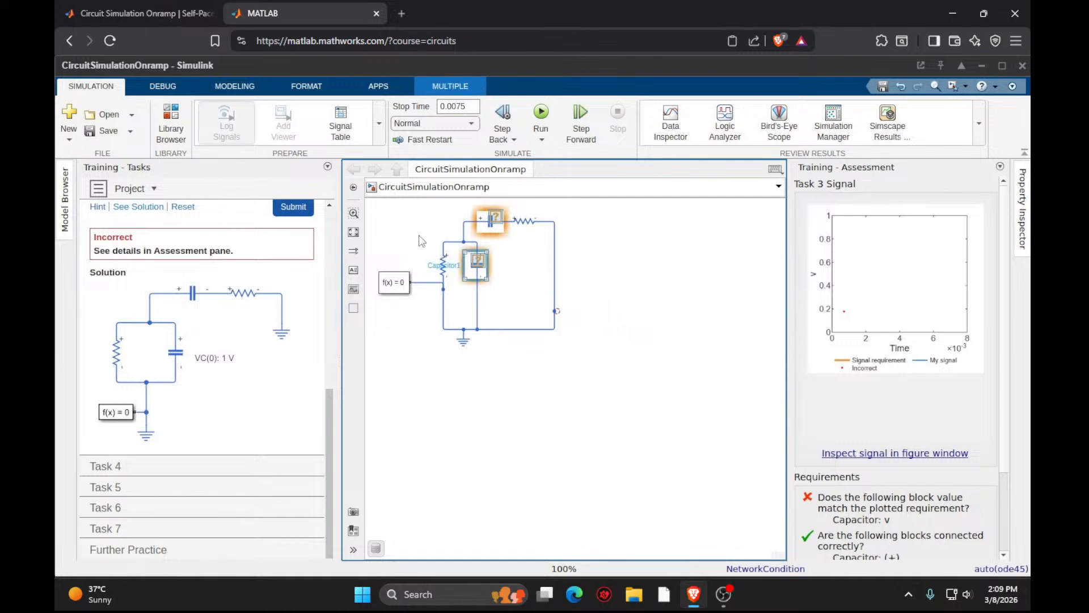
click(422, 241)
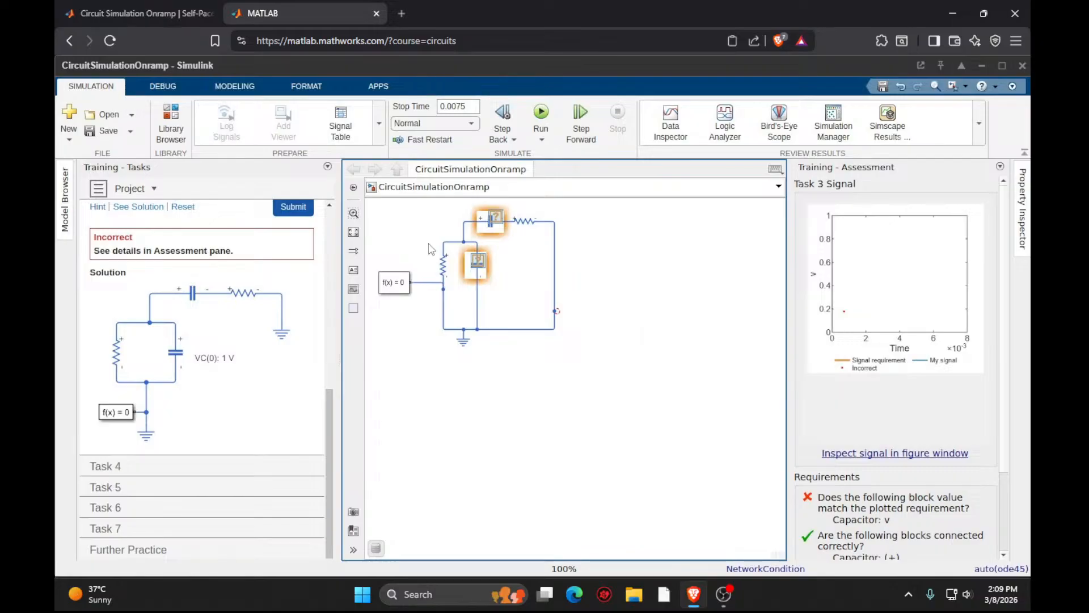
click(446, 261)
click(404, 342)
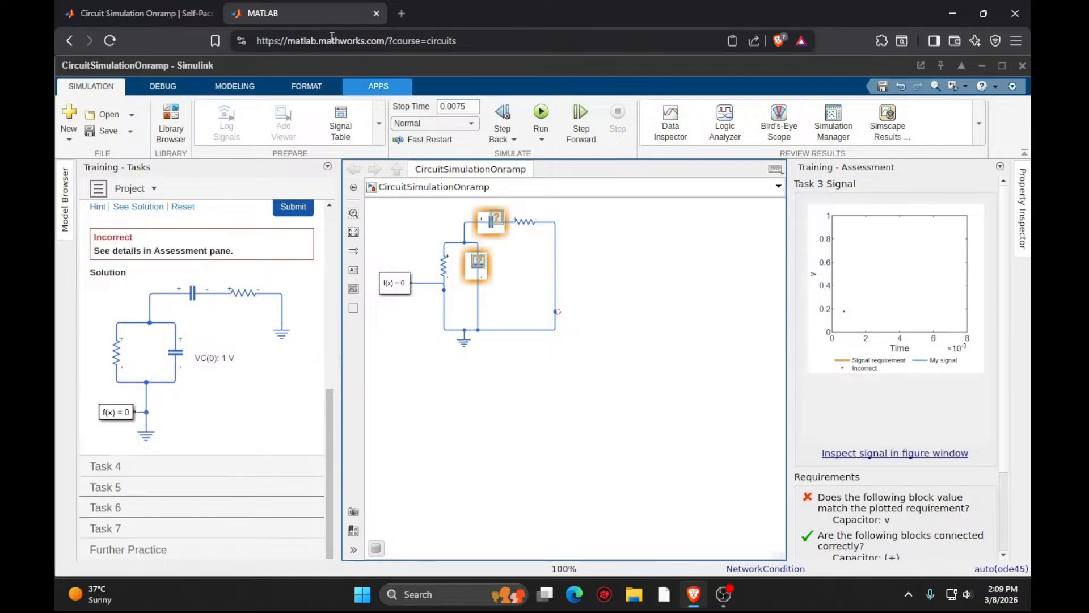
click(307, 86)
click(257, 86)
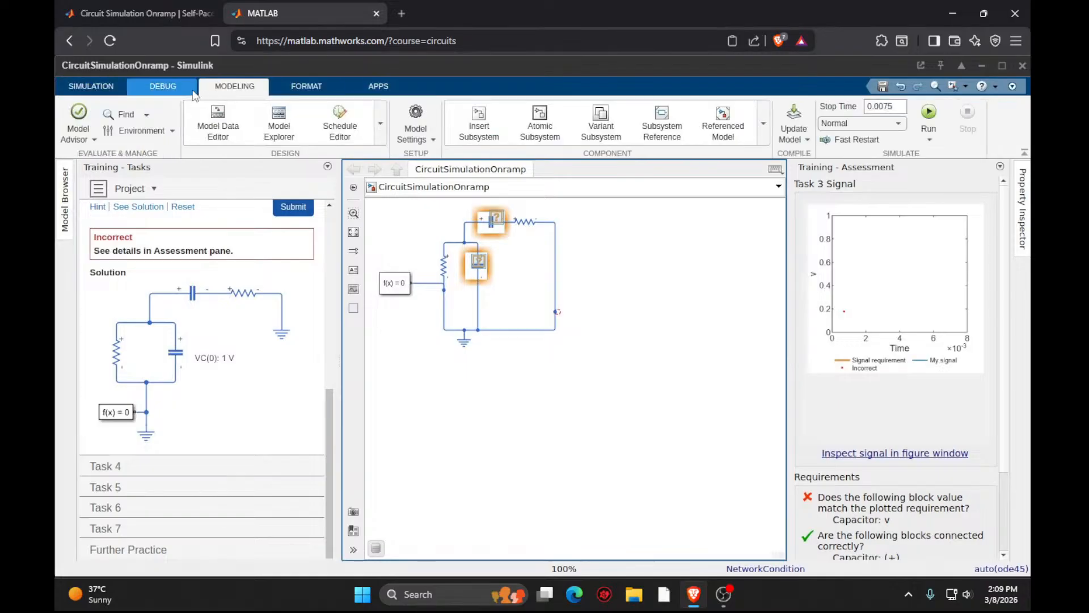
click(181, 90)
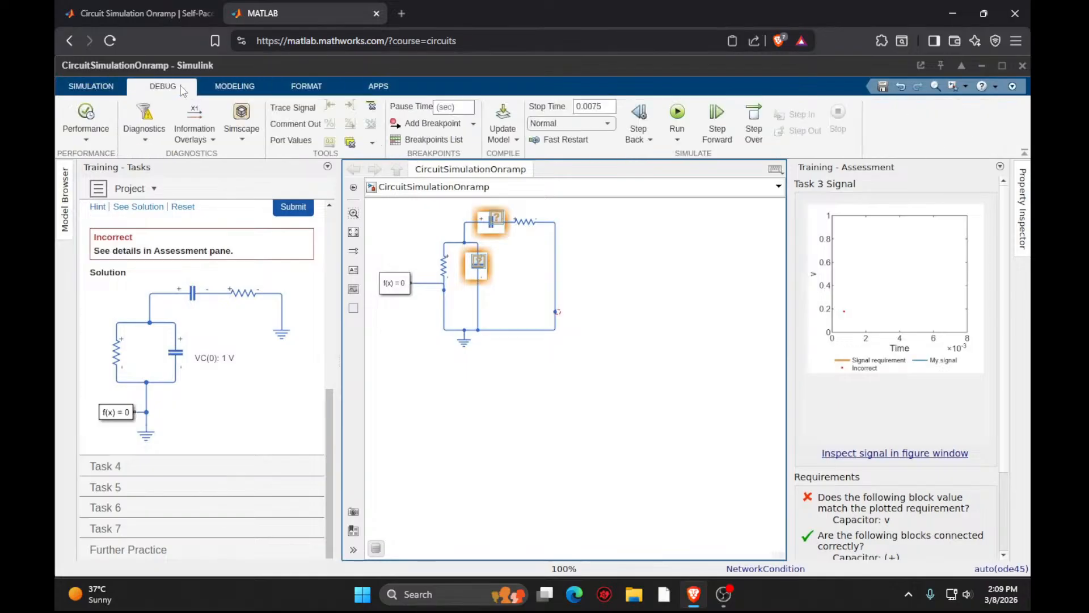
click(95, 88)
click(215, 84)
click(90, 86)
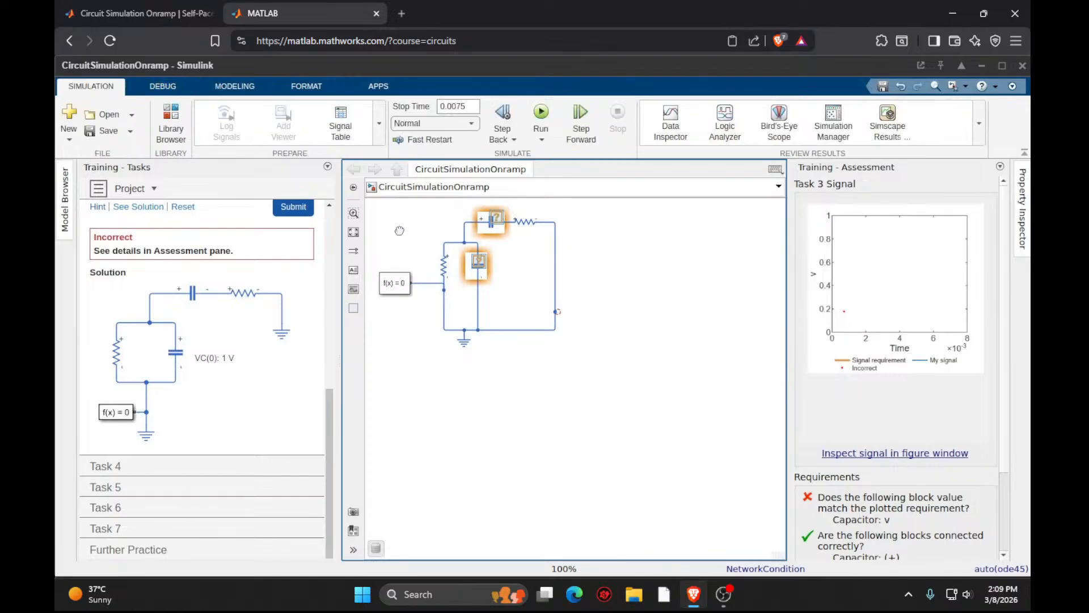
double_click(608, 353)
click(525, 378)
scroll(450, 262, up, 4)
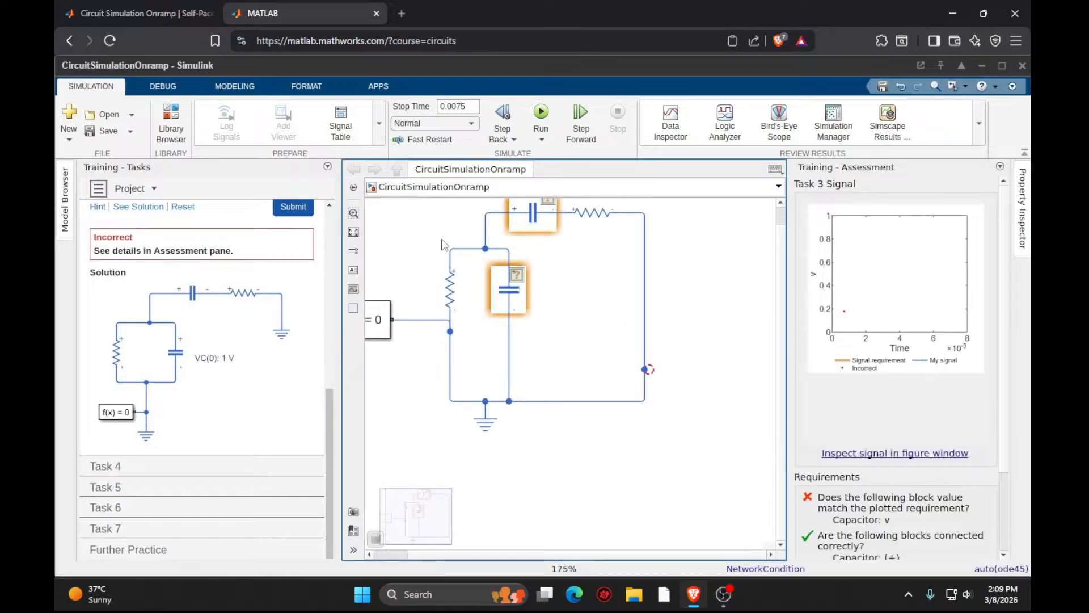
scroll(448, 263, down, 2)
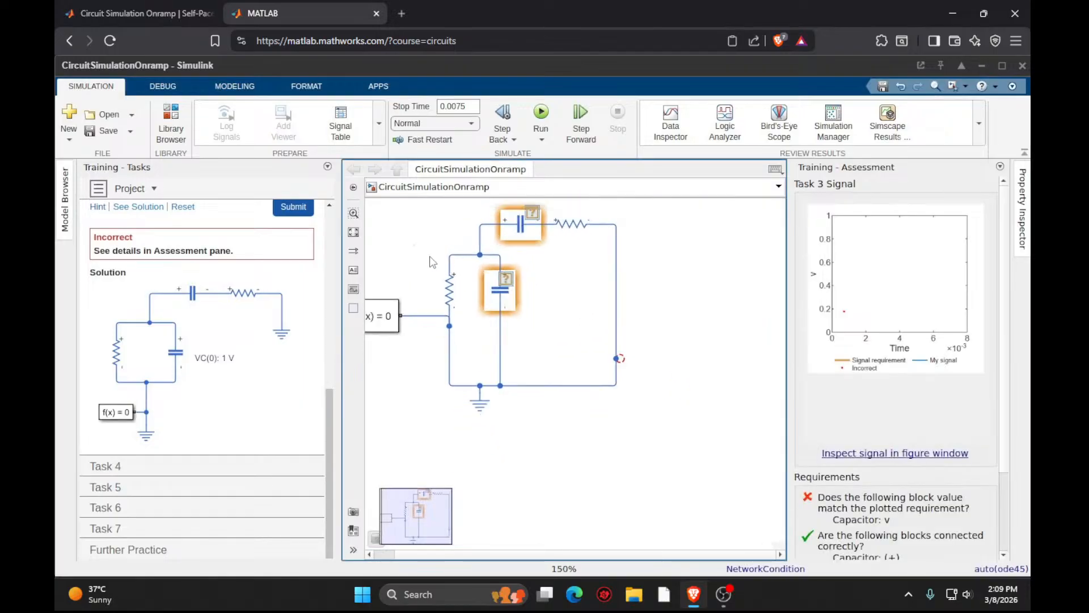
Delete the dangling branch on the return wire from the series resistor to ground.
click(383, 554)
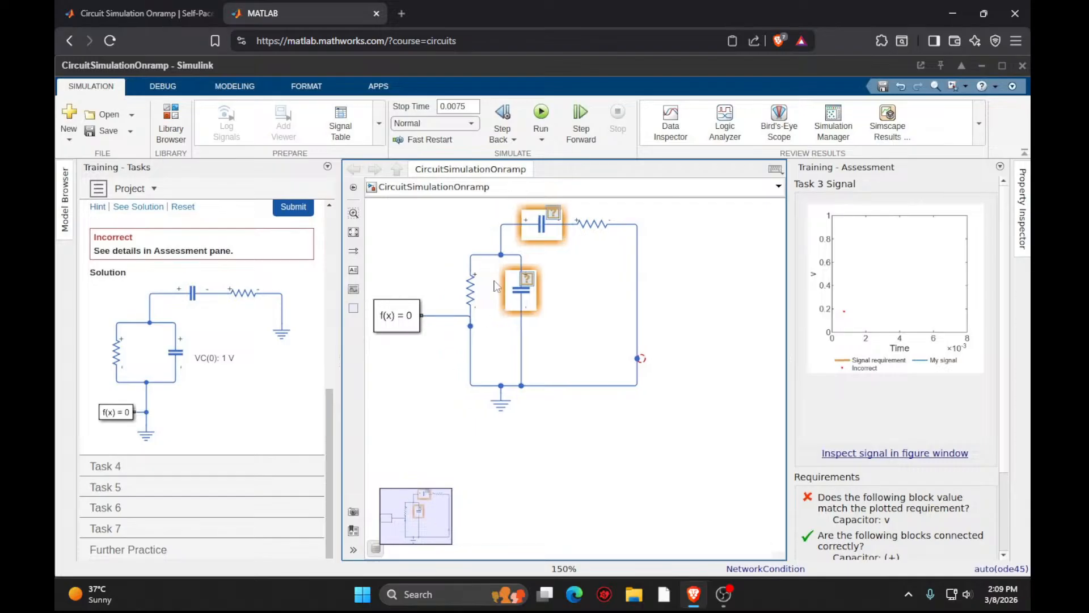
click(639, 359)
click(644, 363)
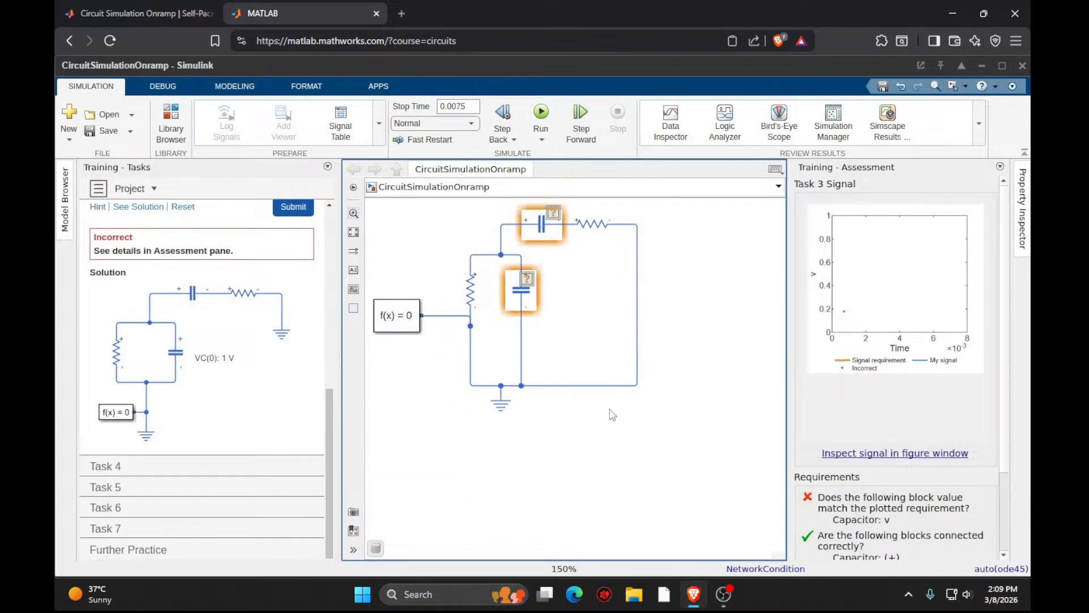
Rename the capacitor in the parallel pair as VC(0):1V and submit Task 3.
click(495, 292)
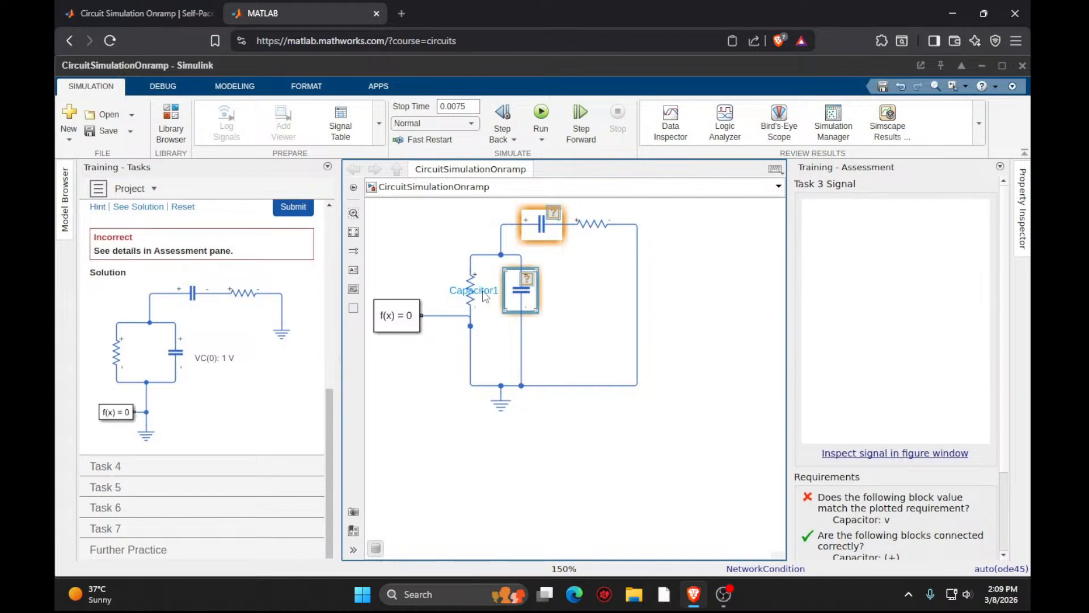
click(481, 290)
double_click(484, 291)
key(BackSpace)
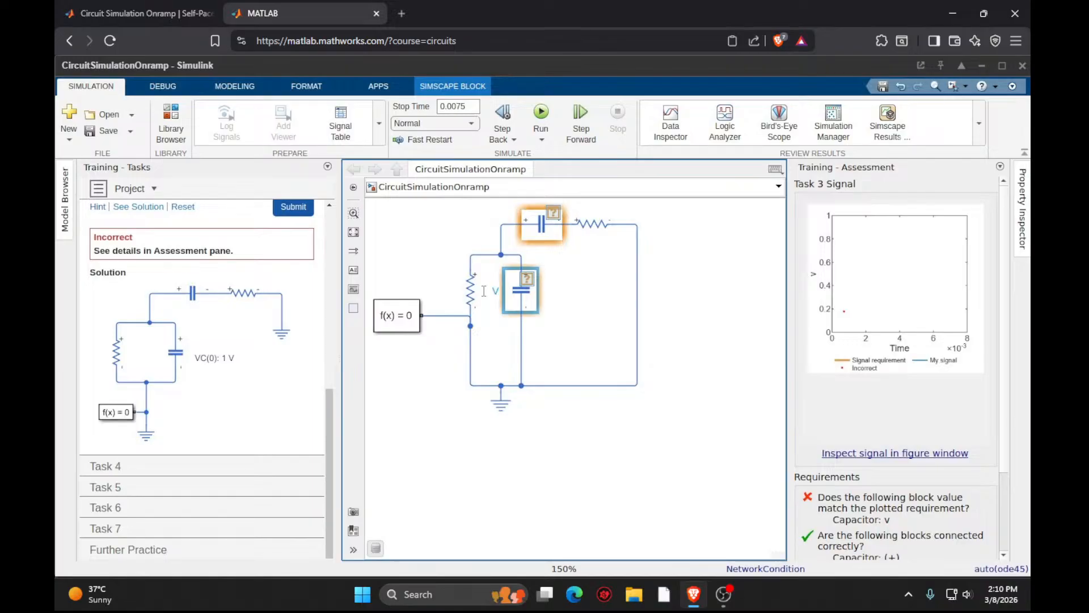
text(VC(0)
text(:)
text())
text(1V)
click(489, 350)
key(BackSpace)
text(V)
click(496, 352)
click(471, 295)
click(294, 206)
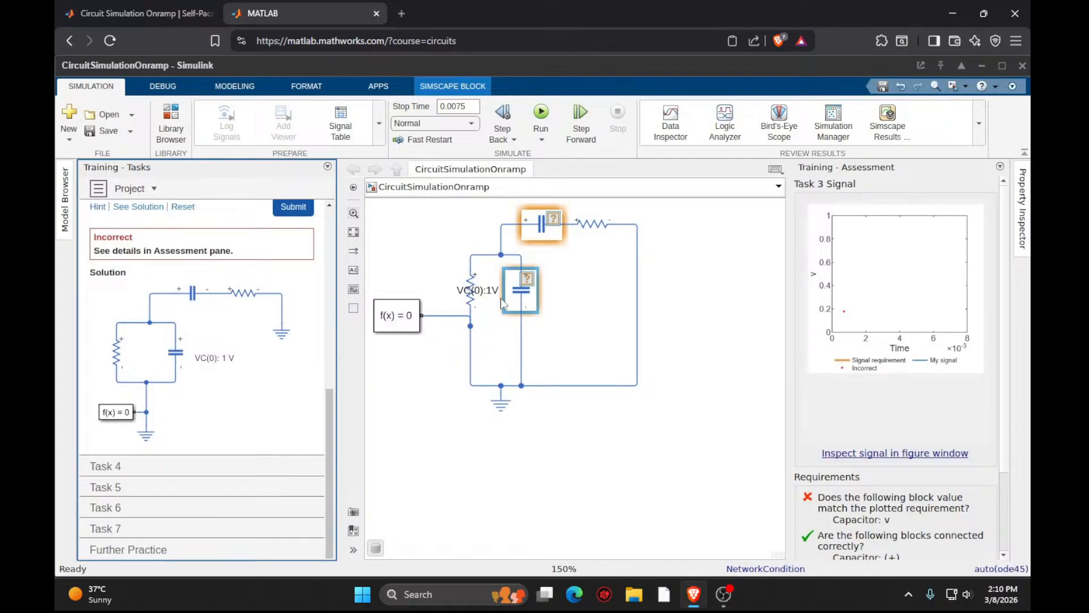
Set the parallel capacitor's capacitance to 0 F.
double_click(521, 290)
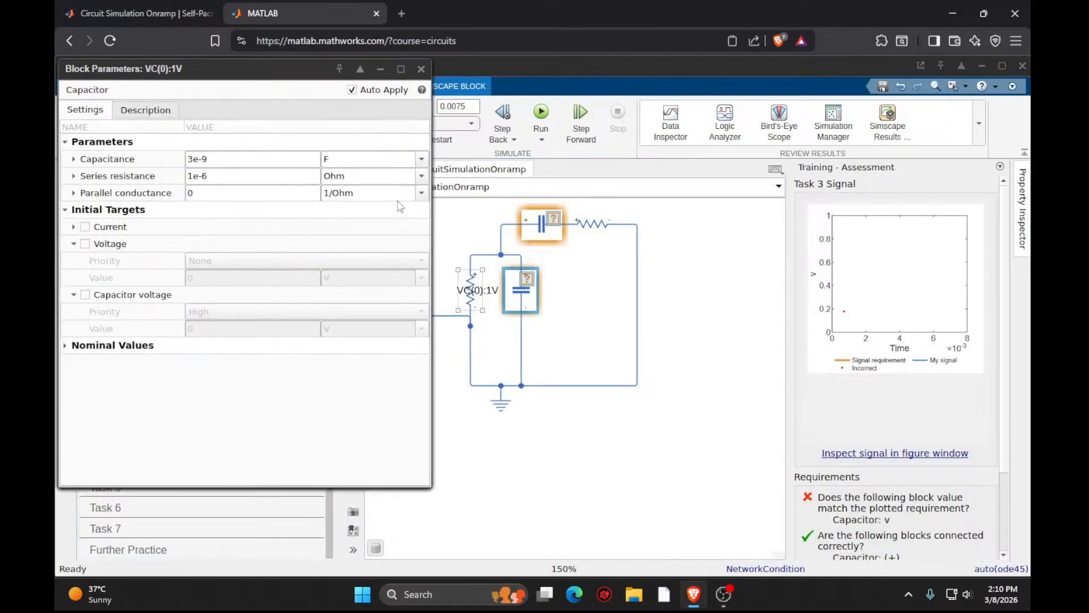
click(266, 160)
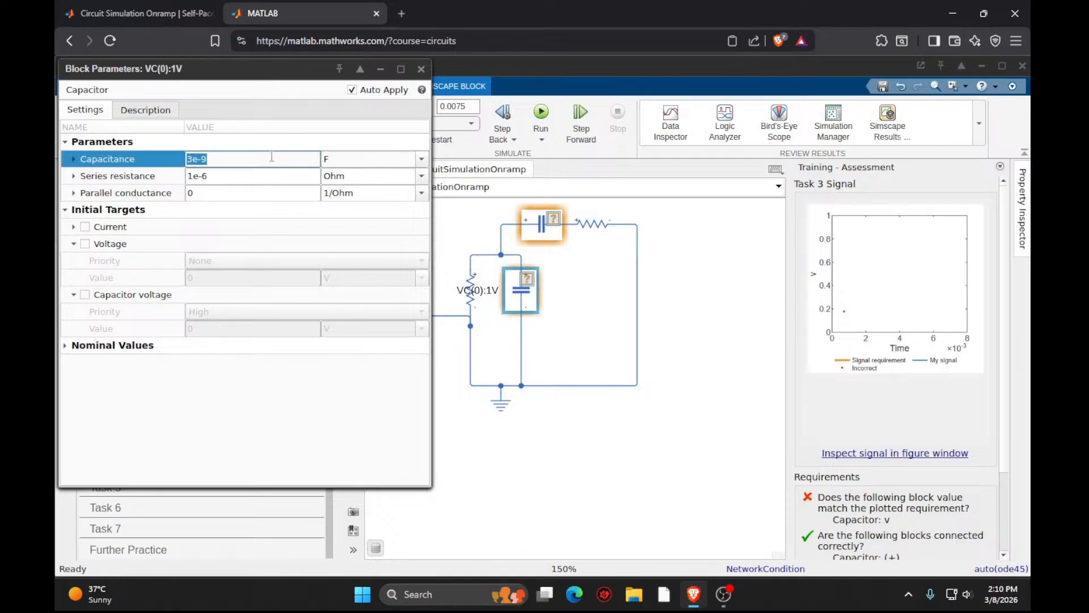
text(0)
key(Return)
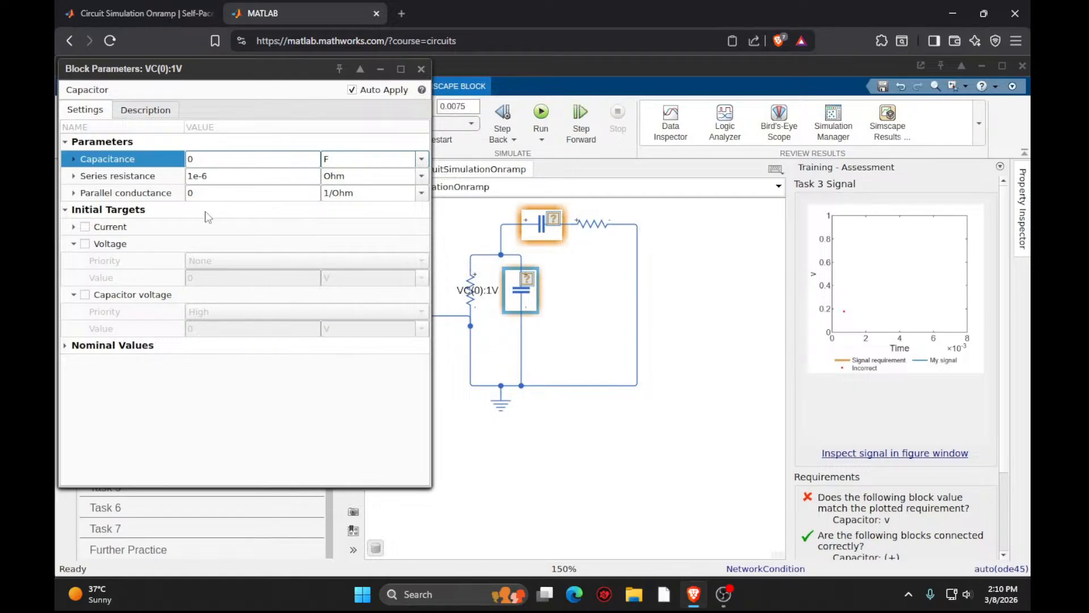
Enable the parallel capacitor's initial capacitor voltage target at 1 V with High priority and set its capacitance to 3e-9 F.
click(85, 294)
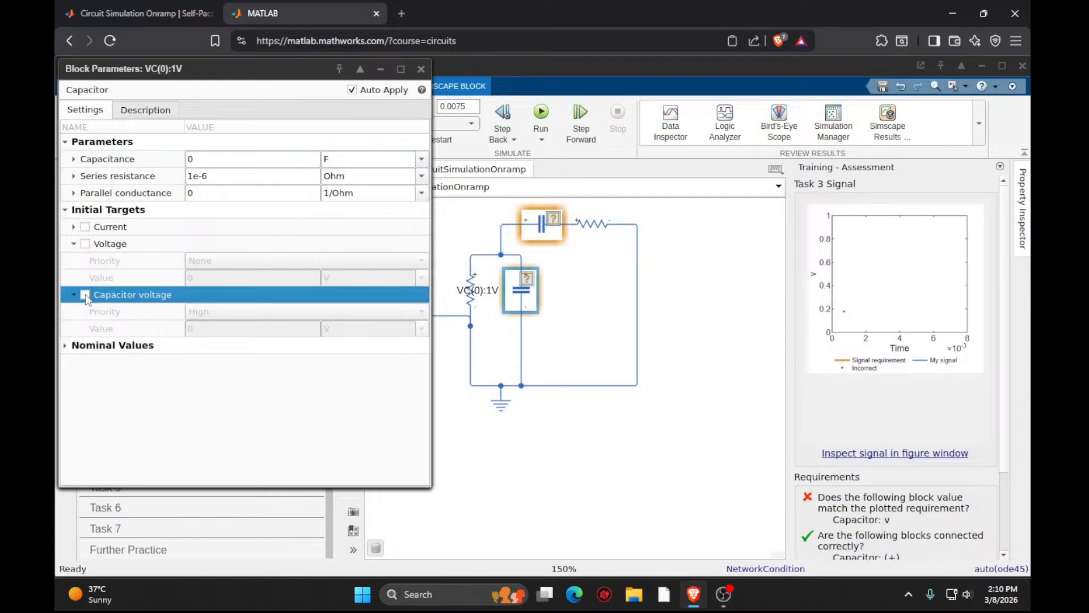
click(203, 160)
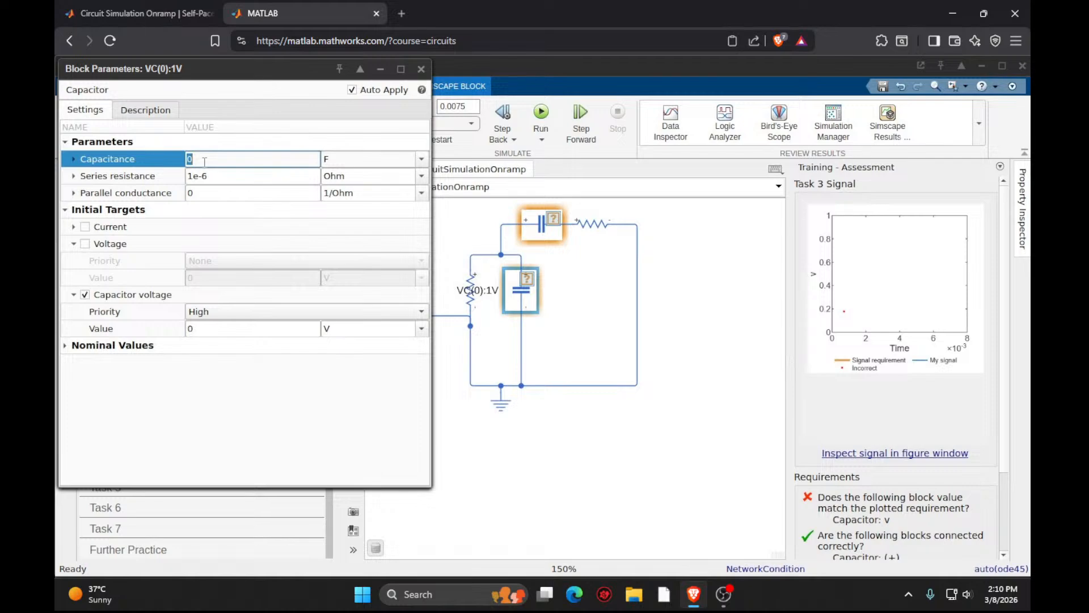
click(204, 162)
click(235, 329)
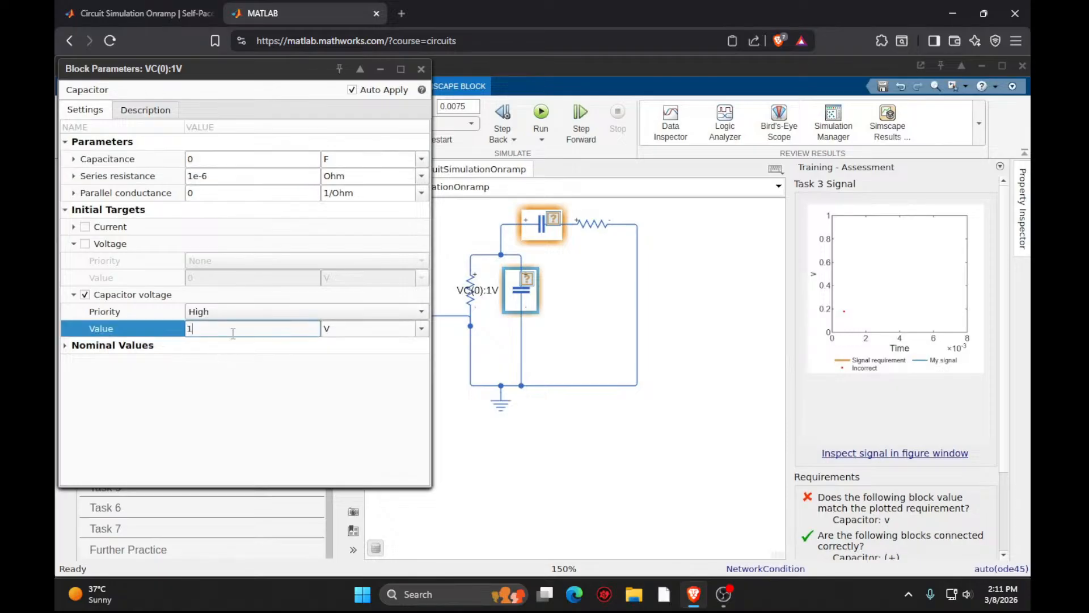
key(Return)
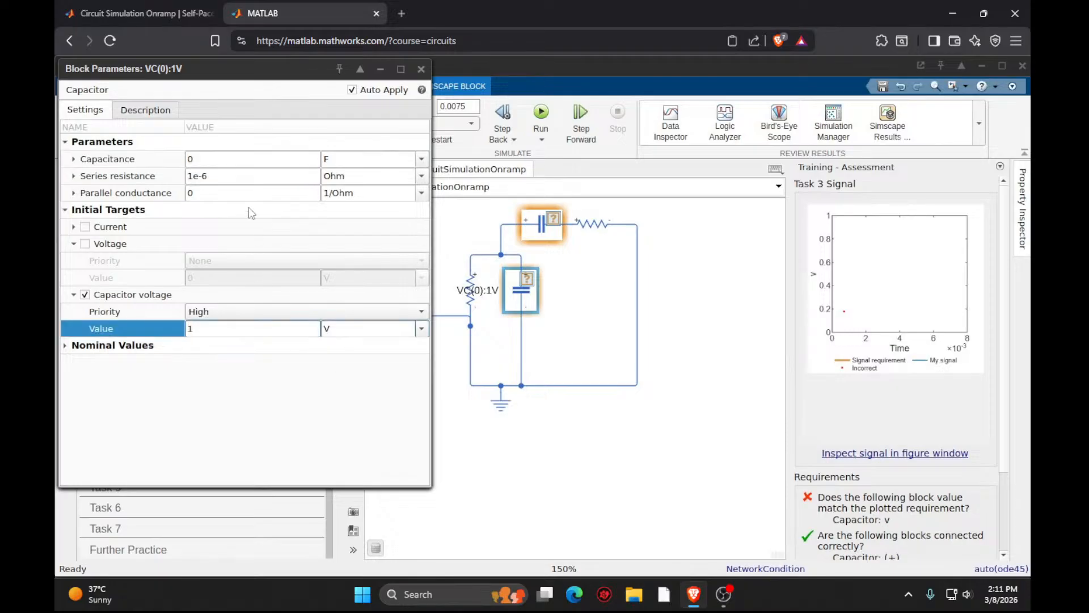
click(240, 163)
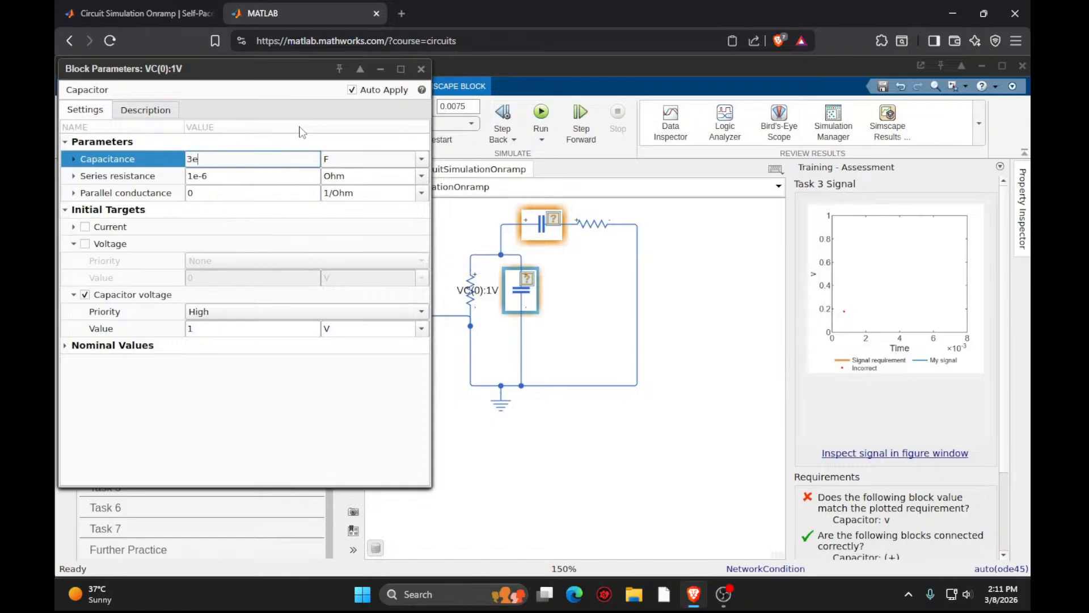
key(Return)
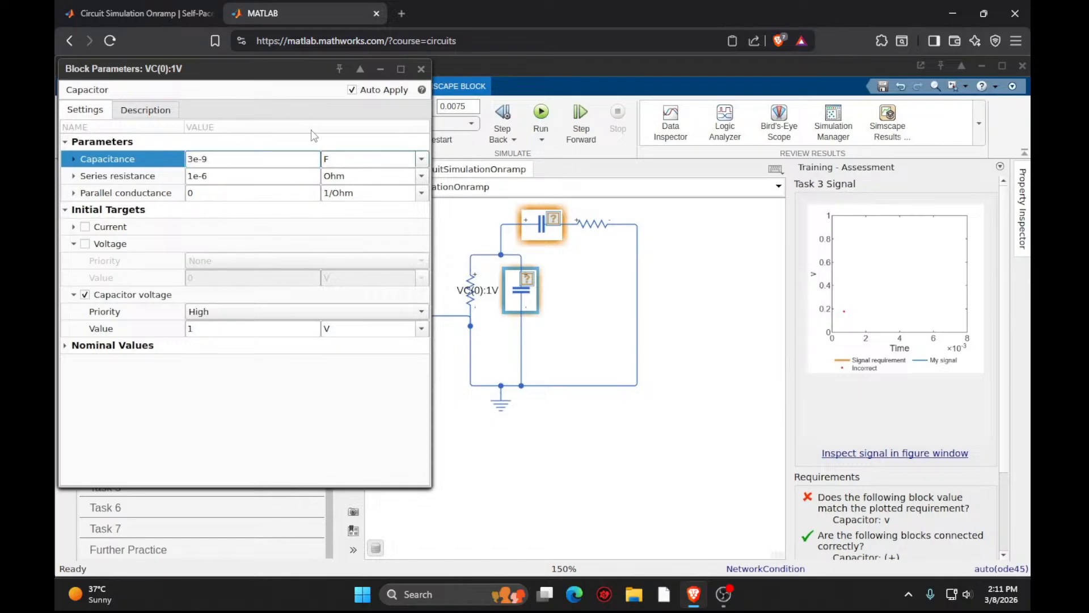
Disable the initial capacitor voltage target of the series capacitor, submit Task 3 and continue to Task 4.
click(540, 227)
double_click(540, 227)
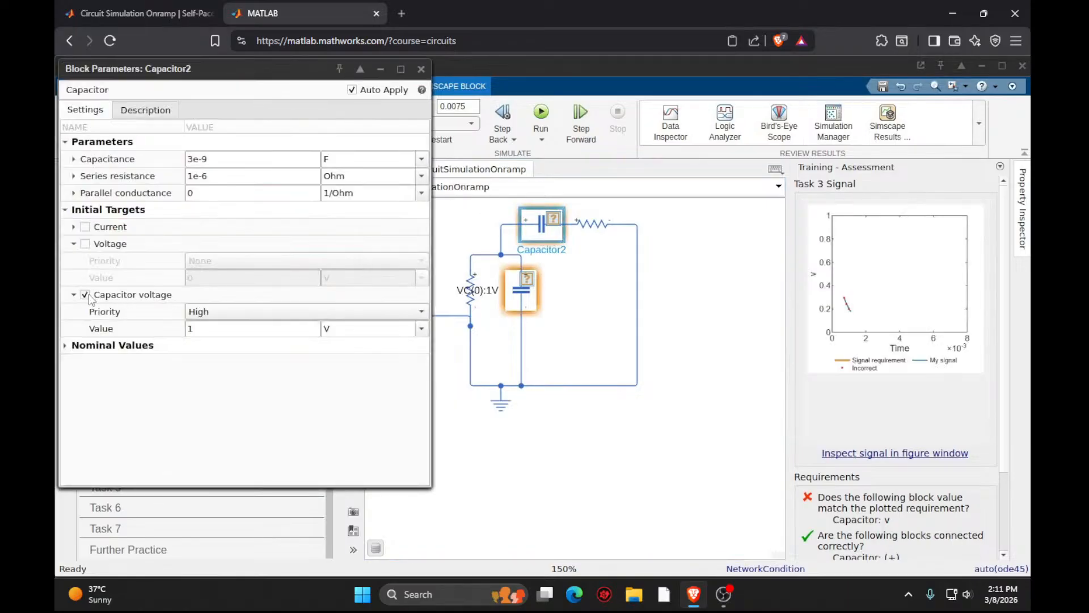
click(85, 295)
click(421, 68)
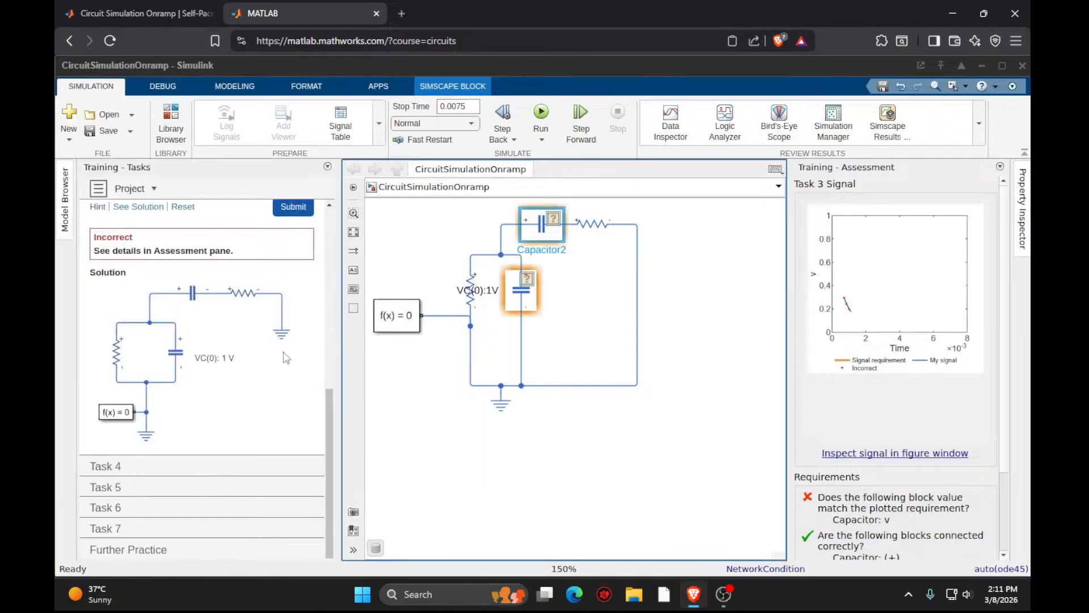
click(292, 207)
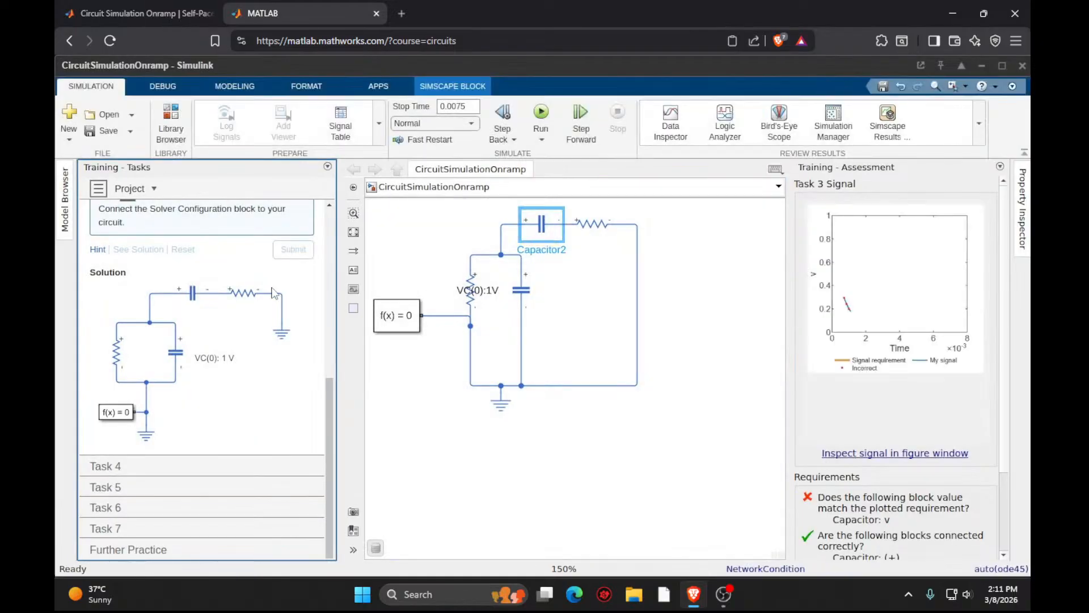
click(289, 406)
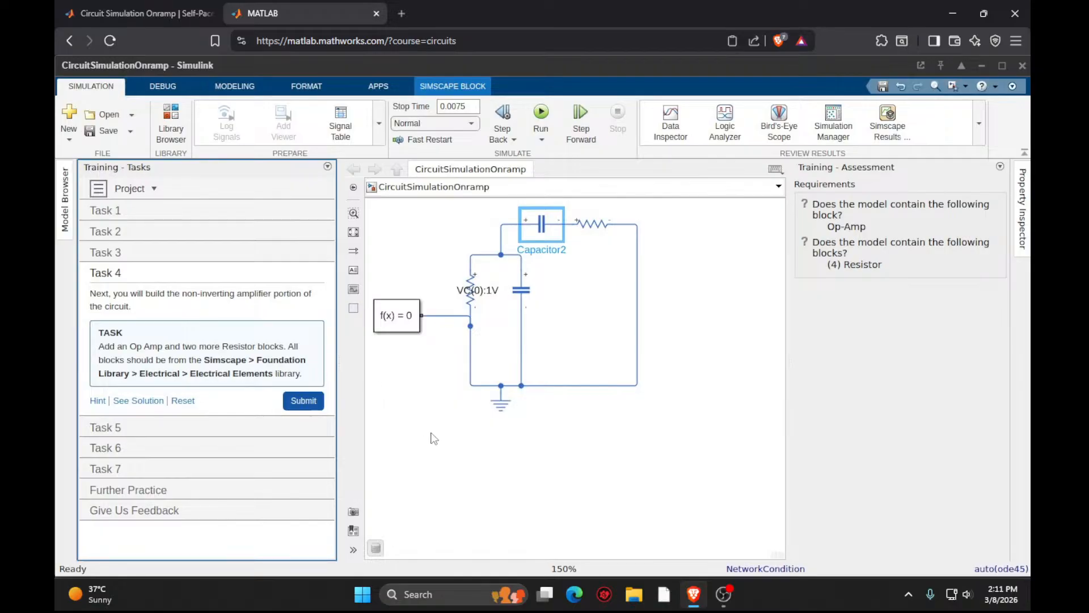
Add an Op-Amp block from the Simscape Foundation Library below the RC circuit.
double_click(477, 353)
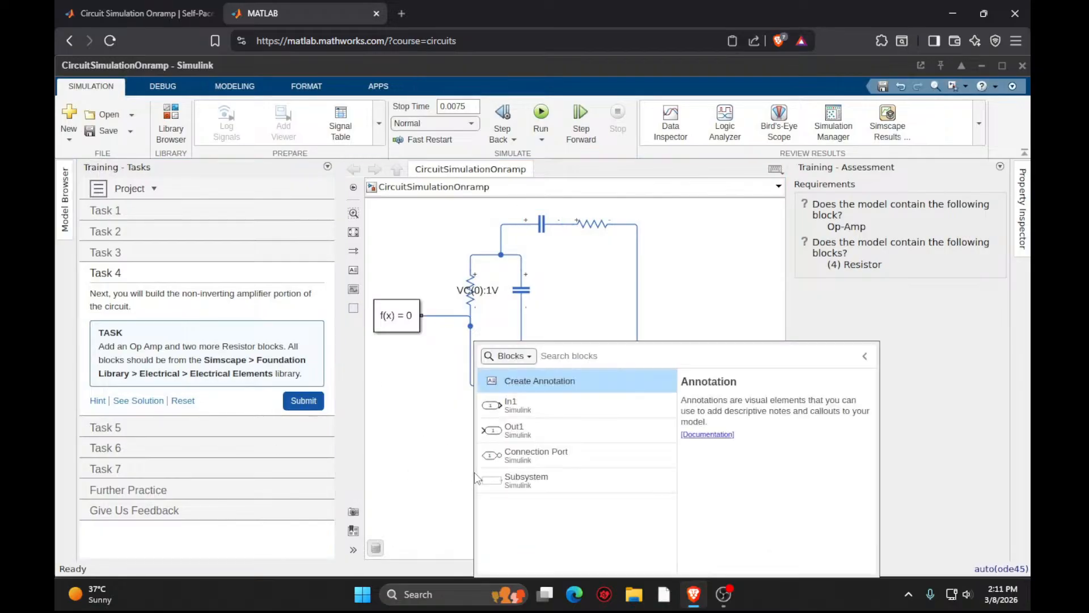
text(op)
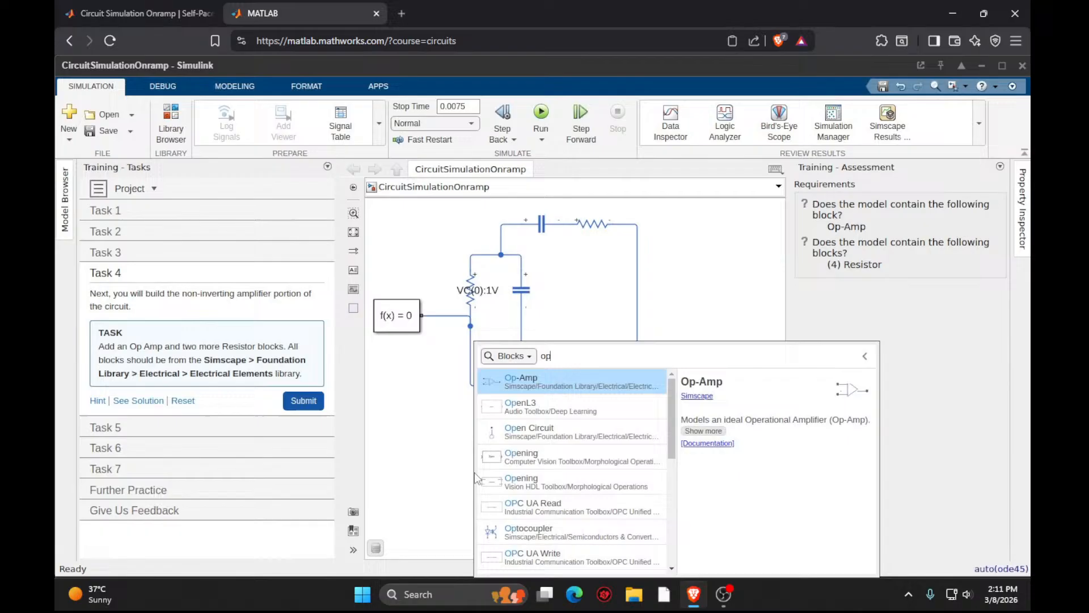
click(553, 383)
Add two Foundation Library Resistor blocks beside the Op-Amp, submit Task 4 and continue to Task 5.
double_click(616, 478)
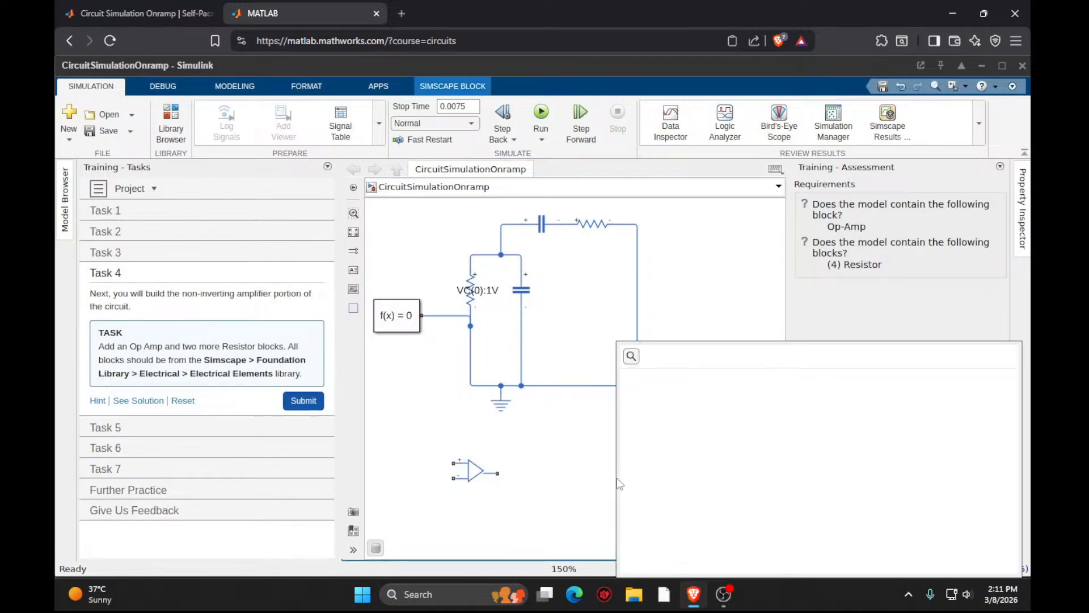
text(resis)
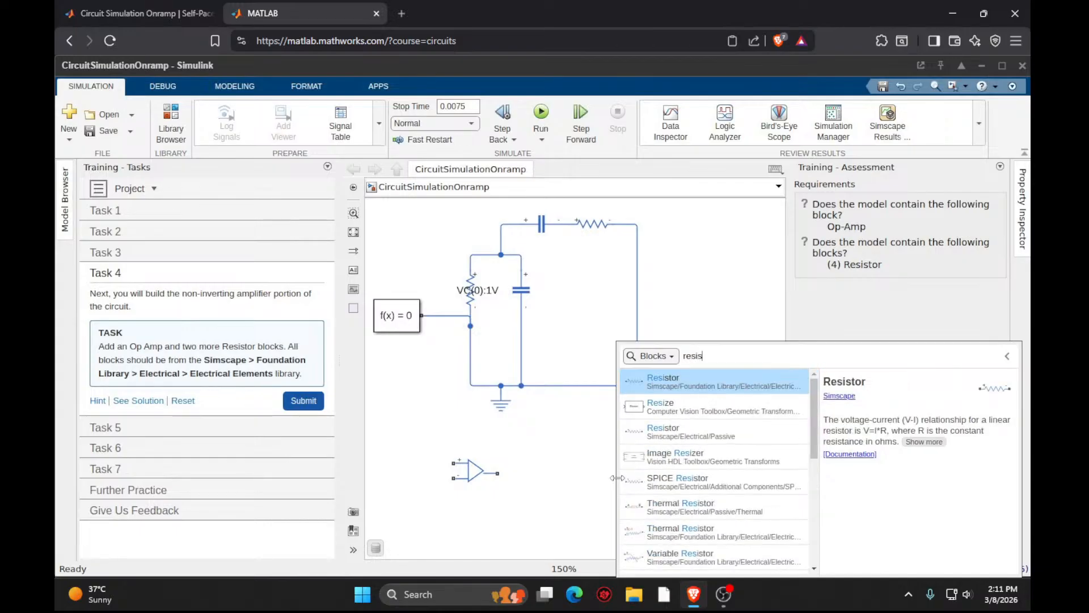
click(724, 382)
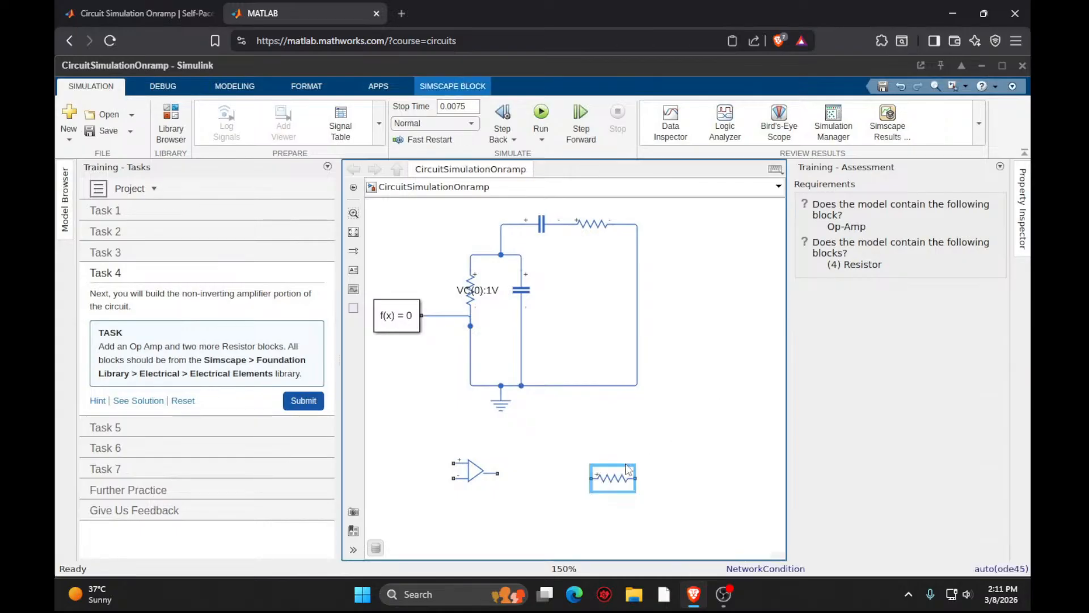
key(ctrl+c)
key(ctrl+v)
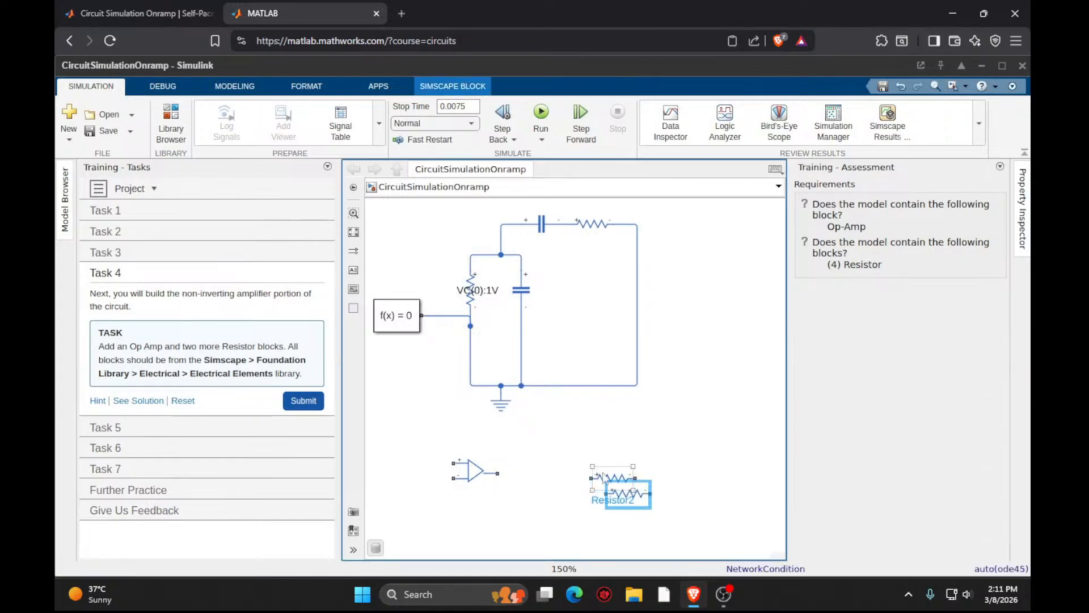
click(307, 404)
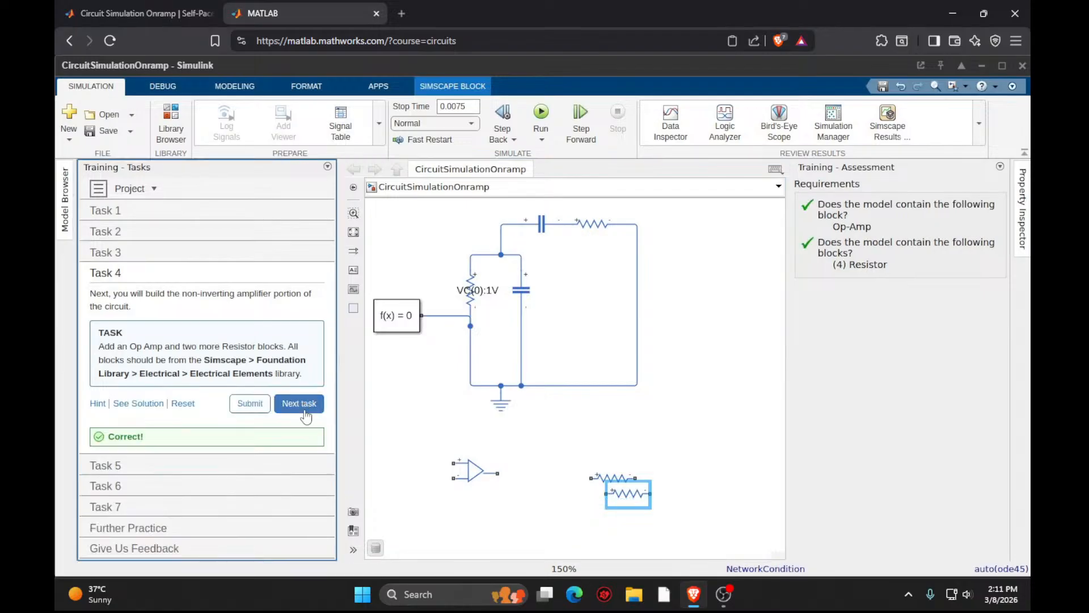
click(304, 400)
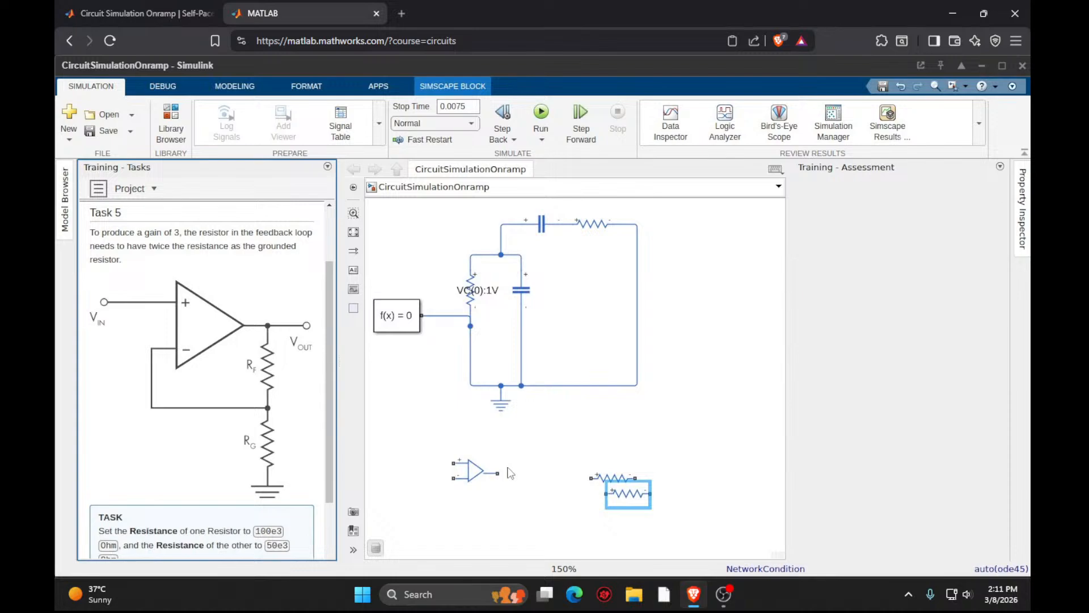
Move the Op-Amp to the right of the RC circuit and connect one new resistor, turned upright, below its output.
drag(481, 479, 705, 357)
click(624, 489)
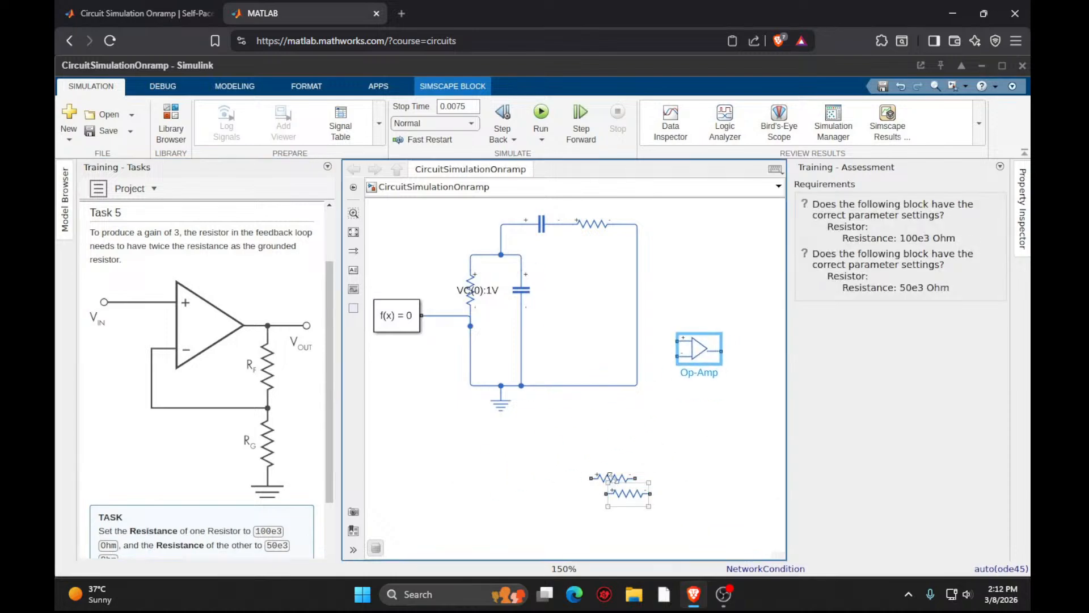
click(625, 480)
key(ctrl+i)
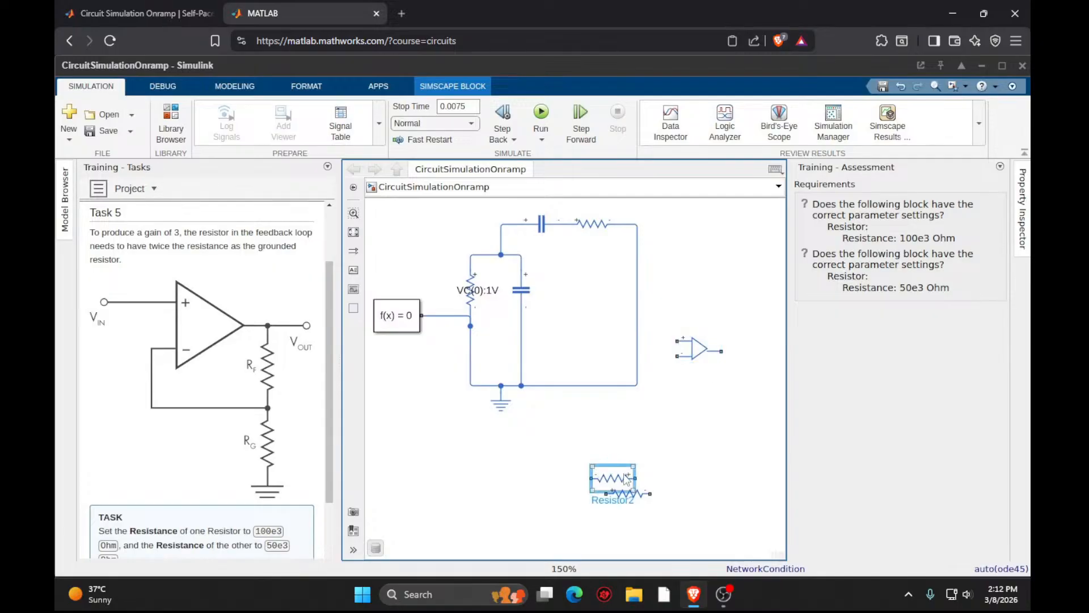
key(ctrl+r)
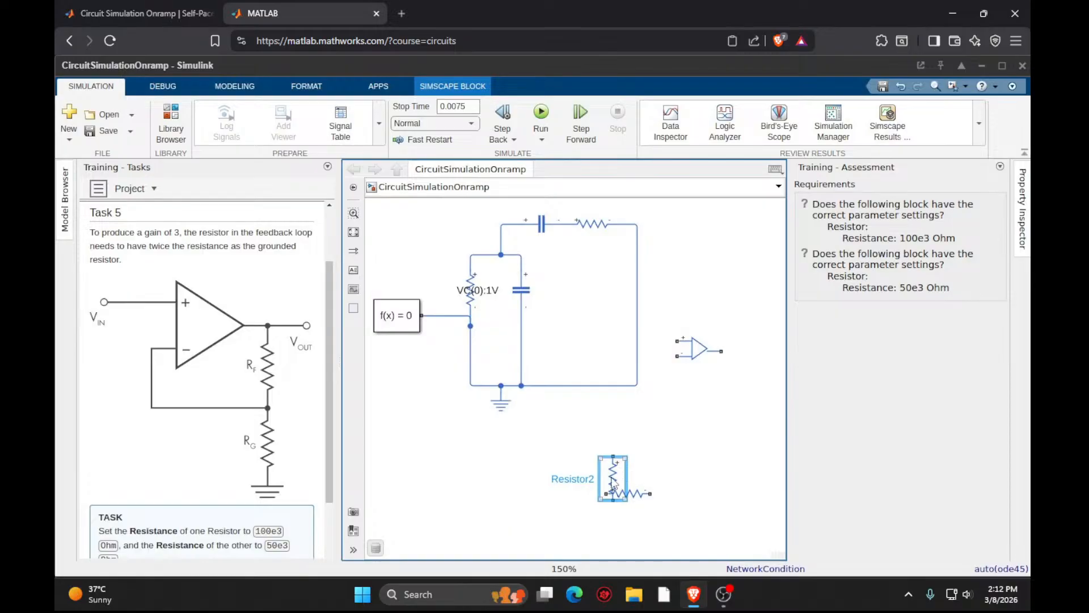
drag(624, 476, 721, 351)
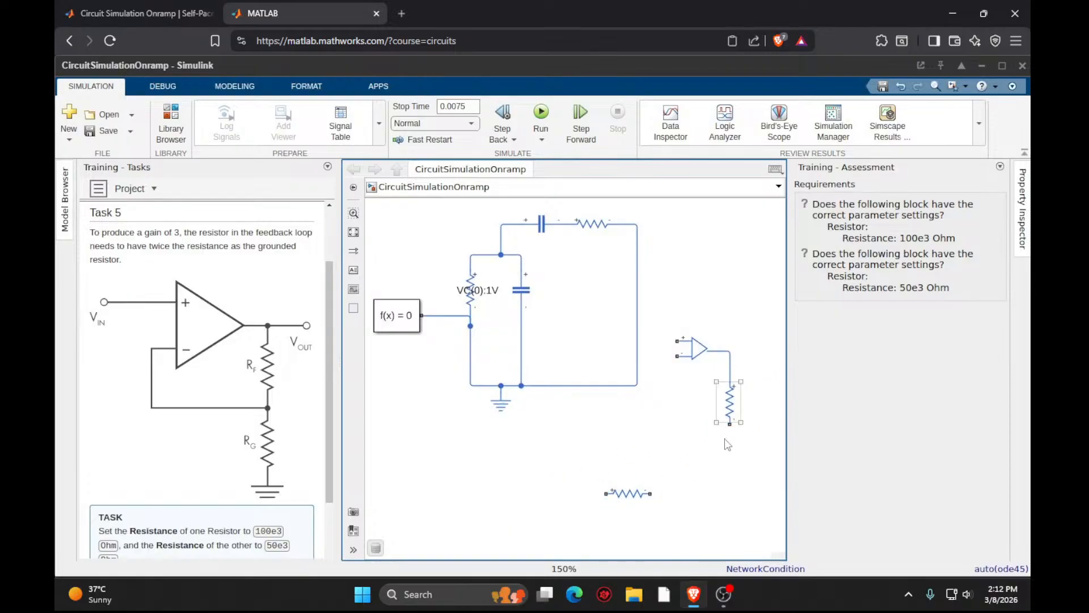
Turn the other new resistor upright and connect it in series below the resistor on the Op-Amp output.
click(625, 499)
key(ctrl+r)
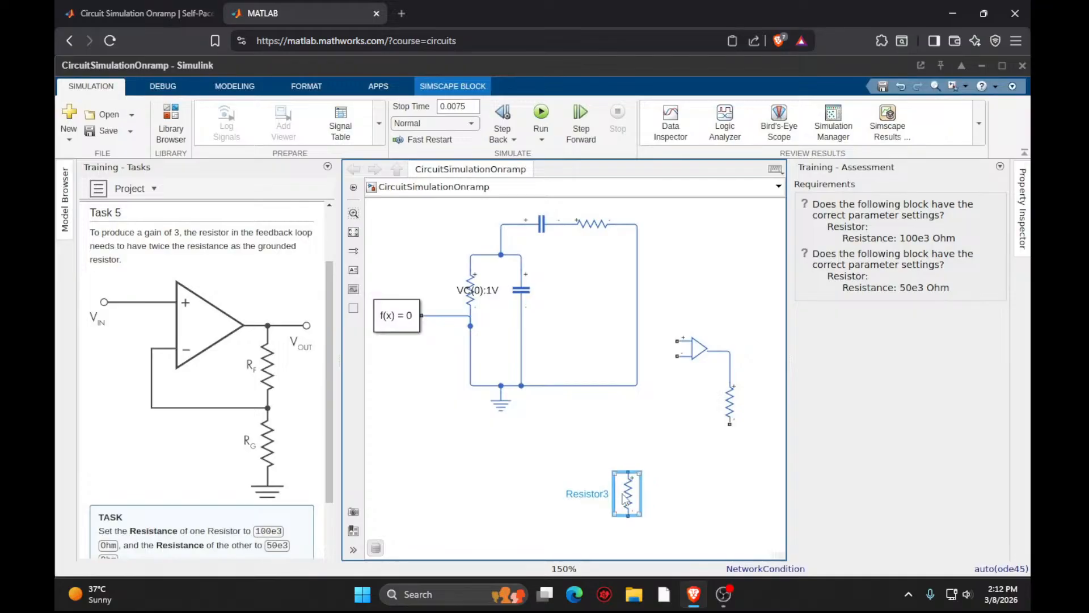
drag(625, 498, 734, 484)
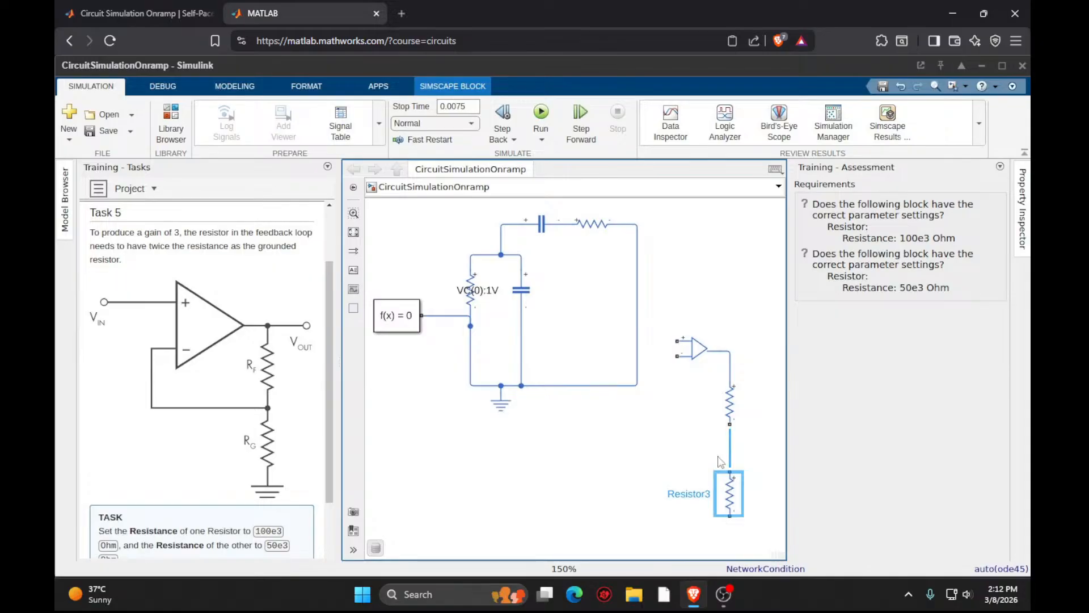
click(730, 451)
Wire the Op-Amp's inverting input to the node between the two new resistors and the lower resistor's free end to the ground line.
drag(678, 356, 730, 450)
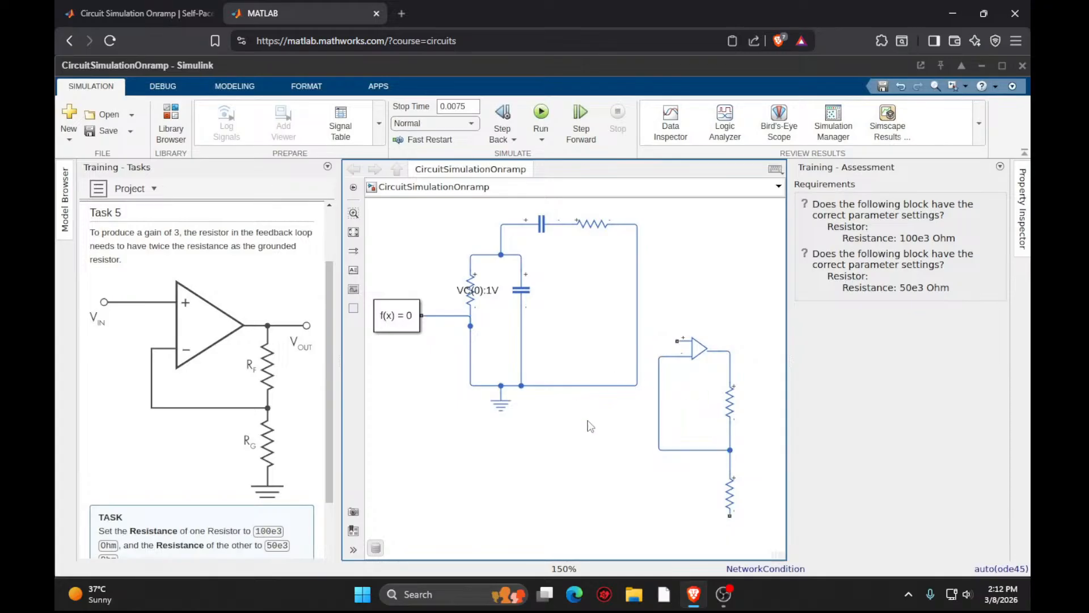
mouse_move(730, 515)
mouse_down()
mouse_move(610, 509)
mouse_move(499, 389)
mouse_move(586, 386)
mouse_up()
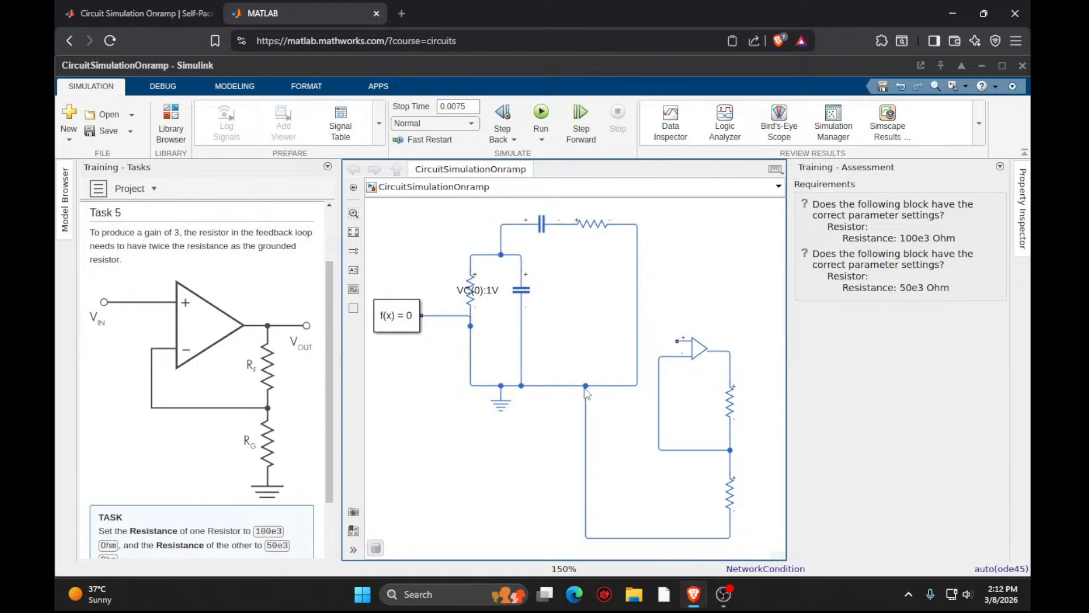
drag(586, 389, 506, 392)
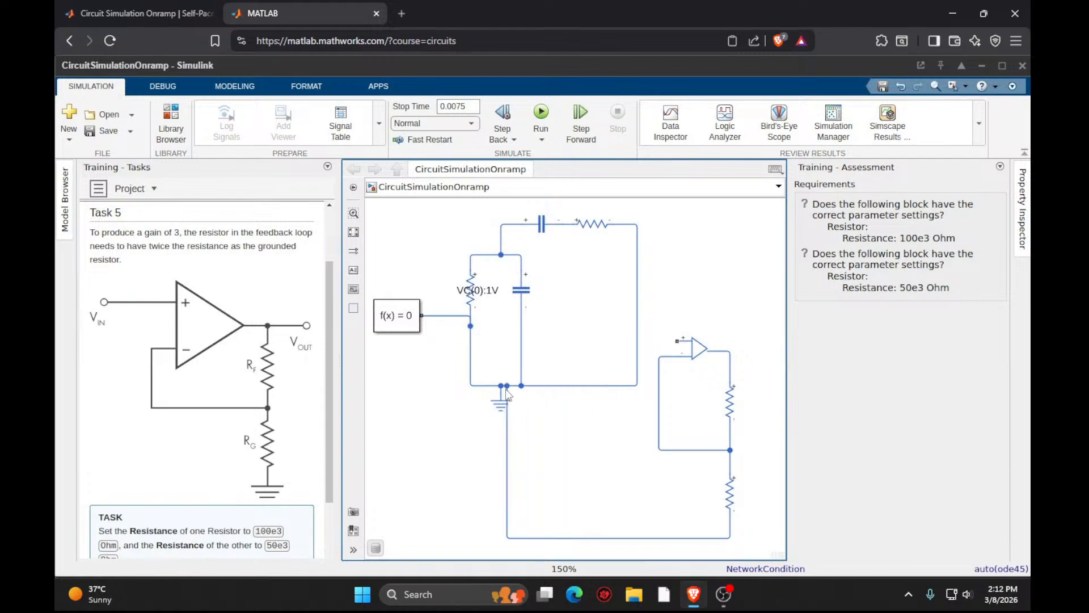
Set the resistance of the resistor directly below the Op-Amp output to 100e3 Ohm.
scroll(279, 466, down, 3)
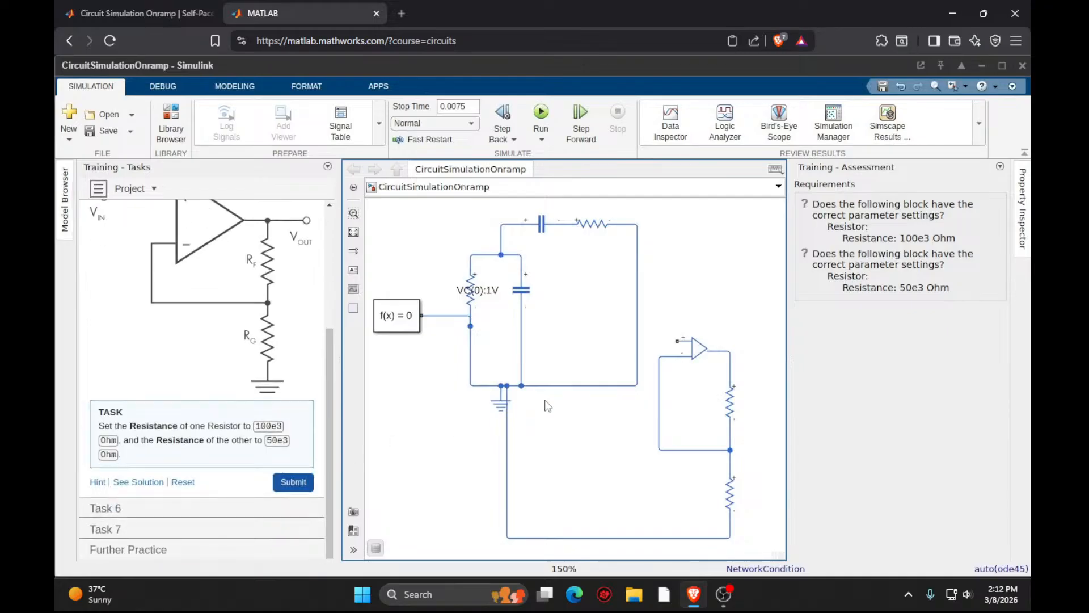
click(726, 410)
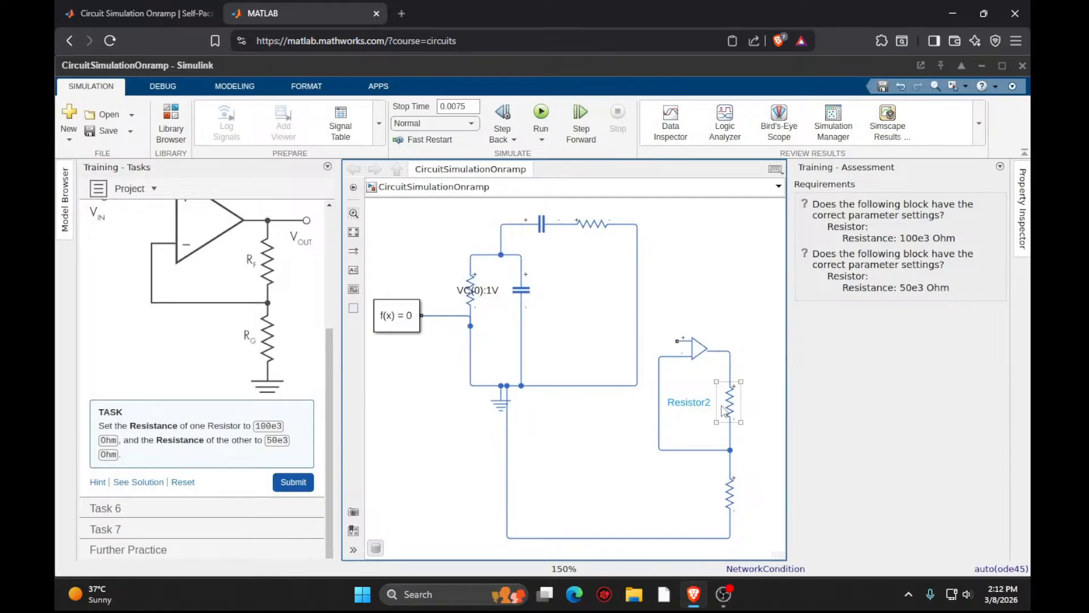
double_click(724, 410)
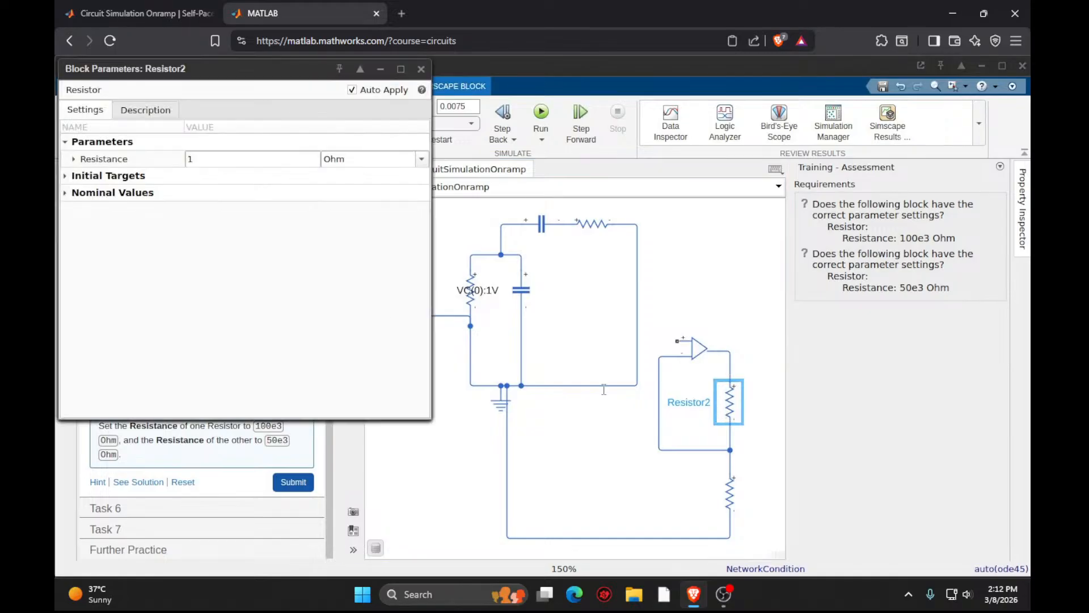
click(205, 159)
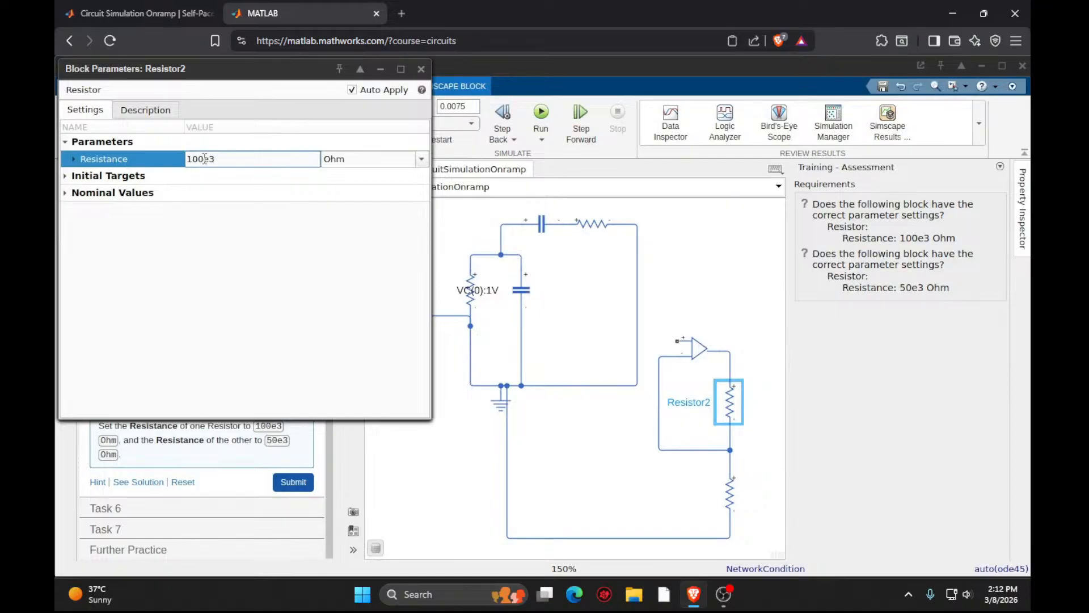
key(Return)
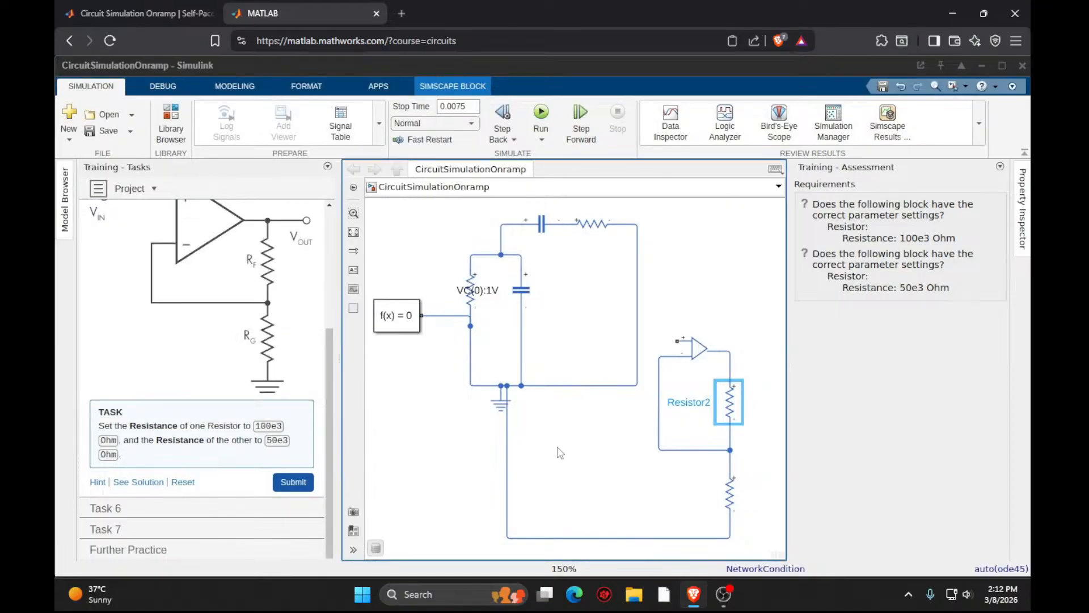
Set the lower resistor's resistance to 50e3 Ohm, then submit Task 5 and continue to Task 6.
double_click(729, 489)
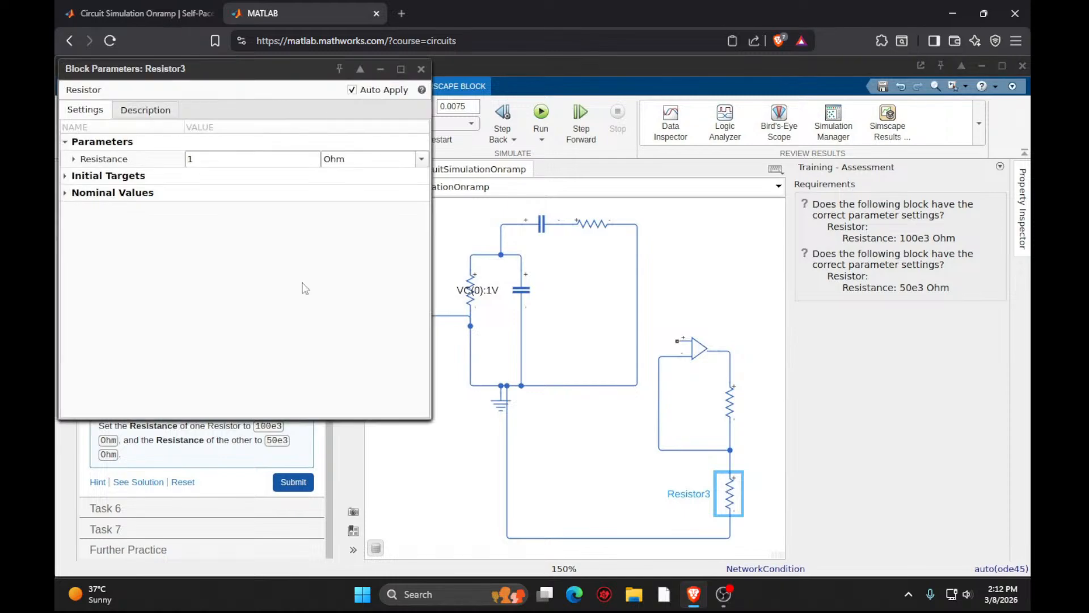
click(207, 153)
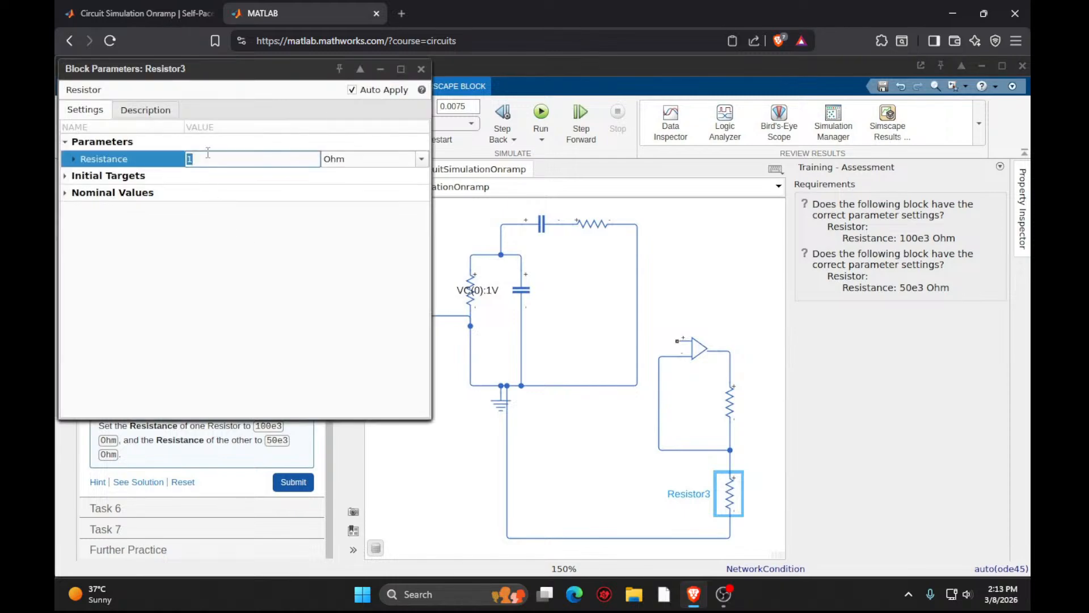
text(50e3)
key(Return)
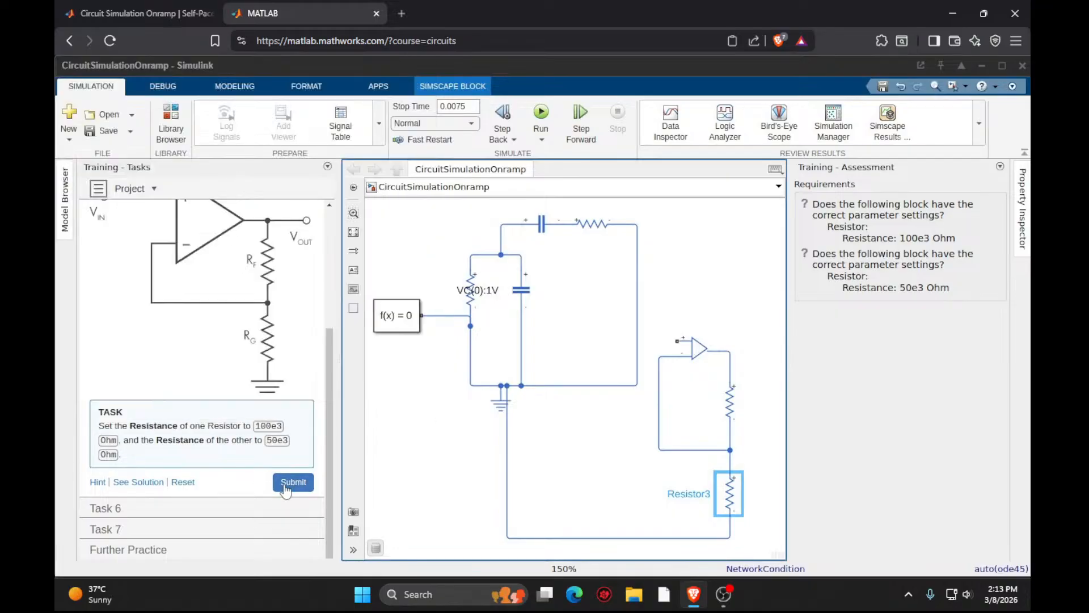
click(287, 482)
click(282, 483)
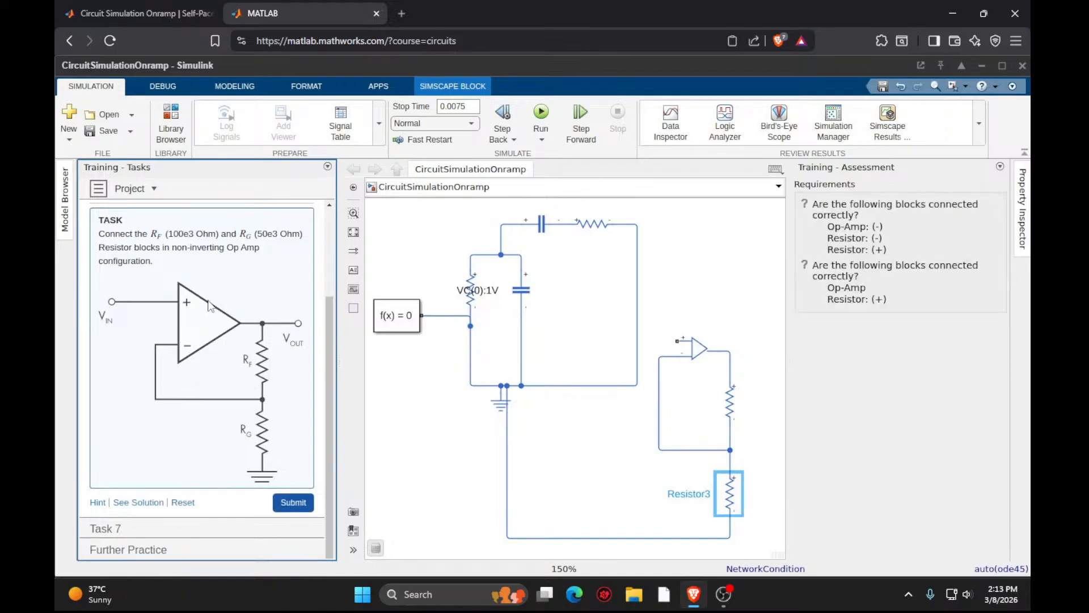
Check the Task 6 non-inverting amplifier diagram against the circuit, submit the task and continue to the Task 7 instructions.
scroll(210, 306, up, 3)
scroll(237, 421, down, 3)
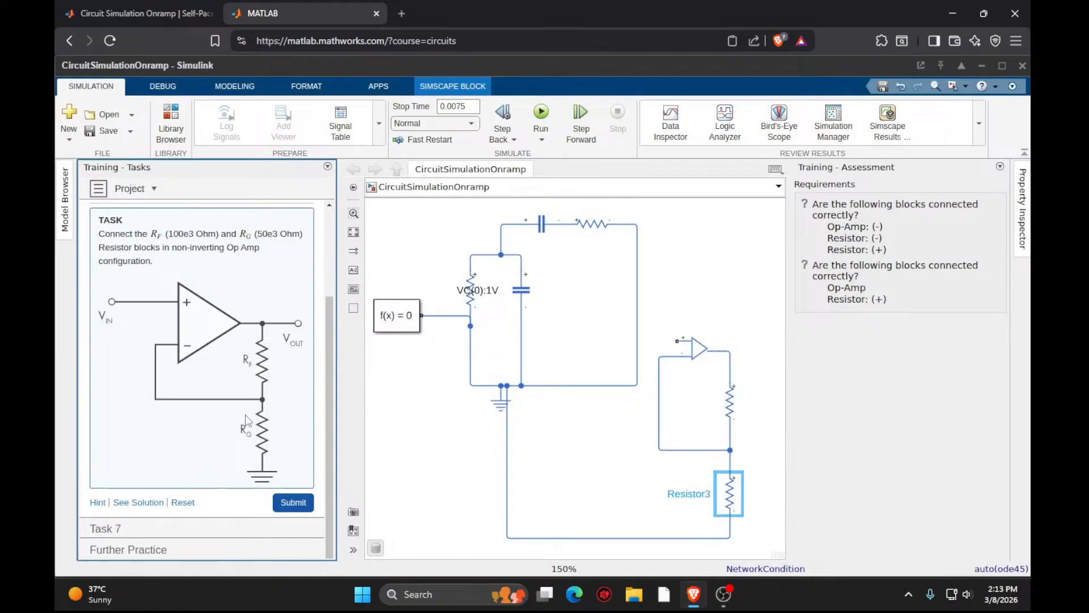
click(291, 504)
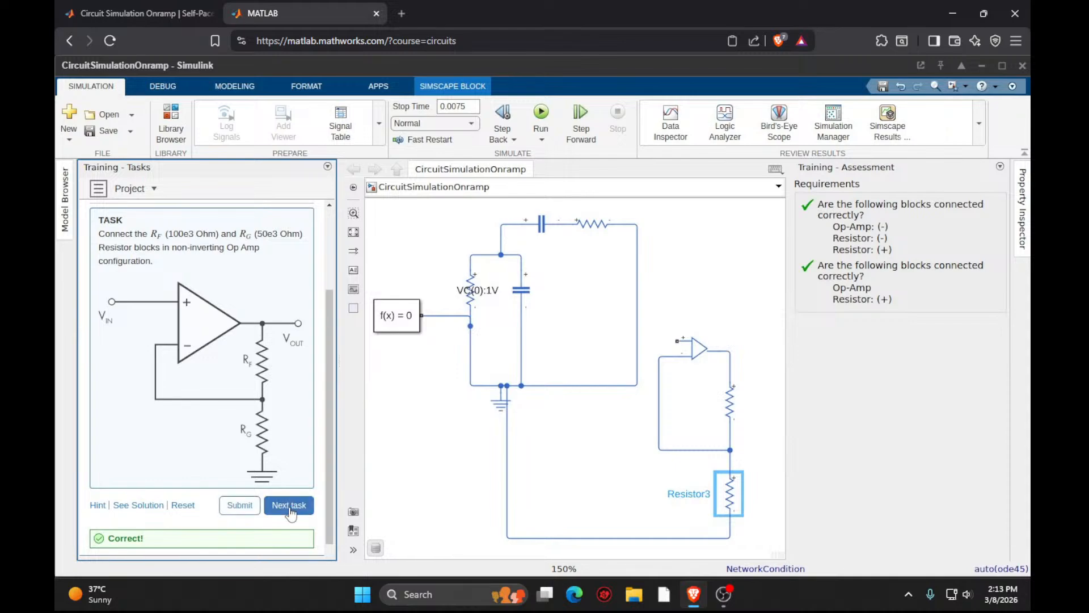
click(291, 505)
scroll(275, 445, down, 2)
scroll(249, 374, up, 5)
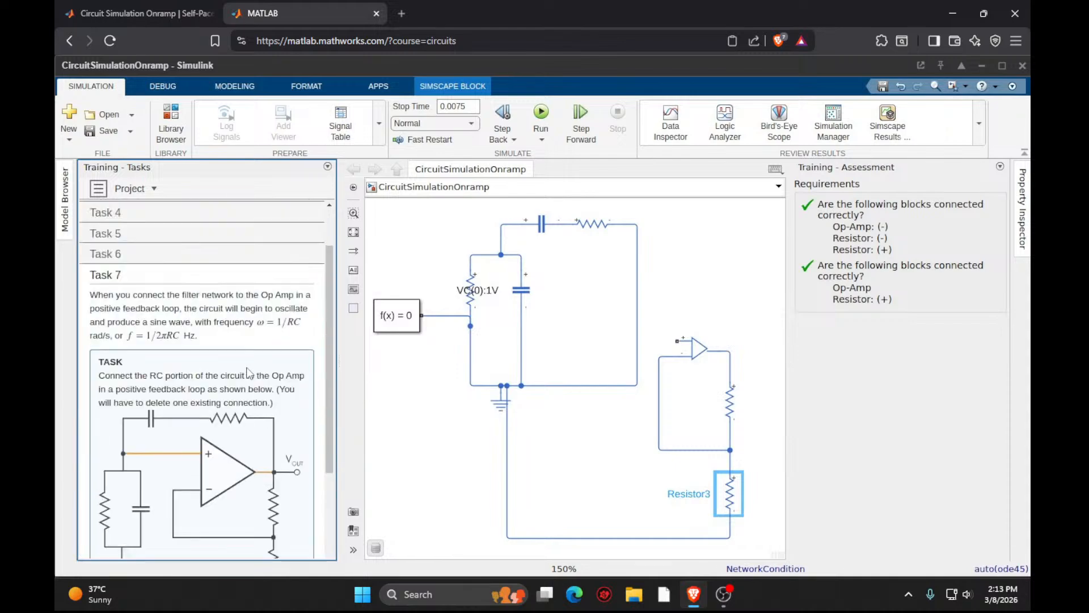
scroll(249, 375, down, 3)
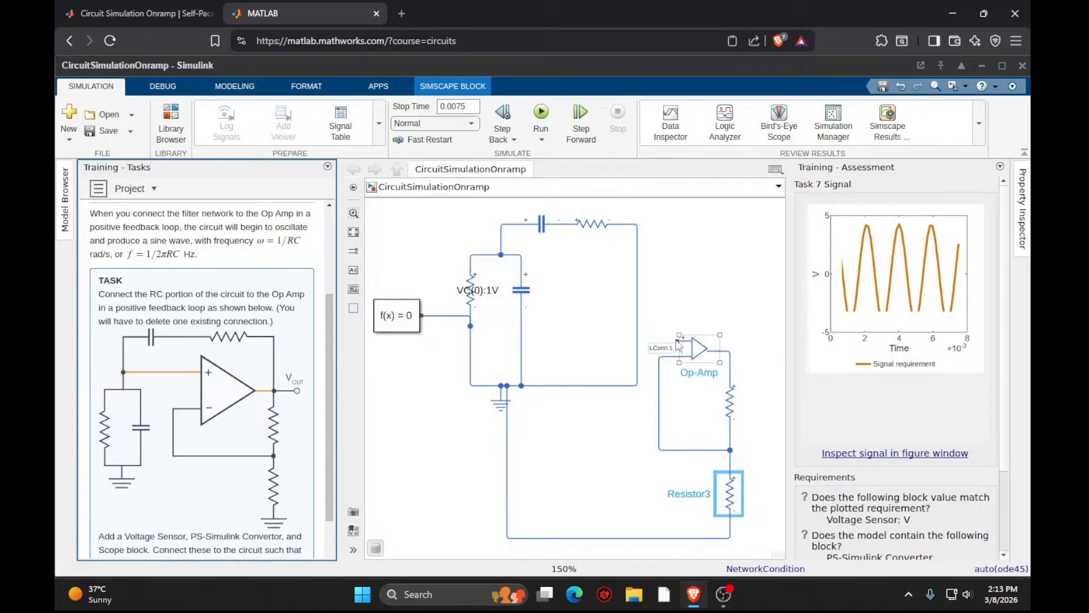
Try to wire the Op-Amp's non-inverting input to the RC circuit's upper node and rearrange the capacitor branch junction.
drag(678, 342, 498, 237)
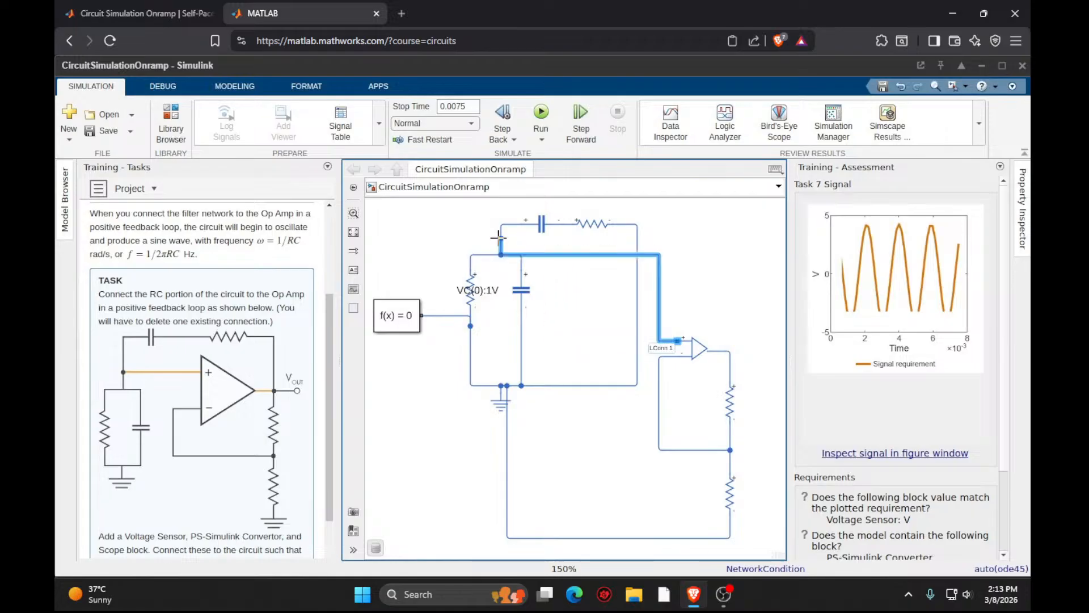
click(505, 324)
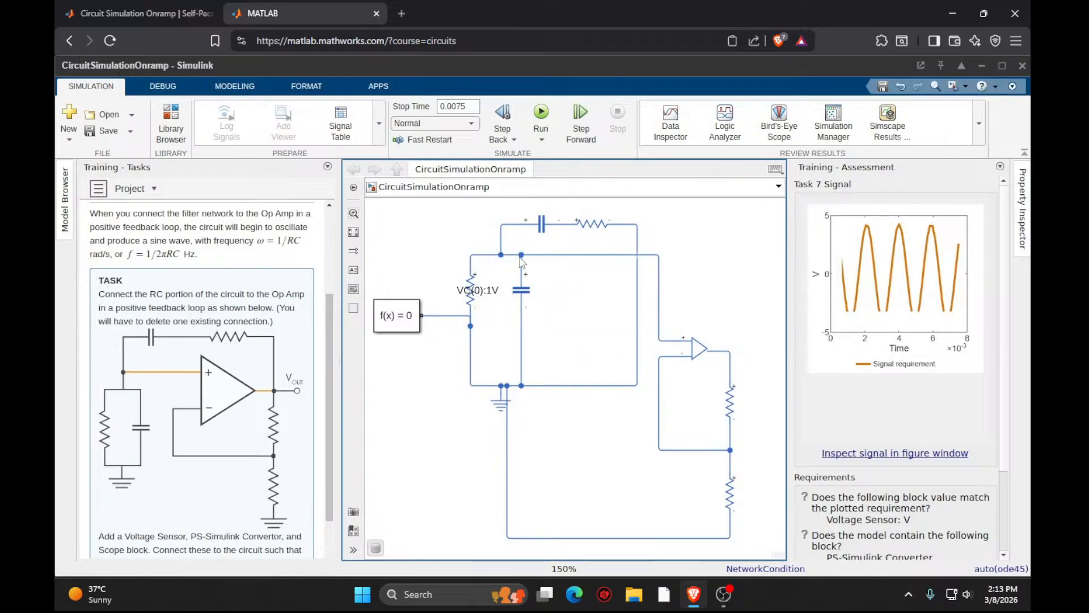
drag(522, 256, 503, 240)
click(533, 255)
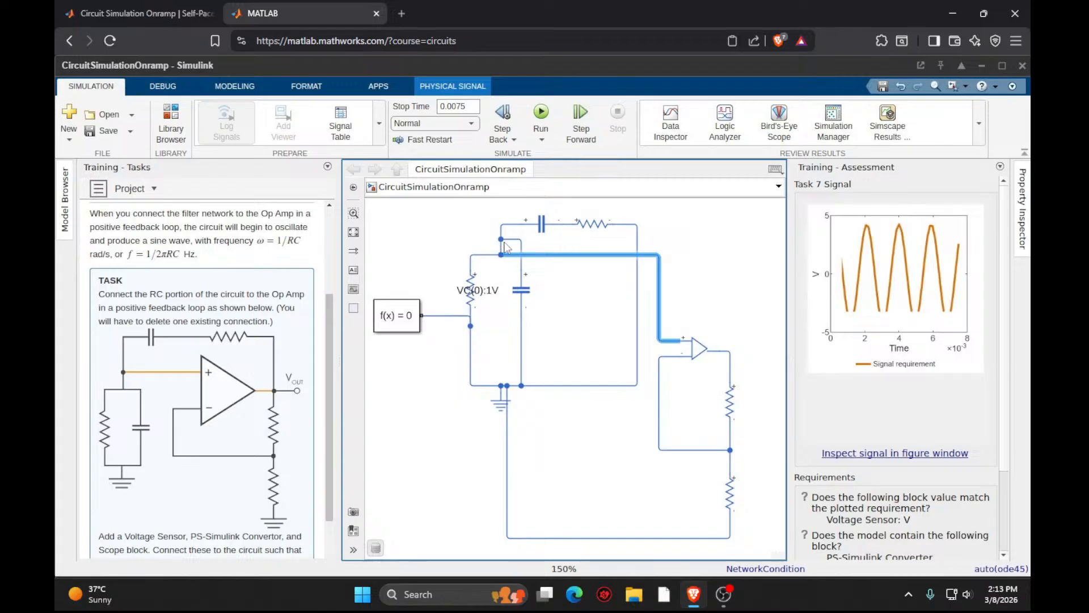
drag(502, 240, 501, 275)
click(504, 259)
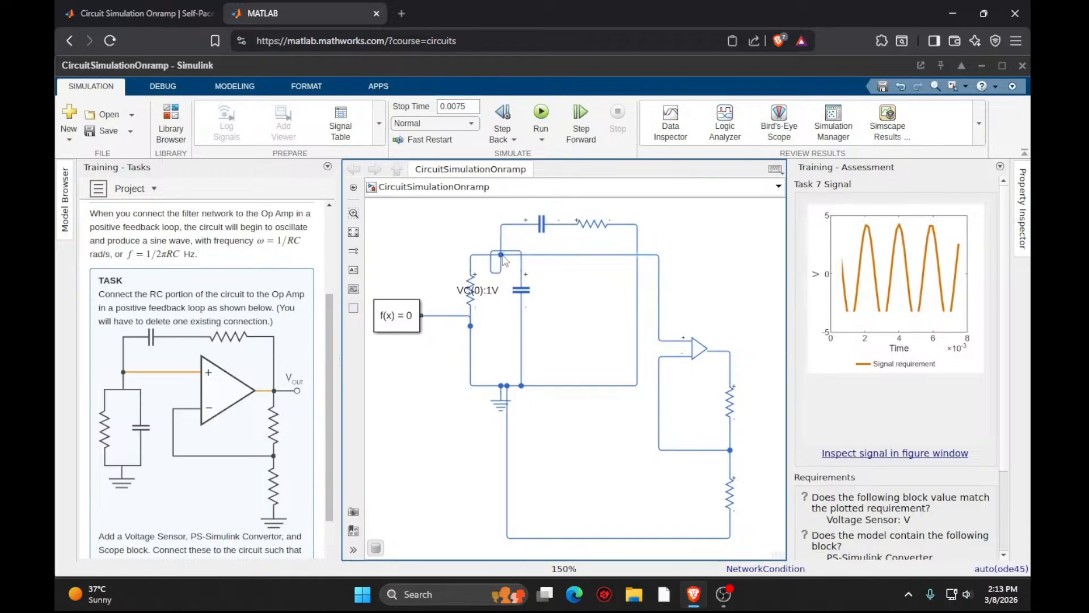
drag(505, 253, 503, 264)
click(505, 262)
key(Delete)
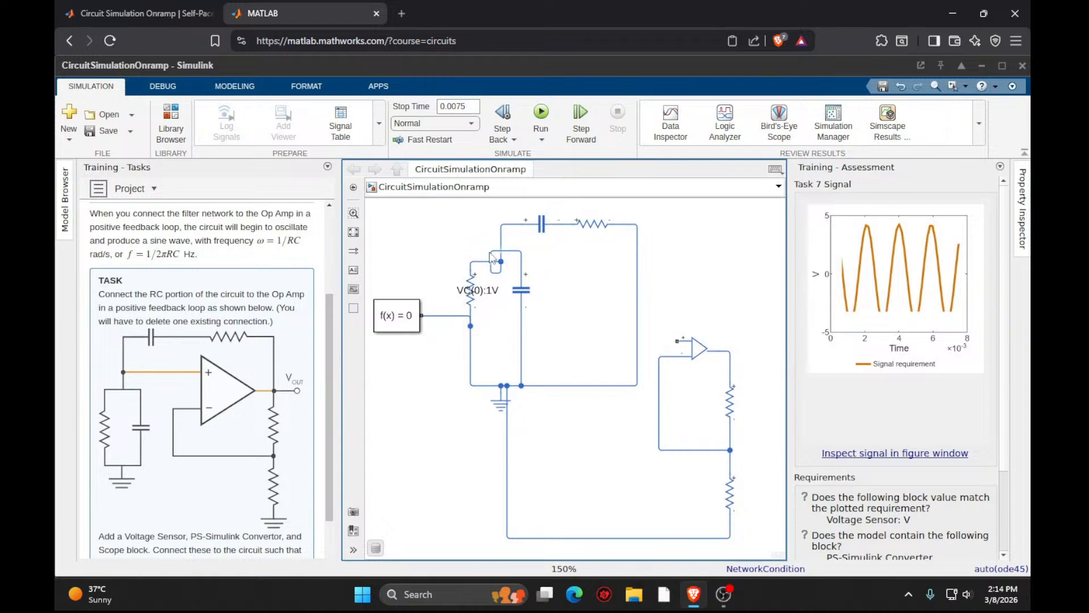
Straighten the looped wire at the RC junction and connect the Op-Amp's non-inverting input to the node above the parallel RC pair.
drag(501, 267, 494, 252)
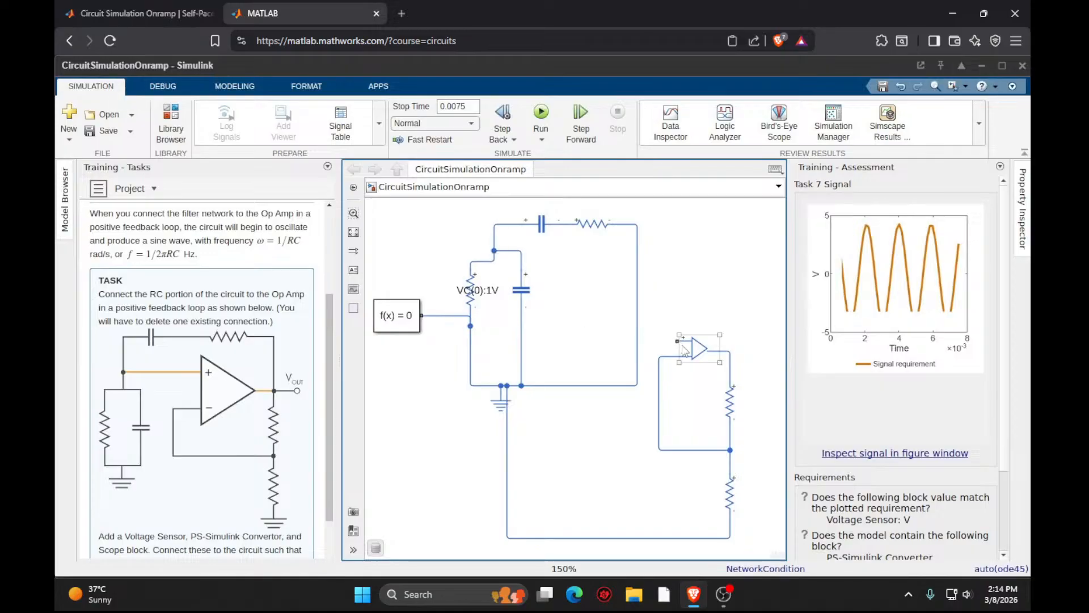
drag(678, 340, 494, 234)
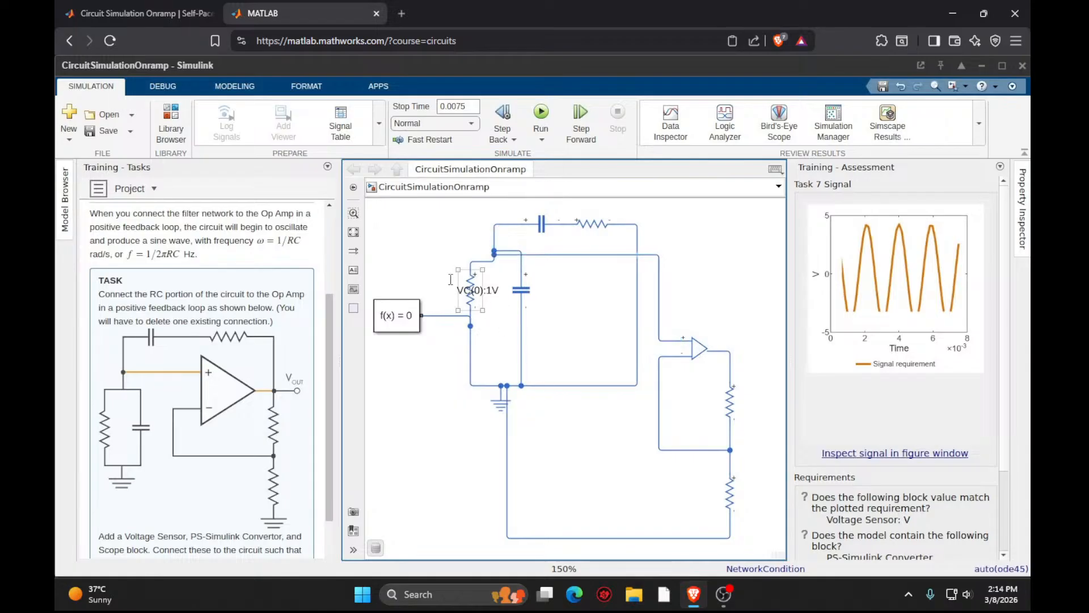
click(593, 258)
drag(593, 258, 594, 248)
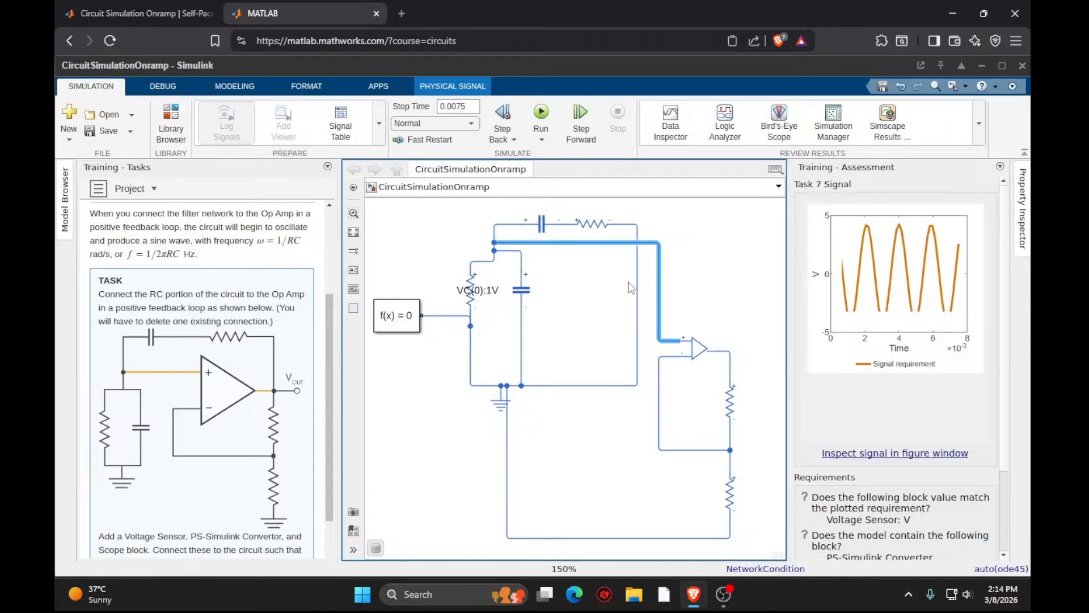
Delete the wire from the series resistor to the ground line and connect that resistor's free end to the Op-Amp output.
click(637, 300)
key(Delete)
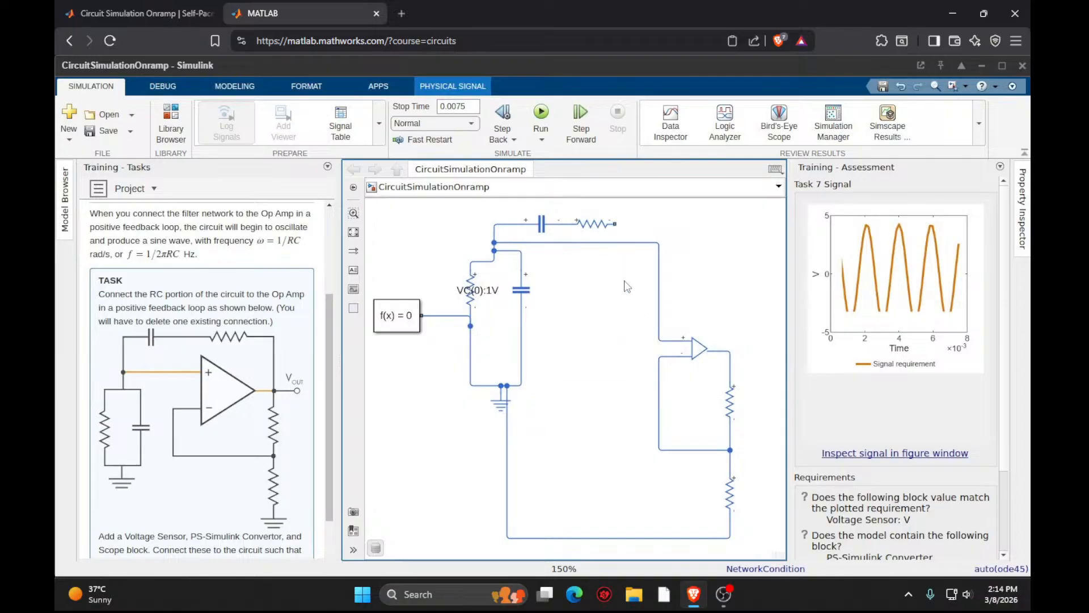
drag(625, 225, 722, 353)
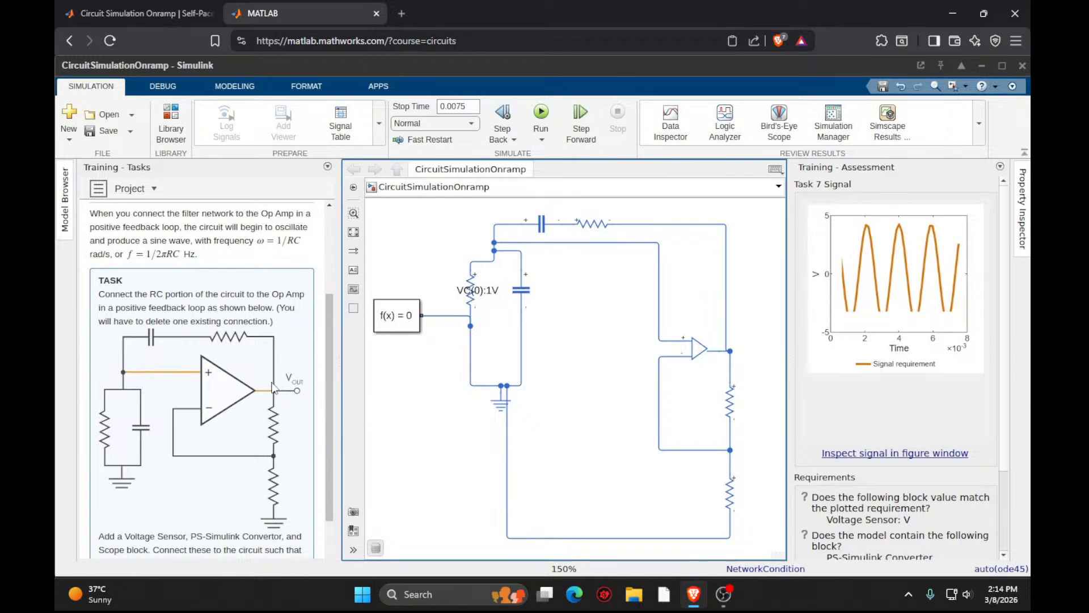
Submit Task 7, read through its assessment requirements and compare the circuit with the task diagram.
scroll(276, 454, down, 3)
click(287, 525)
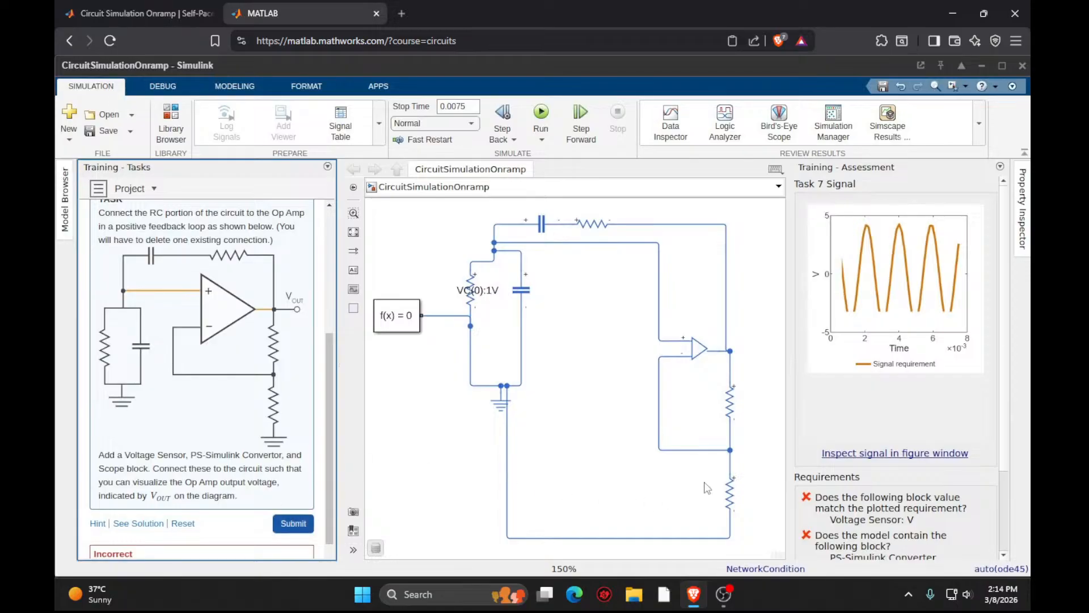
scroll(707, 488, down, 2)
scroll(825, 444, down, 4)
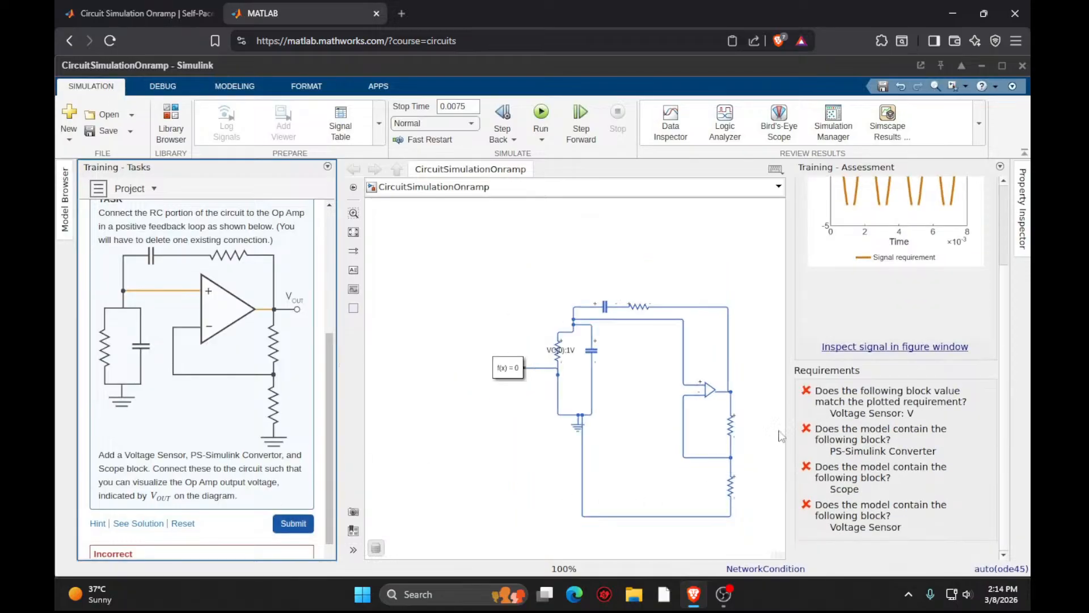
scroll(732, 378, up, 2)
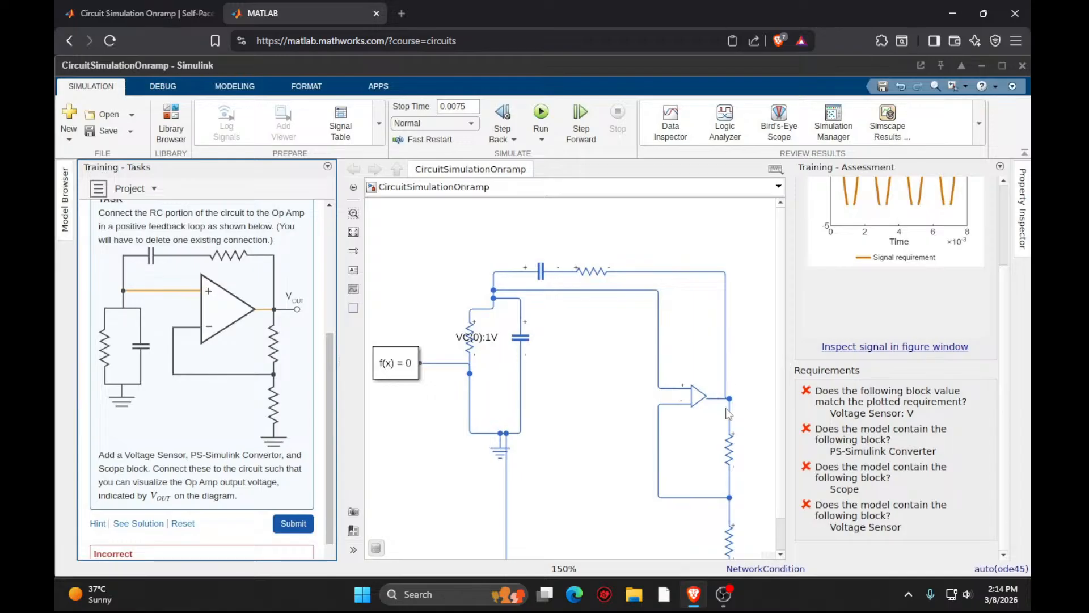
click(724, 460)
click(657, 512)
click(781, 535)
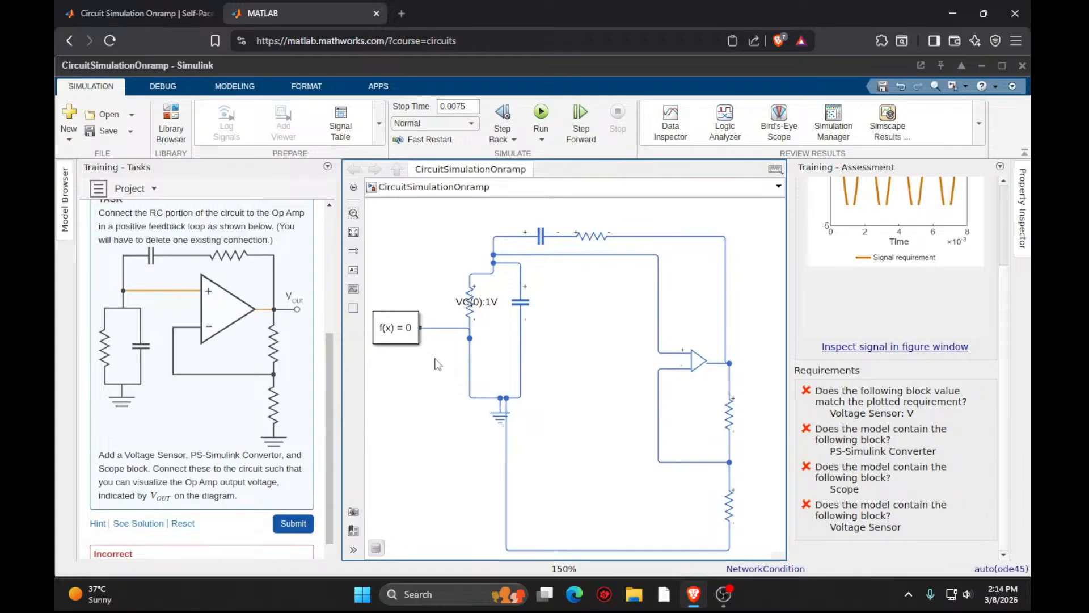
Replace the long ground wire of the lower 50e3 Ohm resistor with a Foundation Library Electrical Reference block attached below it.
click(507, 458)
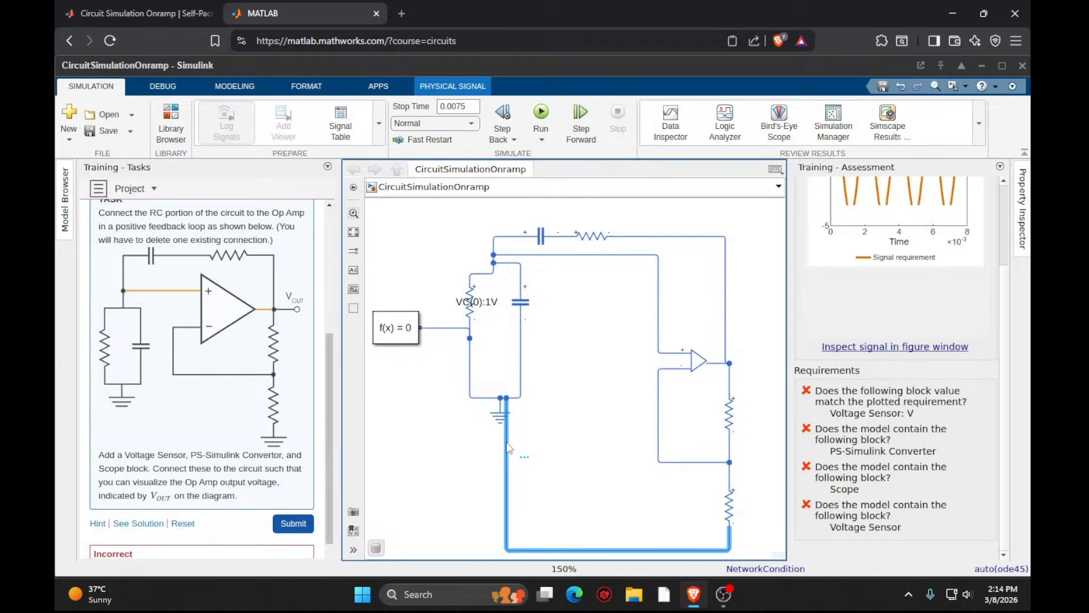
key(Delete)
double_click(607, 513)
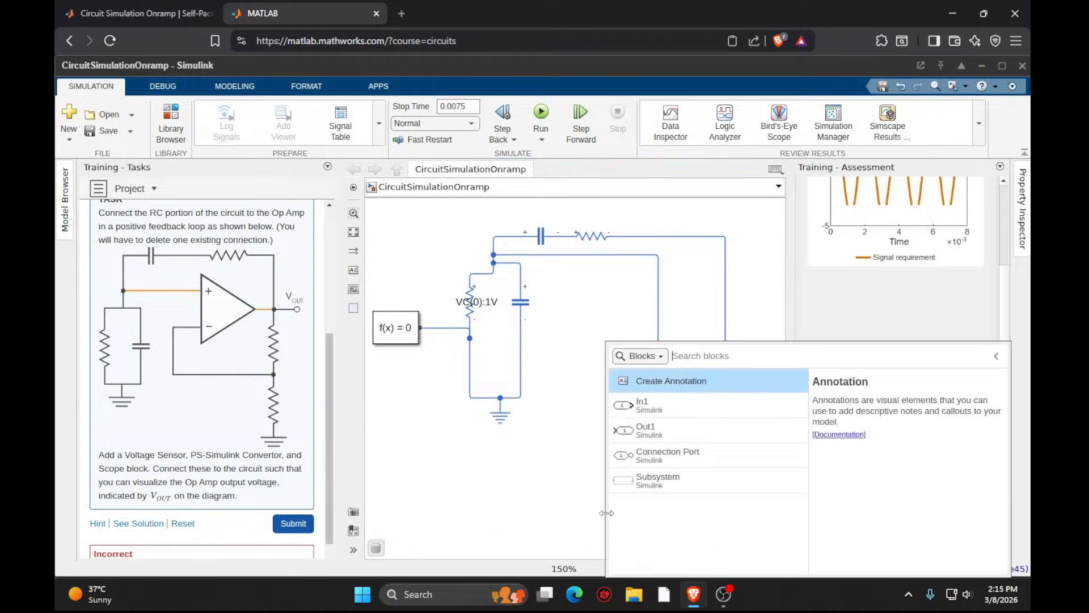
text(refer)
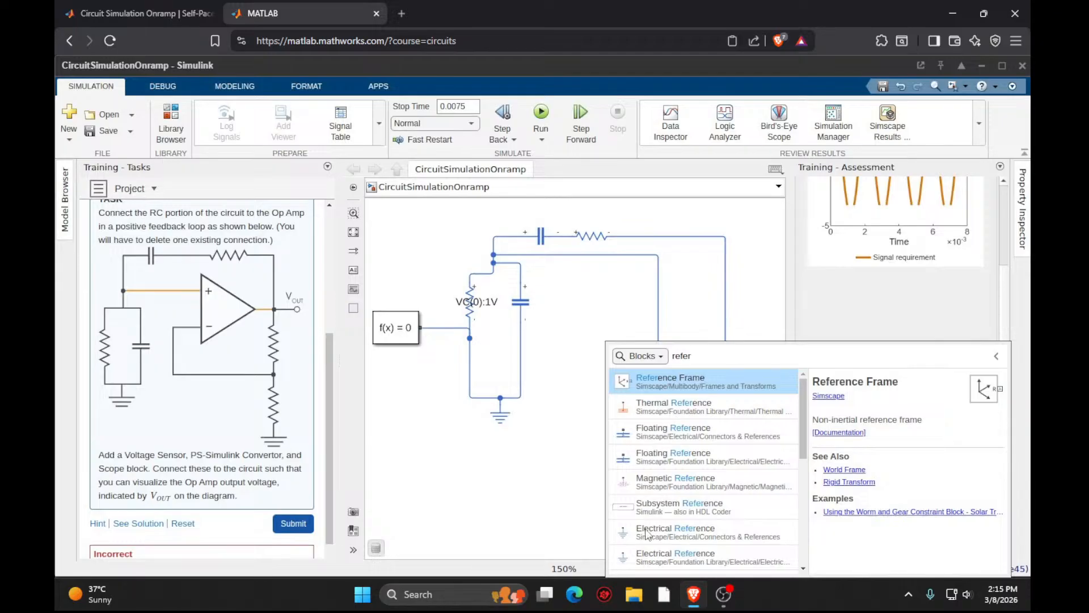
click(662, 554)
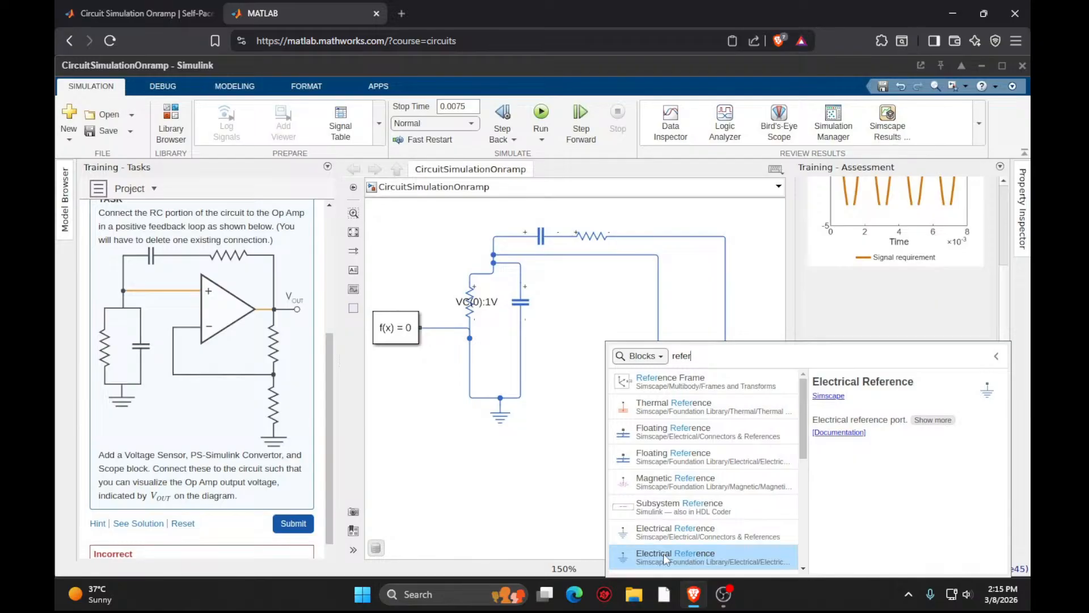
click(665, 559)
drag(614, 515, 735, 556)
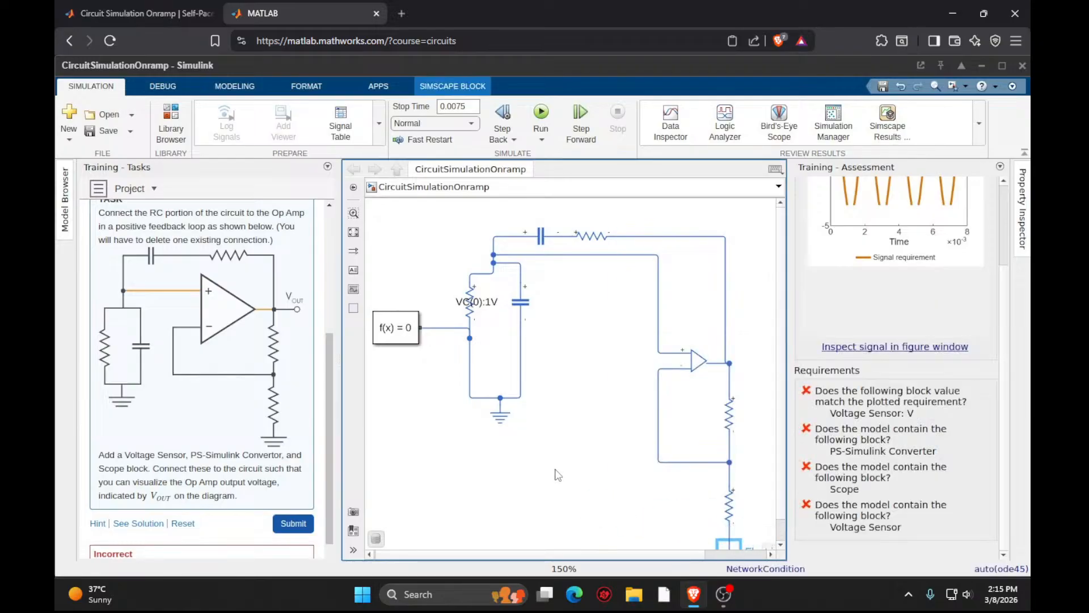
Resubmit Task 7 and review which blocks its assessment requirements ask for.
click(287, 523)
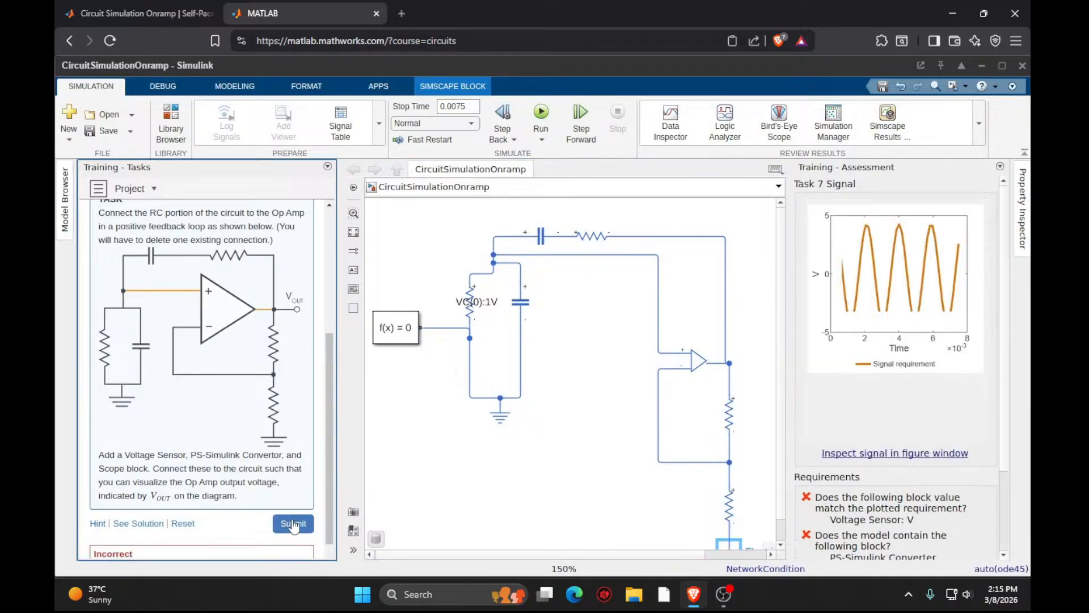
scroll(933, 393, down, 3)
click(688, 444)
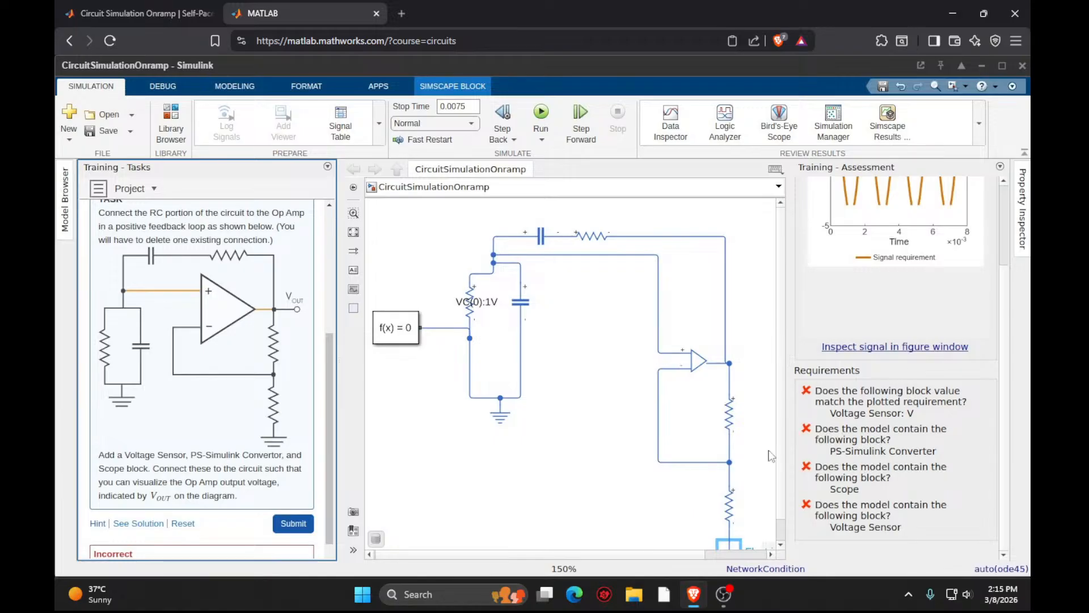
double_click(547, 487)
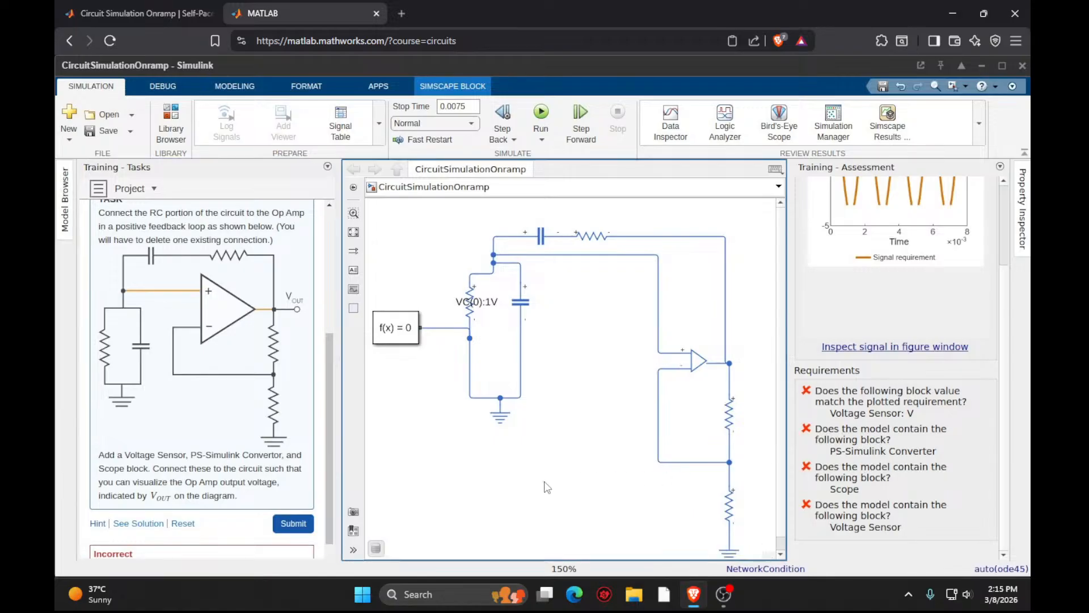
Add a Voltage Sensor, a PS-Simulink Converter and a Scope block in the empty area below the RC circuit.
text(volt)
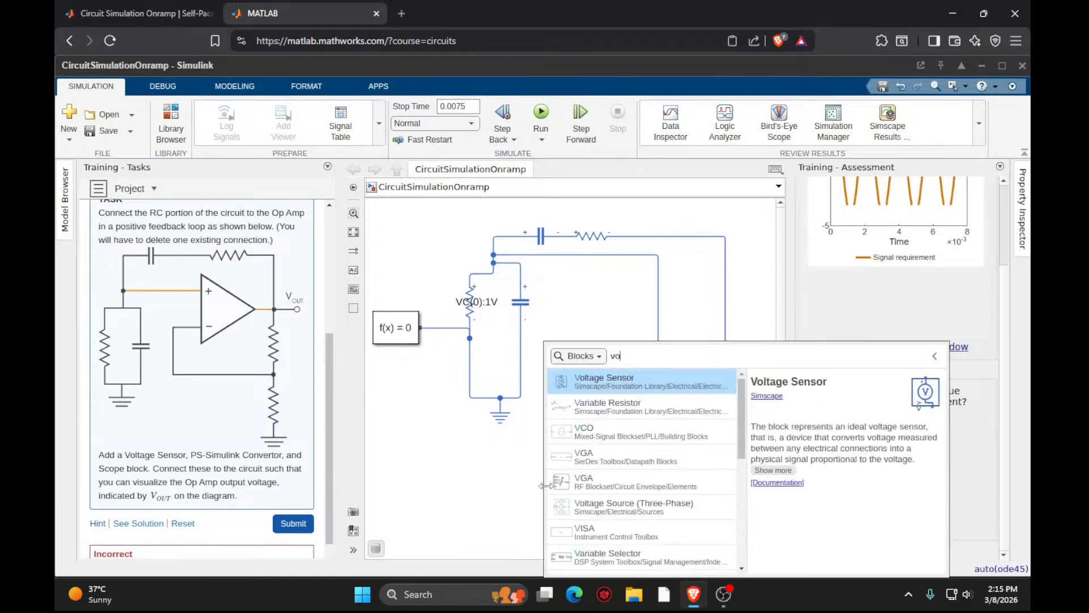
click(618, 385)
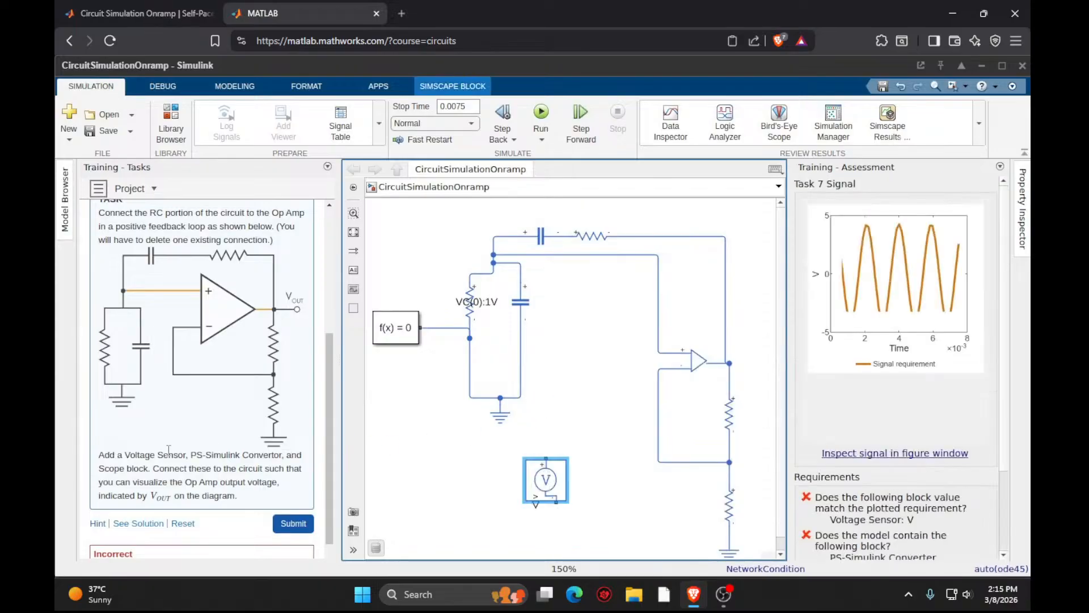
double_click(437, 475)
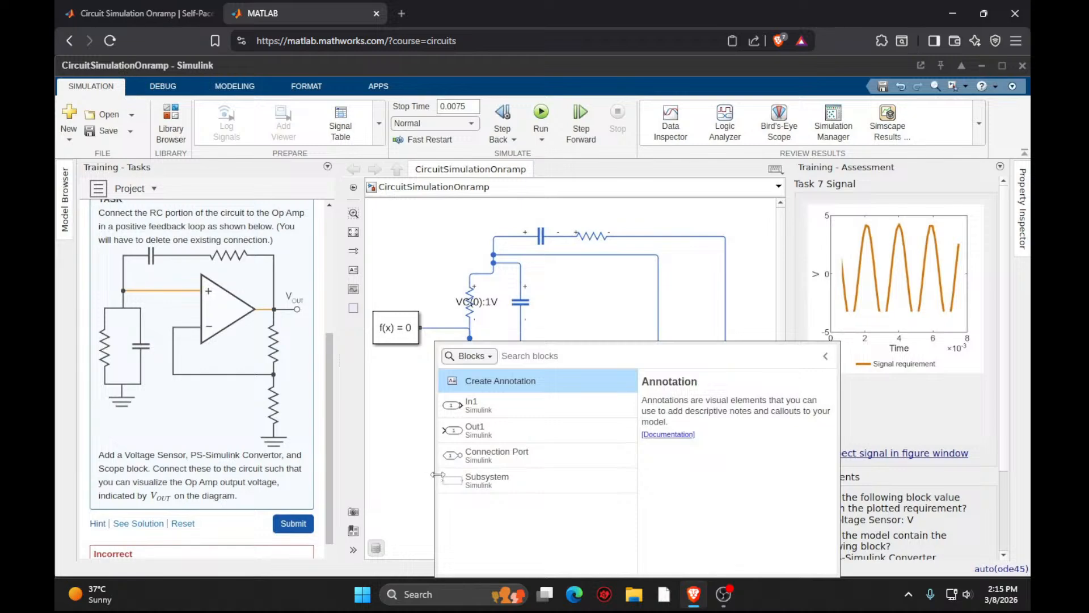
text(ps si)
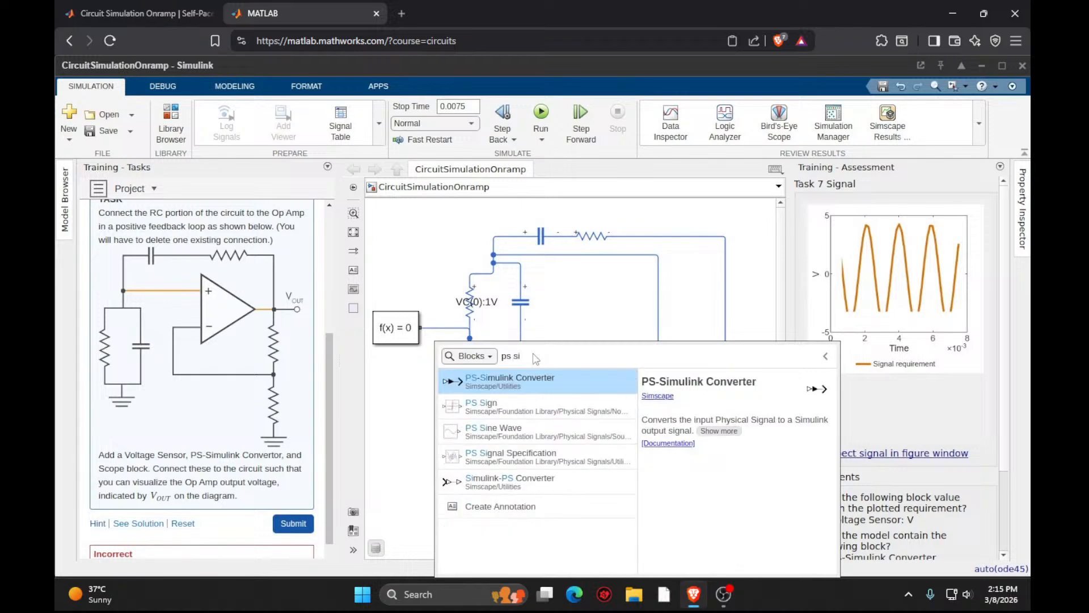
click(531, 384)
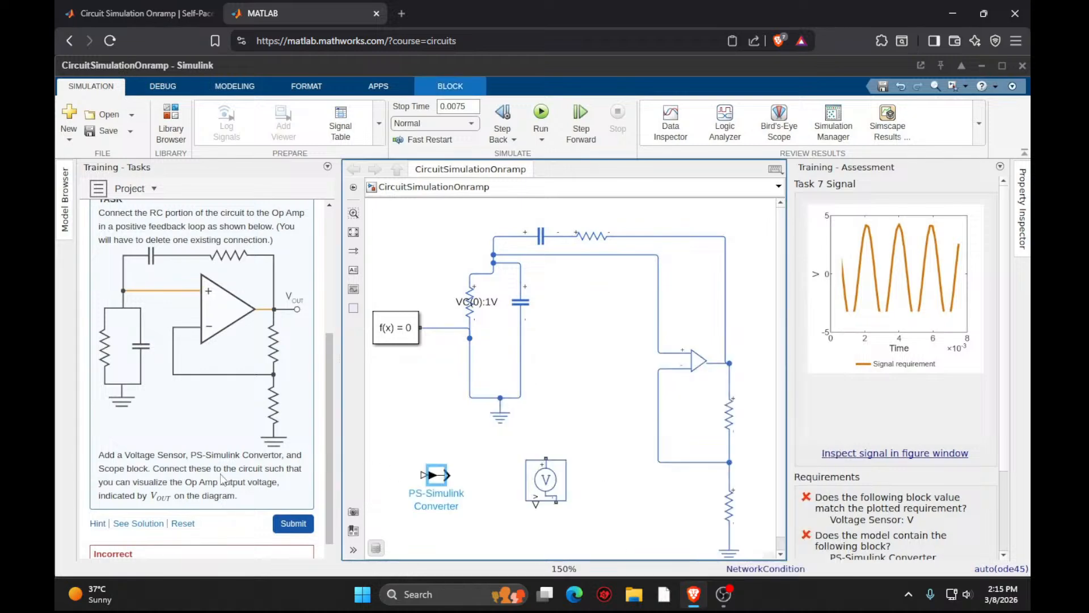
double_click(481, 484)
text(scope)
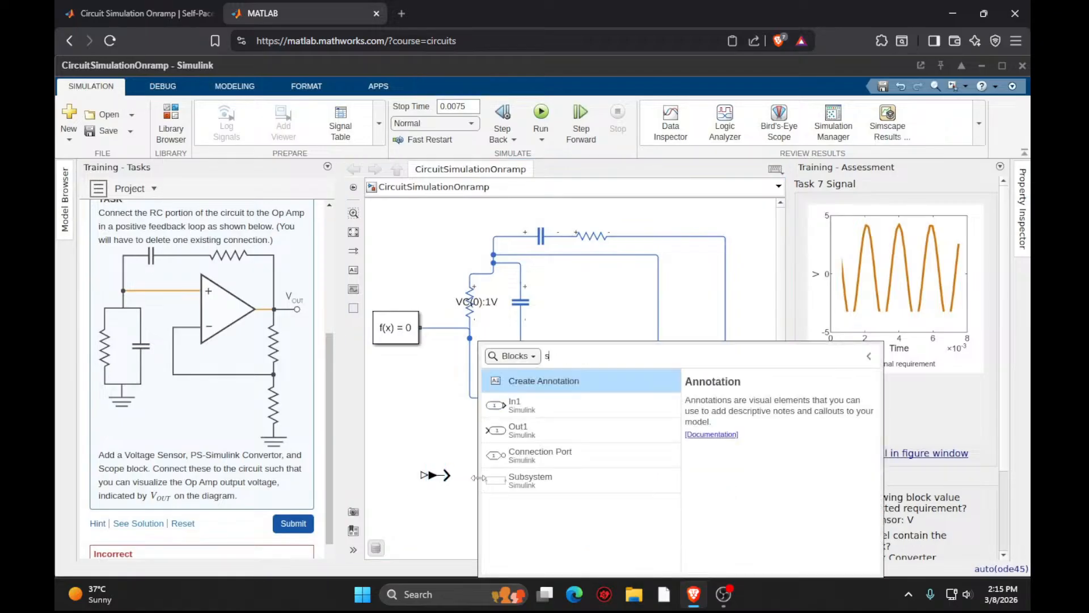
key(Return)
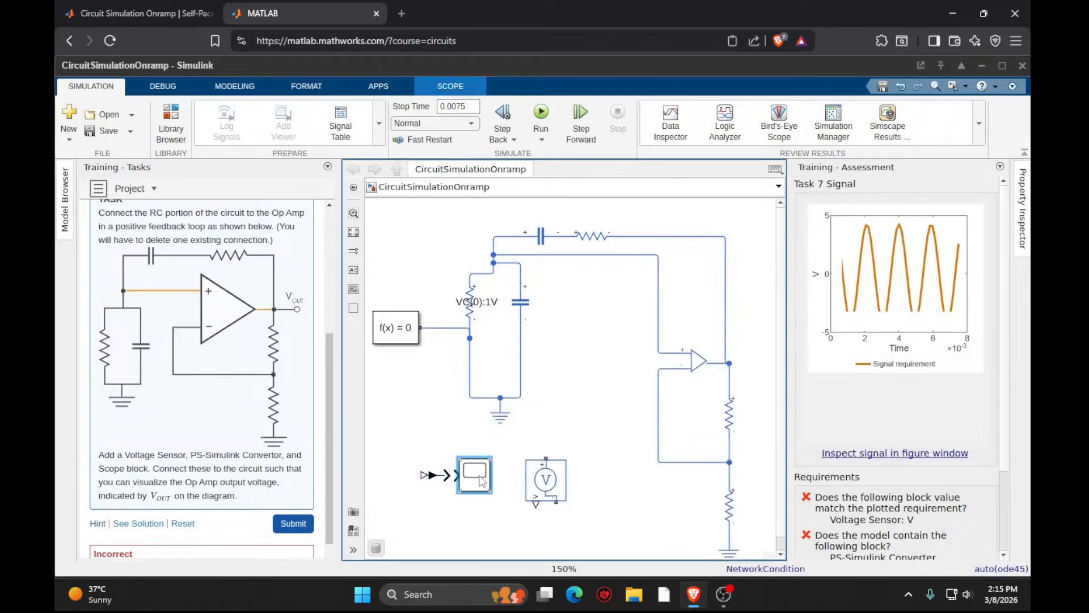
Wire the Voltage Sensor between the Op-Amp output and the lower resistor's ground, and feed its signal through the PS-Simulink Converter to the Scope.
mouse_move(479, 478)
mouse_down()
mouse_move(497, 510)
mouse_move(476, 484)
mouse_move(419, 489)
mouse_move(536, 528)
mouse_move(543, 475)
mouse_up()
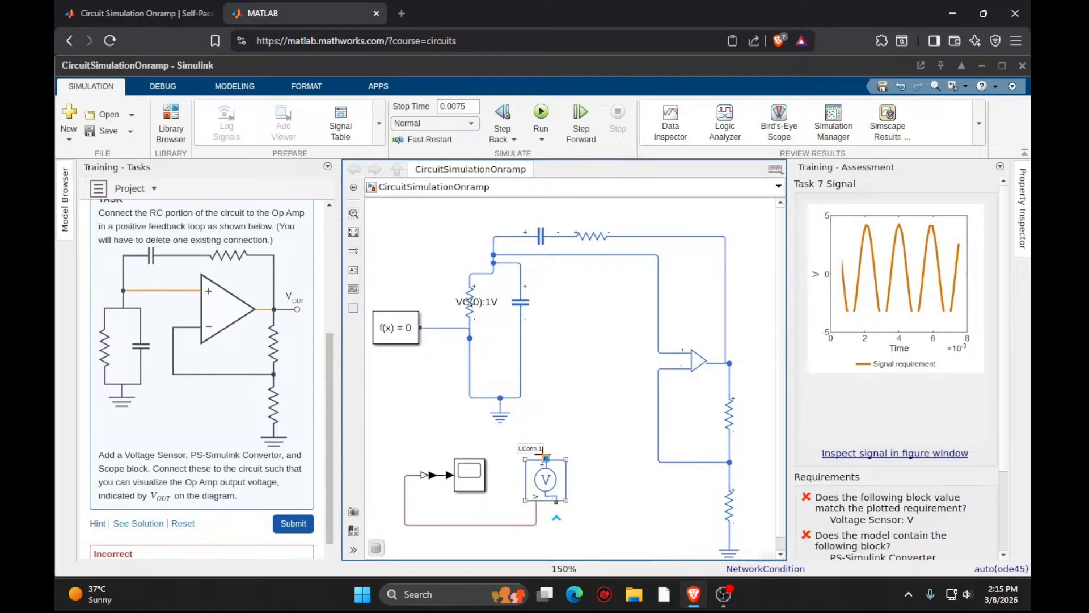
drag(541, 454, 728, 363)
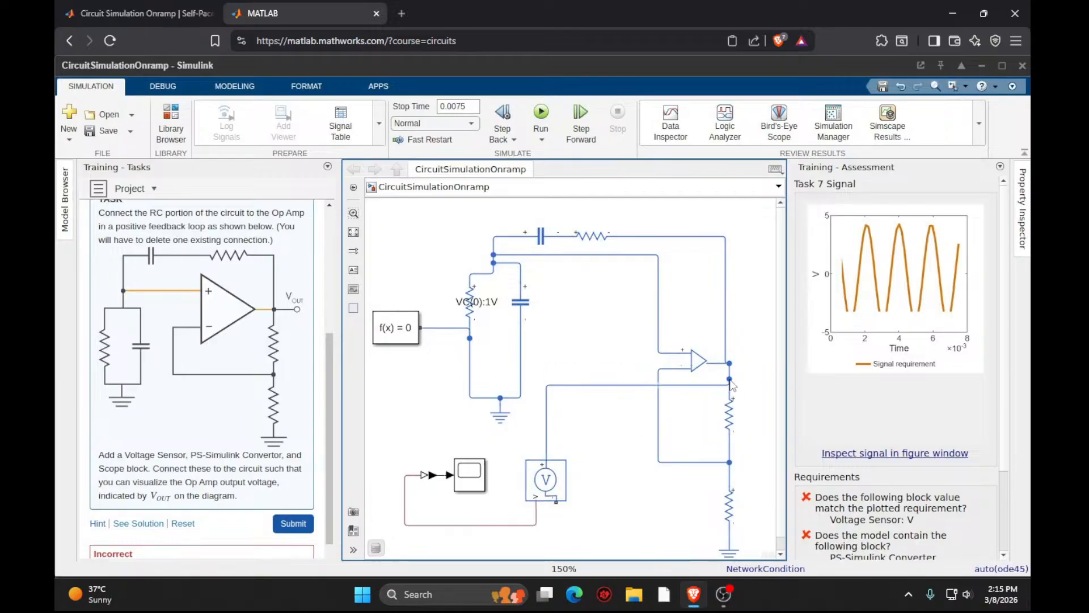
drag(729, 380, 721, 364)
drag(556, 501, 733, 530)
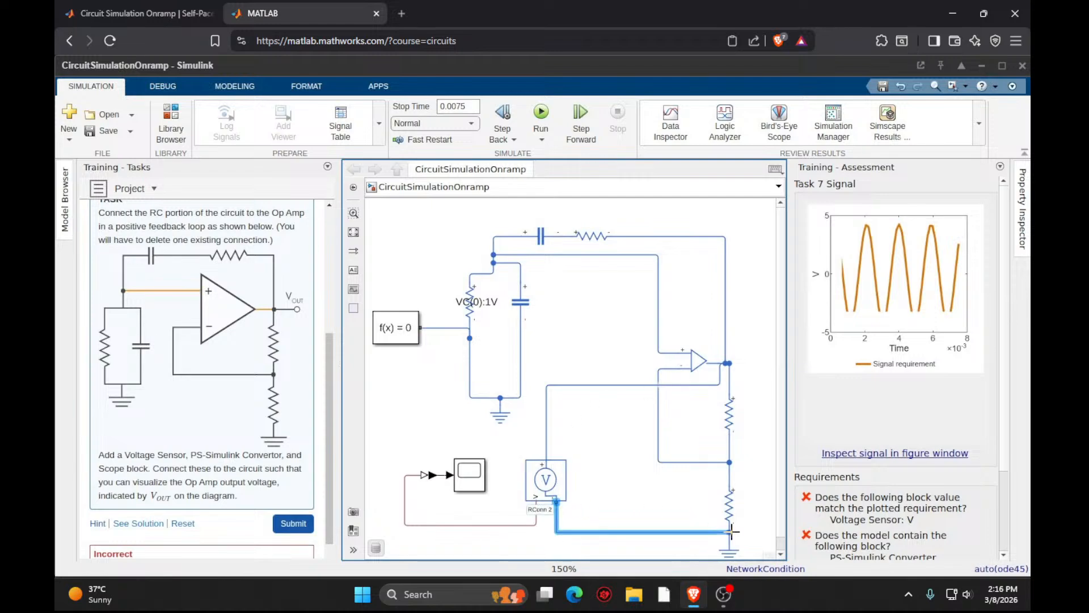
Submit Task 7 and review its assessment requirements.
click(289, 523)
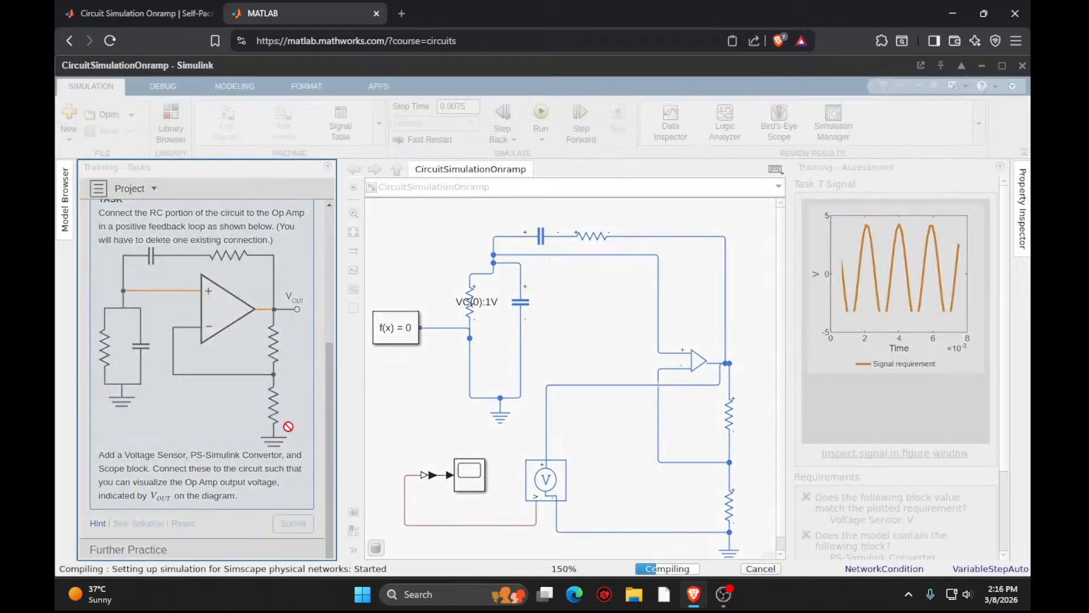
scroll(832, 413, down, 1)
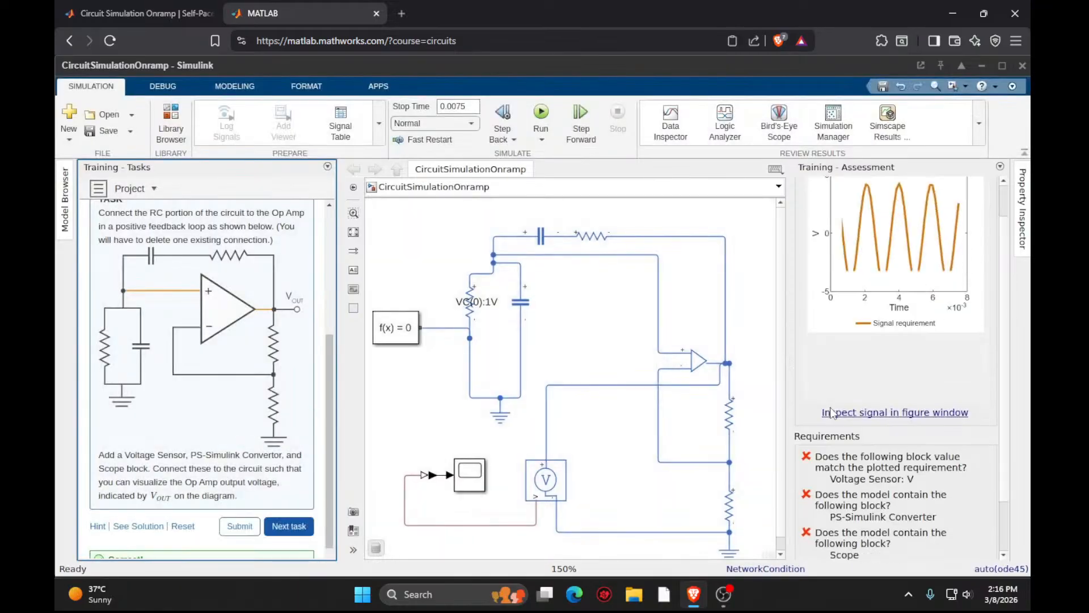
scroll(830, 413, down, 2)
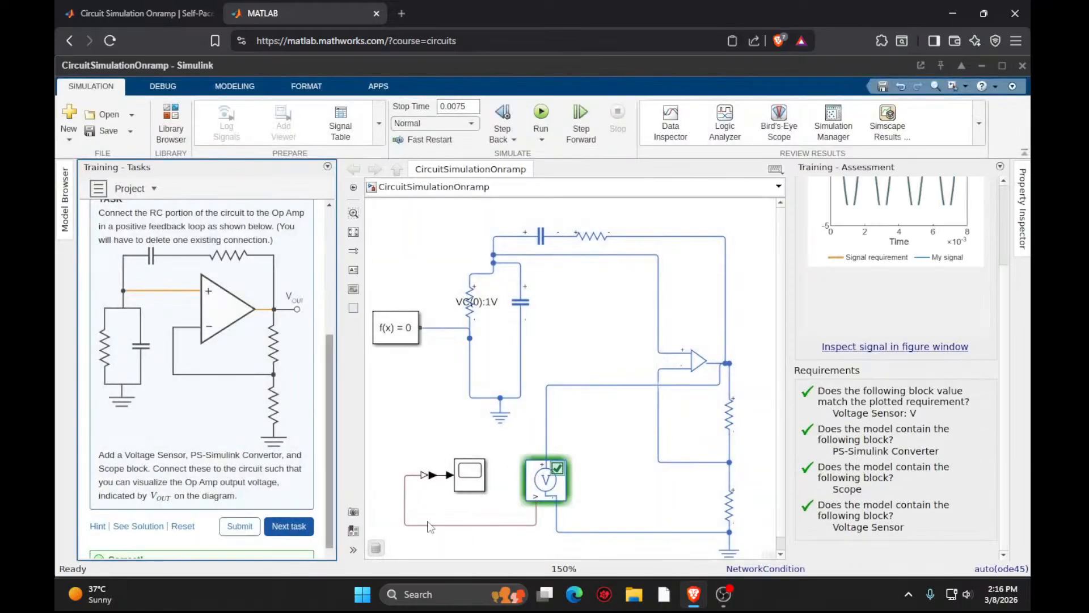
Open the Scope in a maximized window, simulate the model, inspect the output voltage waveform and close the Scope.
click(459, 486)
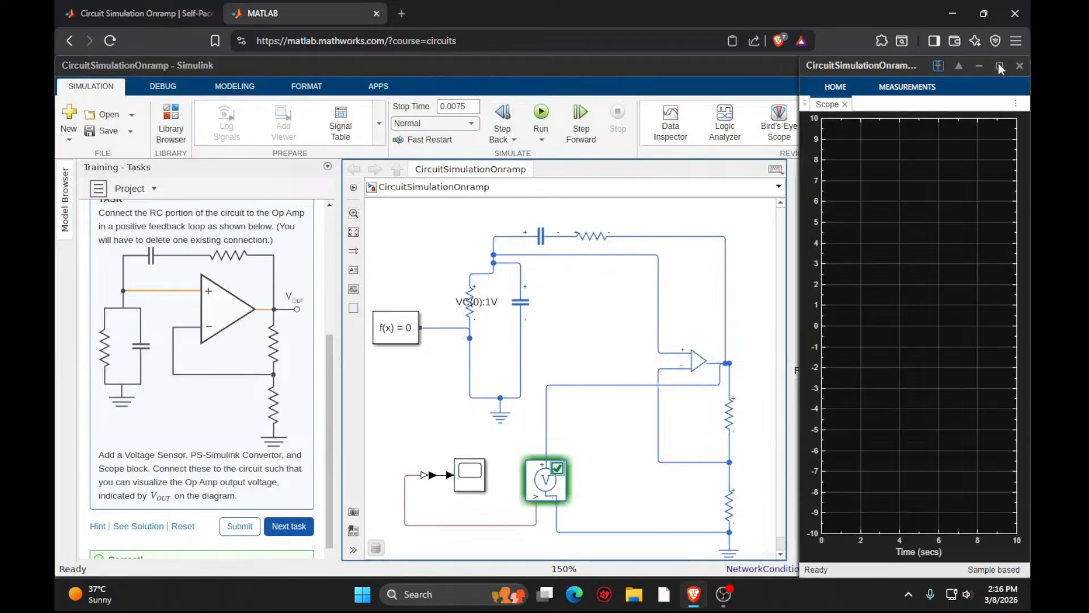
click(999, 65)
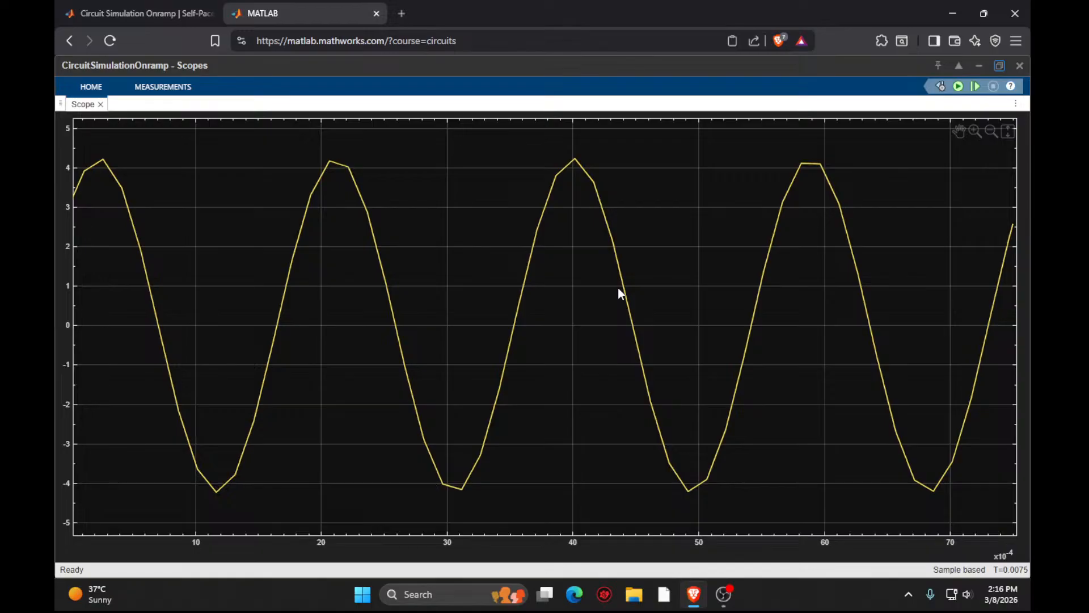
drag(986, 230, 894, 262)
drag(350, 428, 517, 408)
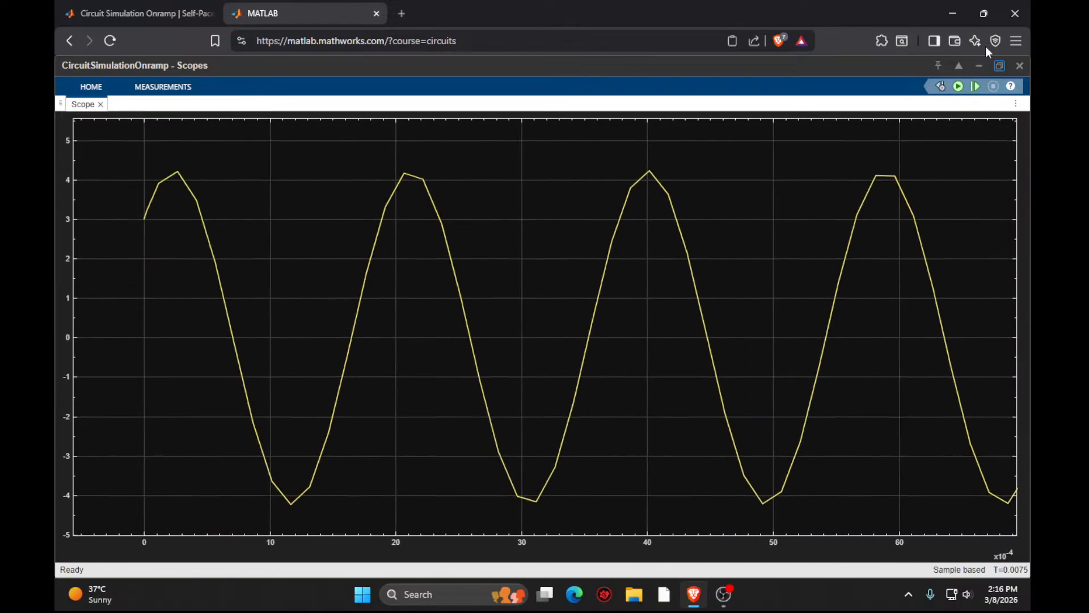
click(1021, 67)
Advance past the project's Further Practice section and the Additional Resources page to the course Survey.
click(309, 534)
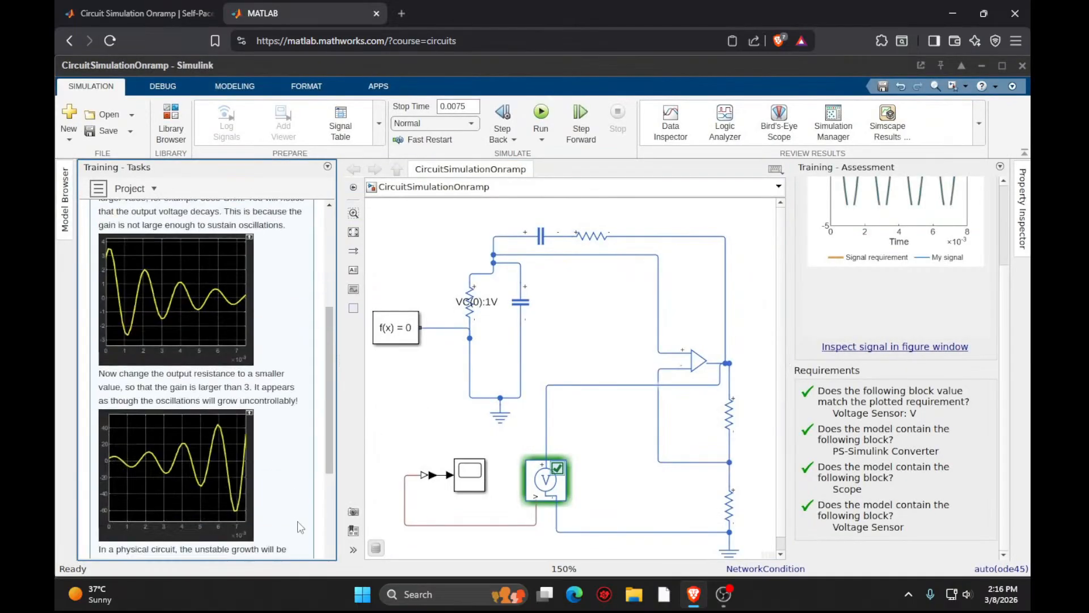
scroll(213, 423, down, 5)
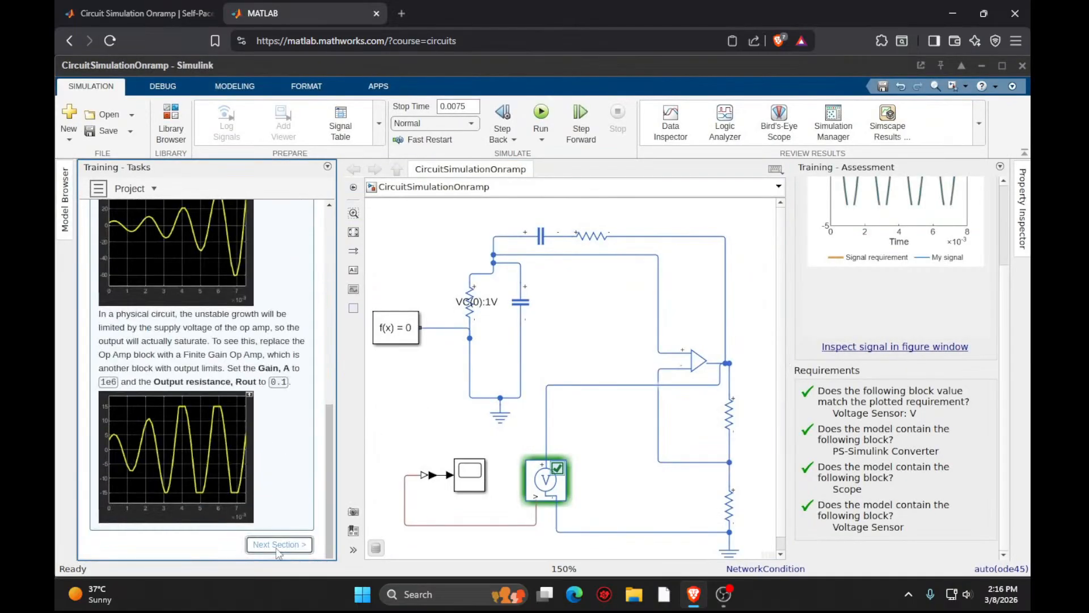
click(276, 545)
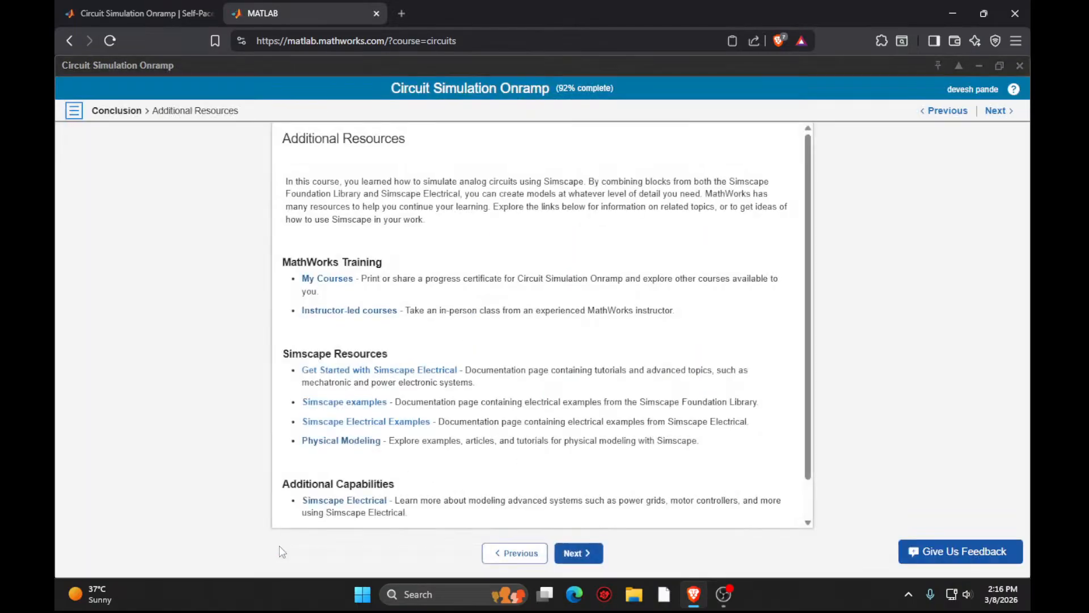
click(579, 553)
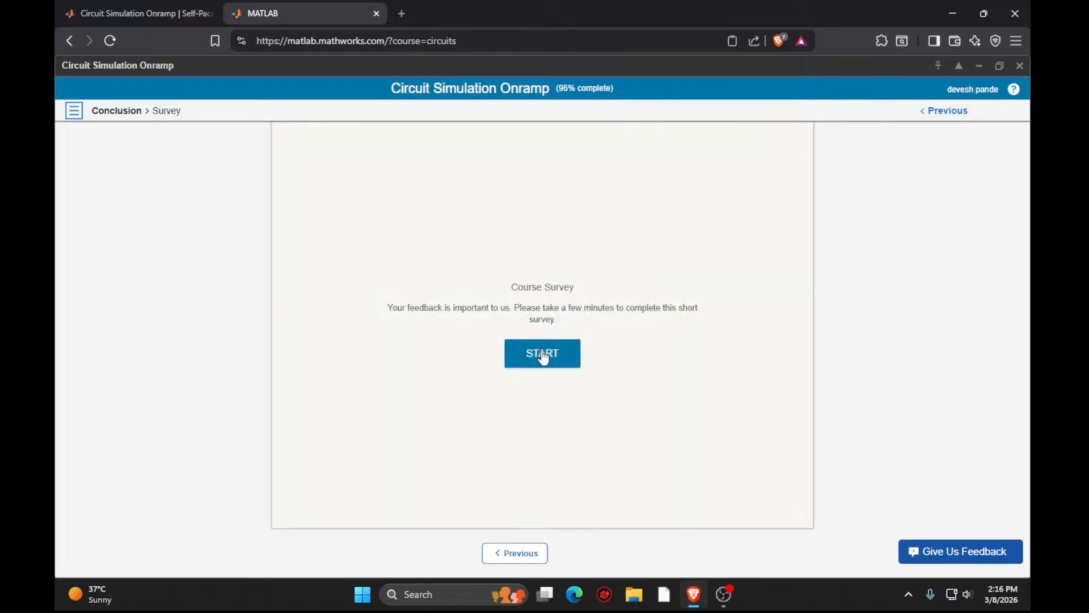
Look over the Additional Resources page and the opening question of the course survey, and return without answering it.
click(537, 553)
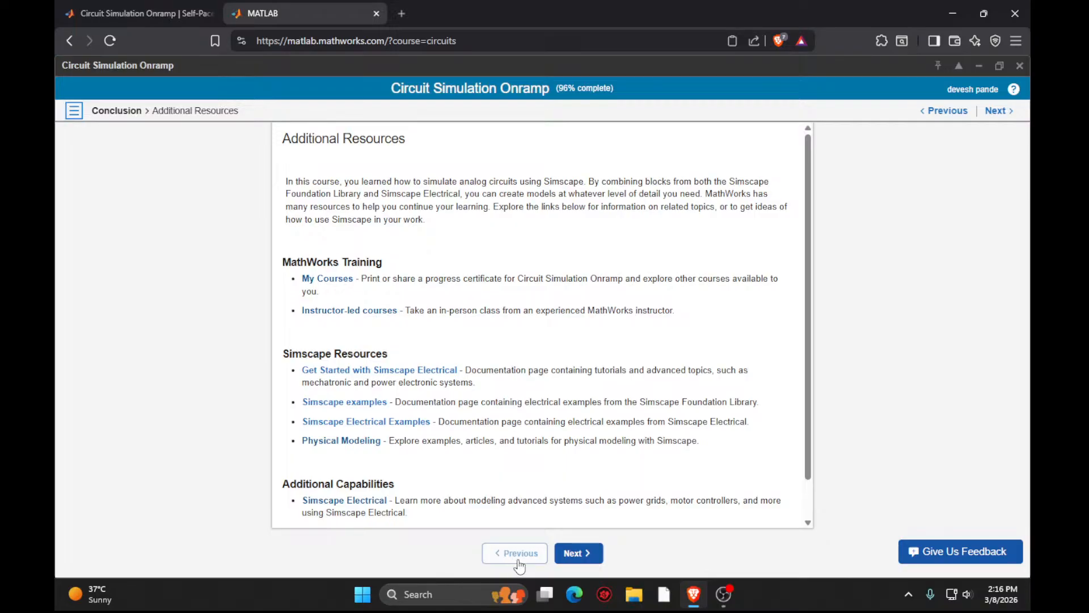
scroll(462, 372, down, 1)
scroll(465, 376, up, 1)
click(573, 553)
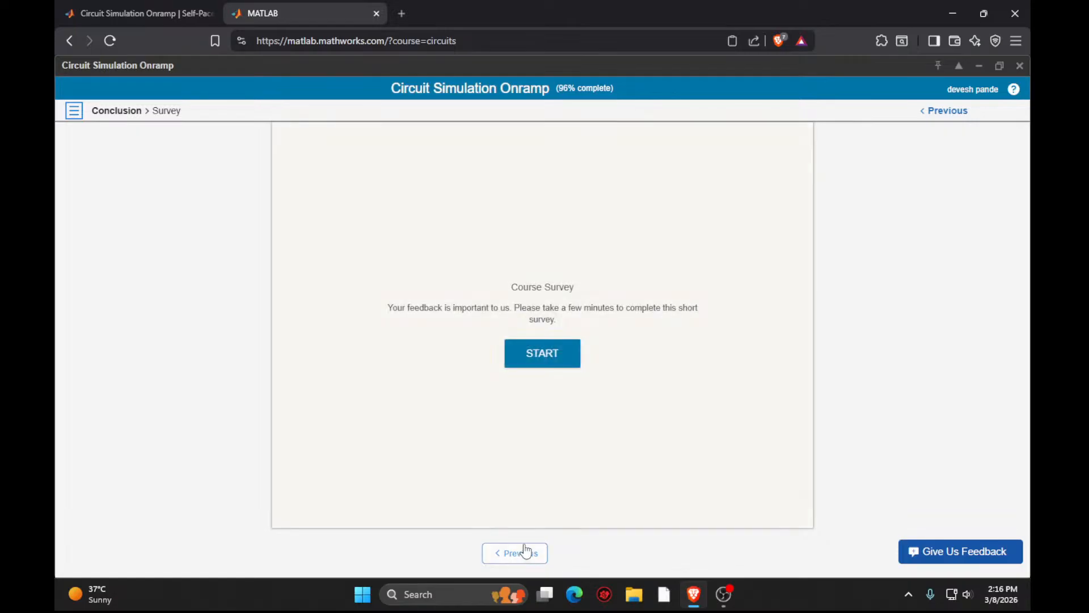
click(549, 372)
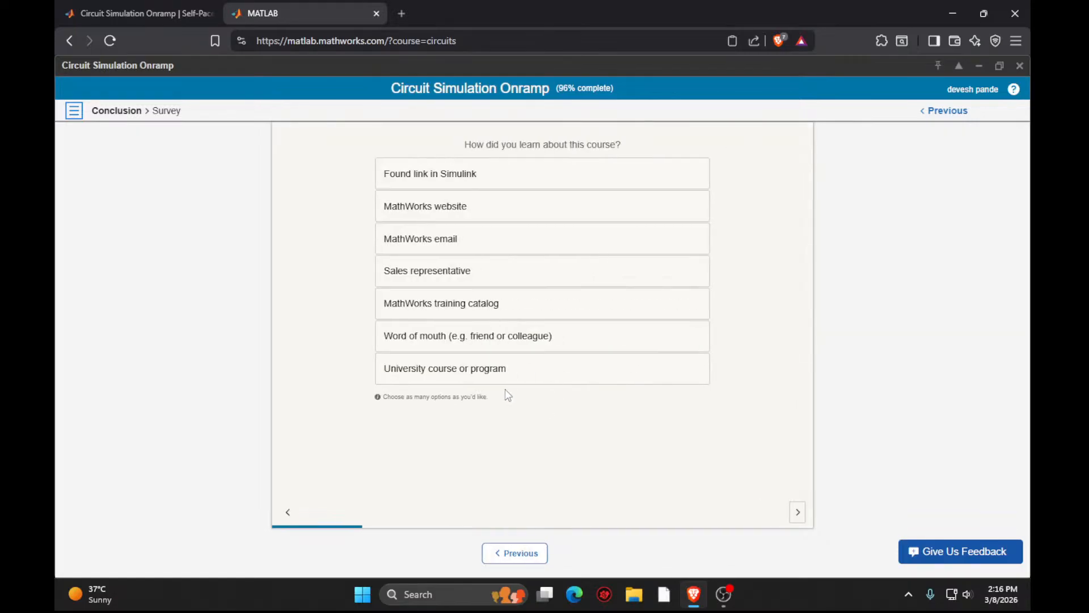
click(489, 551)
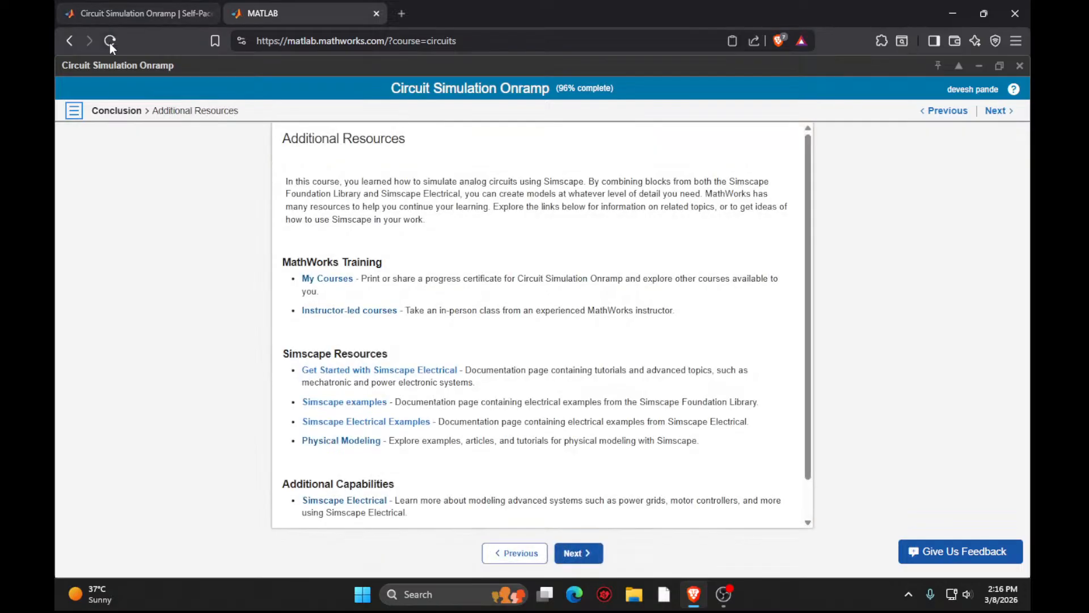
Close the MATLAB session and relaunch the course using MATLAB and Simulink Online, with the course window maximized.
click(374, 14)
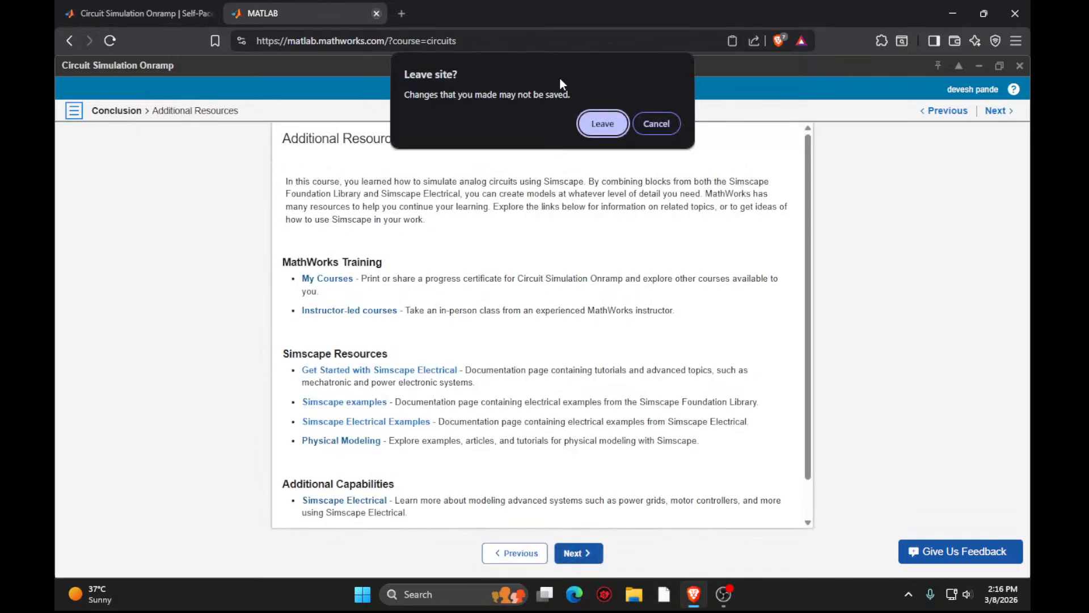
click(603, 129)
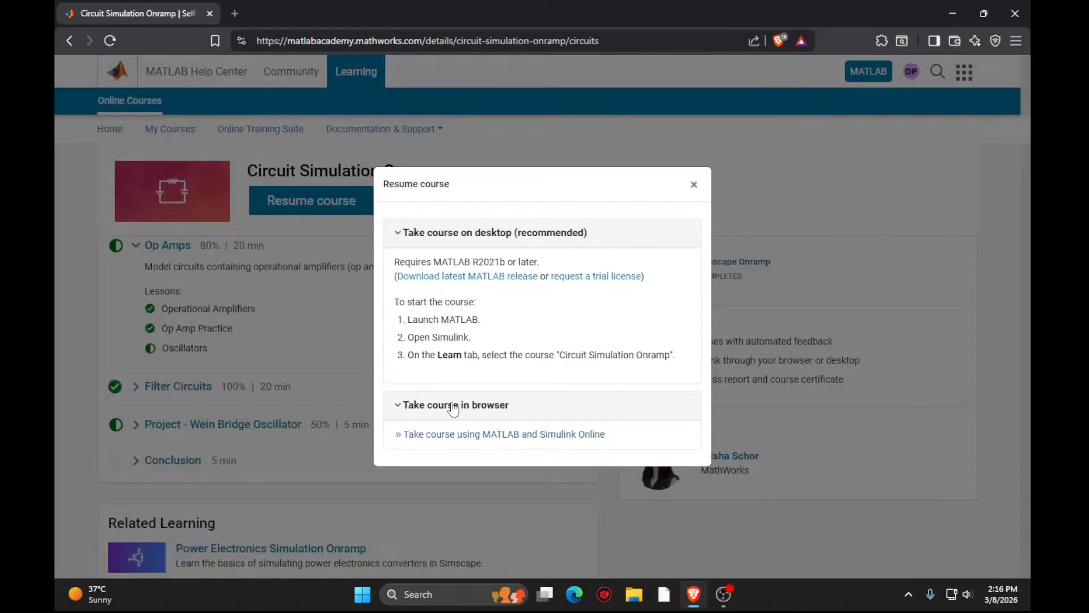
click(452, 433)
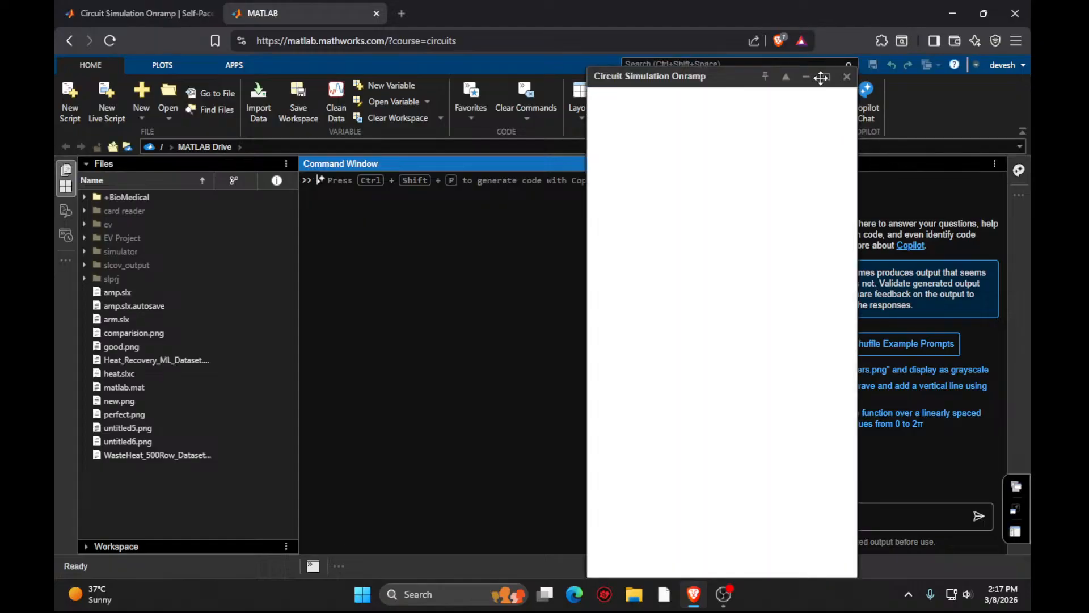
click(826, 76)
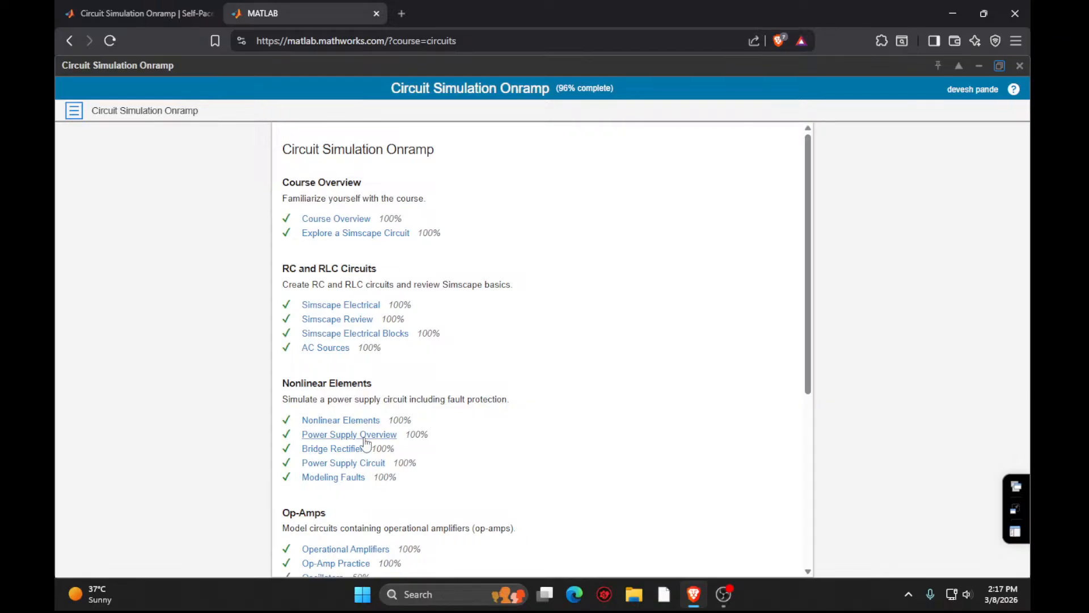
Open the incomplete Oscillators lesson in the Op-Amps chapter and advance to its Simulink exercise.
scroll(357, 437, down, 4)
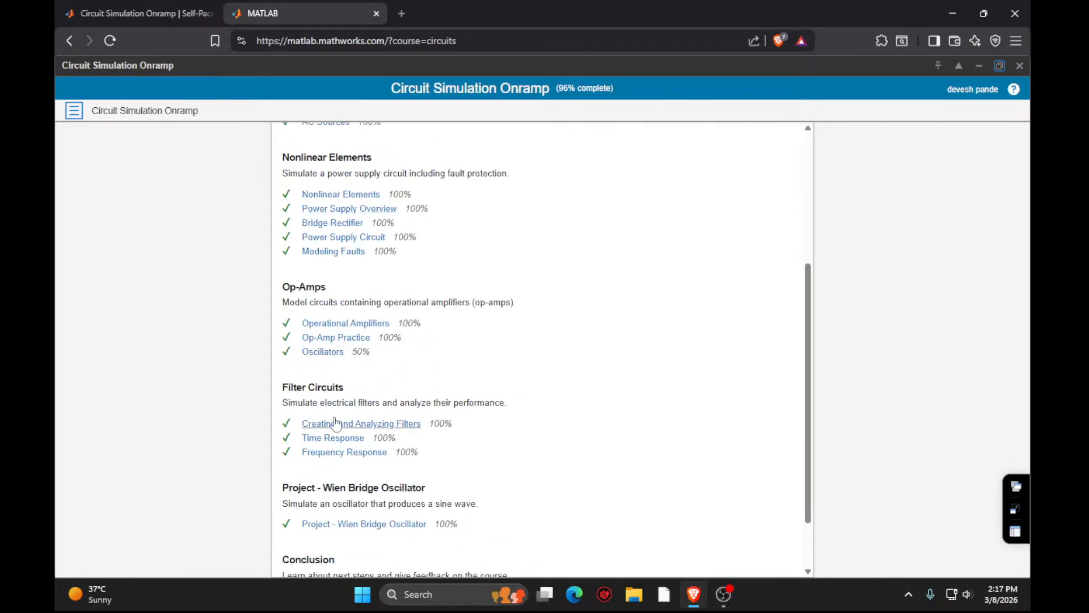
click(315, 353)
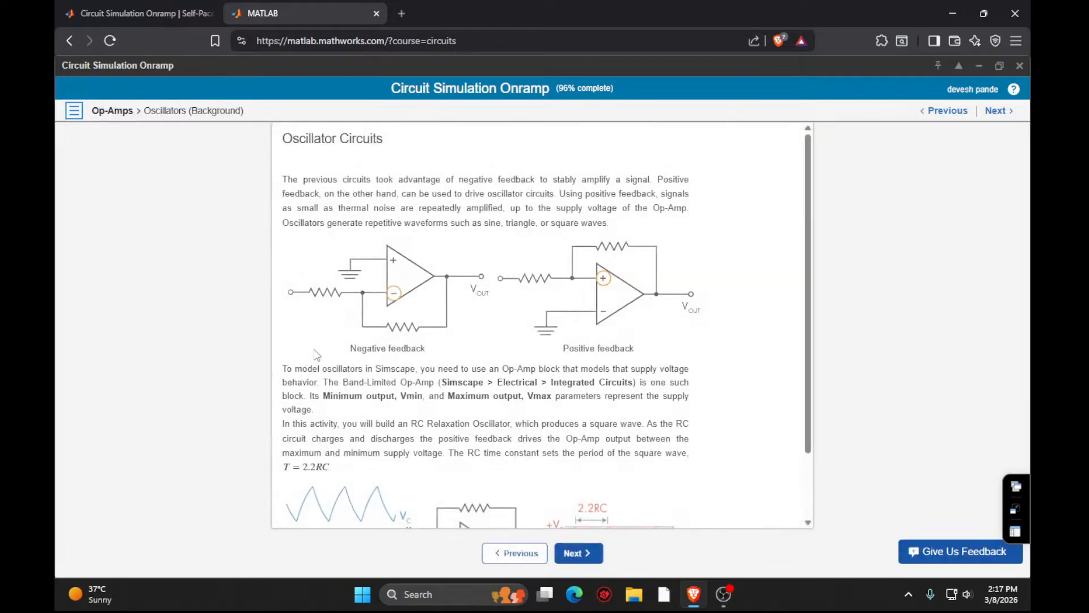
click(580, 553)
click(577, 552)
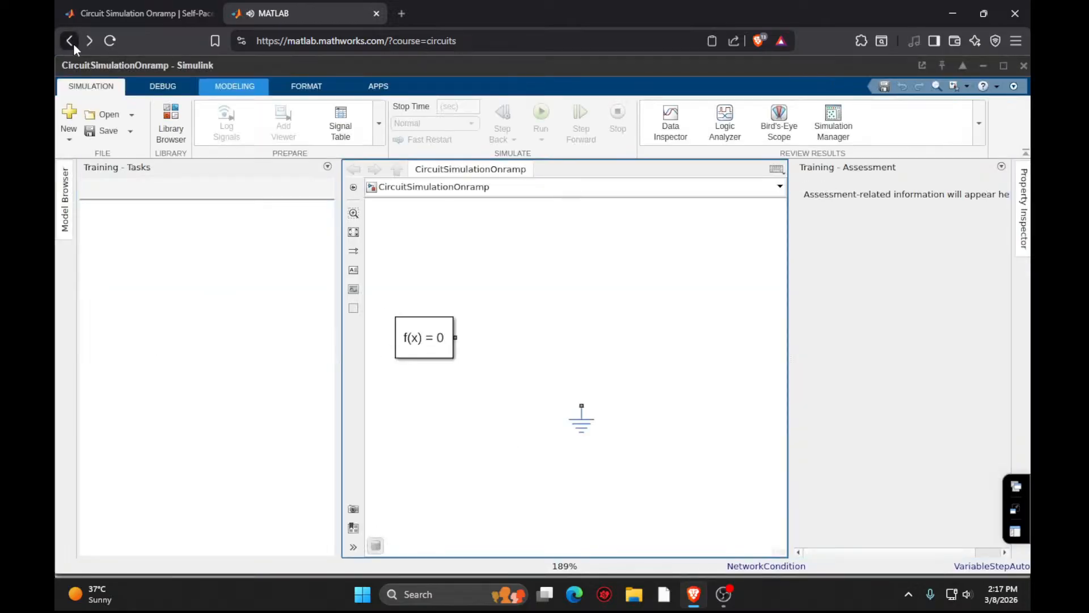
Return to the Oscillator Circuits background page and look through its explanation and diagrams.
click(74, 43)
click(515, 550)
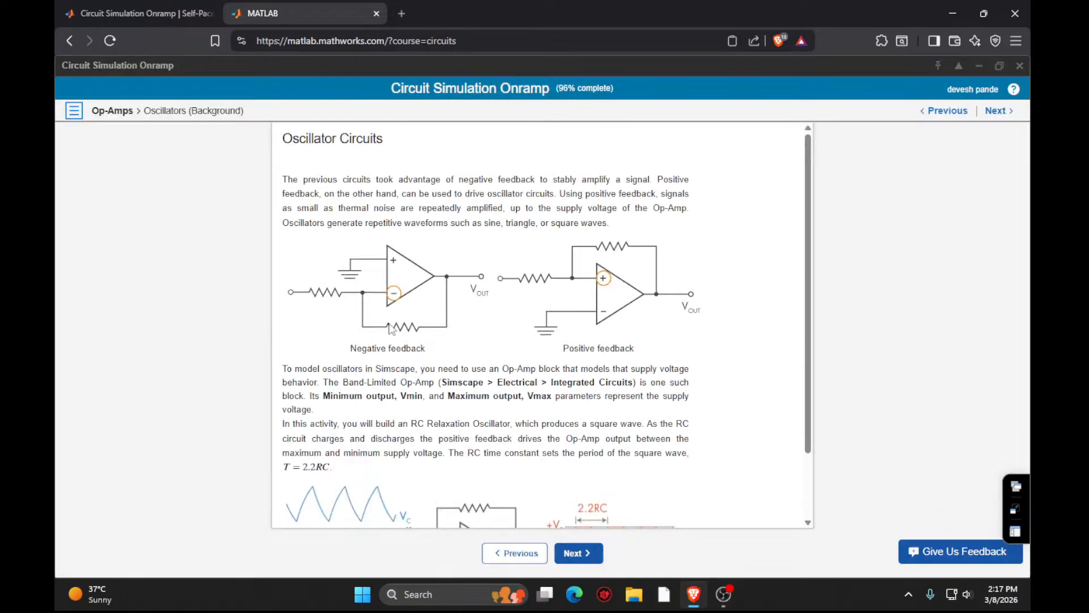
scroll(391, 329, down, 3)
scroll(390, 329, up, 3)
Start the Relaxation Oscillator exercise and read Task 1's settings for the Band-Limited Op-Amp.
click(572, 554)
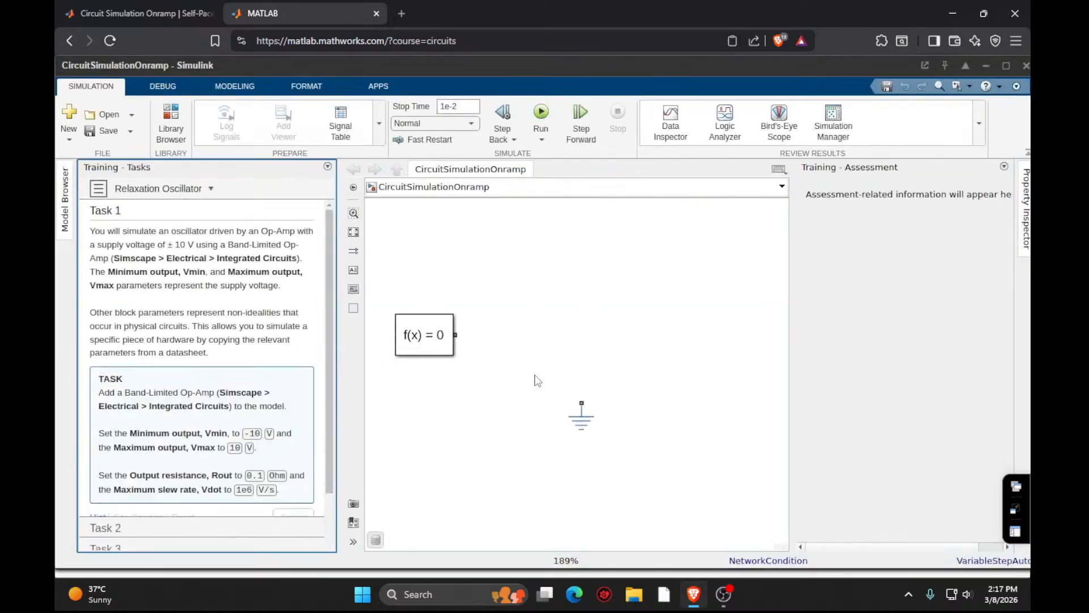
scroll(193, 383, down, 2)
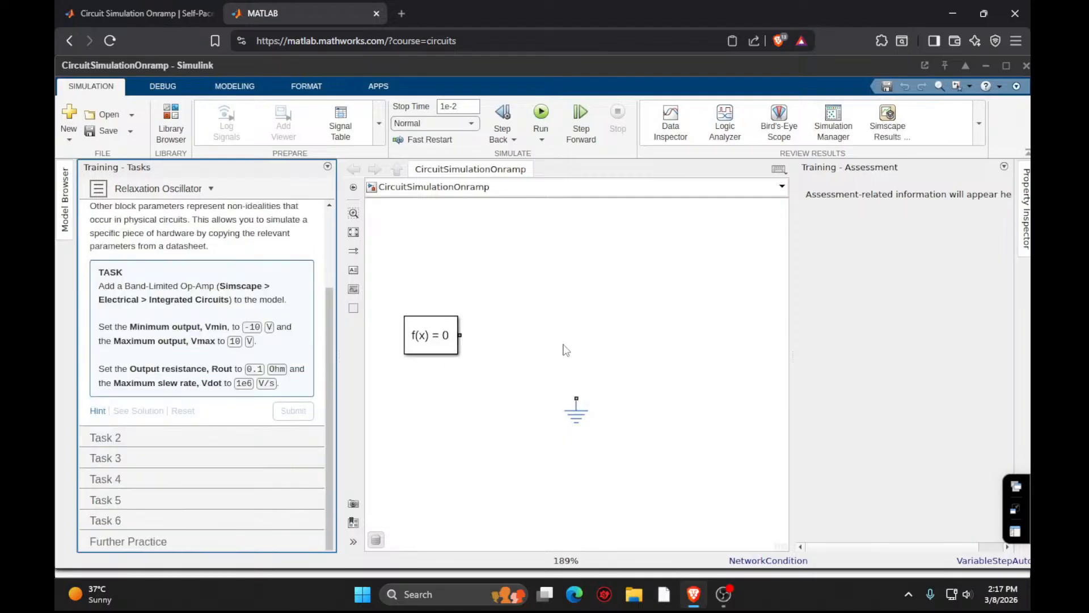
click(594, 349)
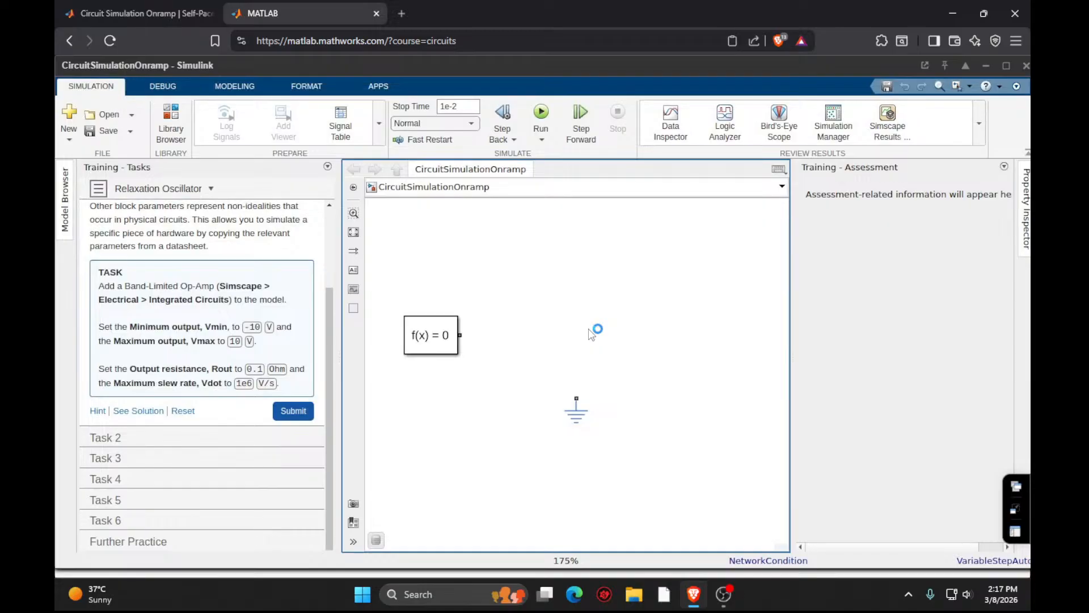
Add a Band-Limited Op-Amp block from the Simscape Integrated Circuits library above the electrical reference.
double_click(589, 329)
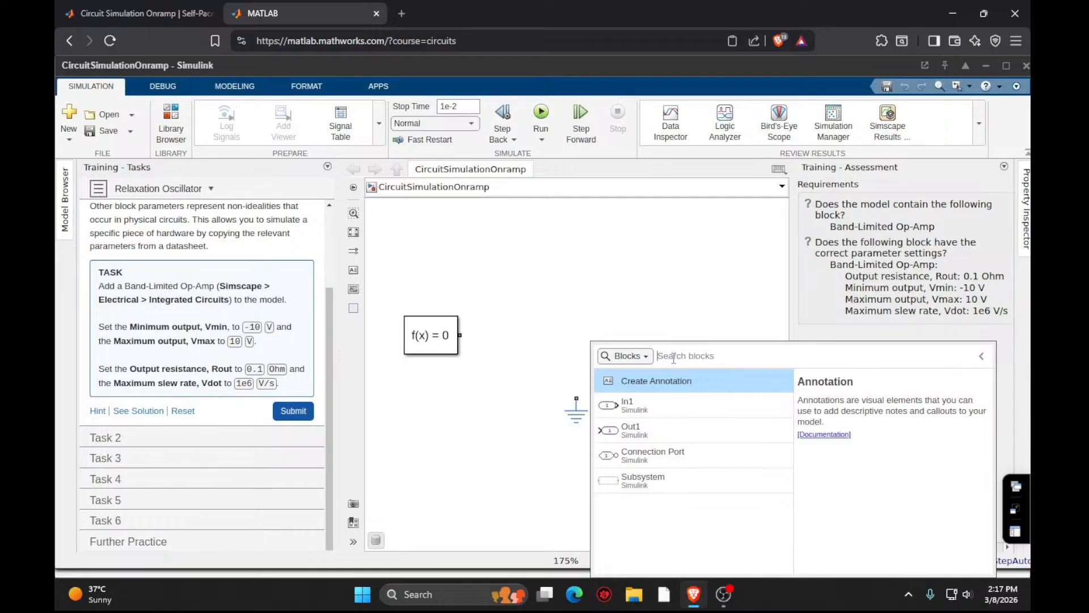
text(ri)
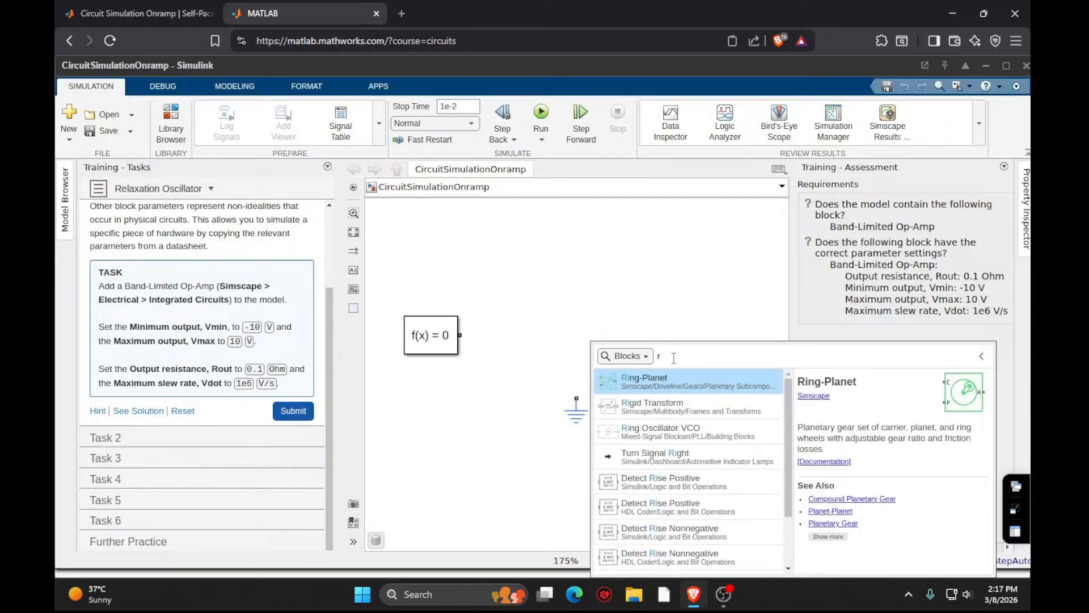
key(BackSpace)
text(band)
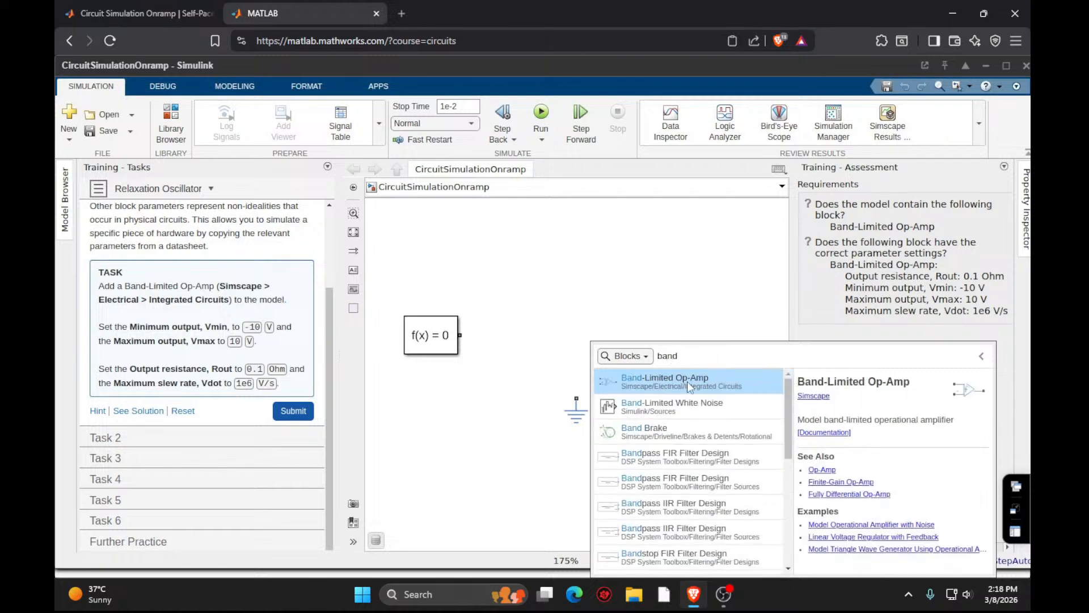
click(686, 382)
Set the Band-Limited Op-Amp's minimum output to -10 V, maximum output to 10 V and output resistance to 0.1 Ohm.
double_click(605, 346)
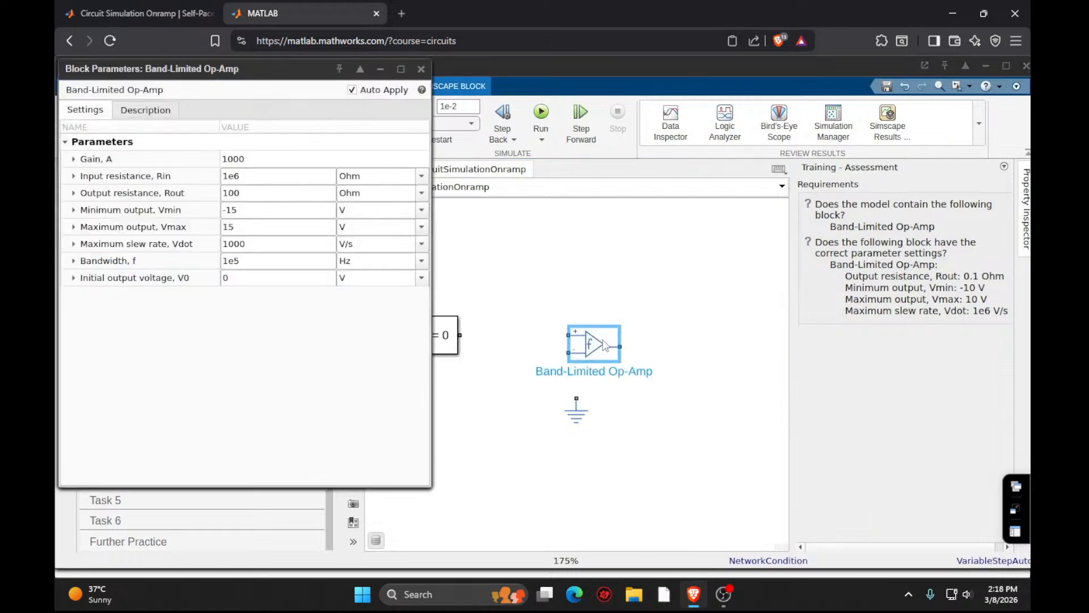
click(270, 208)
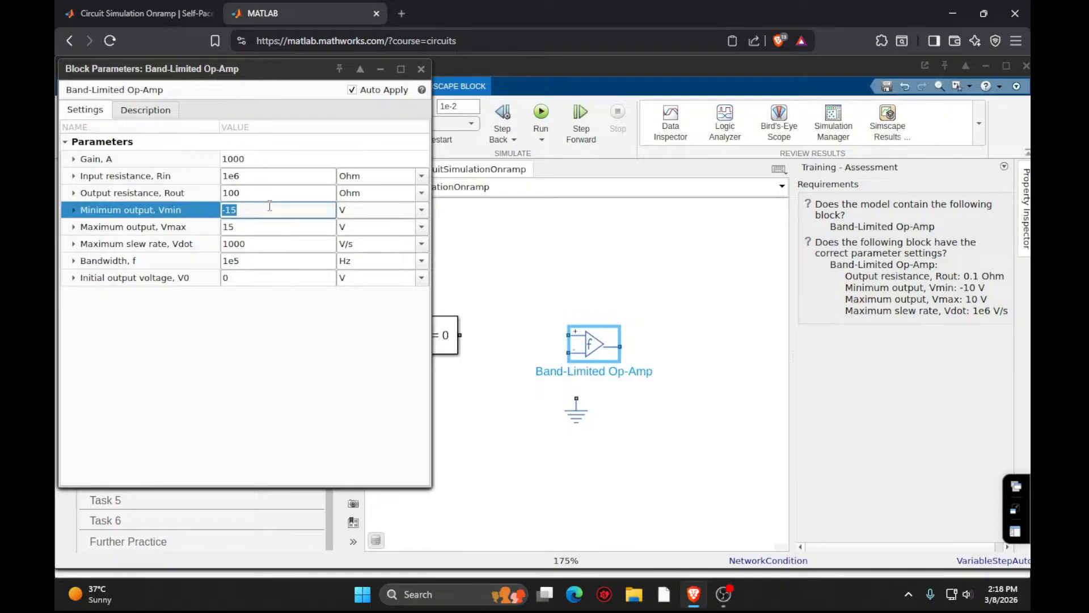
key(BackSpace)
click(267, 227)
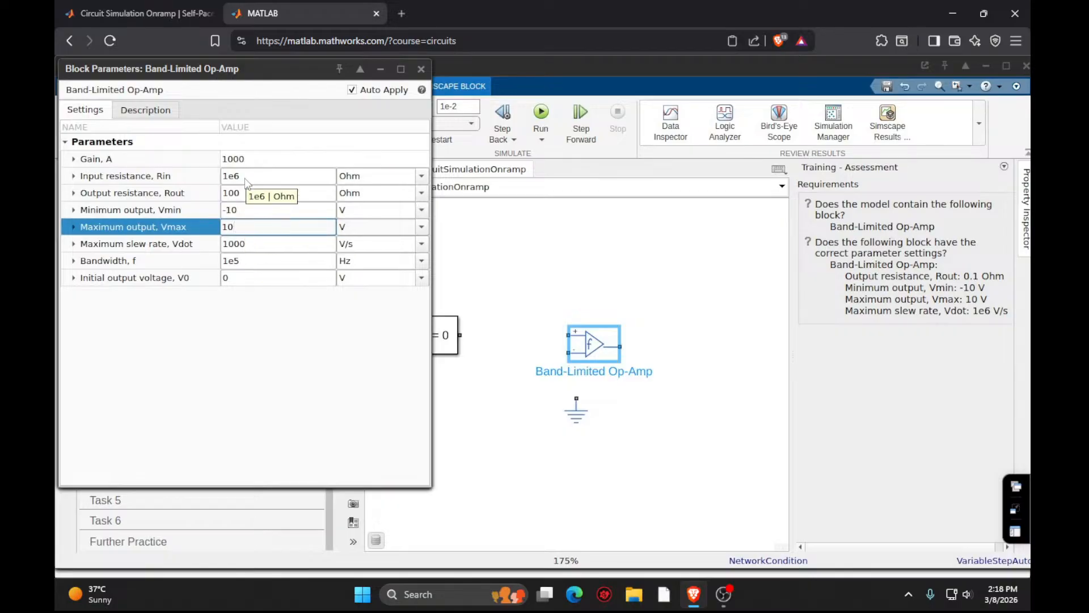
click(244, 193)
key(BackSpace)
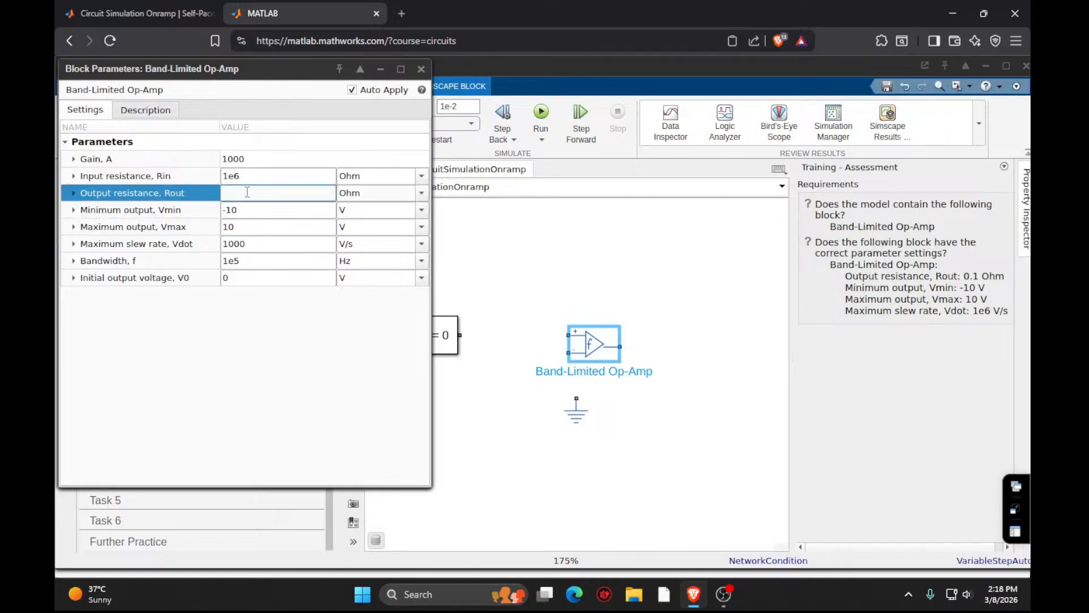
text(.1)
Set the op-amp's maximum slew rate to 1e6 V/s, then submit Task 1 and advance to Task 2.
click(237, 247)
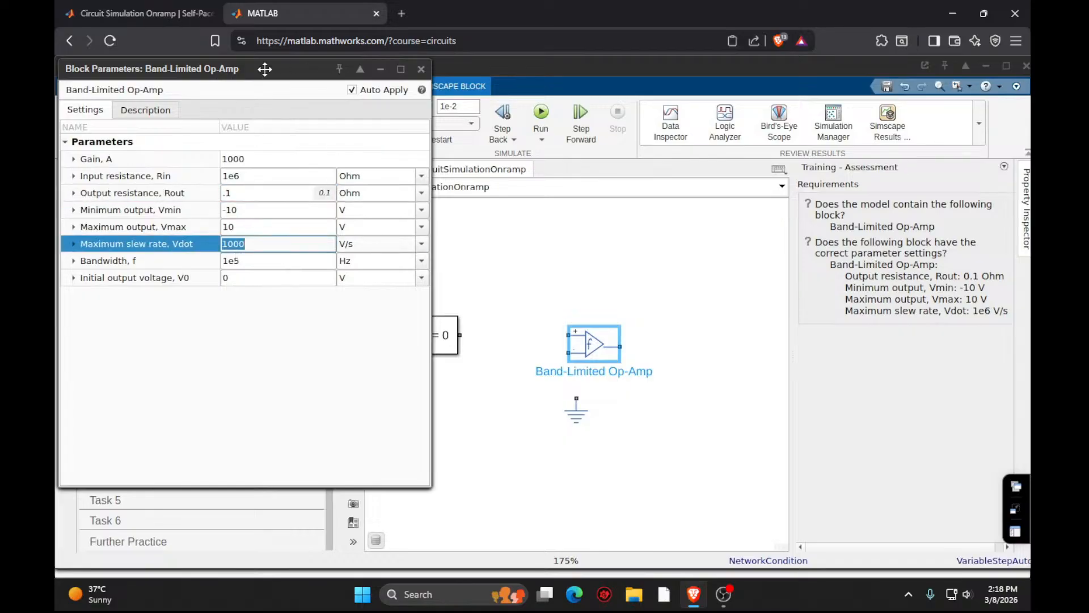
drag(265, 69, 634, 128)
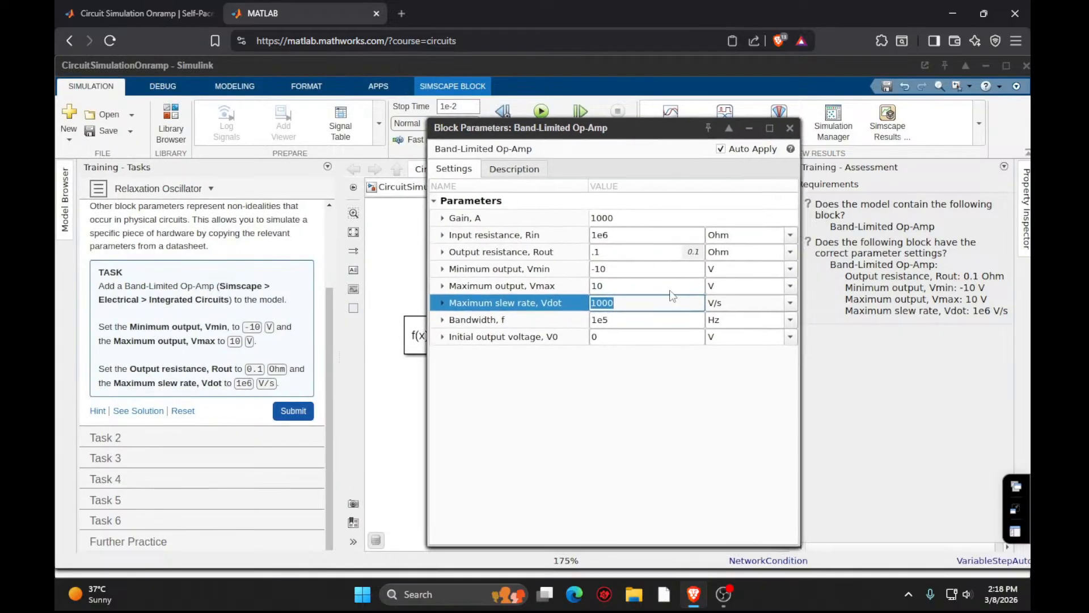
click(655, 306)
key(BackSpace)
key(BackSpace)
key(Return)
click(293, 410)
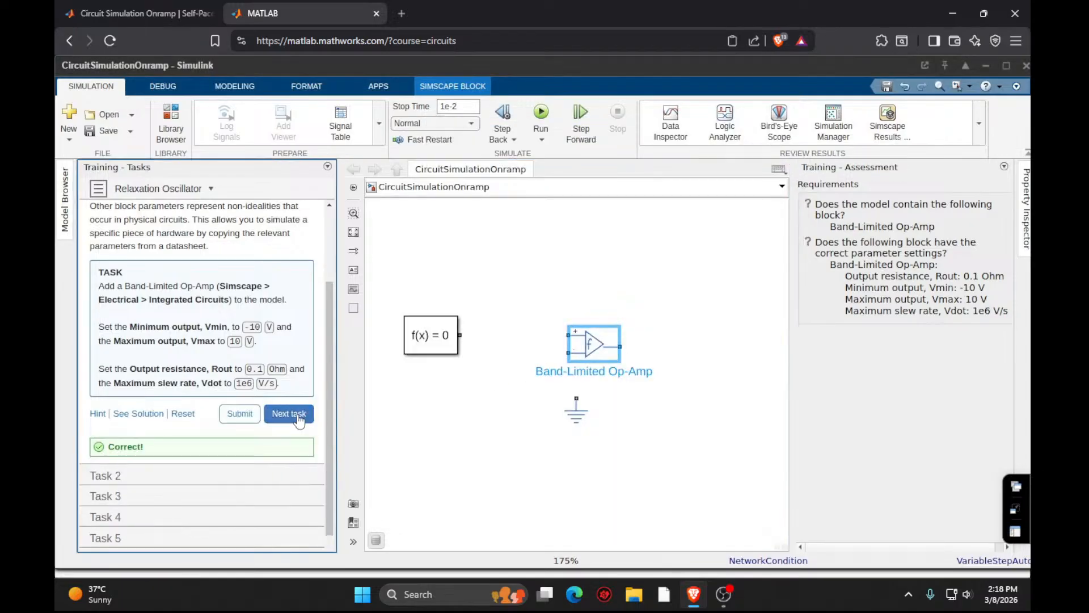
click(295, 412)
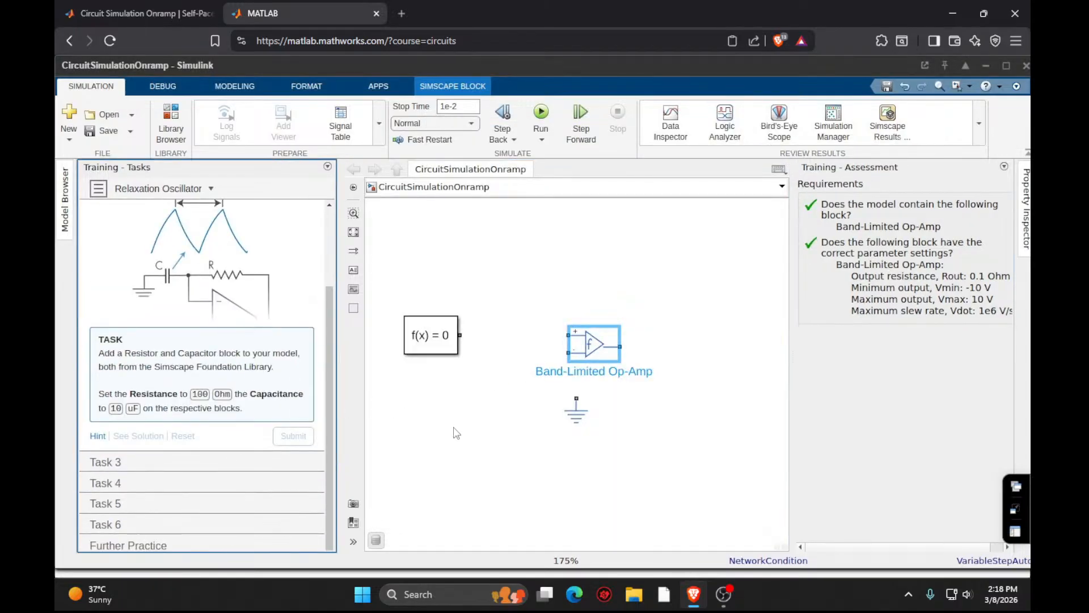
Add a Resistor and a Capacitor block from the Simscape Foundation Library below the op-amp.
double_click(505, 443)
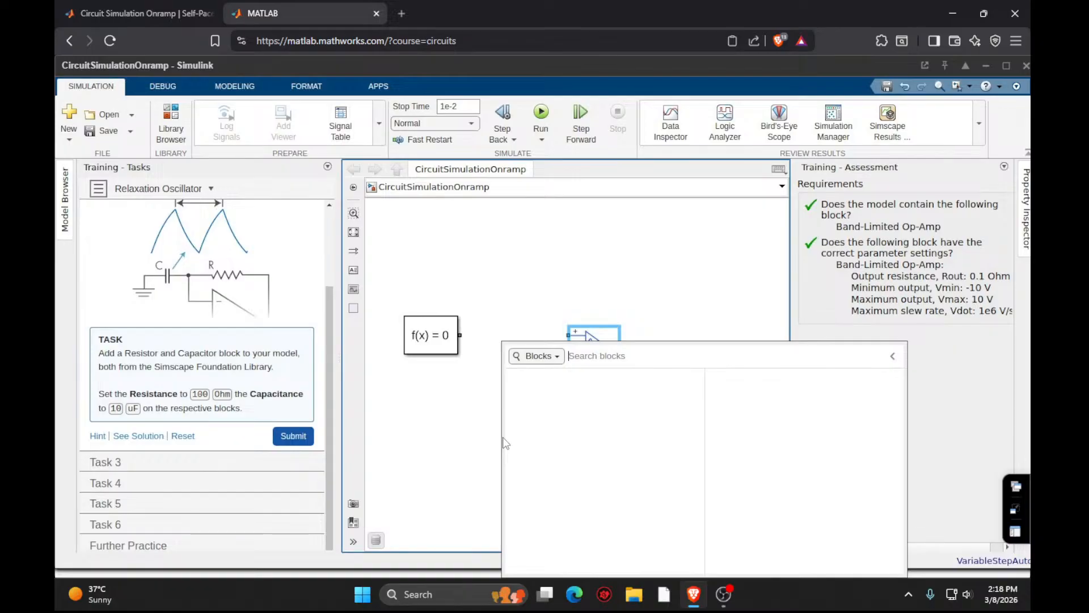
text(r)
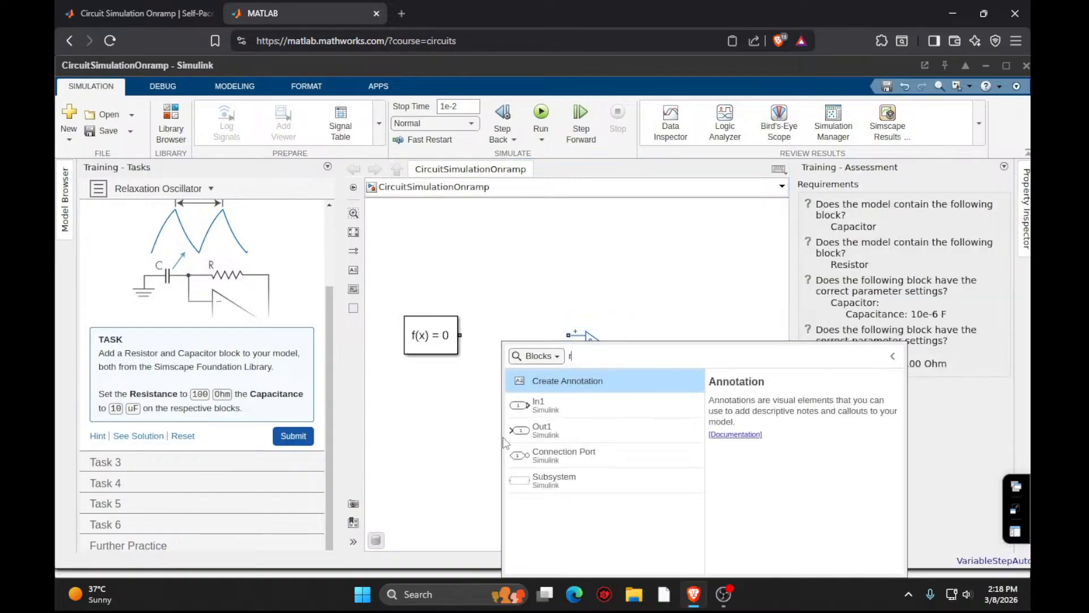
text(esistor)
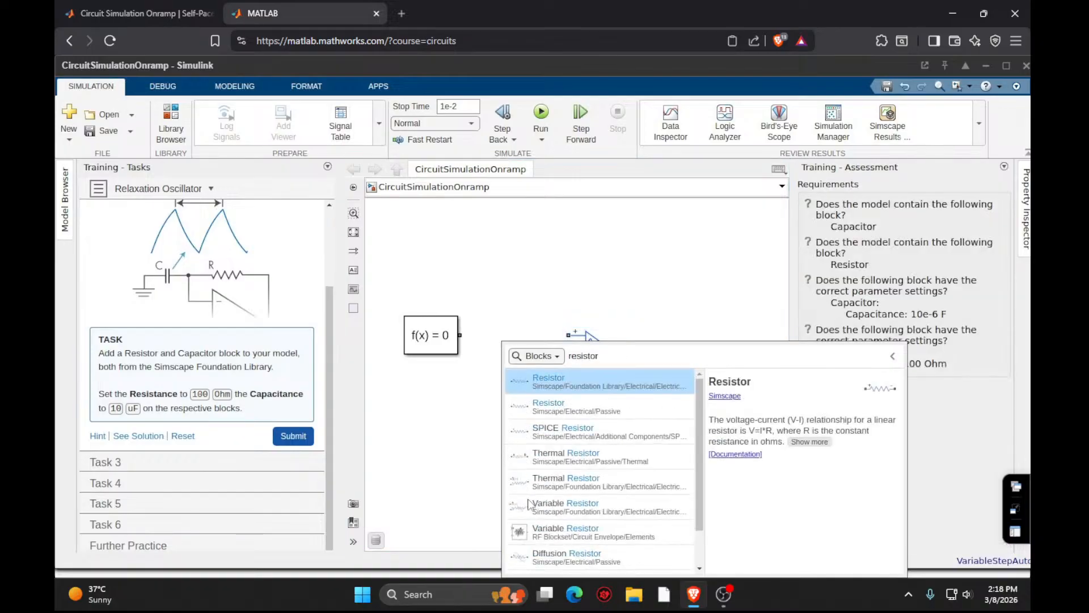
click(560, 386)
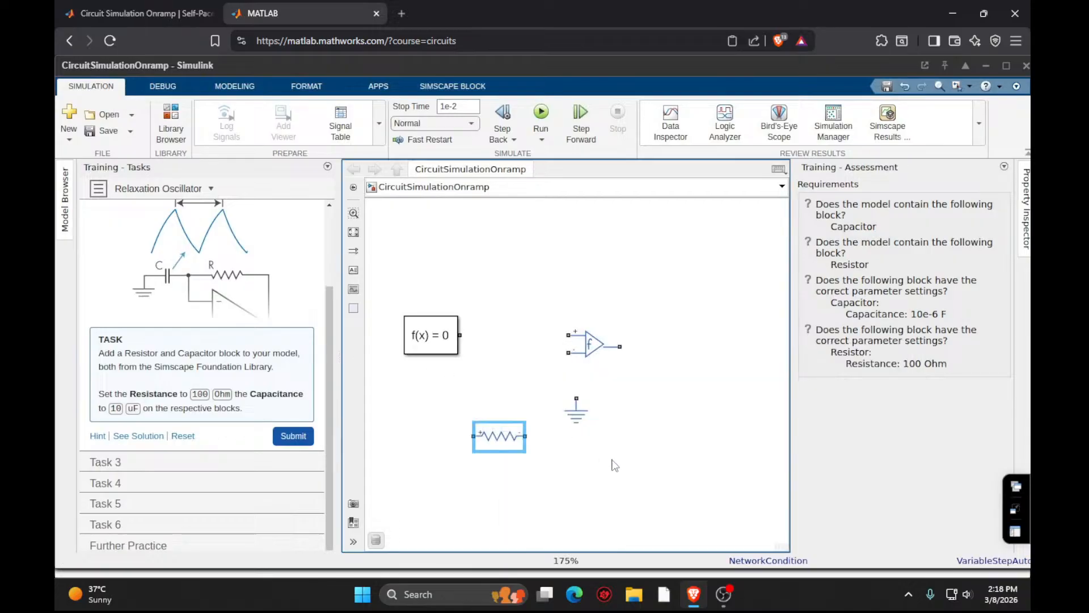
double_click(615, 463)
text(capaci)
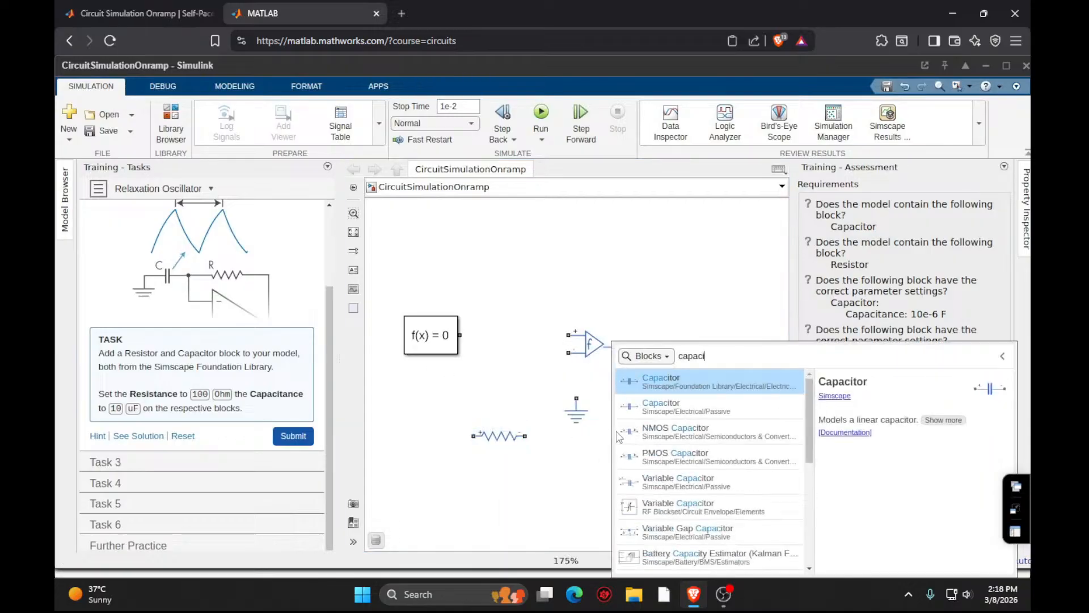
text(tor)
key(Return)
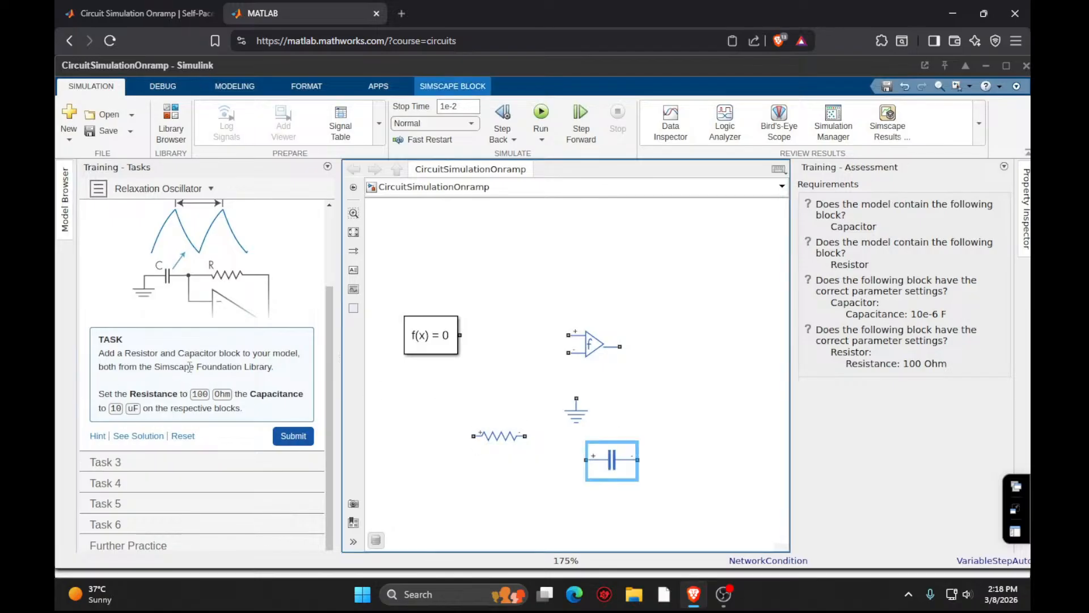
Set the Resistor block's resistance to 100 Ohm.
double_click(499, 436)
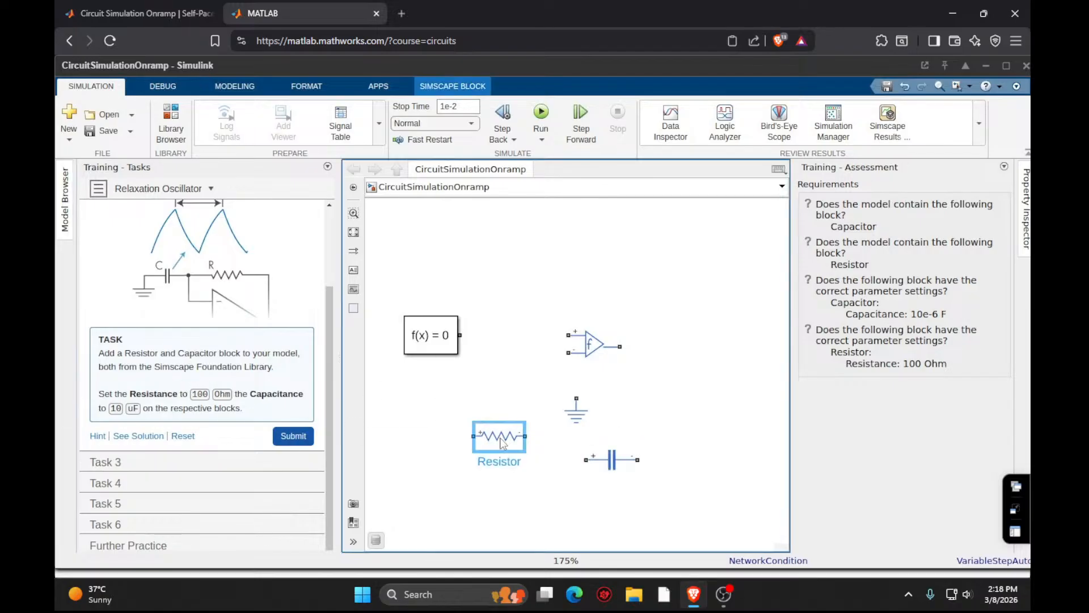
click(250, 160)
double_click(250, 160)
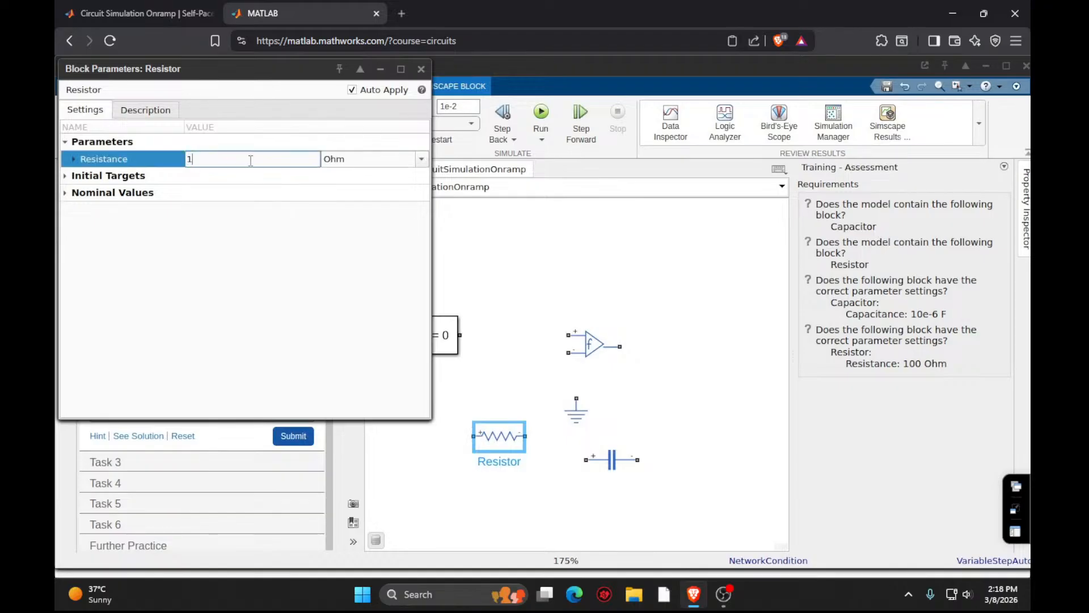
key(Return)
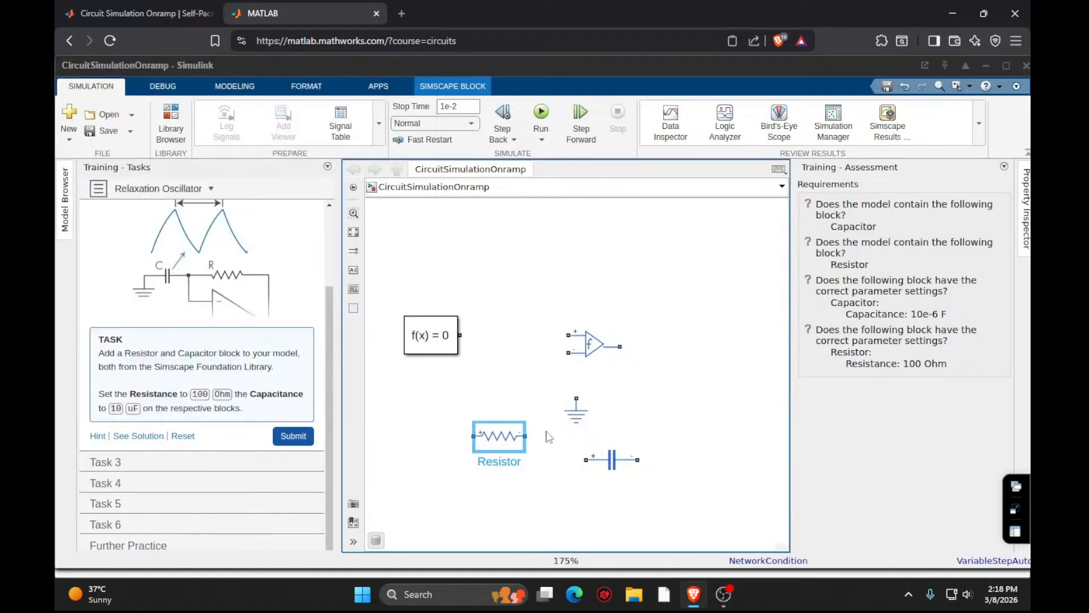
Set the Capacitor block's capacitance to 10 uF, then submit Task 2 and advance to Task 3.
click(626, 470)
double_click(626, 469)
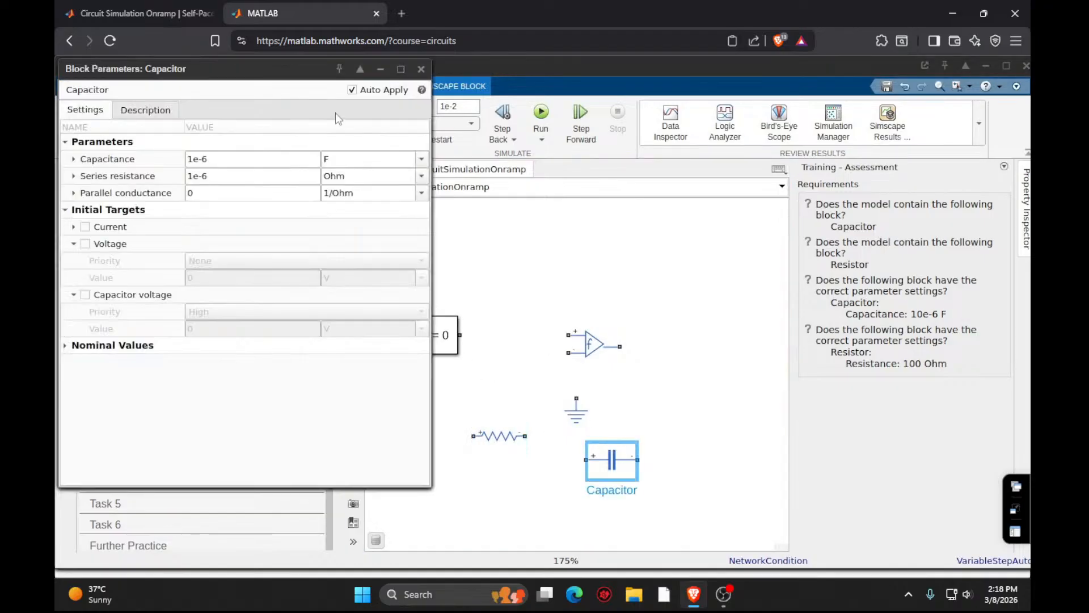
click(260, 160)
text(10)
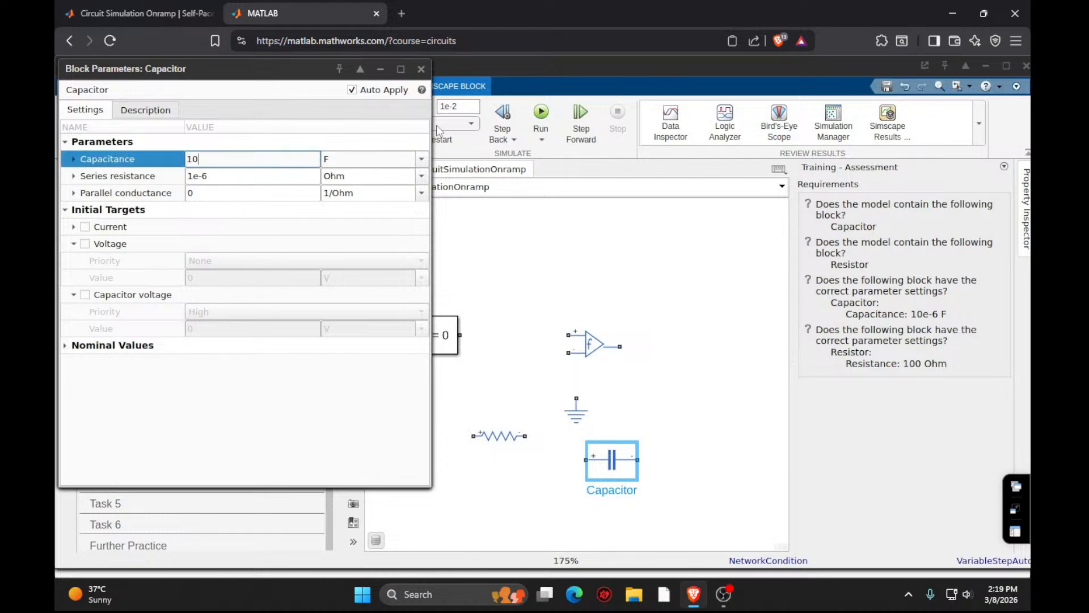
click(422, 159)
click(397, 223)
key(Return)
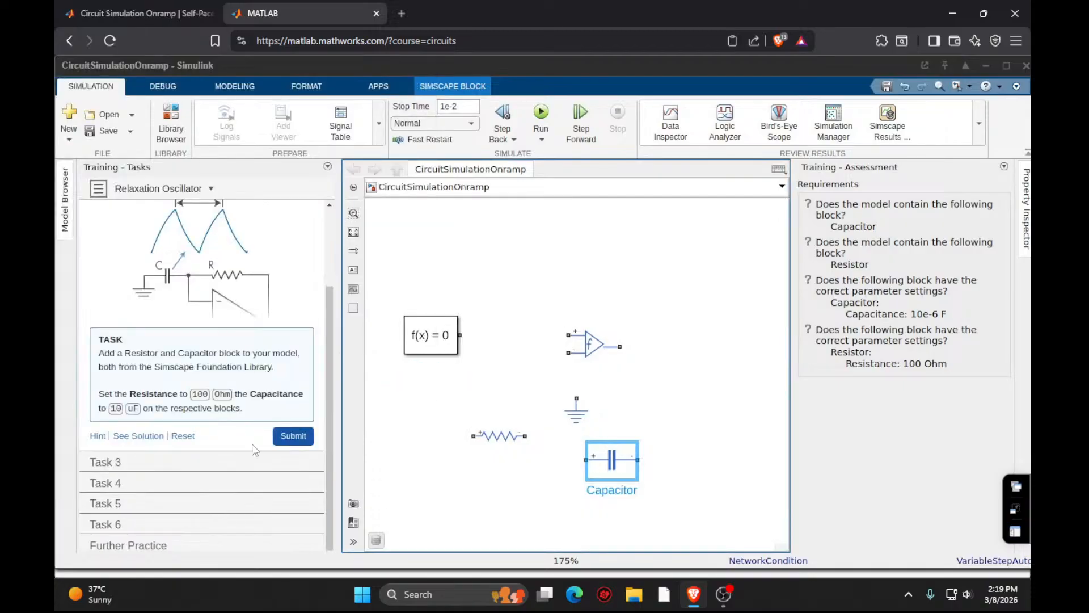
click(293, 442)
click(289, 438)
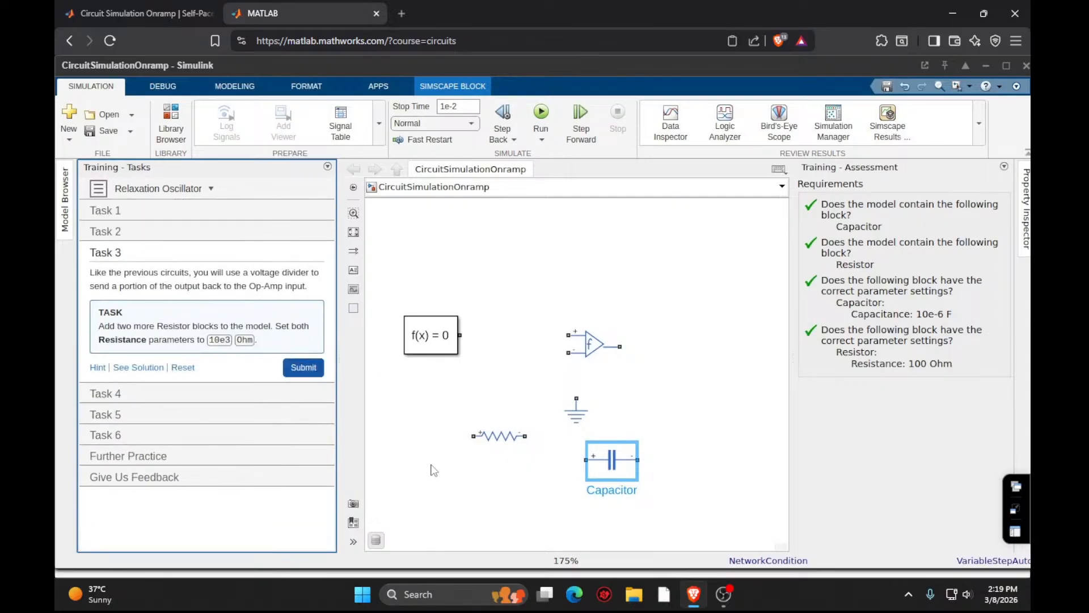
Add a second Foundation Library Resistor beside the 100 Ohm one and set its resistance to 10e3 Ohm.
double_click(433, 449)
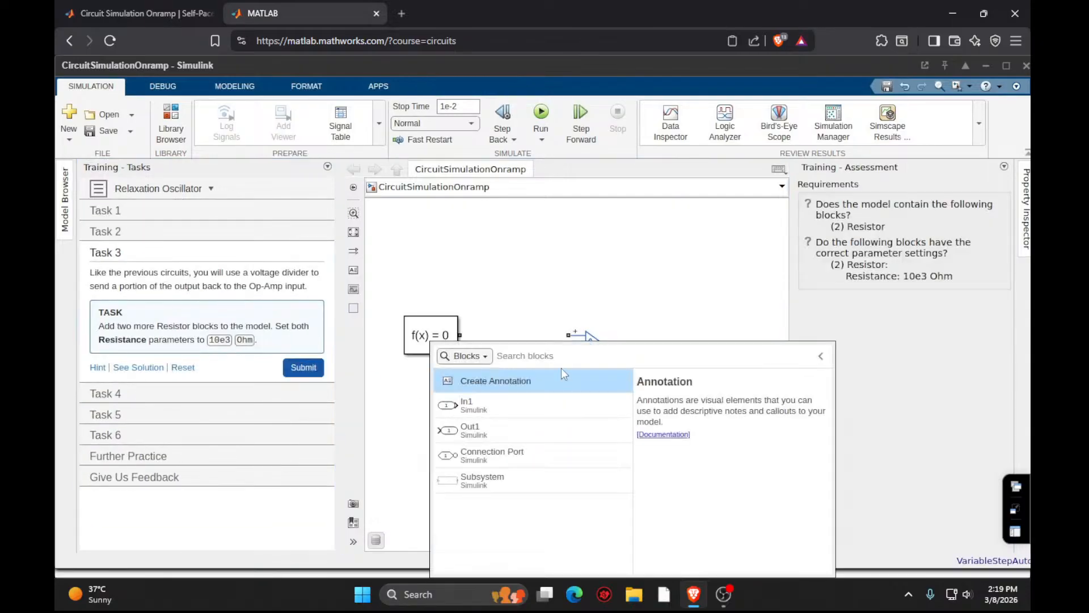
text(resis)
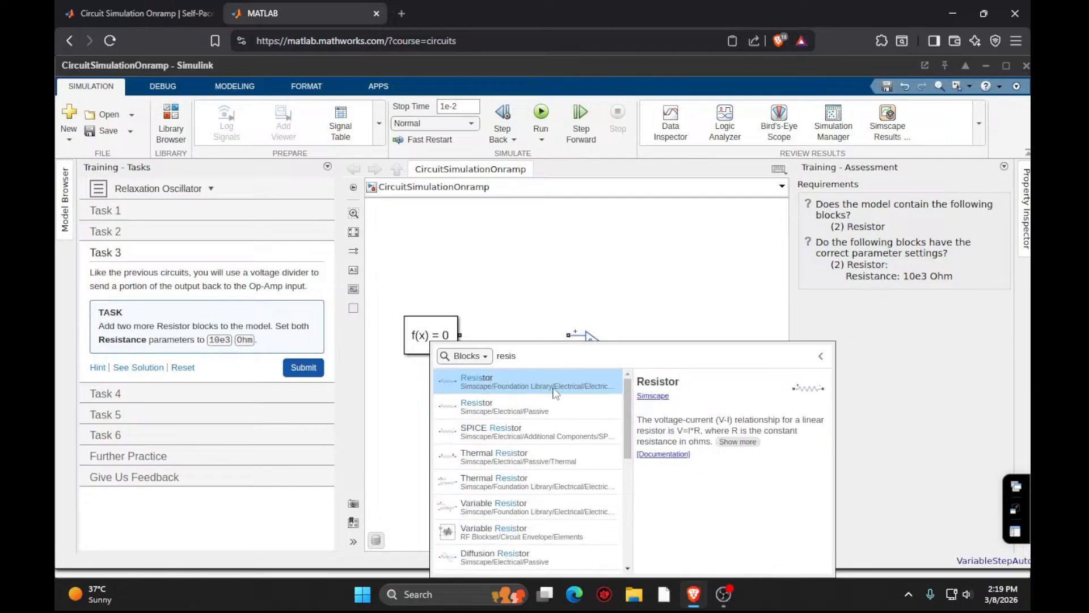
click(554, 393)
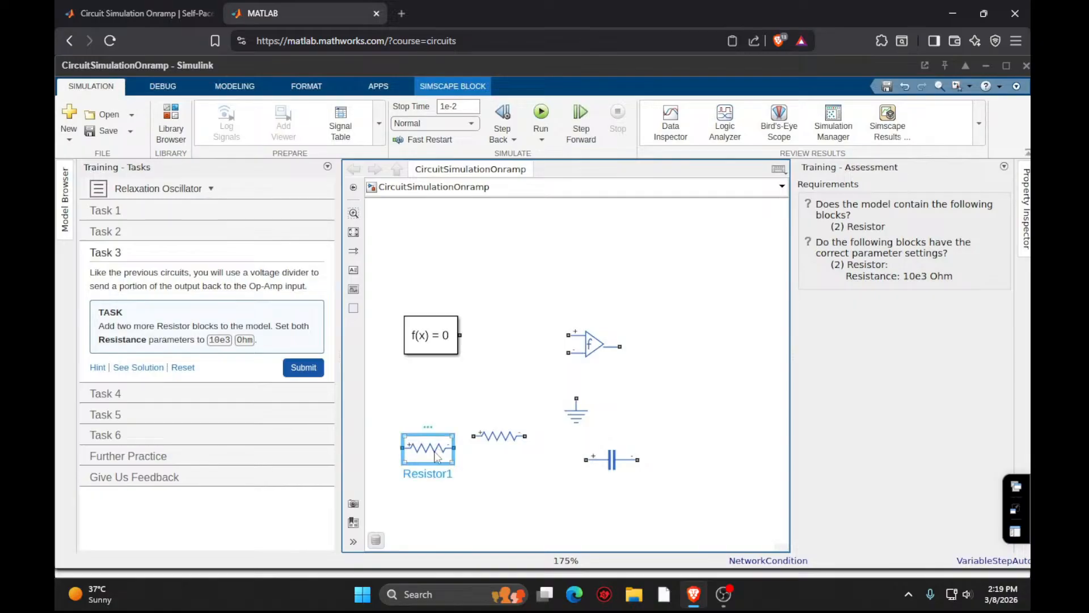
double_click(436, 456)
click(257, 161)
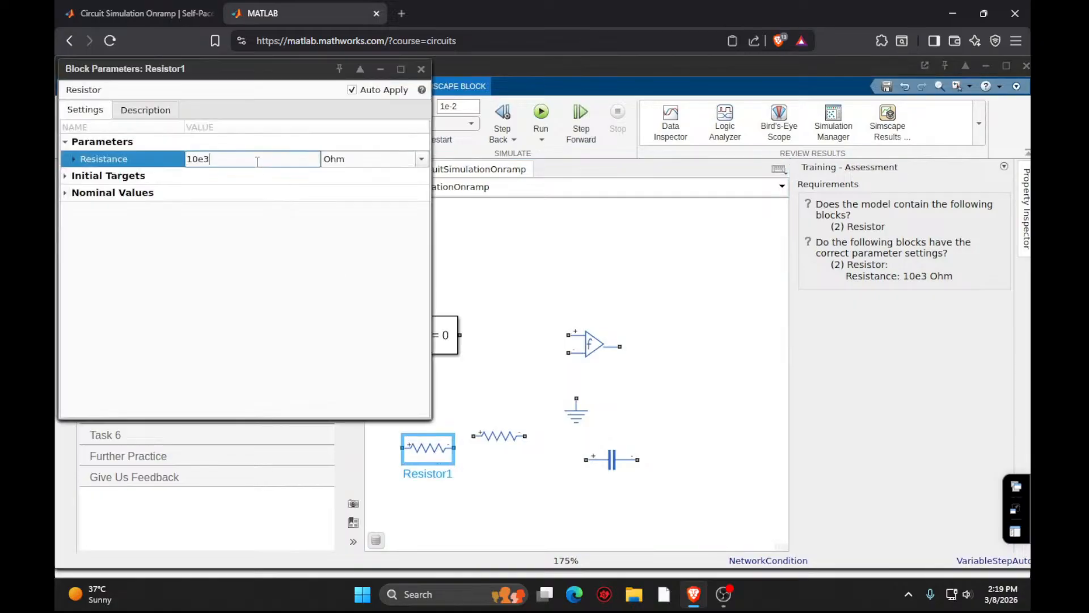
key(Return)
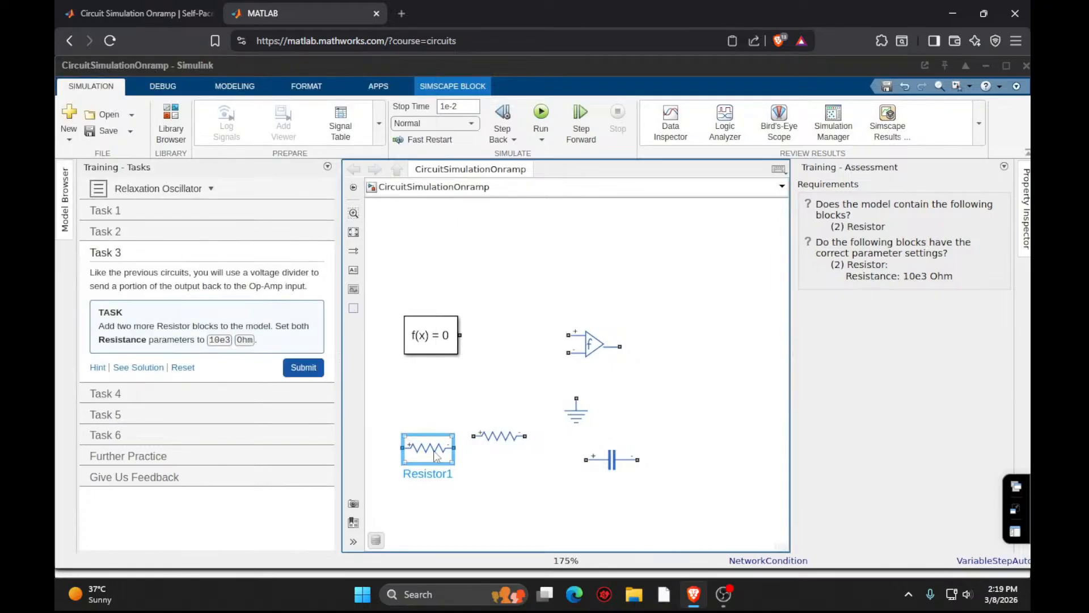
Duplicate the 10e3 Ohm resistor and place the two copies apart from each other.
key(ctrl+c)
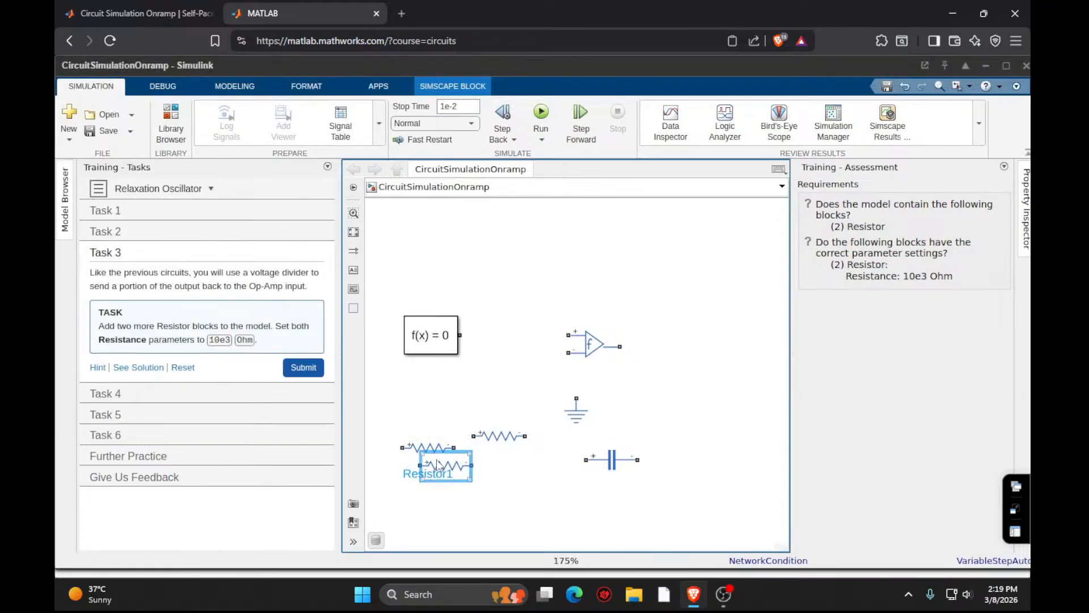
key(ctrl+v)
drag(420, 443, 421, 449)
Submit Task 3 and advance to Task 4, reviewing its circuit connection diagram.
click(304, 367)
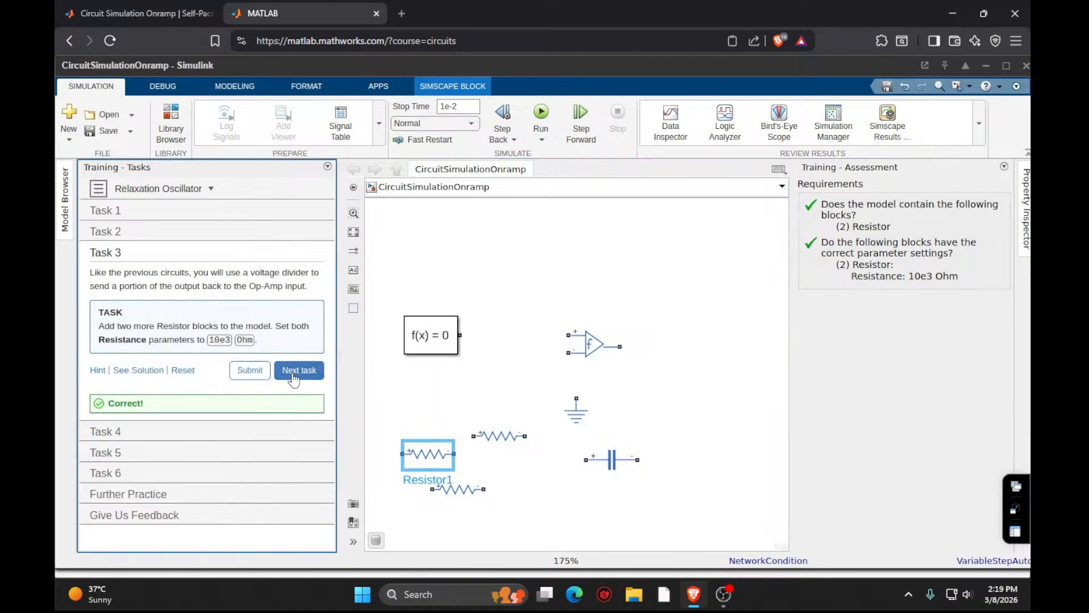
click(301, 370)
scroll(283, 394, down, 5)
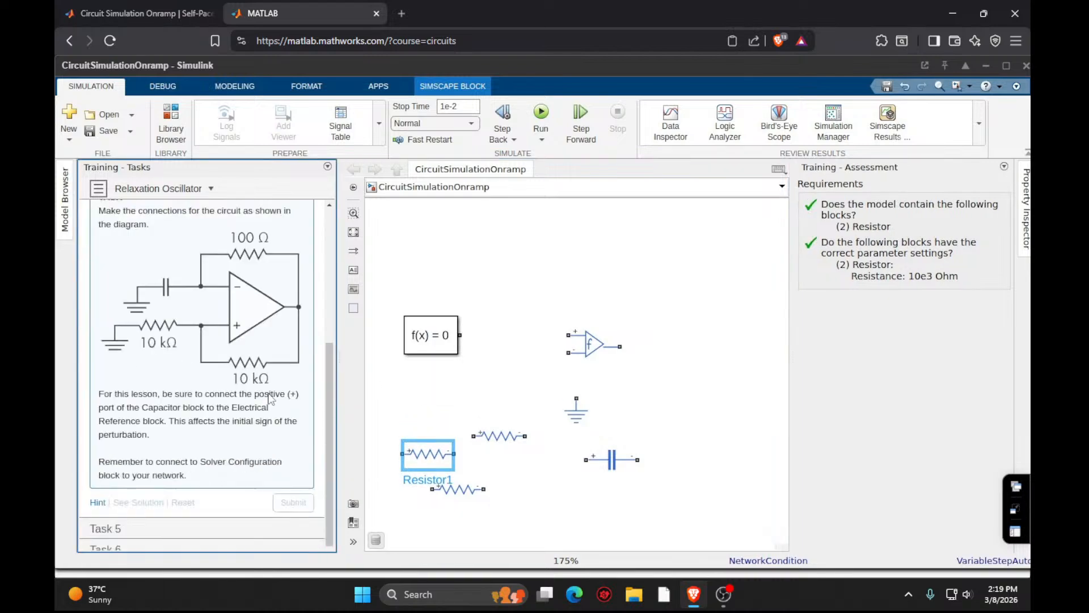
scroll(283, 393, up, 2)
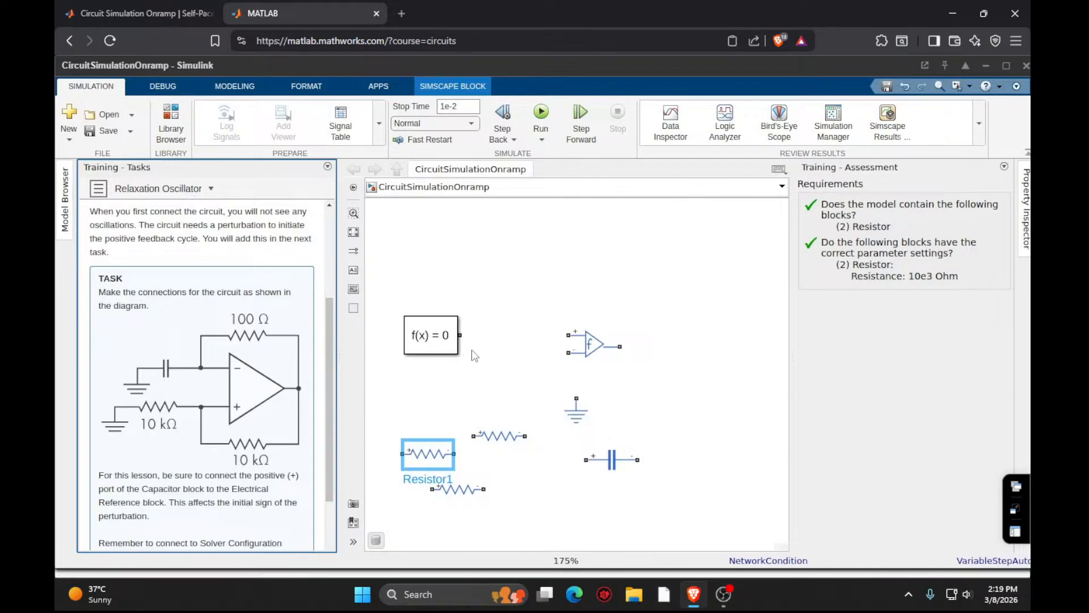
Flip the Band-Limited Op-Amp vertically, move it higher, and attach the Capacitor's negative port to its inverting input.
click(593, 346)
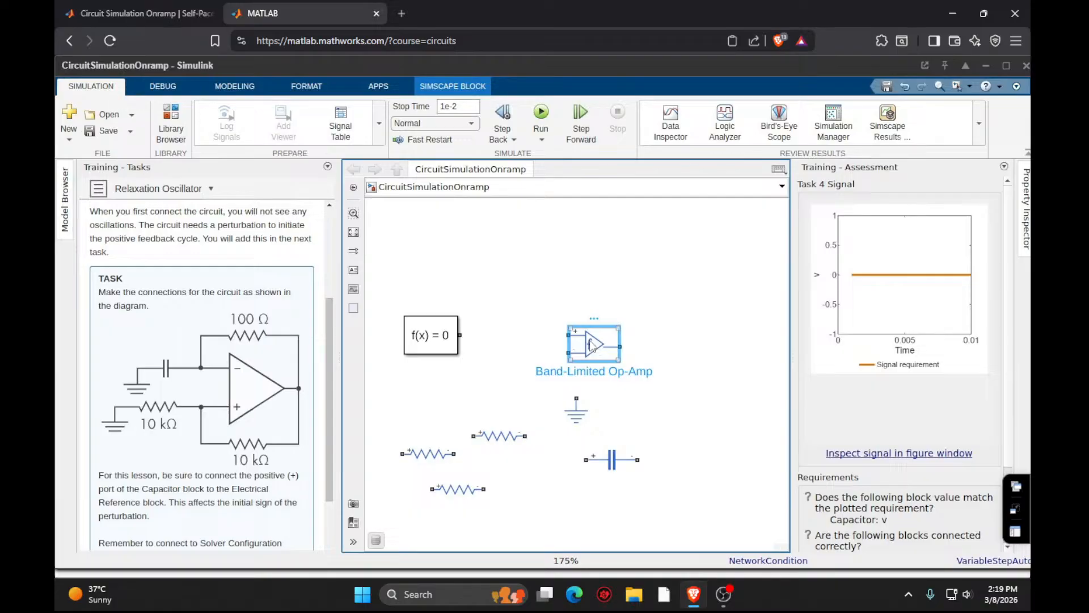
click(306, 86)
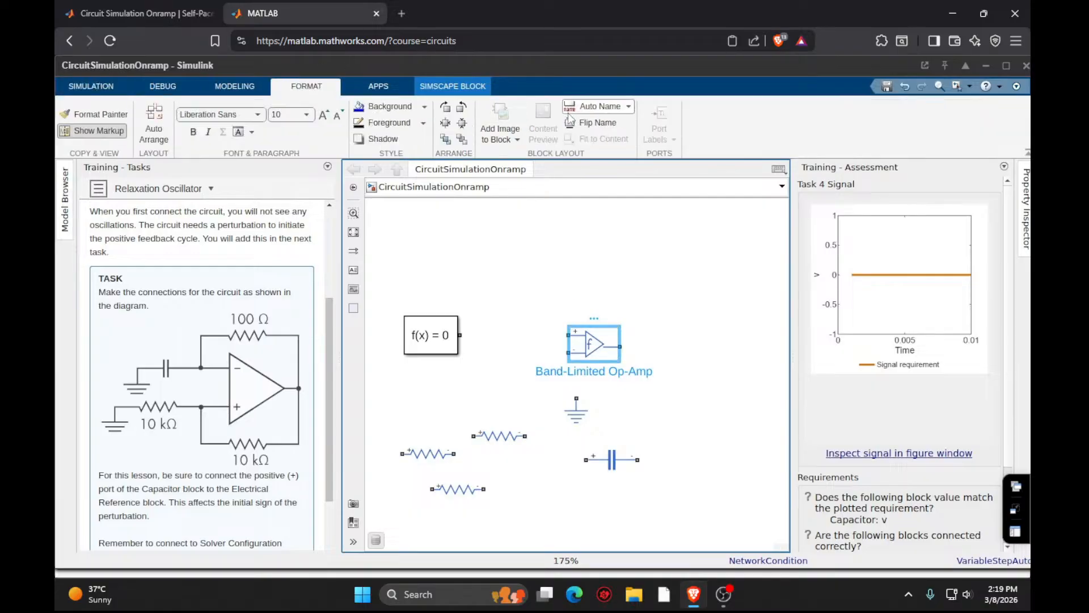
click(461, 123)
drag(590, 344, 608, 308)
drag(619, 462, 537, 304)
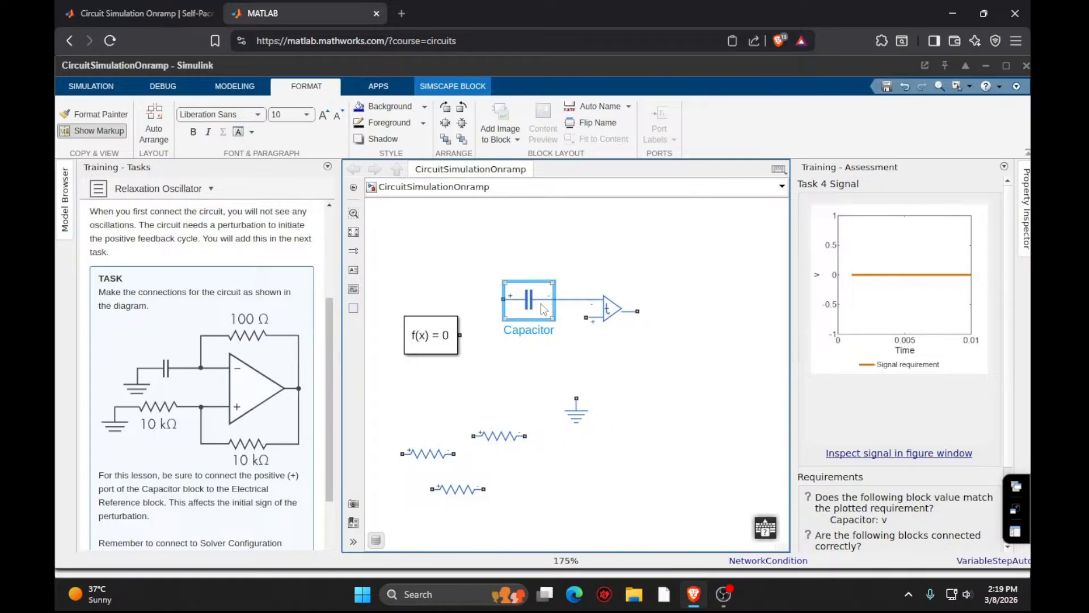
Reveal the Task 4 solution and examine its circuit diagram.
scroll(209, 408, down, 4)
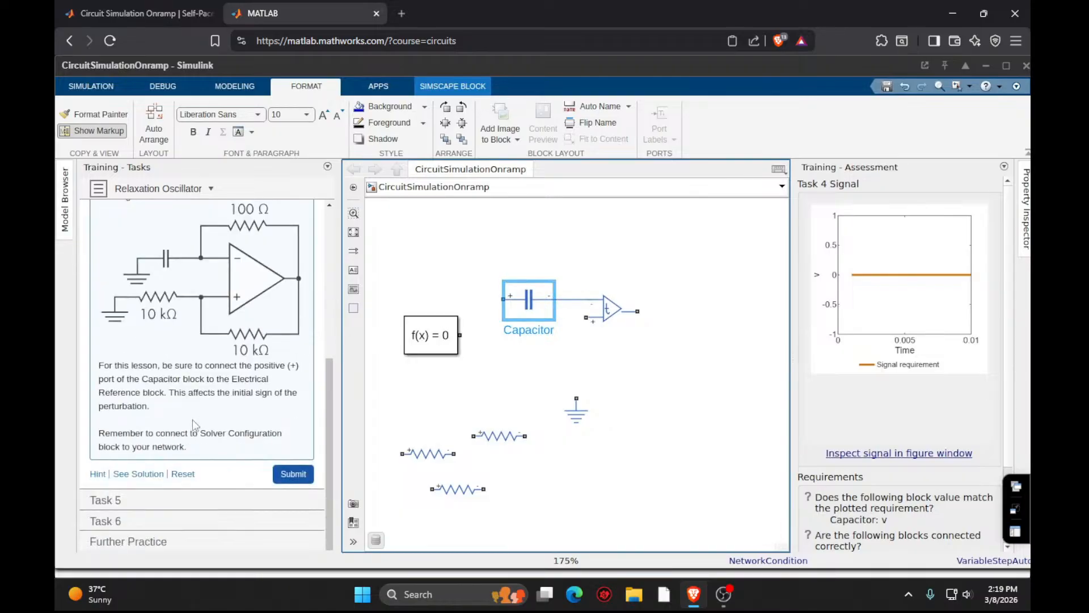
click(139, 474)
scroll(151, 460, down, 3)
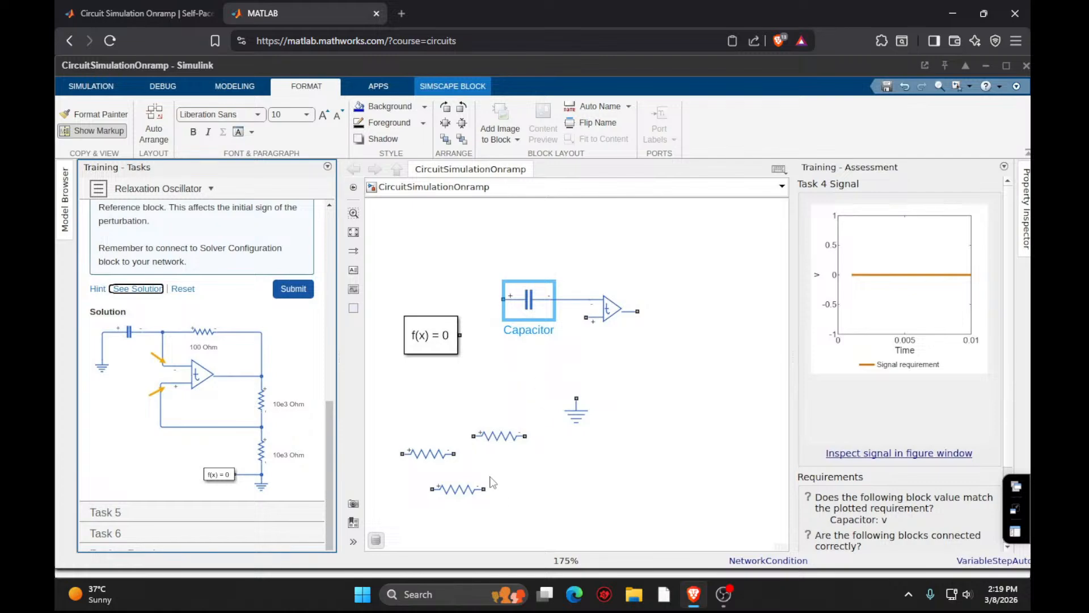
Place a 10e3 Ohm resistor above the op-amp and wire it as feedback between the inverting input and the output.
drag(480, 438, 520, 243)
click(642, 261)
mouse_move(429, 442)
mouse_down()
mouse_move(551, 359)
mouse_move(626, 245)
mouse_move(634, 258)
mouse_move(591, 276)
mouse_move(592, 300)
mouse_move(562, 301)
mouse_up()
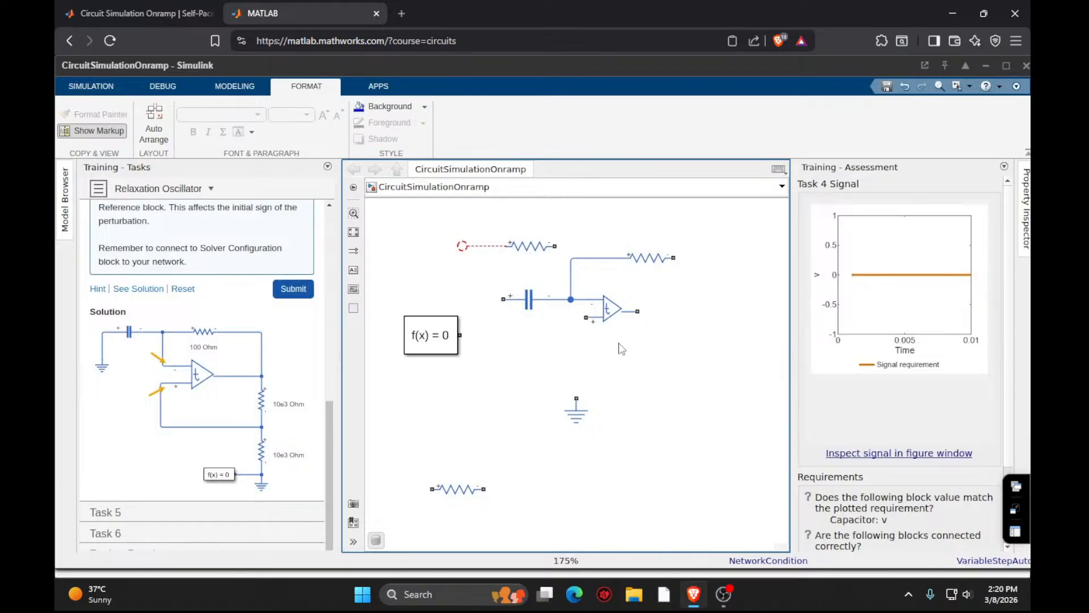
drag(637, 311, 756, 311)
drag(674, 258, 688, 311)
Rotate the remaining 10e3 Ohm resistor to vertical and connect it between the op-amp output line and the Electrical Reference block.
click(468, 495)
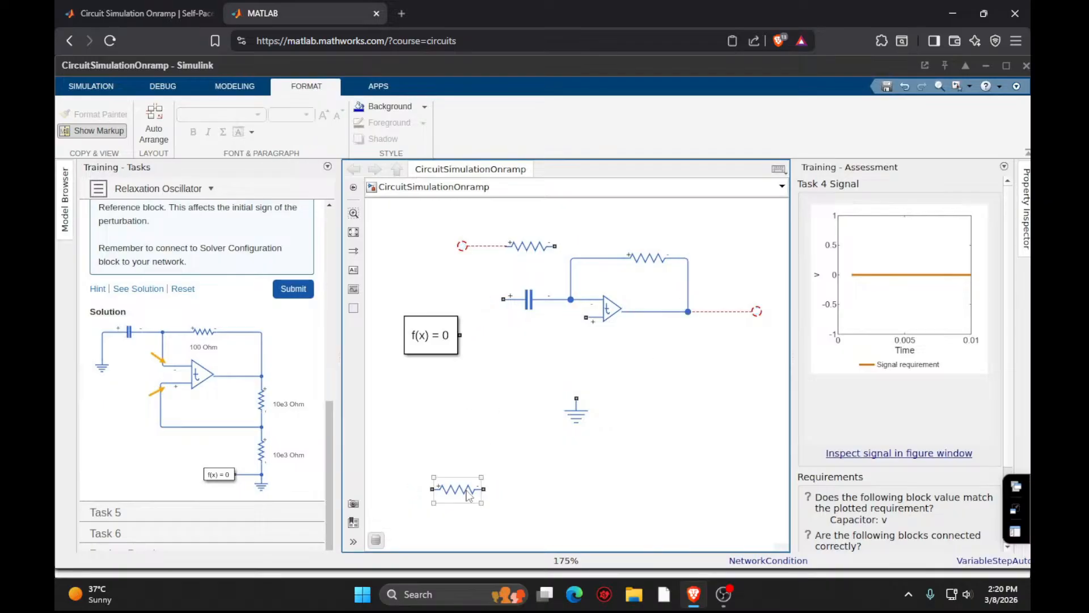
drag(467, 495, 633, 426)
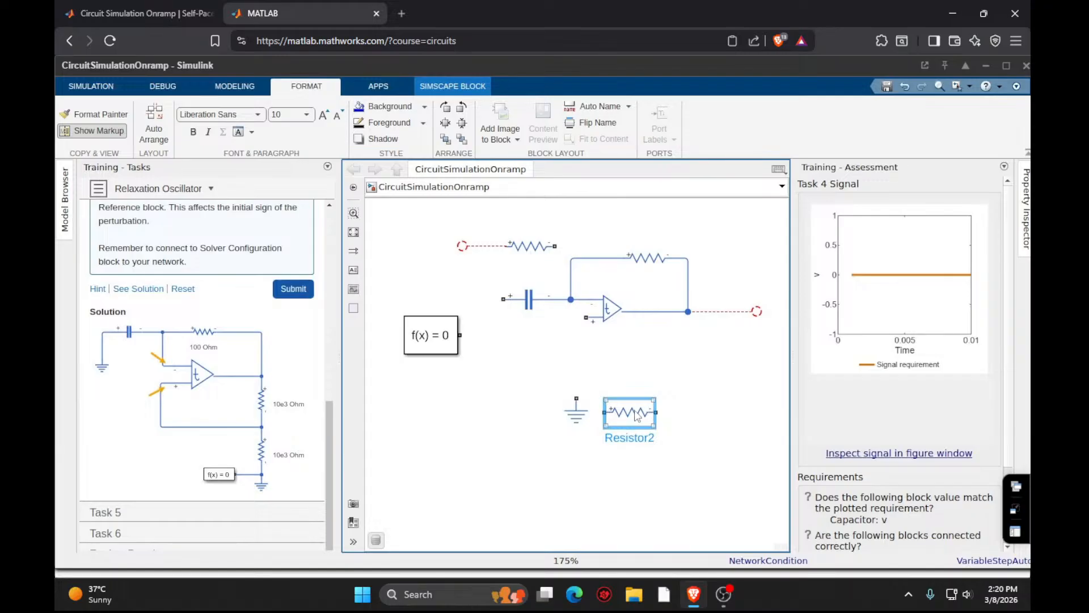
key(ctrl+r)
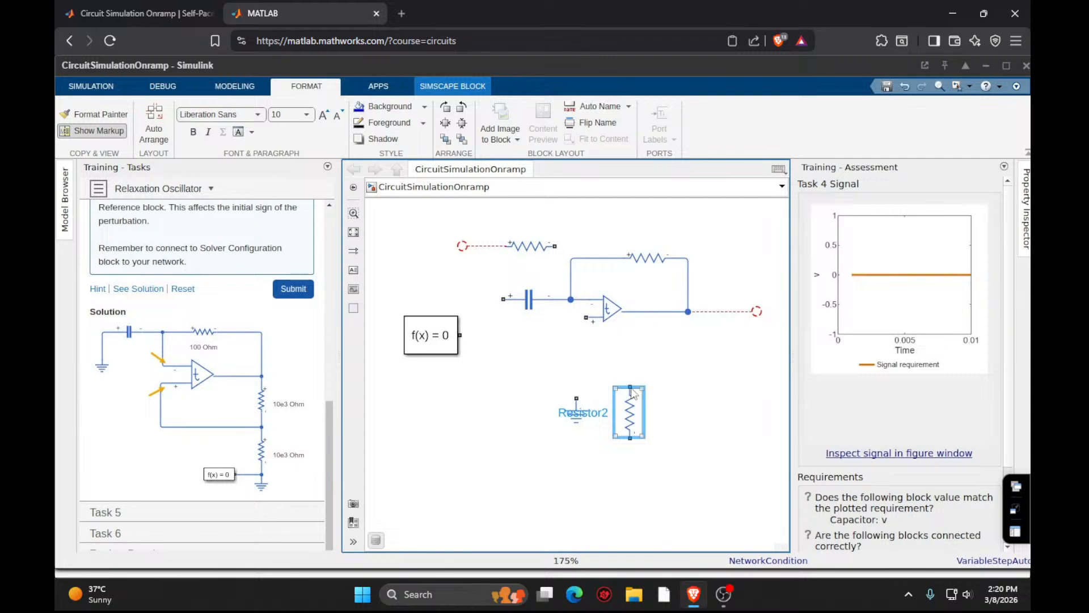
drag(632, 391, 690, 313)
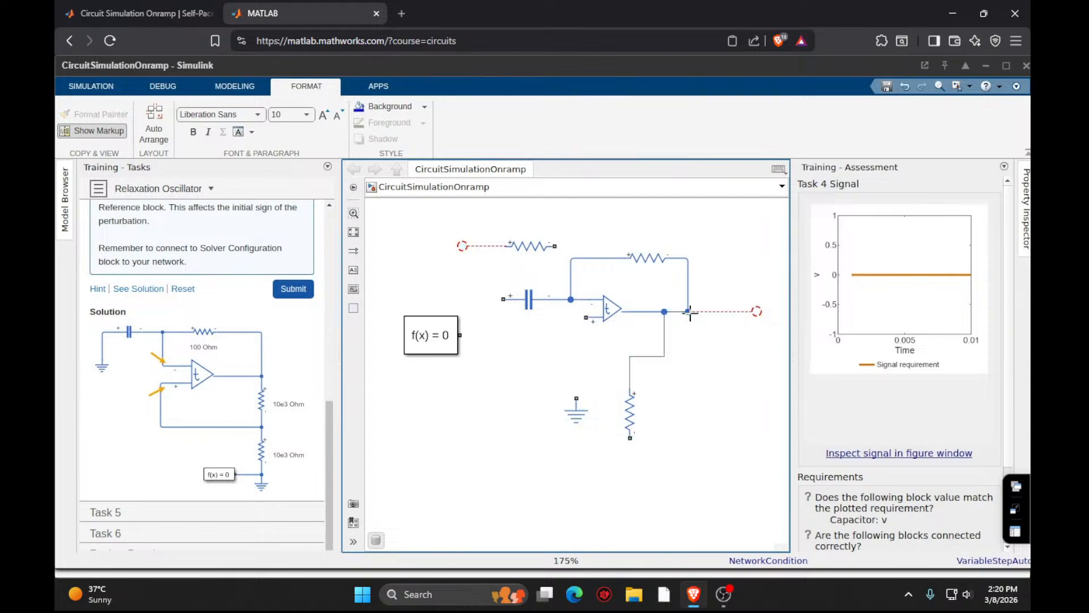
drag(640, 418, 690, 498)
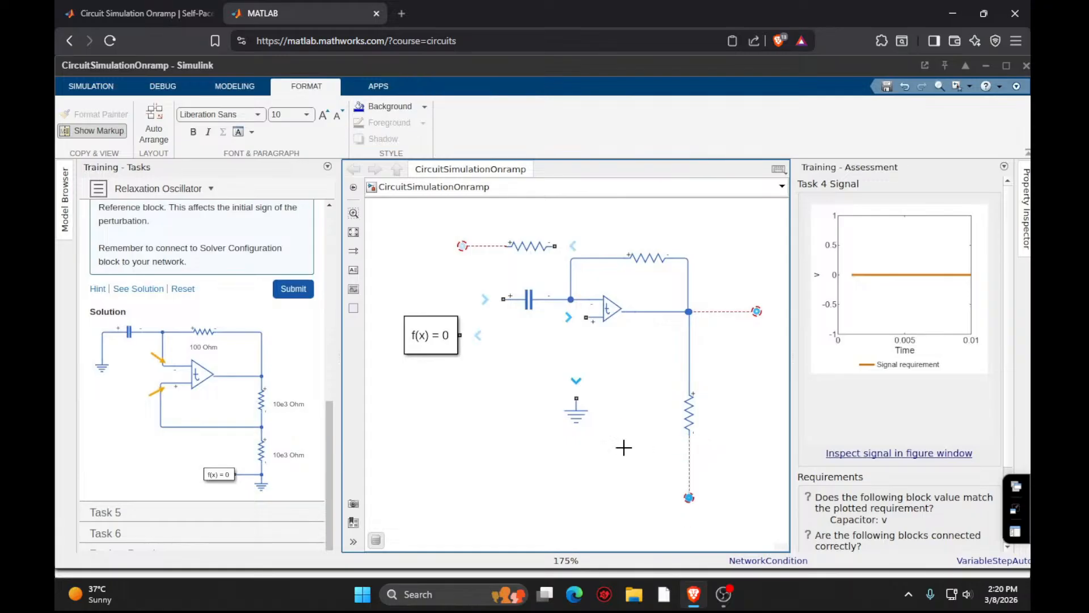
drag(576, 406, 688, 519)
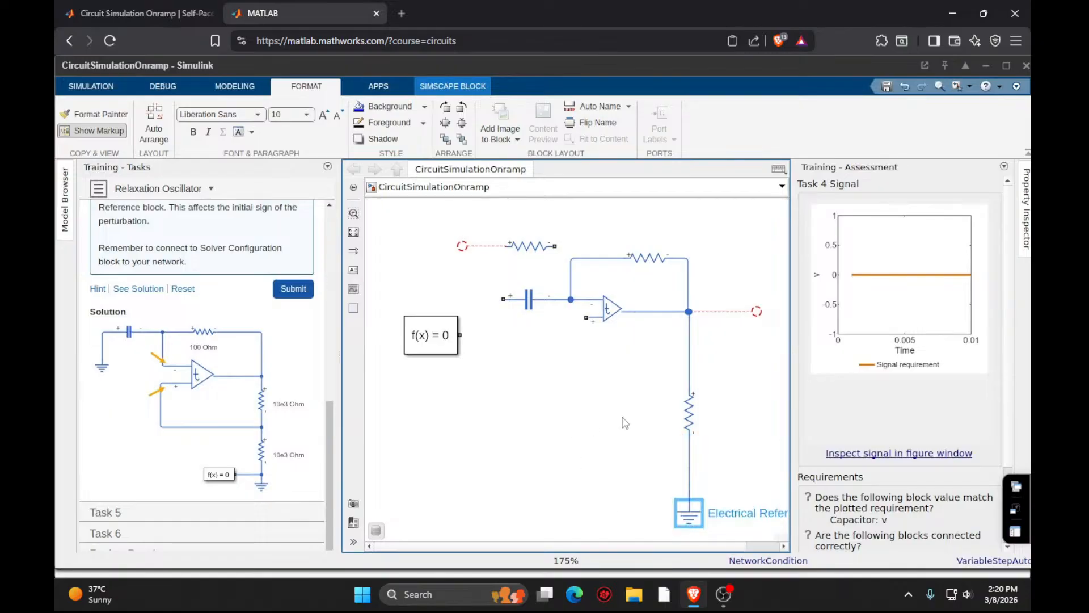
Connect the Solver Configuration block to the line above the Electrical Reference and start a branch from the op-amp's noninverting input.
mouse_move(436, 345)
mouse_down()
mouse_move(515, 443)
mouse_move(627, 513)
mouse_move(614, 499)
mouse_move(689, 483)
mouse_up()
click(620, 394)
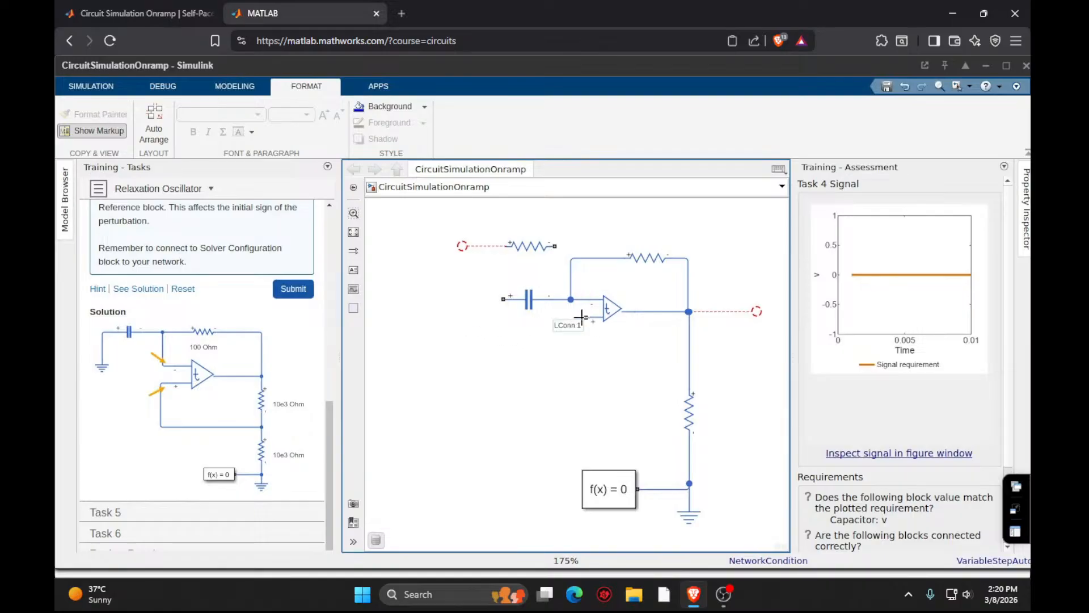
drag(586, 318, 566, 373)
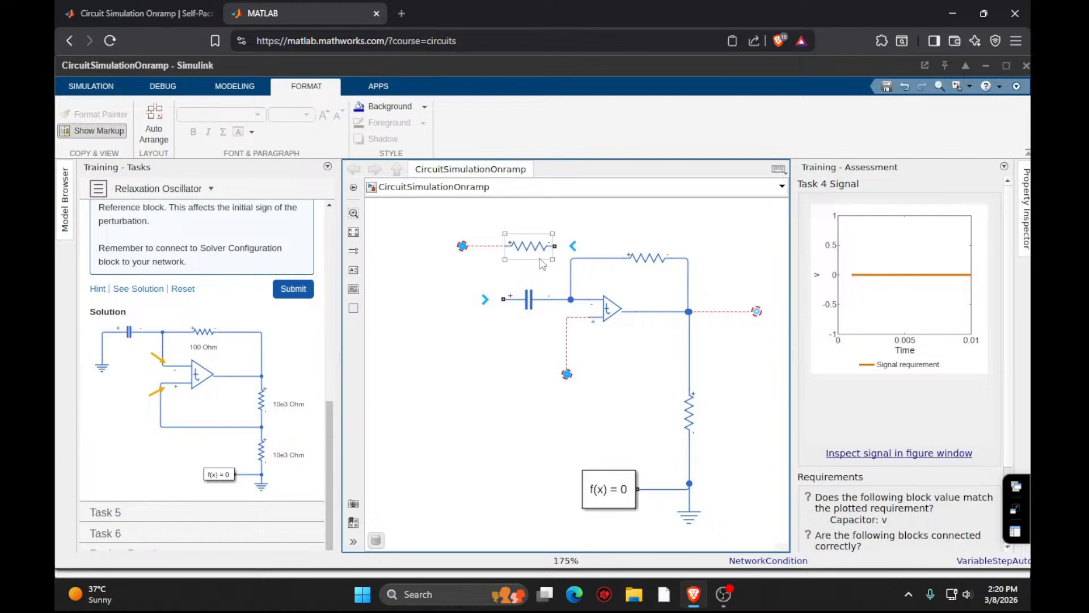
Check the loose resistor's resistance and put it in the op-amp feedback loop in place of the 10e3 Ohm resistor.
double_click(530, 245)
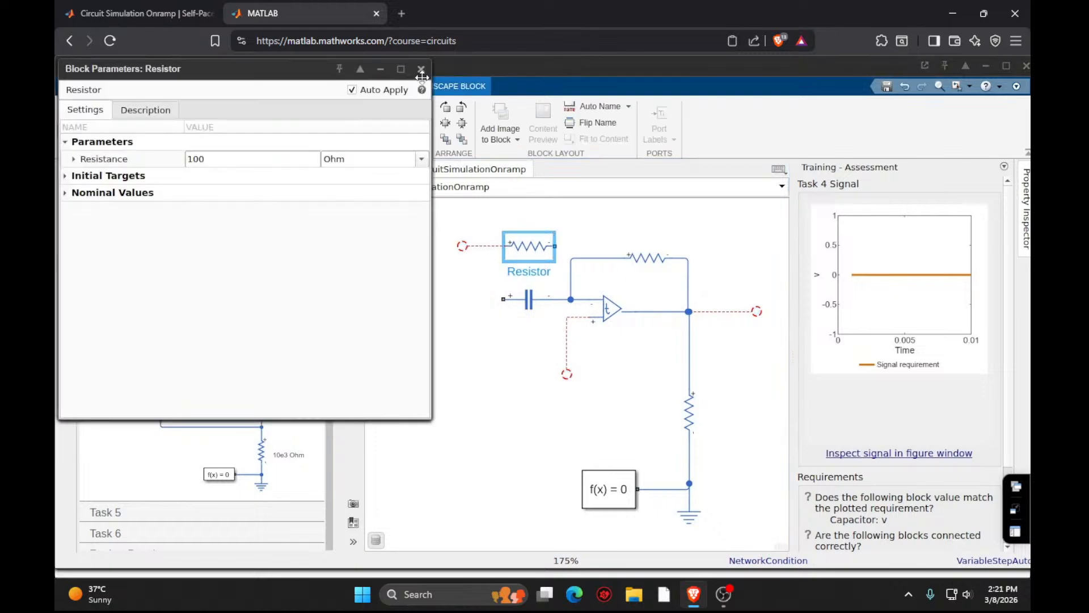
click(421, 69)
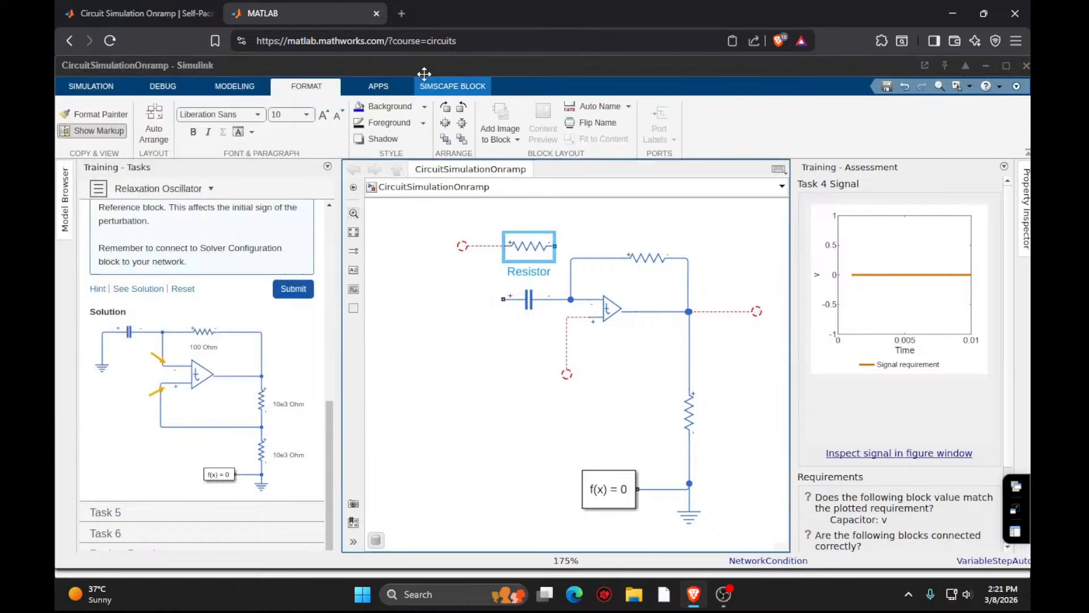
click(655, 256)
key(Delete)
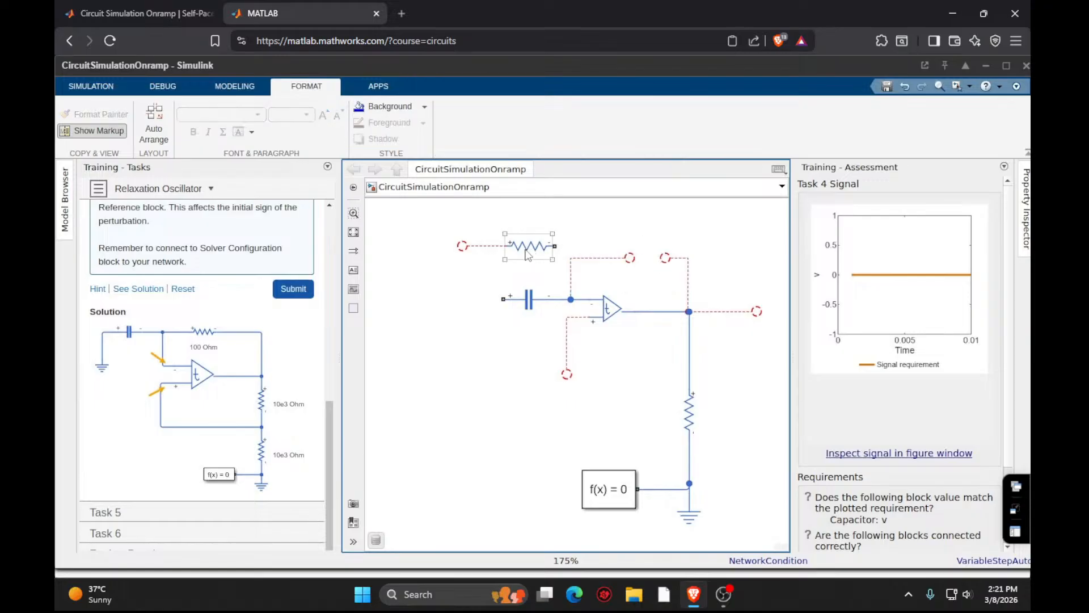
drag(526, 255, 650, 267)
Stack the two 10e3 Ohm resistors in series between the op-amp output and ground, and wire their junction to the noninverting input.
click(692, 400)
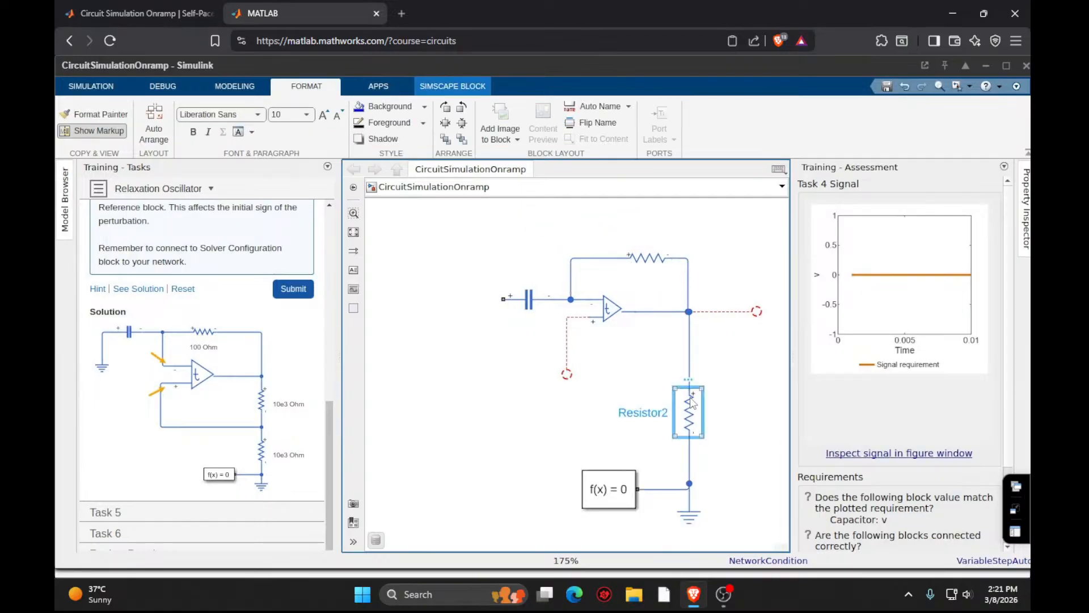
drag(692, 400, 706, 368)
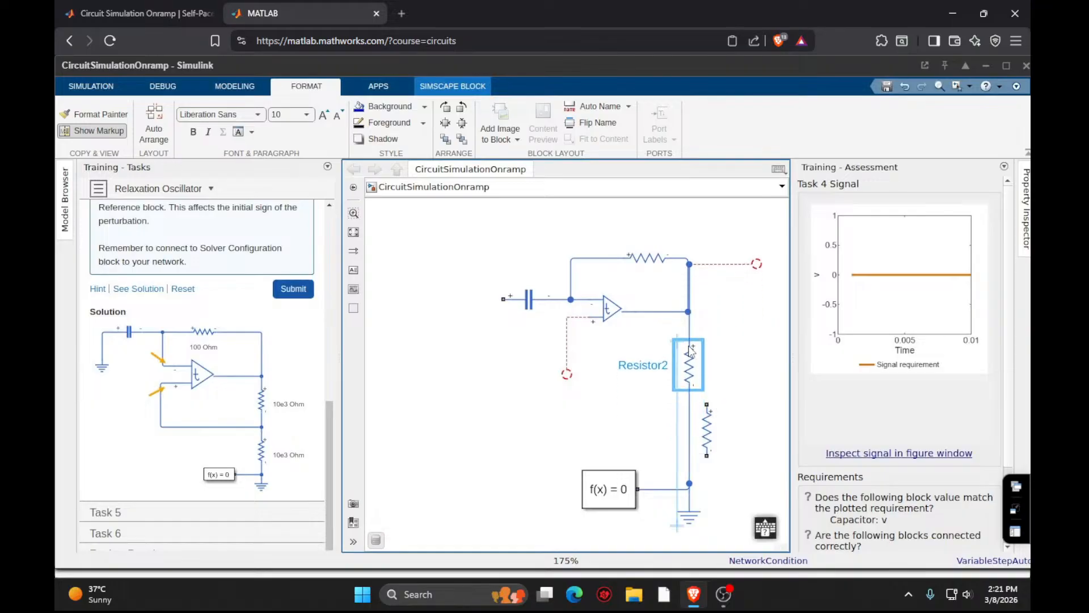
drag(709, 420, 691, 422)
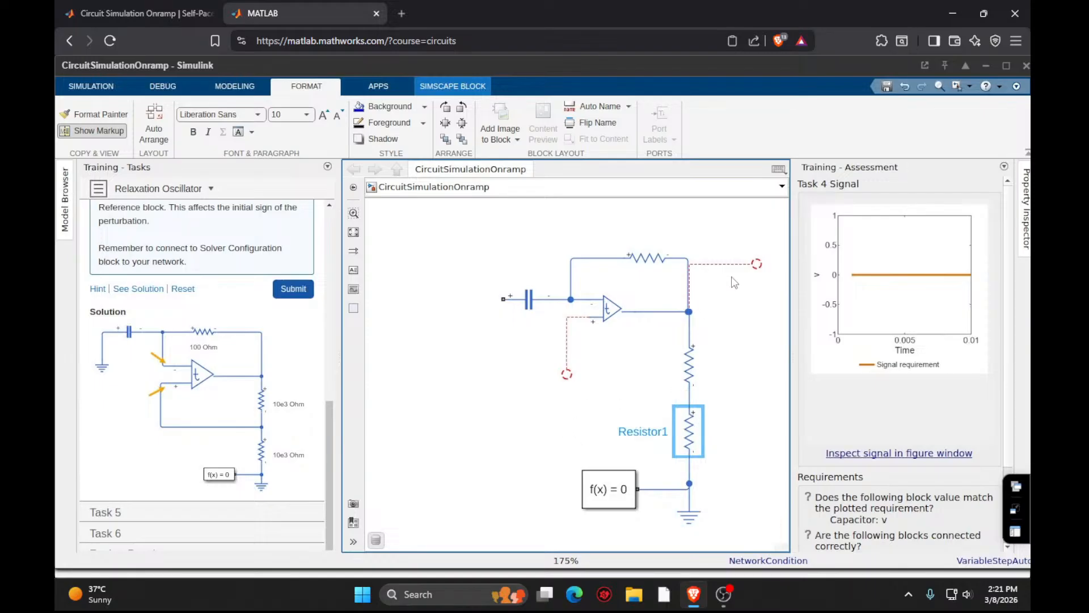
drag(759, 266, 760, 318)
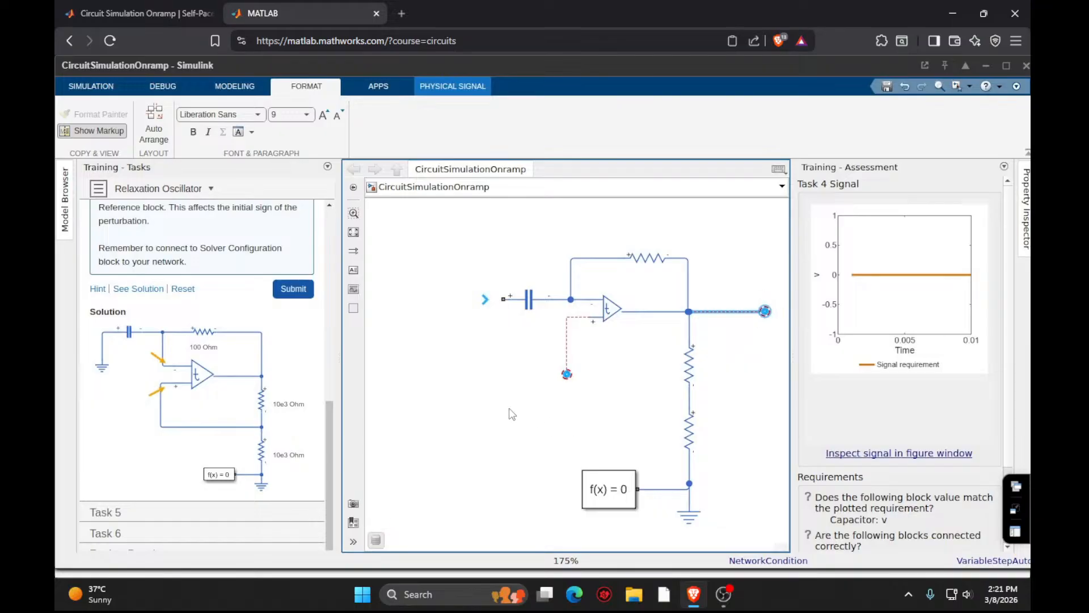
drag(567, 374, 680, 396)
click(666, 428)
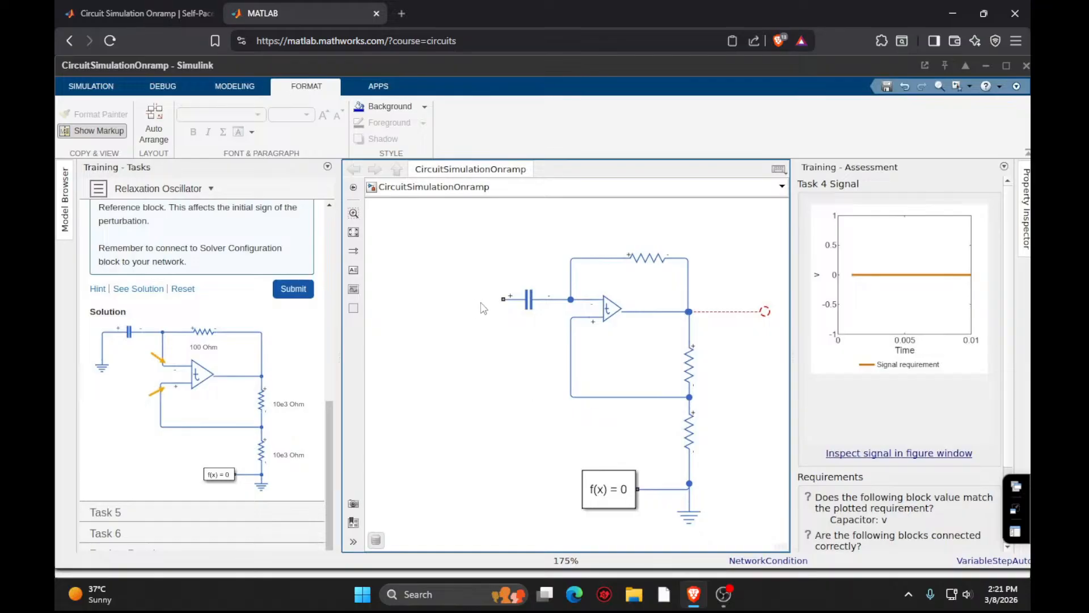
Add a Foundation Library Electrical Reference block beneath the Capacitor and connect it to the Capacitor's positive port.
double_click(497, 372)
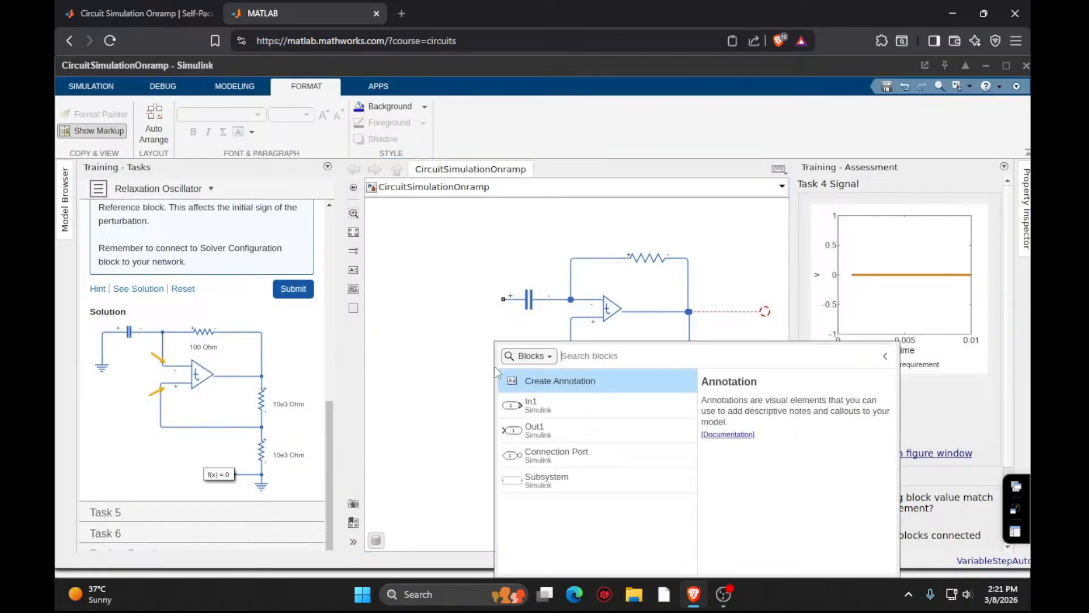
text(re)
key(BackSpace)
key(BackSpace)
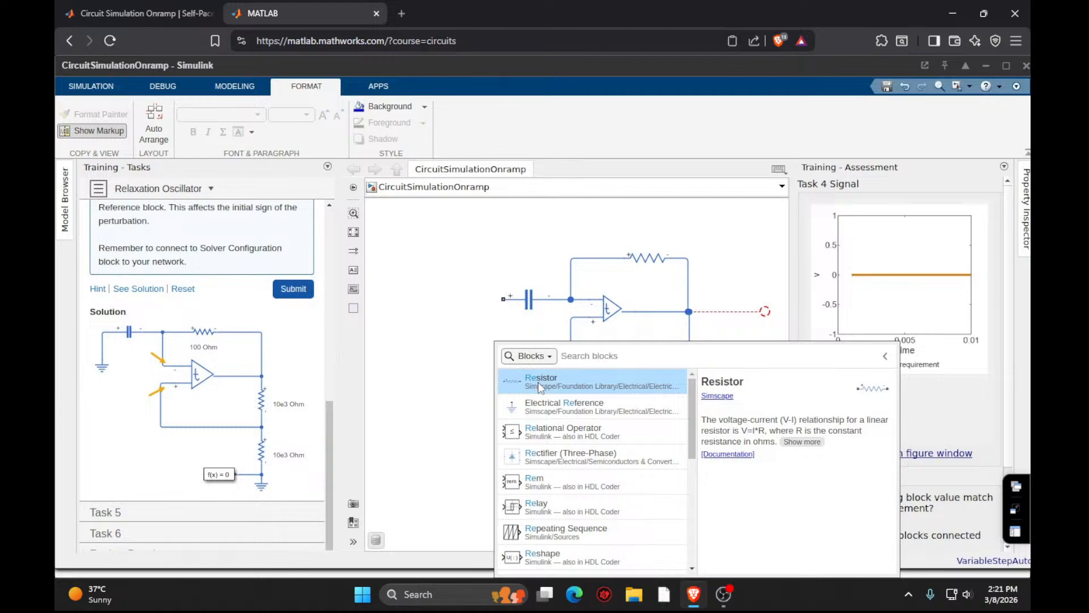
text(elec)
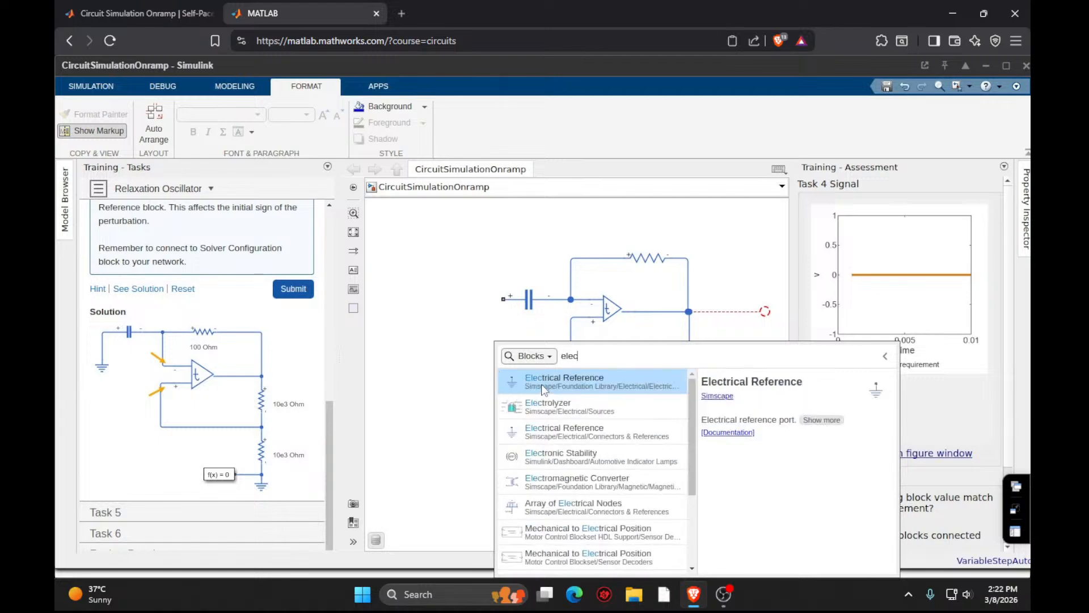
click(540, 383)
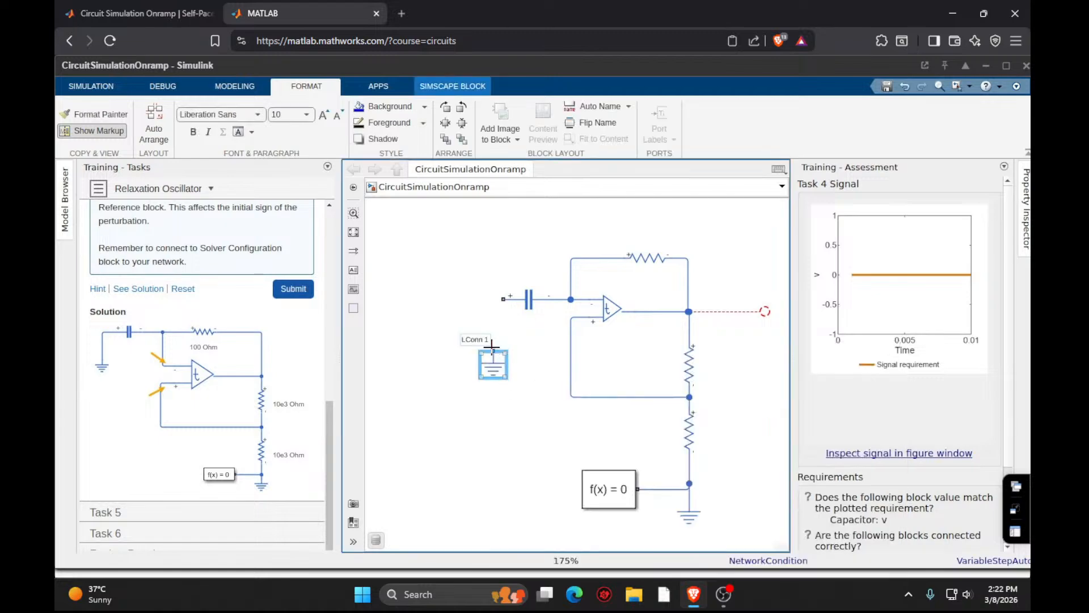
drag(503, 299, 493, 351)
click(513, 307)
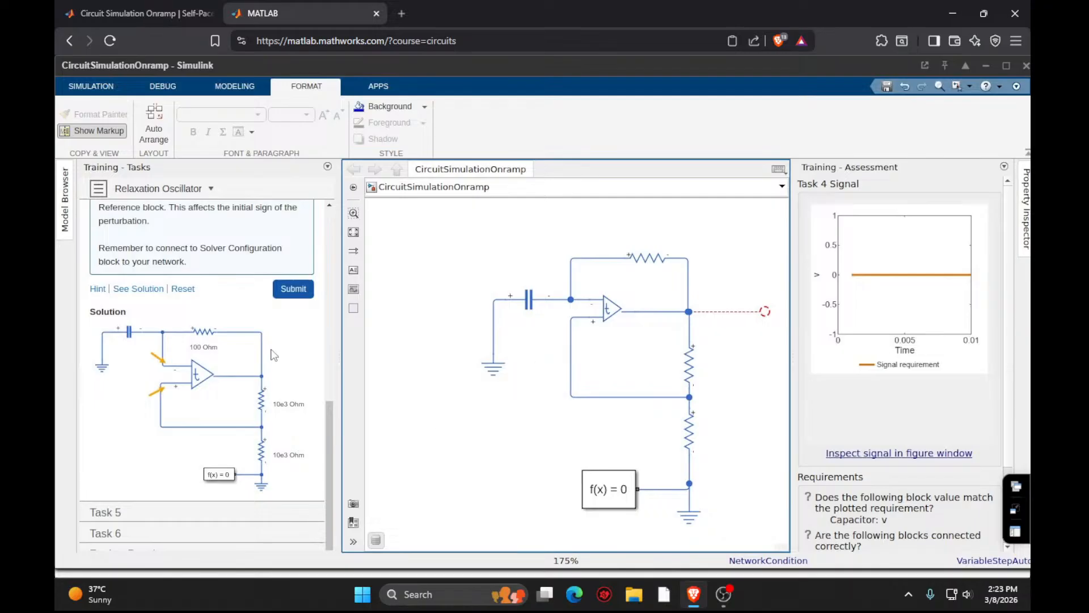
Submit Task 4 and advance to Task 5.
click(293, 289)
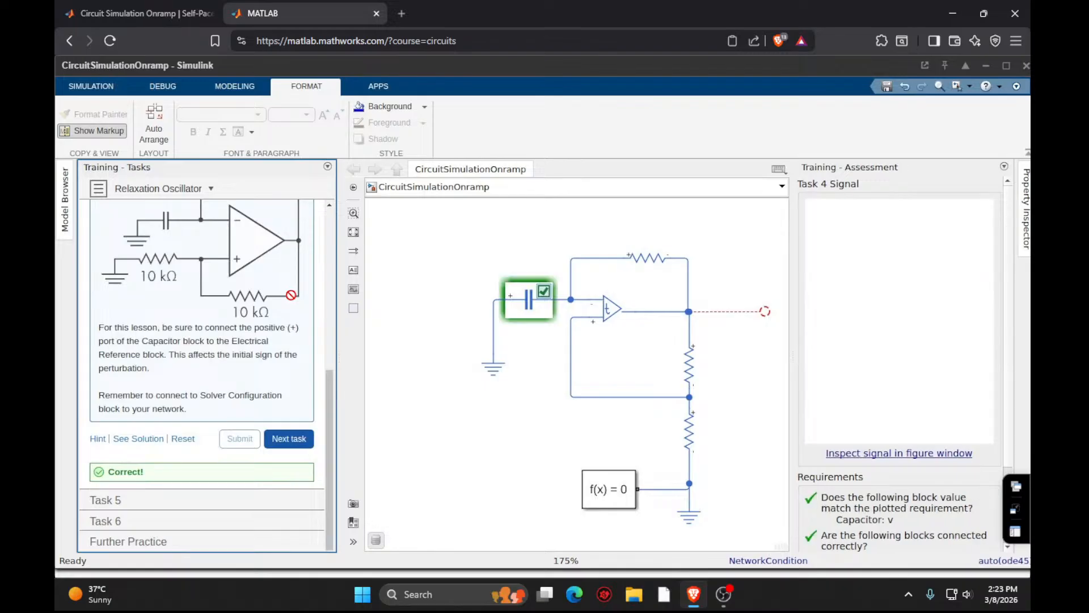
click(295, 438)
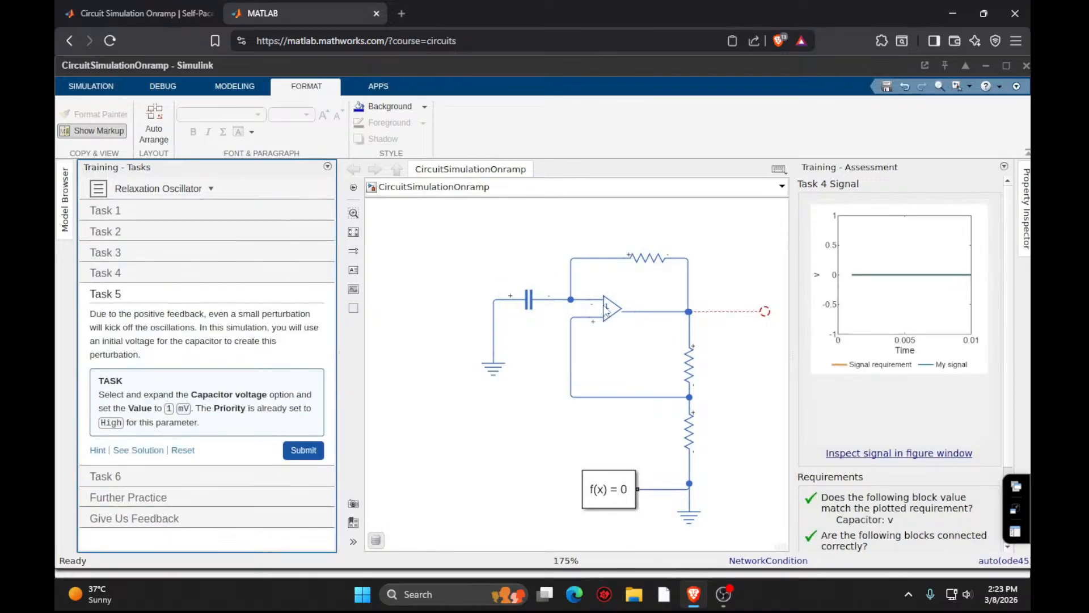
Enable the Capacitor block's Capacitor voltage initial target and set its value to 1 mV.
click(532, 304)
double_click(532, 304)
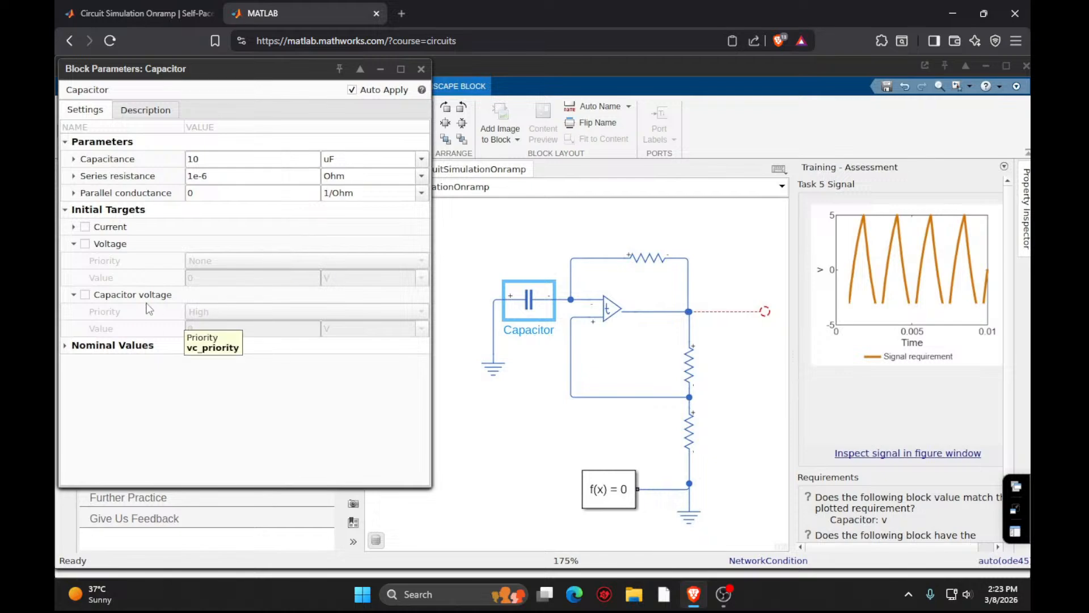
click(85, 295)
click(85, 295)
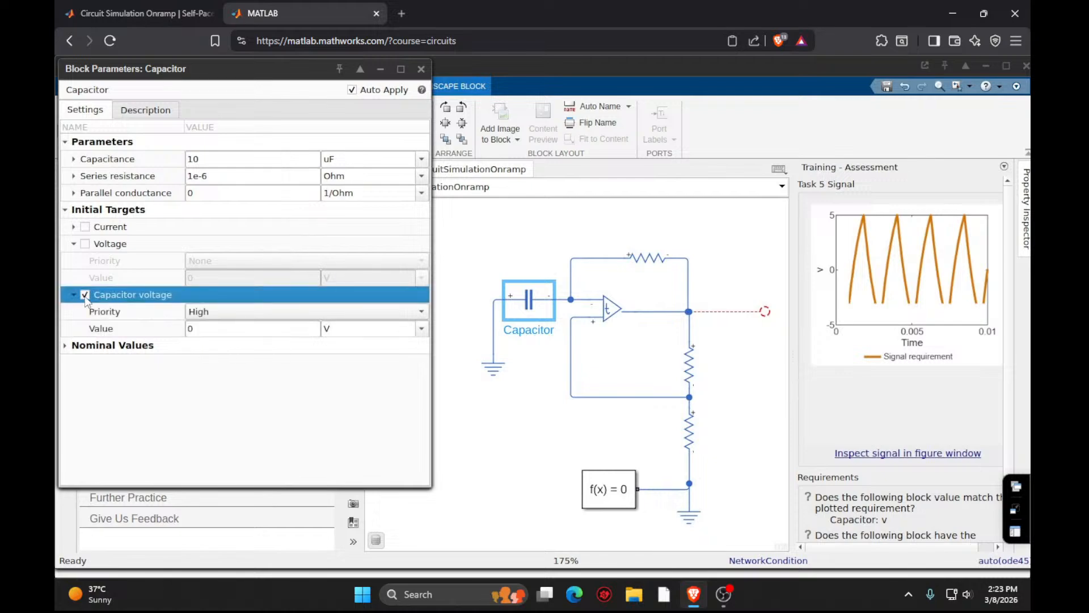
click(209, 329)
text(1)
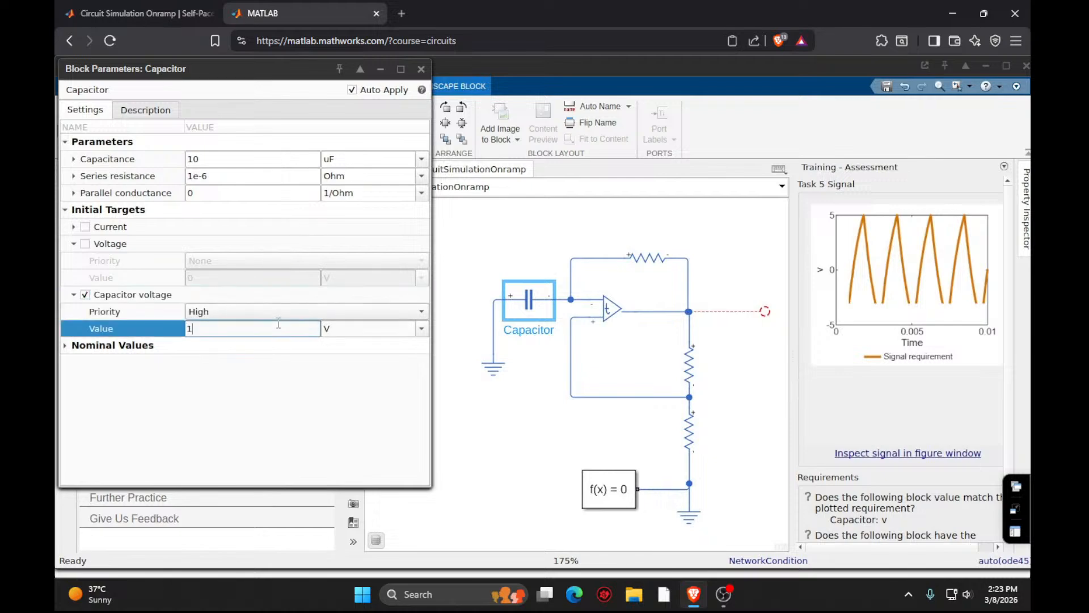
click(399, 334)
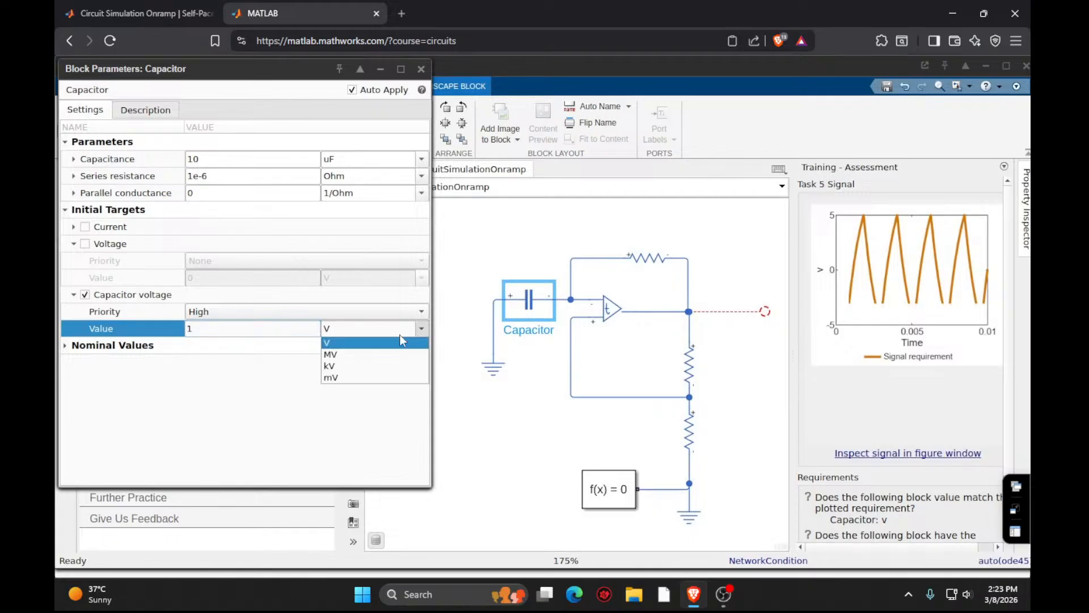
click(353, 372)
text(33)
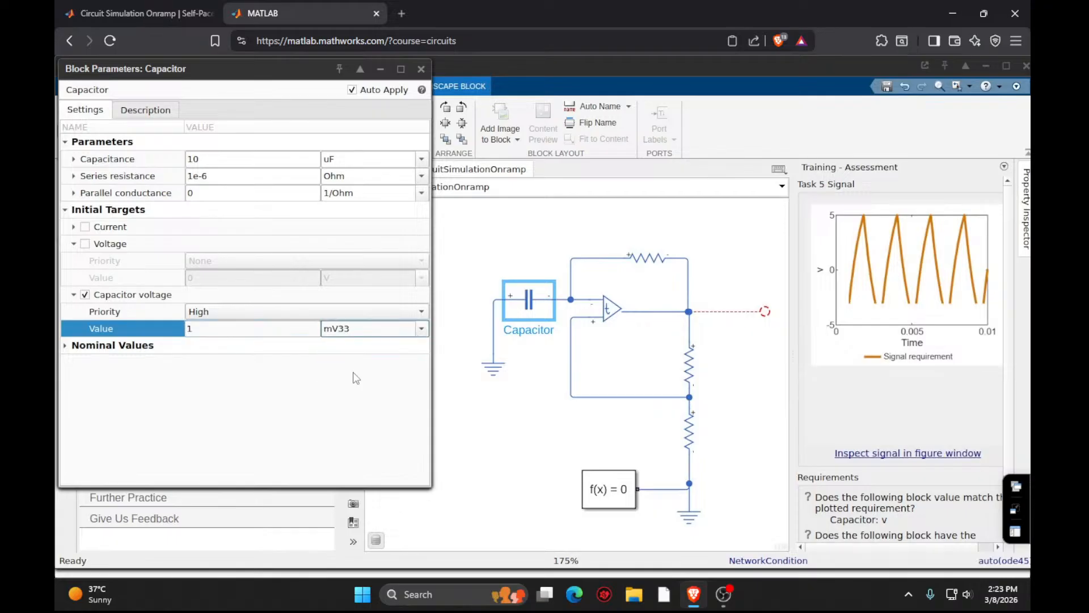
key(BackSpace)
key(BackSpace)
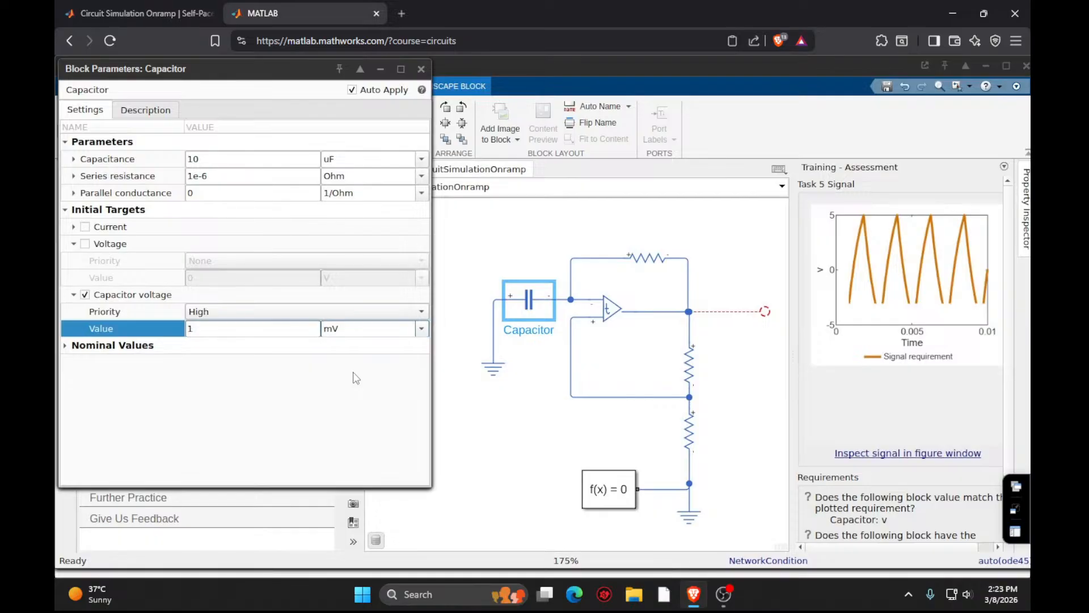
Close the Capacitor's parameters, submit Task 5 and advance to Task 6.
key(Return)
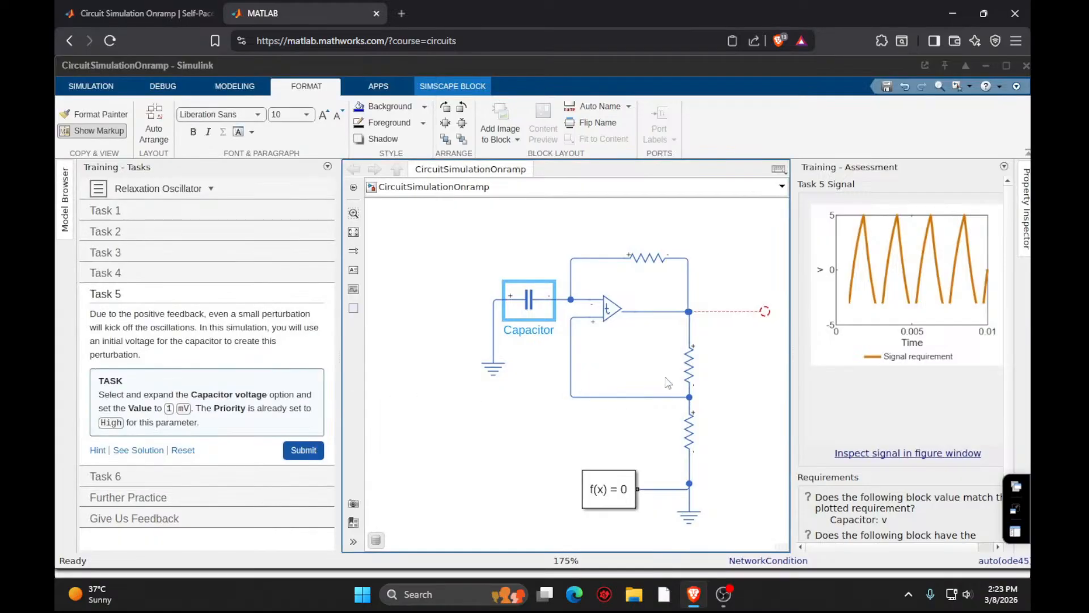
scroll(658, 372, down, 3)
scroll(619, 358, up, 3)
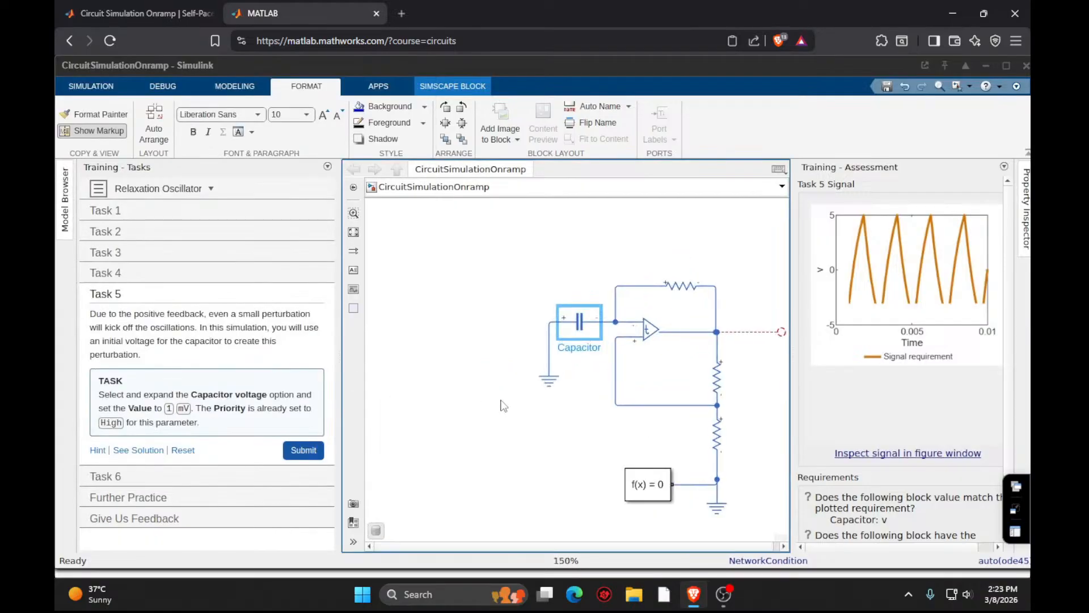
click(309, 452)
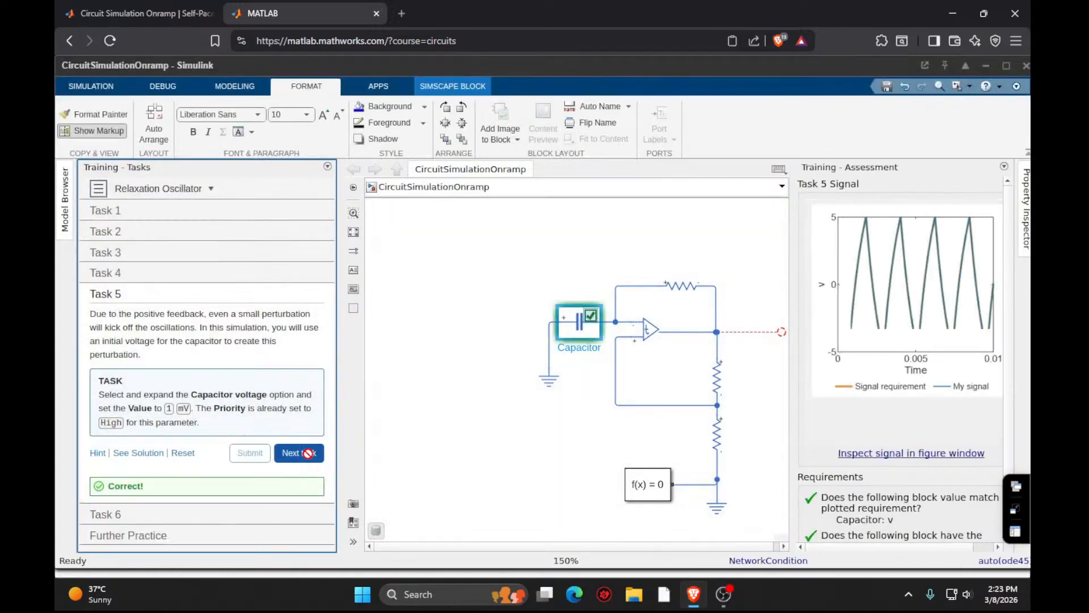
click(308, 454)
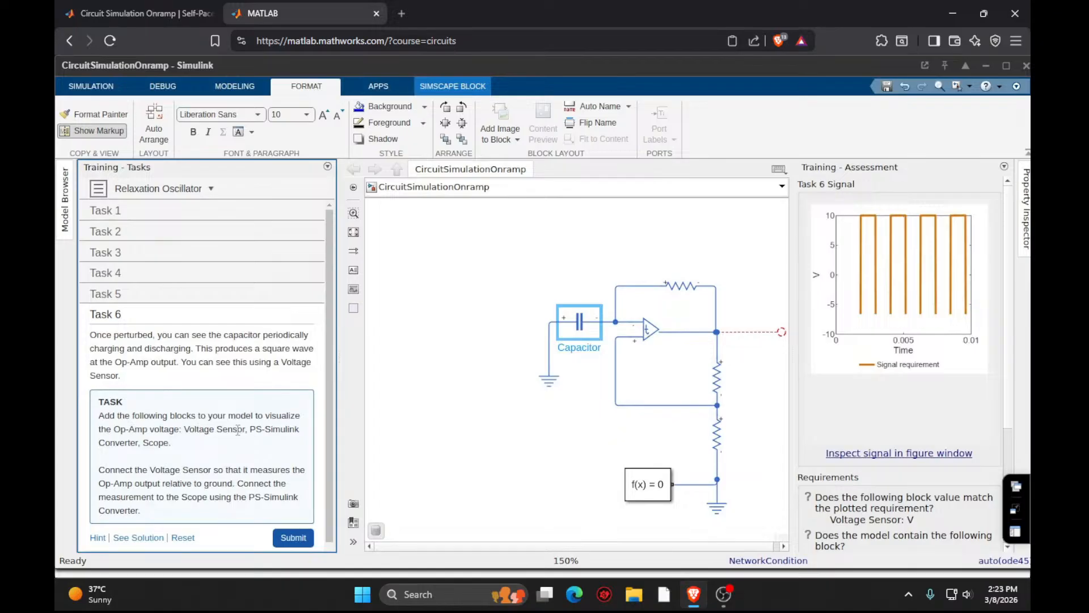
Add a Foundation Library Voltage Sensor block in the empty canvas area below and left of the Capacitor's ground.
double_click(468, 449)
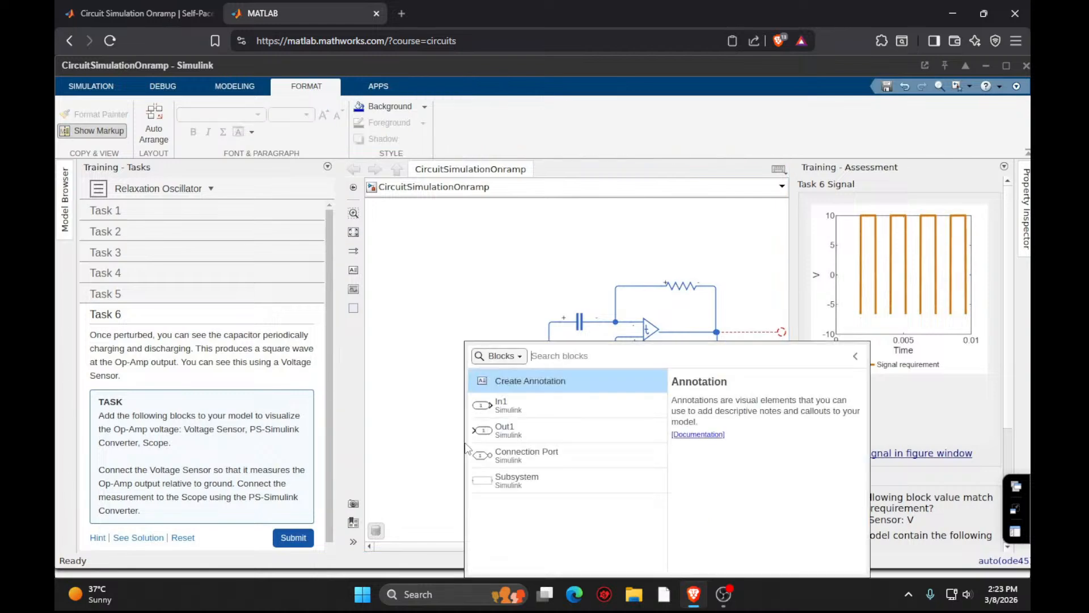
text(voltag)
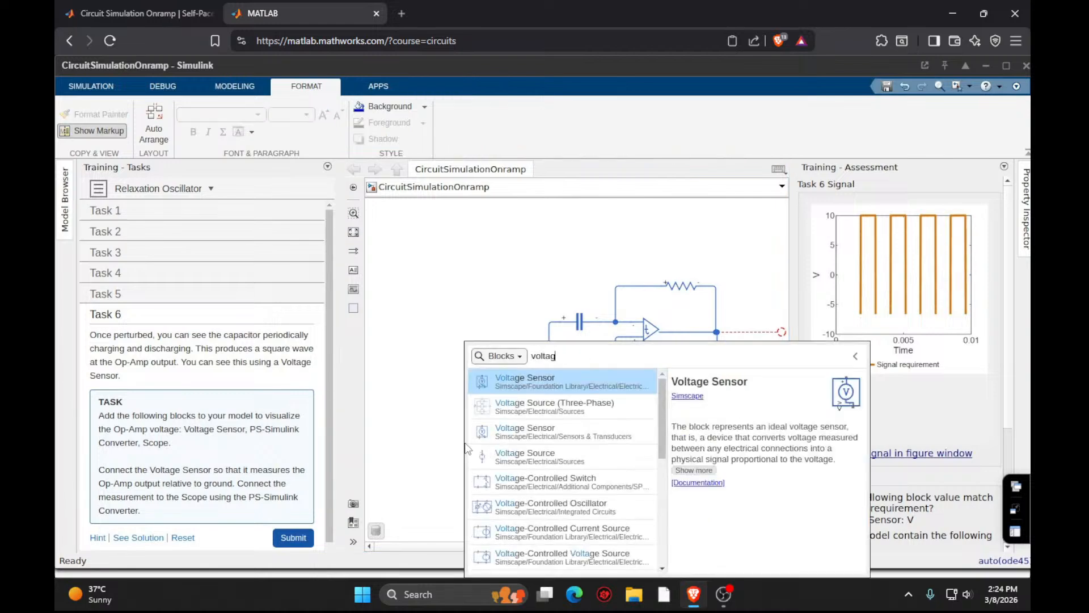
text(e se)
key(Return)
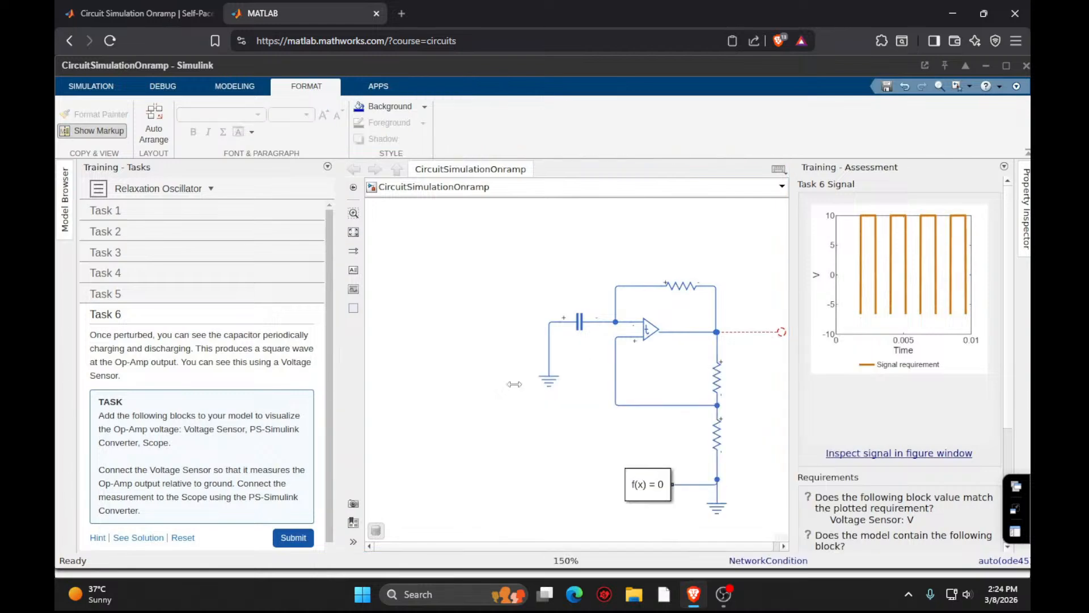
Add a PS-Simulink Converter block and a Simulink Sinks Scope block beside the Voltage Sensor.
double_click(535, 476)
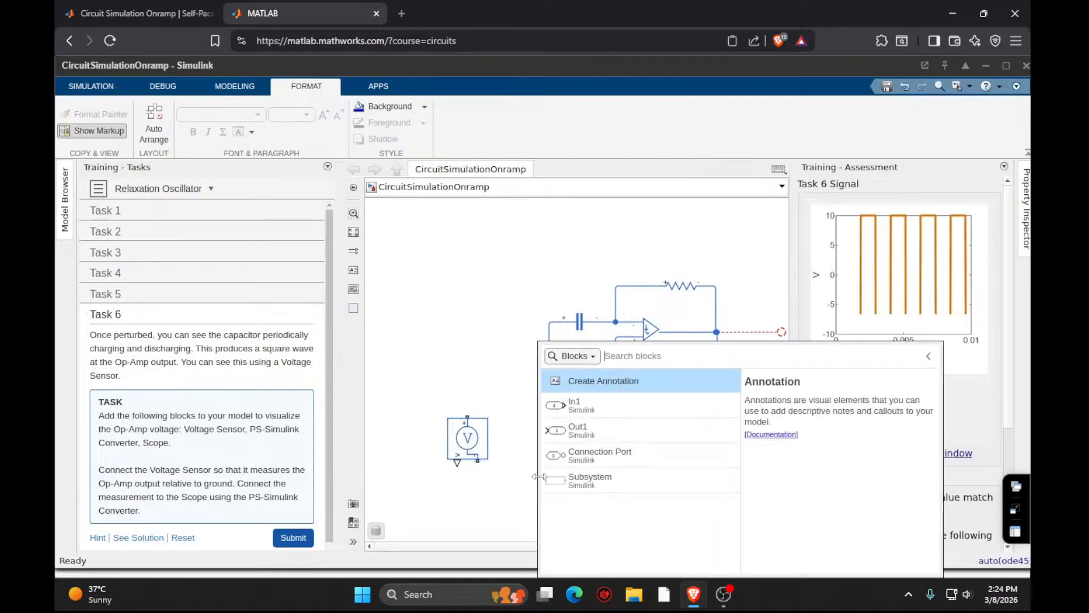
text(ps)
key(Return)
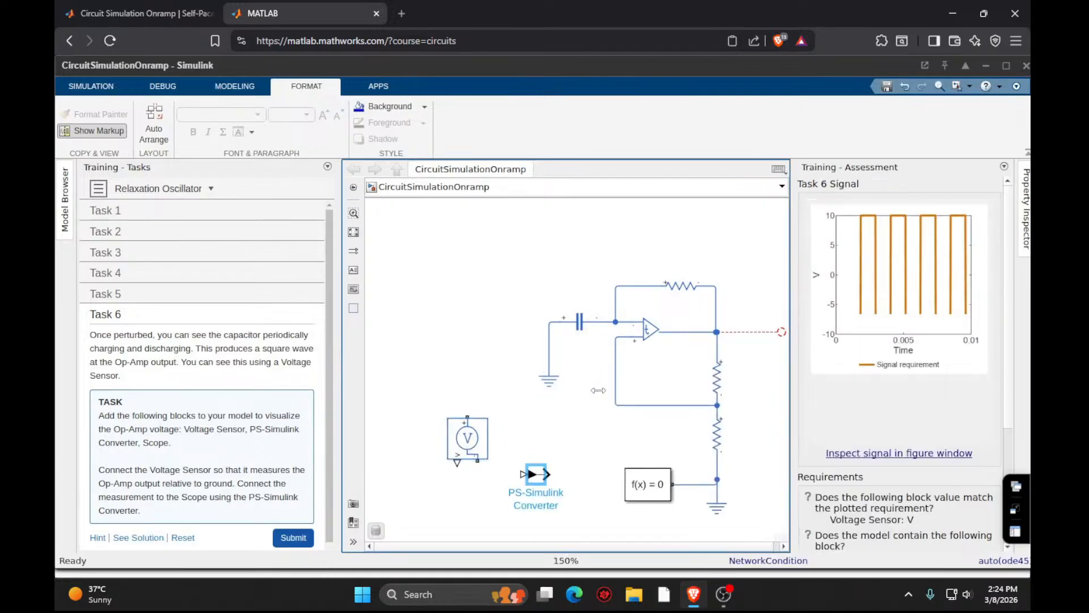
double_click(579, 456)
text(scope)
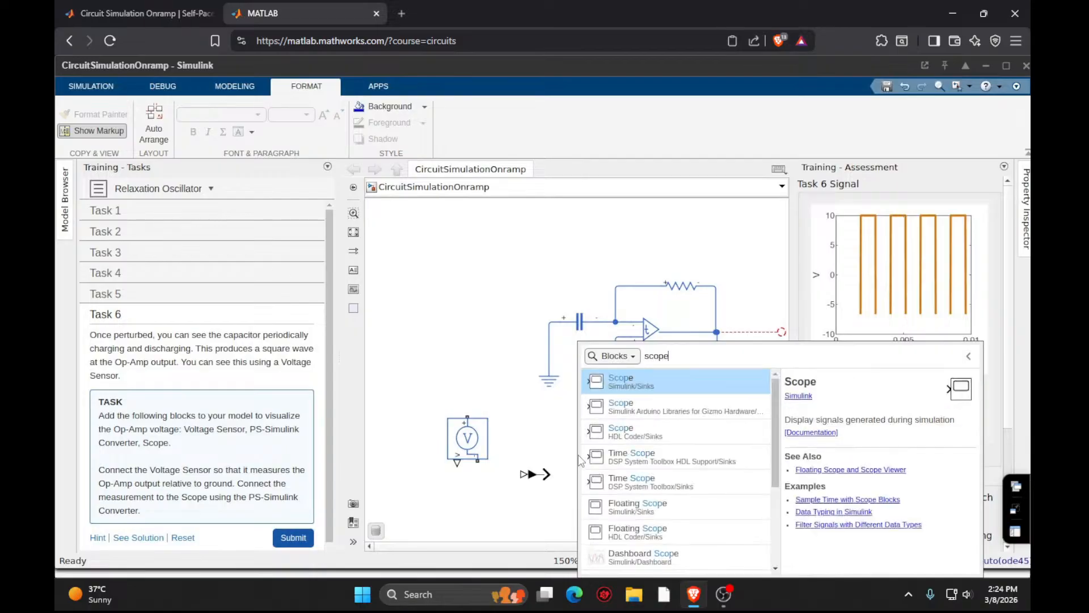
key(Return)
Wire the Voltage Sensor between the op-amp output and ground, with its measurement running through the PS-Simulink Converter to the Scope.
drag(584, 447, 457, 466)
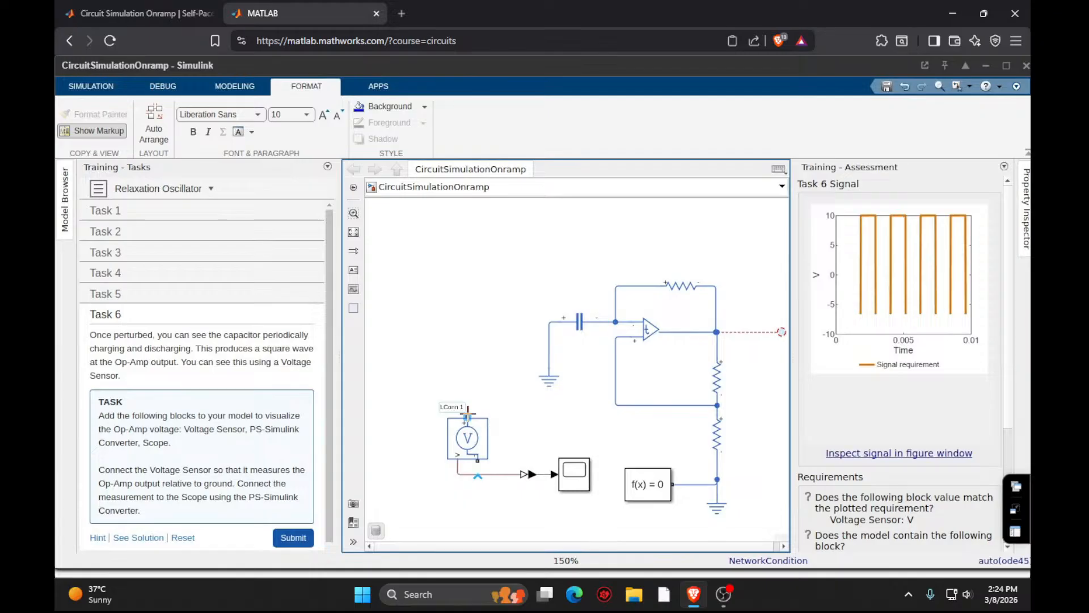
mouse_move(468, 414)
mouse_down()
mouse_move(628, 394)
mouse_move(756, 332)
mouse_up()
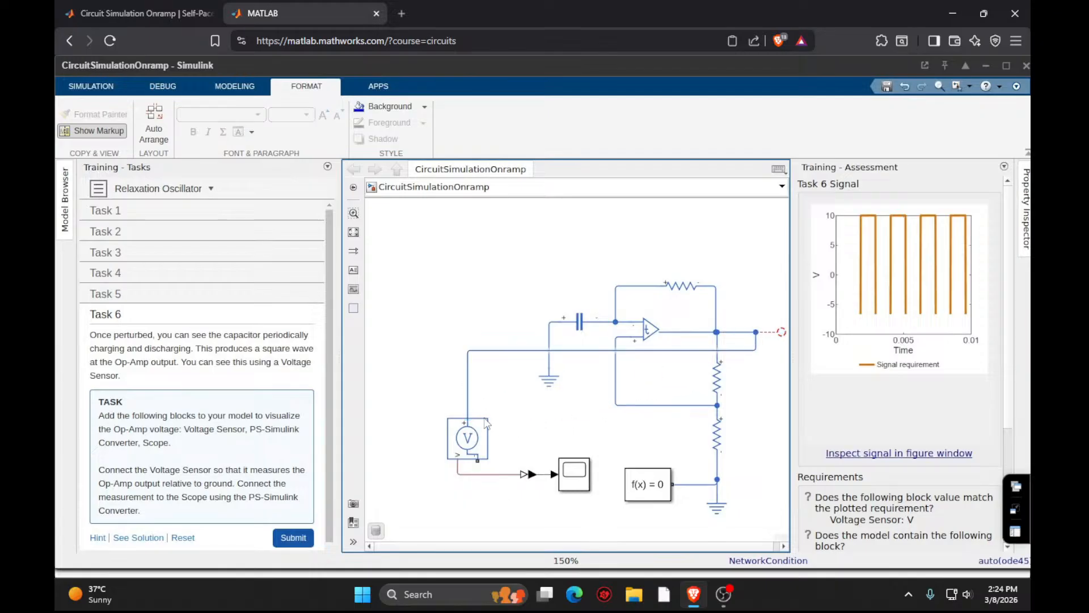
drag(479, 463, 539, 472)
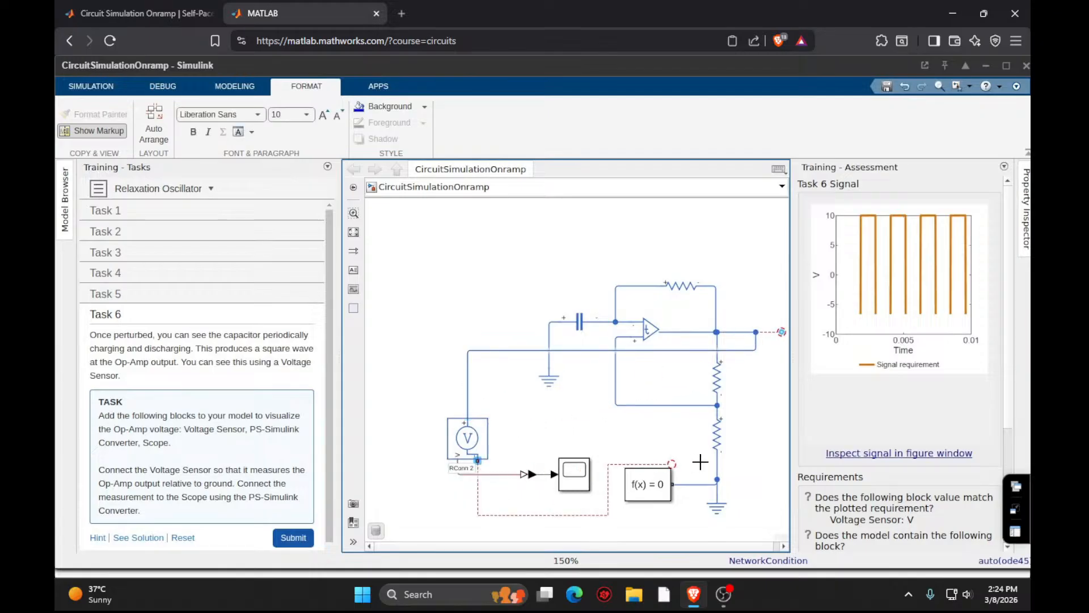
drag(700, 462, 717, 476)
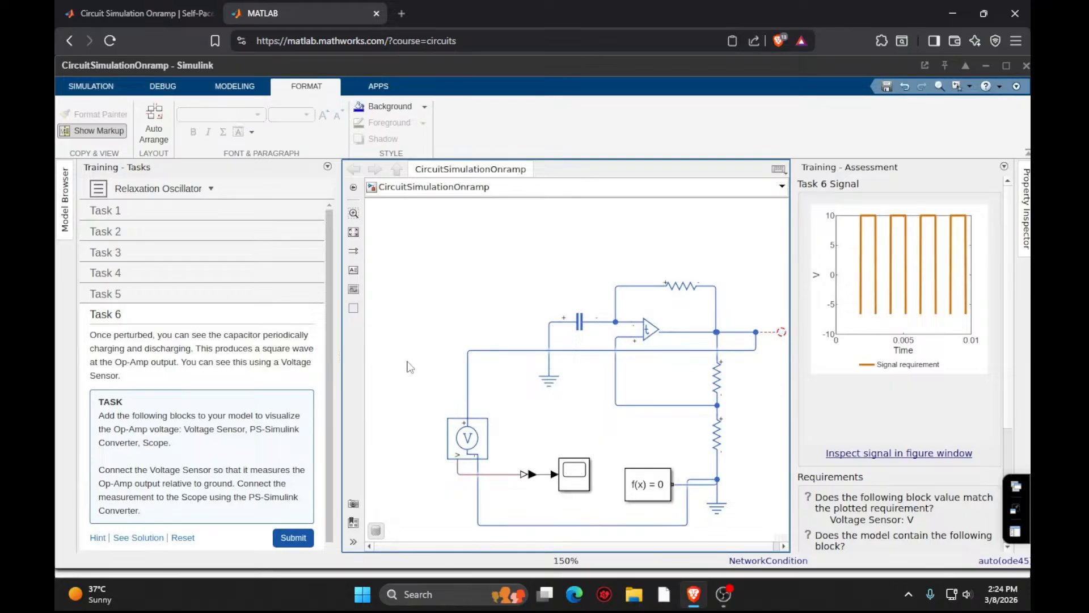
Submit Task 6 and continue from Further Practice to the next section.
click(287, 538)
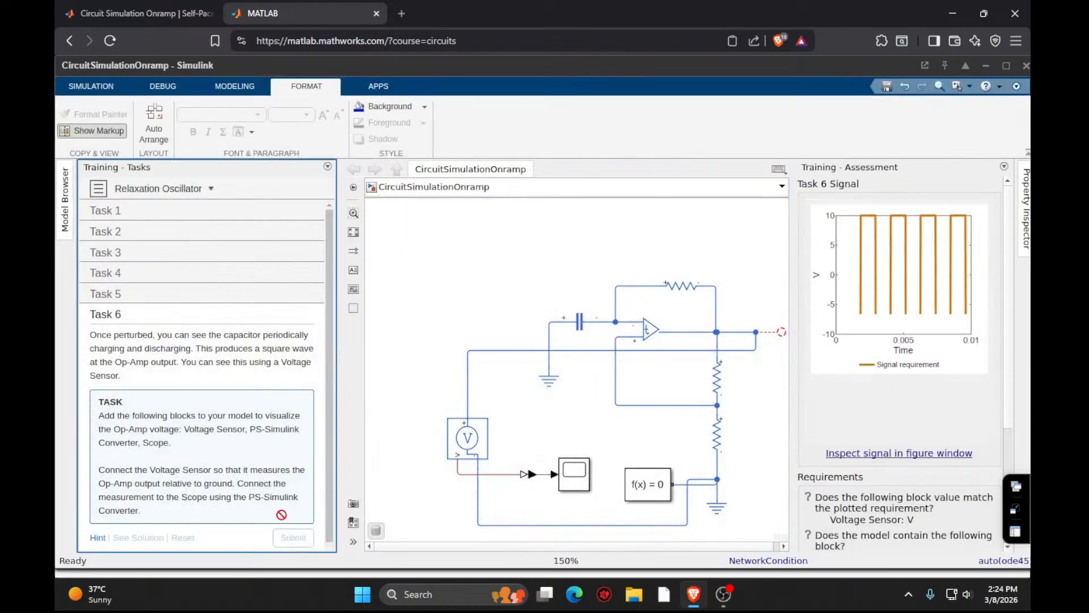
click(287, 516)
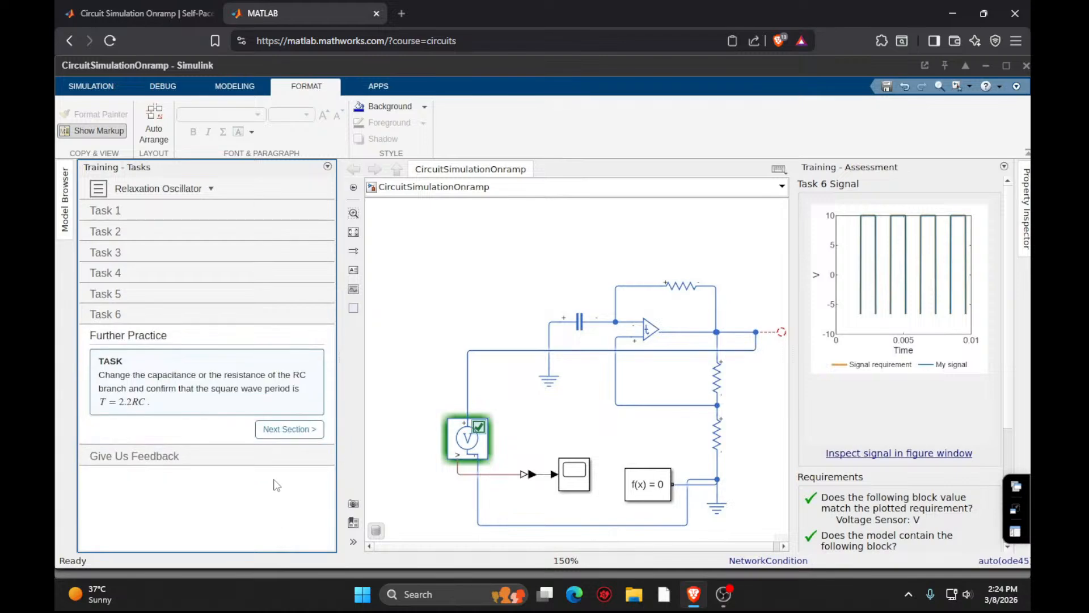
click(279, 431)
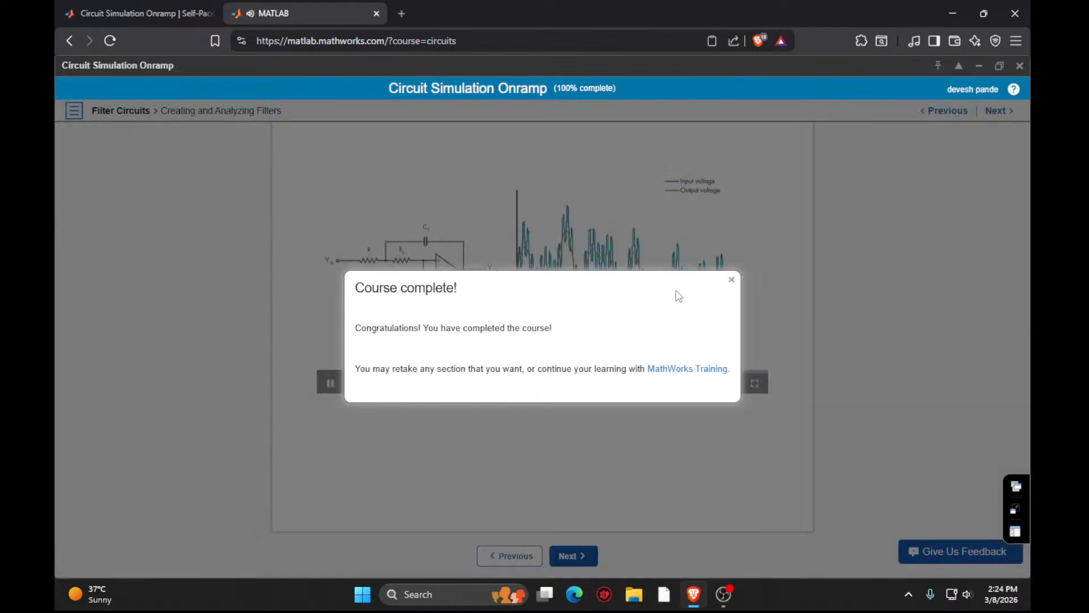
Dismiss the course completion message, leave the MATLAB course page and close the Resume course dialog on the course details page.
click(731, 282)
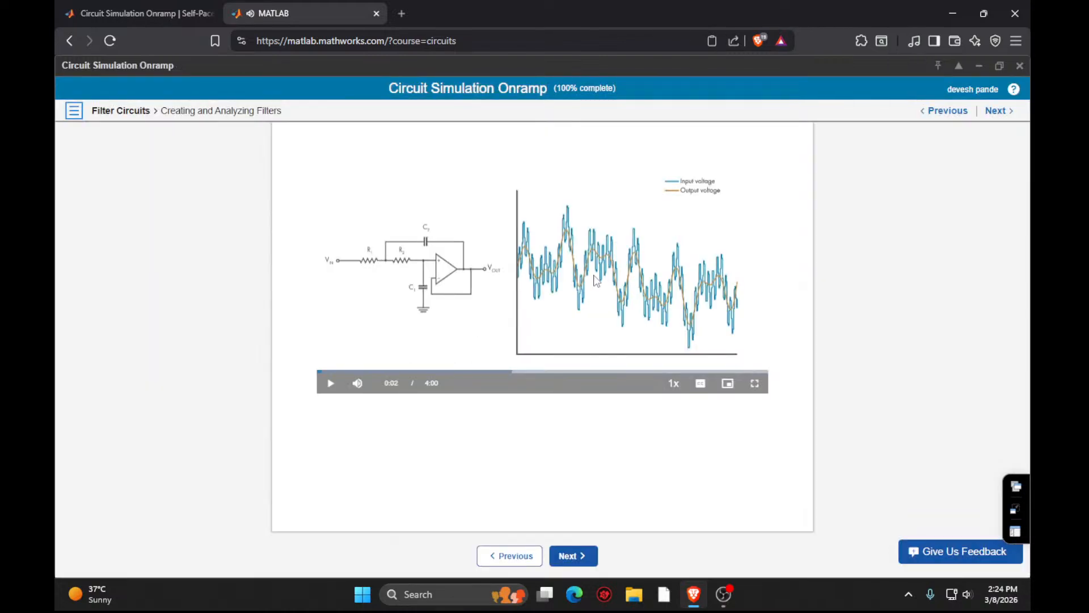
click(376, 14)
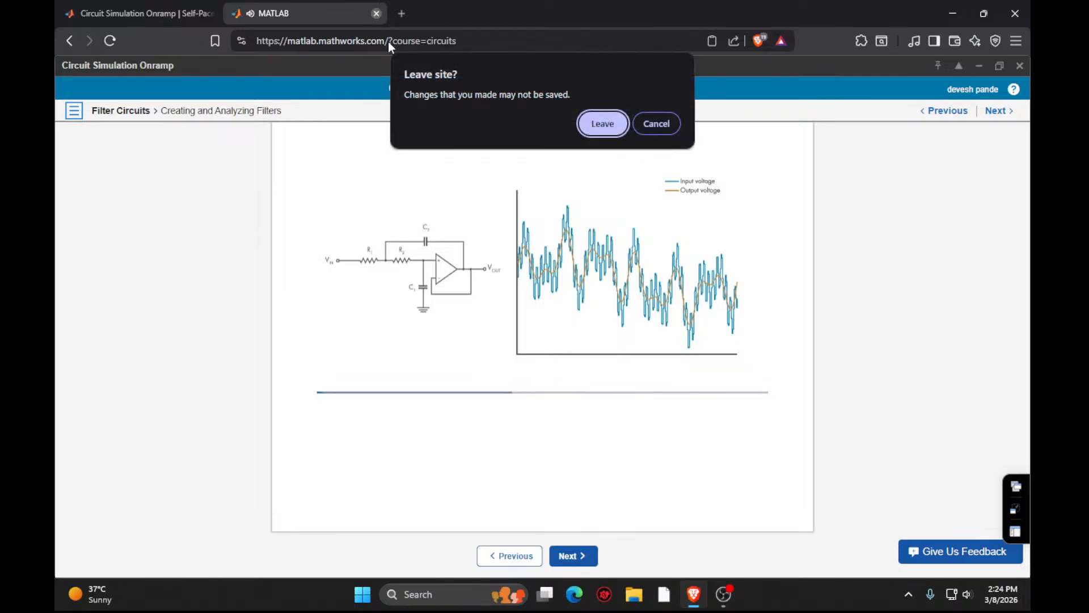
click(603, 124)
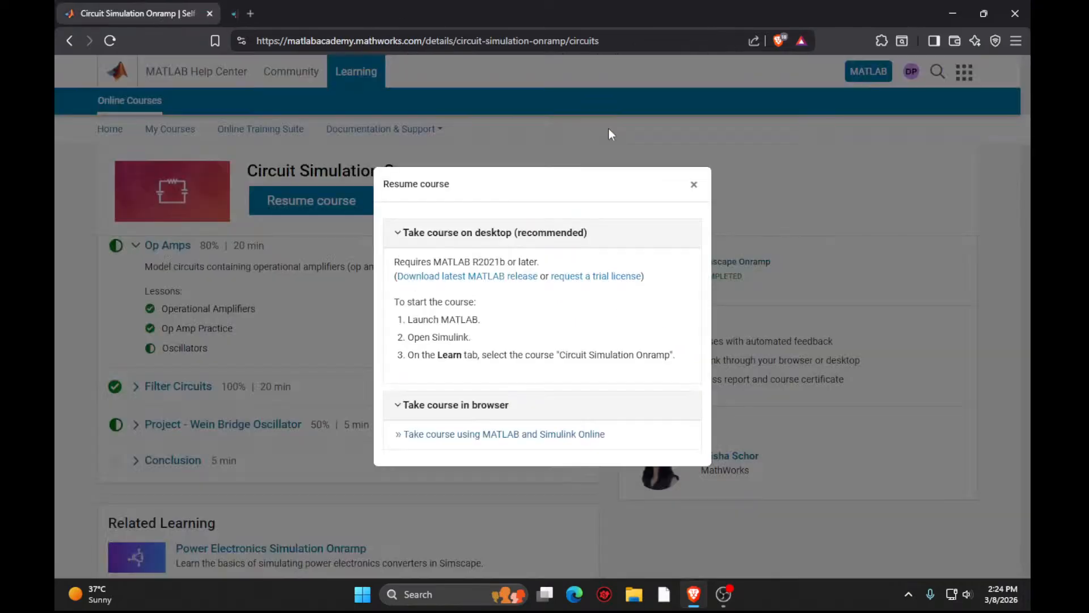
click(694, 185)
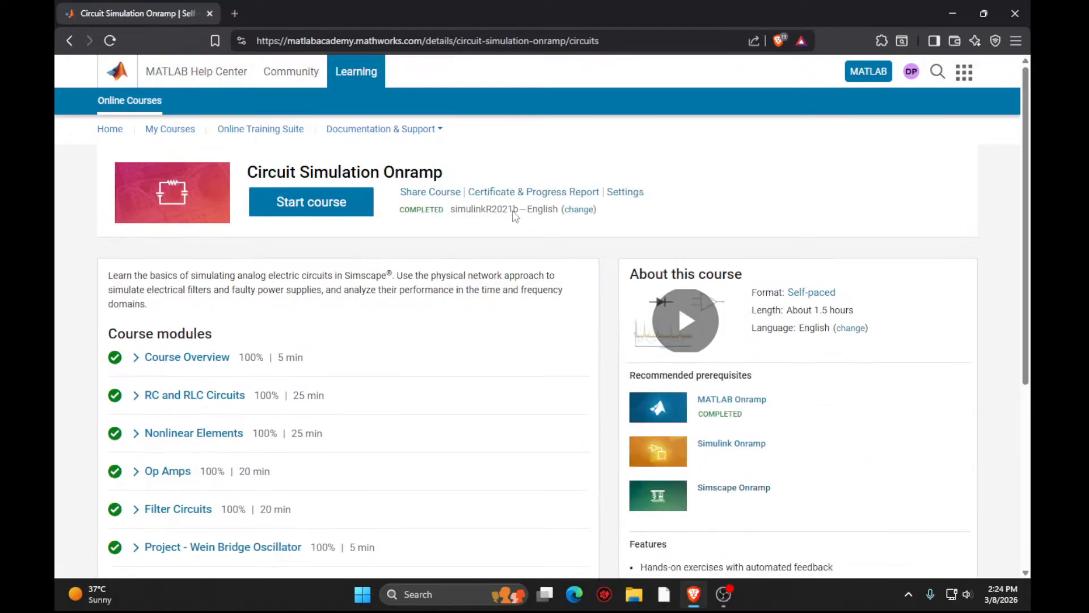
View the PDF course certificate from the Certificate & Progress Report of Circuit Simulation Onramp.
scroll(511, 262, down, 4)
scroll(513, 239, up, 2)
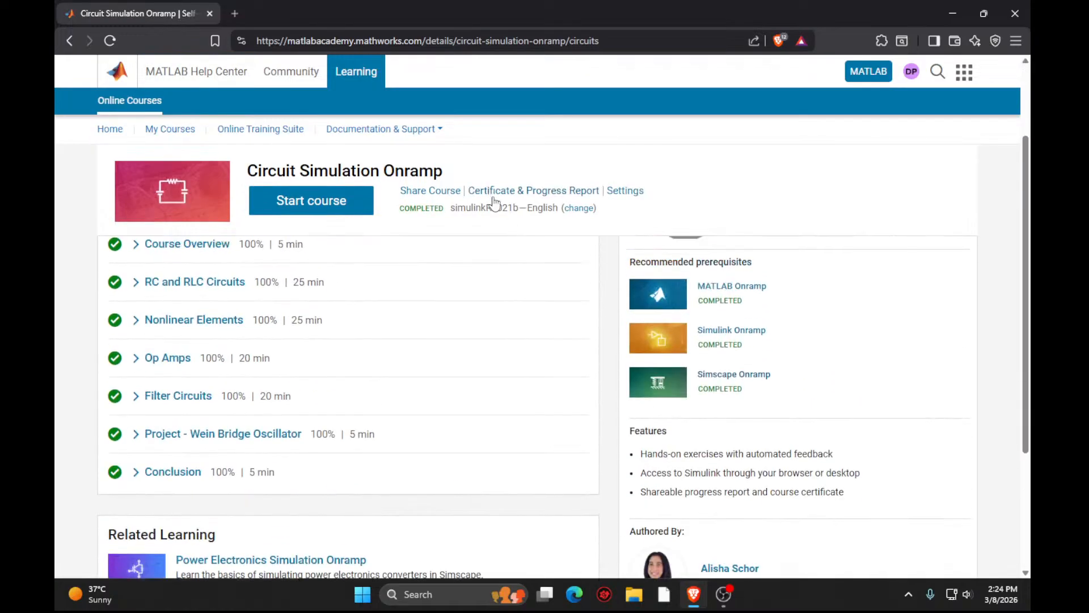
click(494, 192)
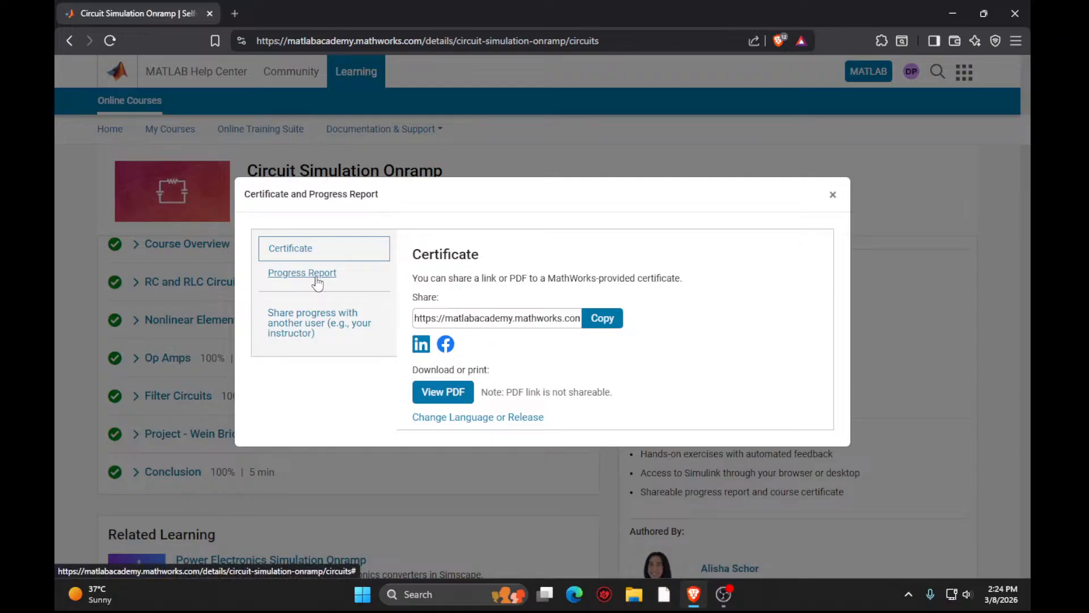
click(442, 395)
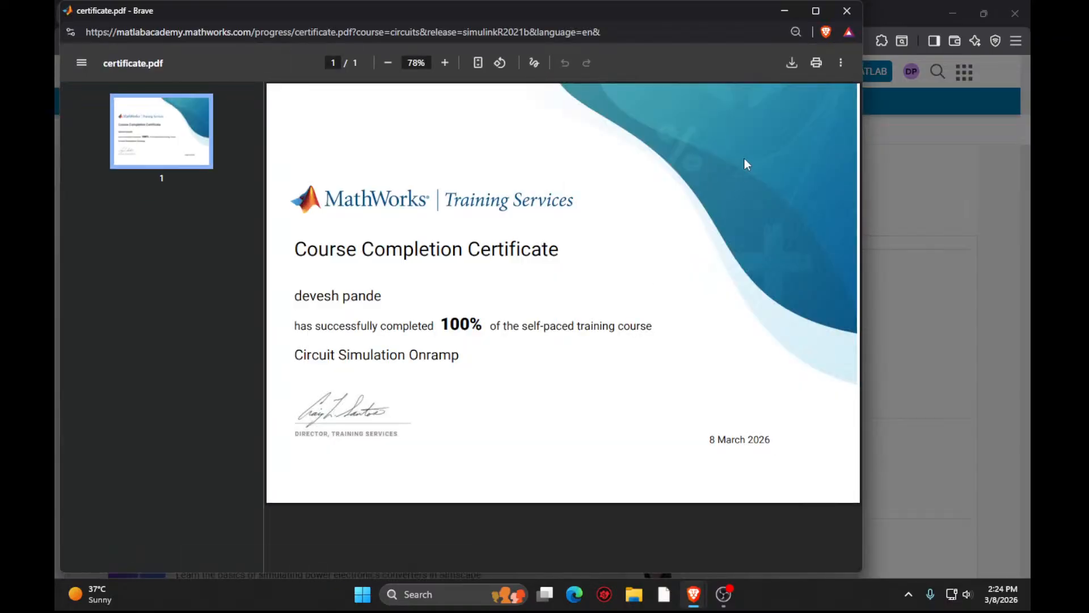
Start downloading the certificate and browse to the personal folder on New Volume (D:) as the save location.
click(792, 63)
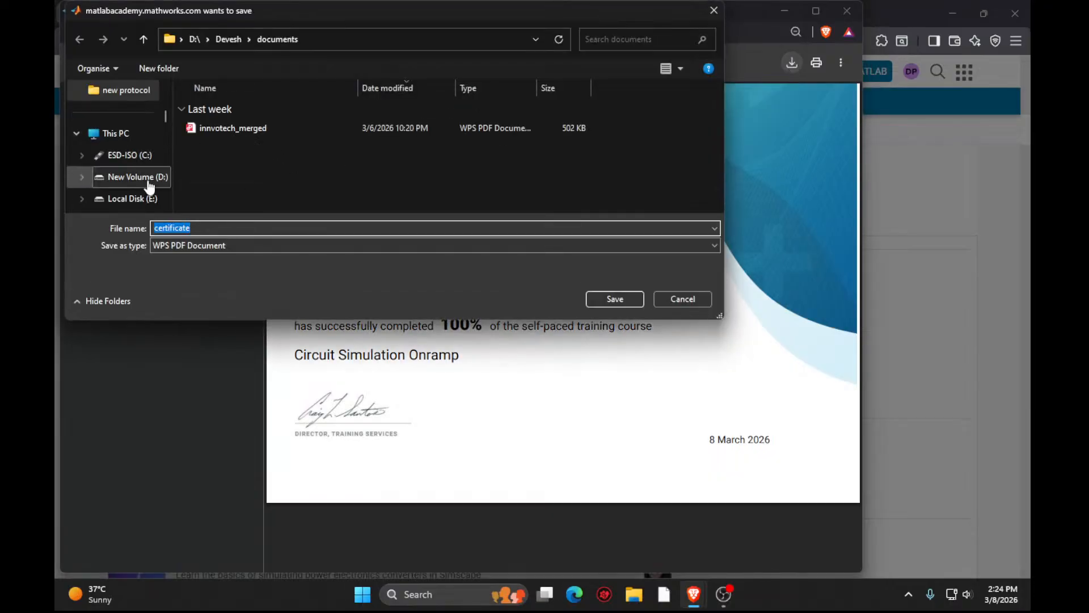
click(127, 177)
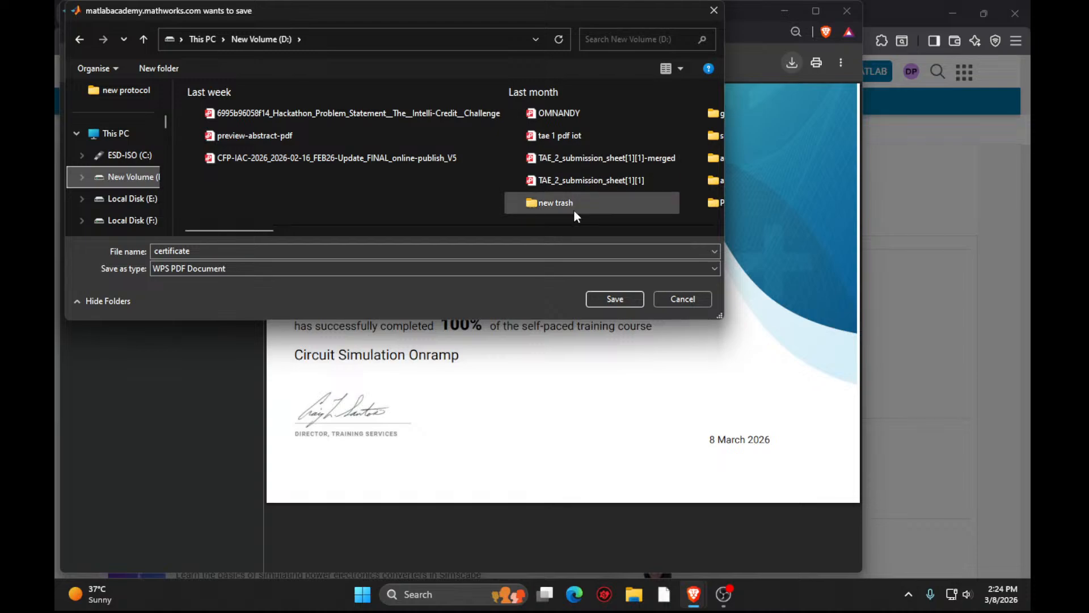
drag(259, 232, 443, 206)
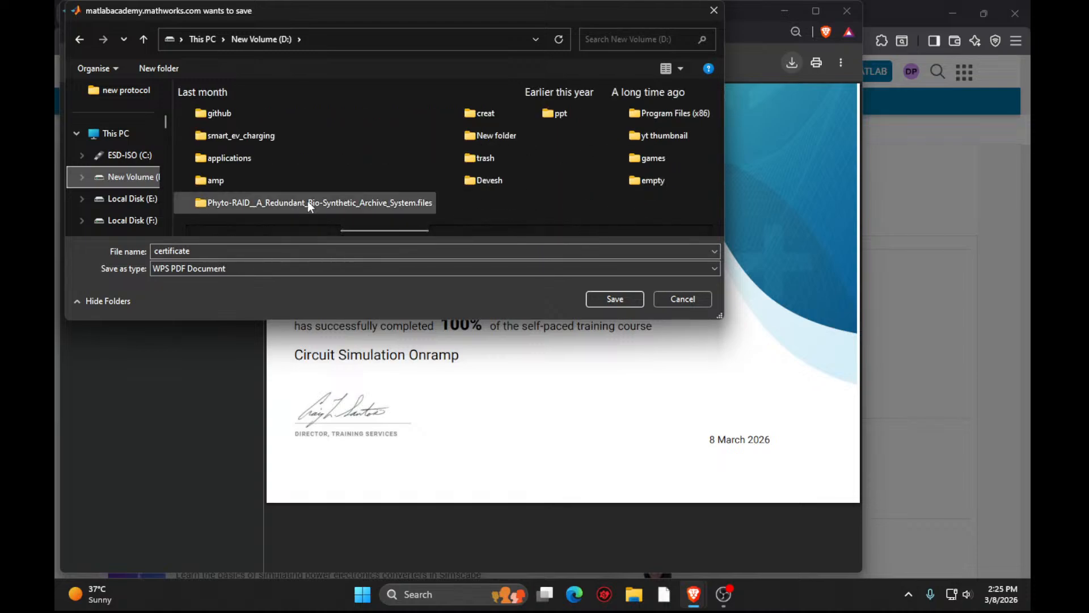
drag(428, 230, 363, 262)
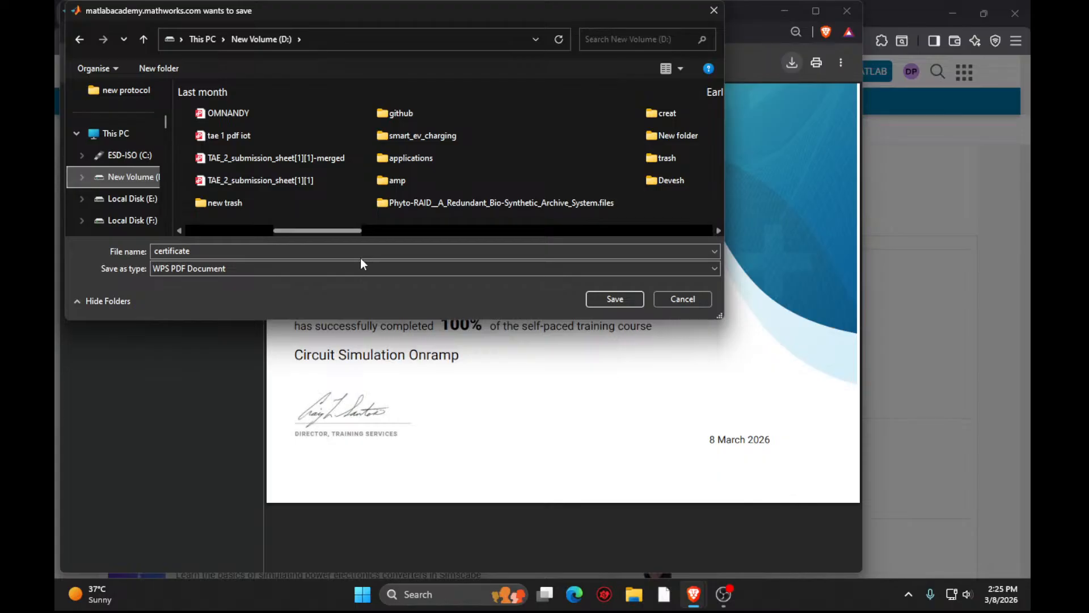
scroll(583, 160, right, 3)
scroll(584, 160, left, 3)
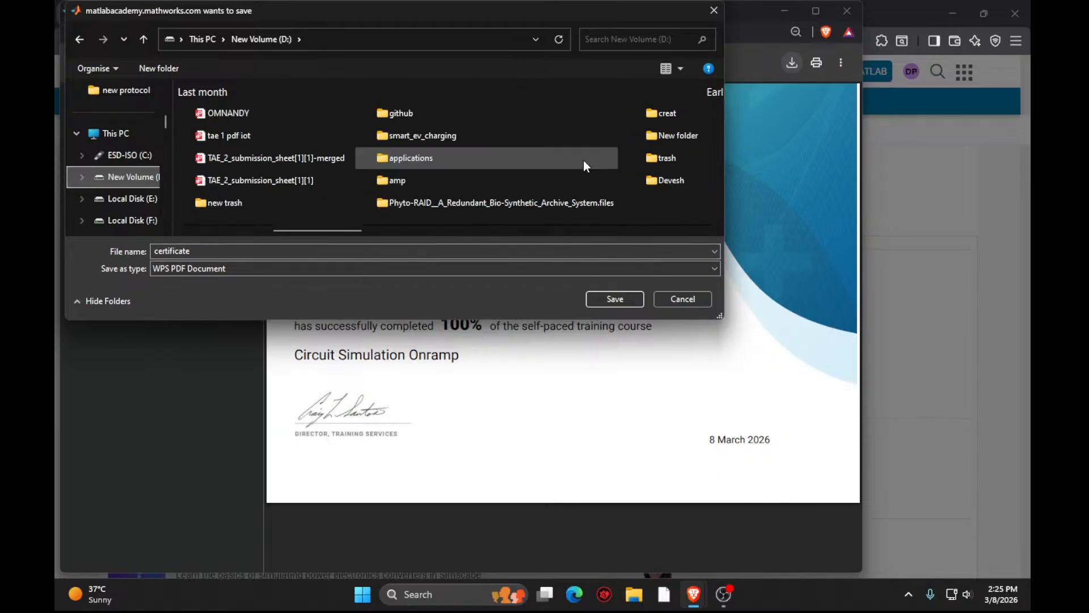
scroll(583, 160, right, 3)
scroll(583, 160, left, 5)
double_click(658, 177)
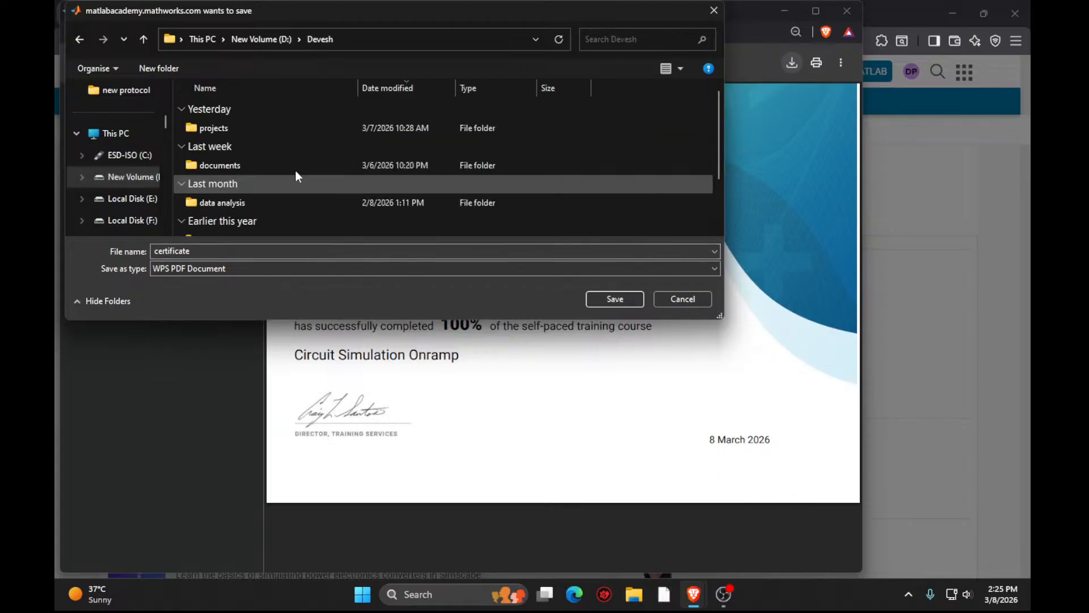
Choose the "mat certificart" folder inside the personal document folder as the certificate's save location.
double_click(210, 168)
key(alt+Left)
scroll(219, 149, down, 2)
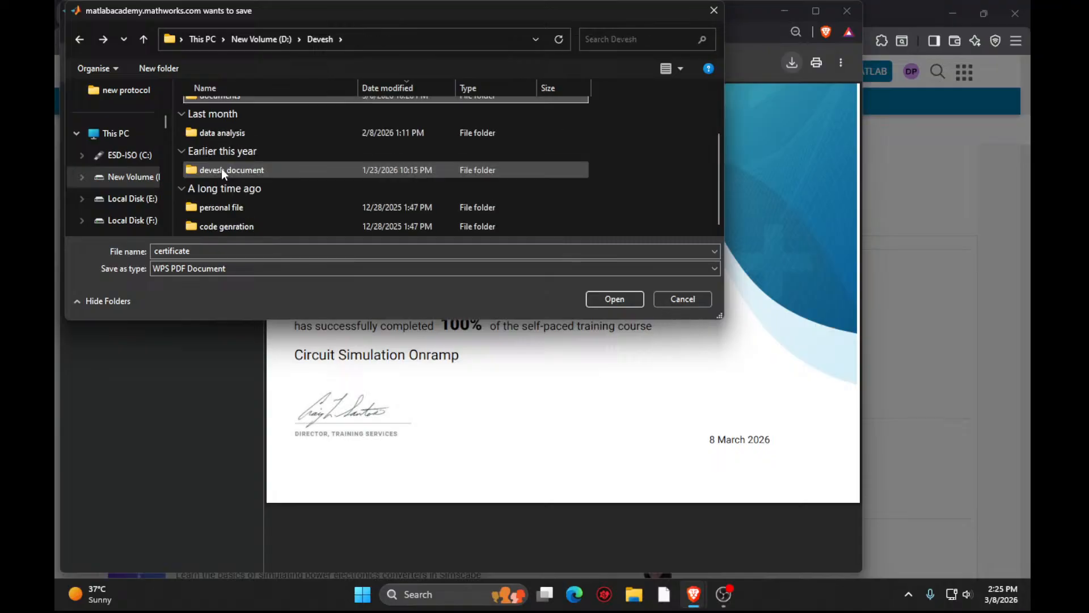
double_click(212, 175)
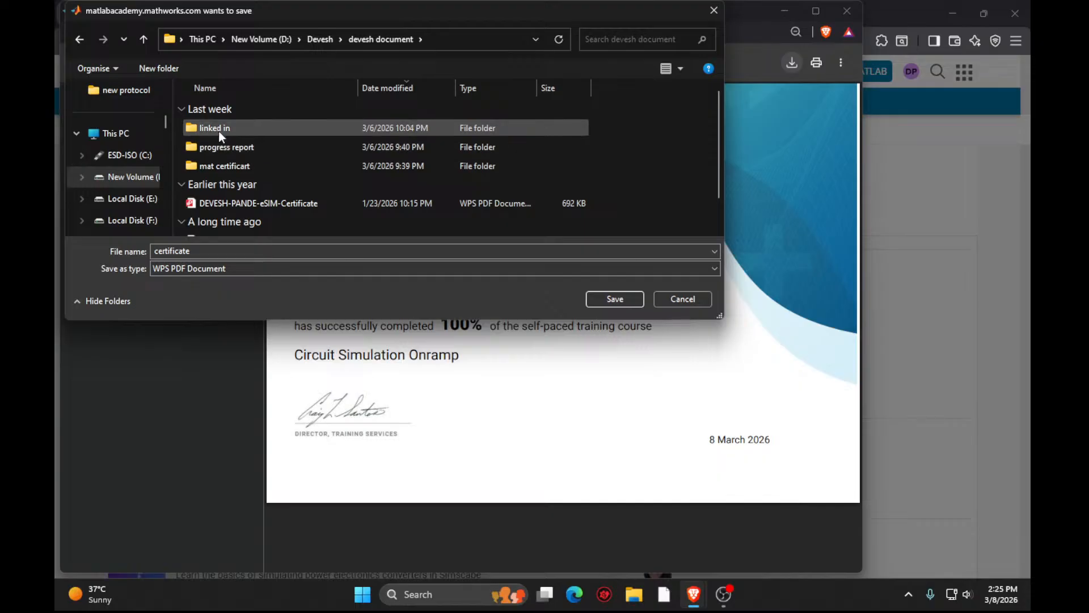
double_click(228, 164)
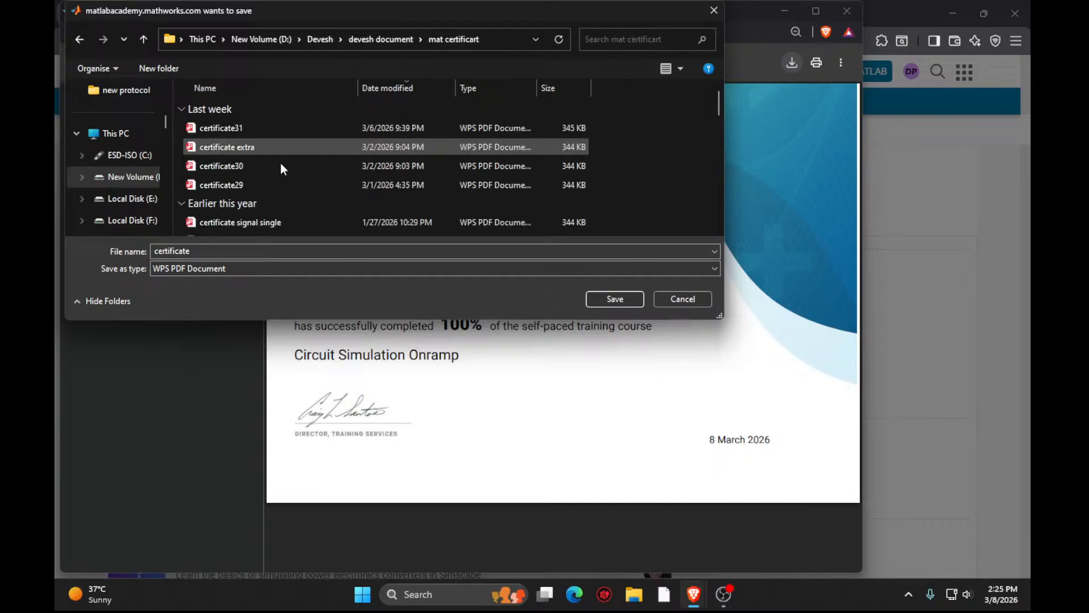
Save the certificate as certificate32 and close the PDF window.
double_click(259, 252)
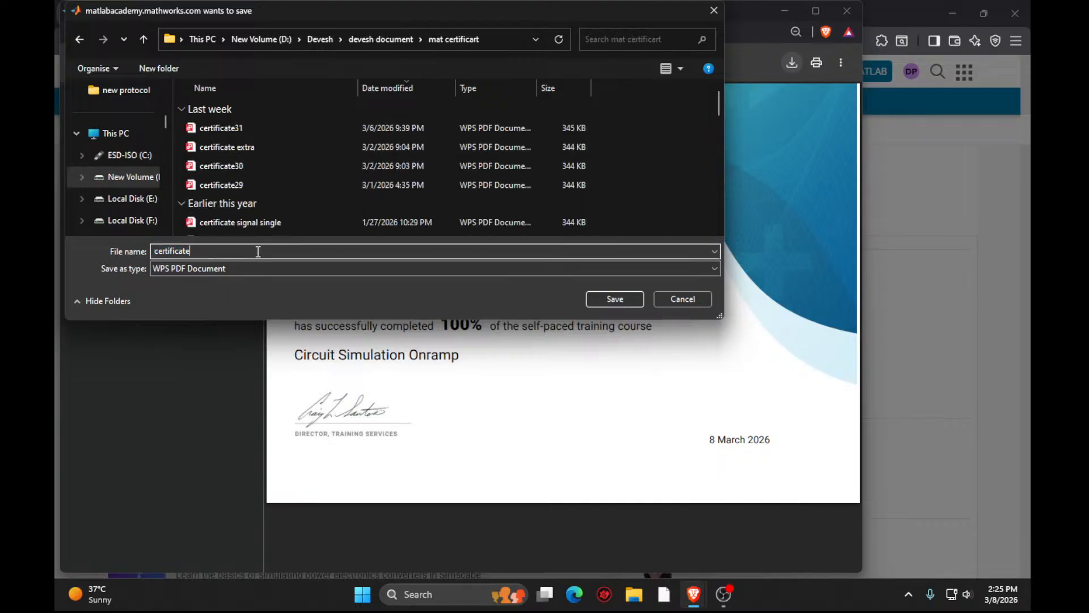
text(32)
key(Return)
key(ctrl+w)
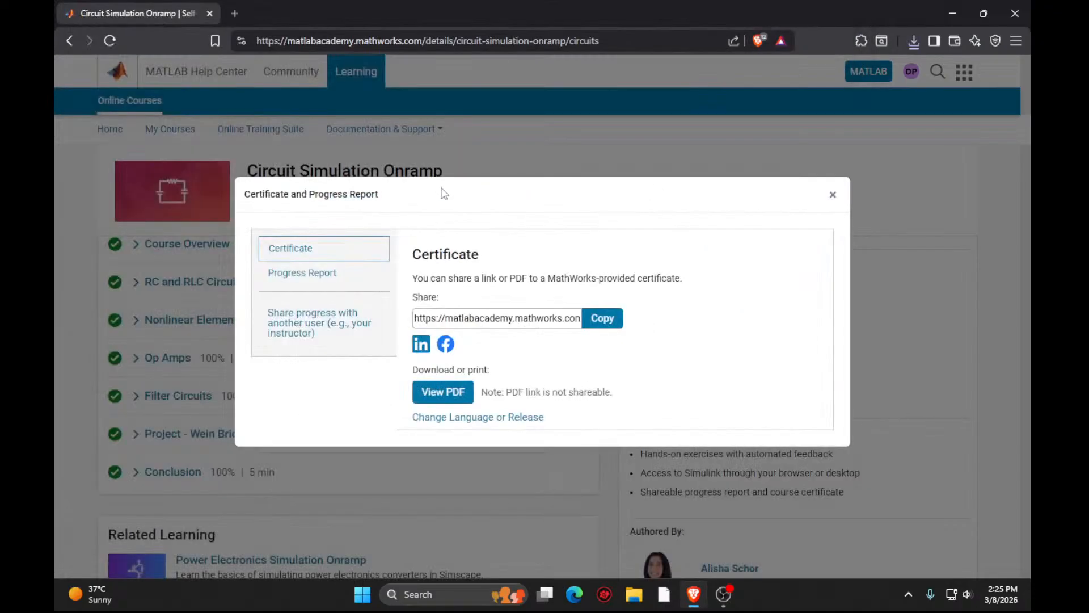
View the course's Progress Report as a PDF and start downloading it.
click(298, 274)
click(434, 391)
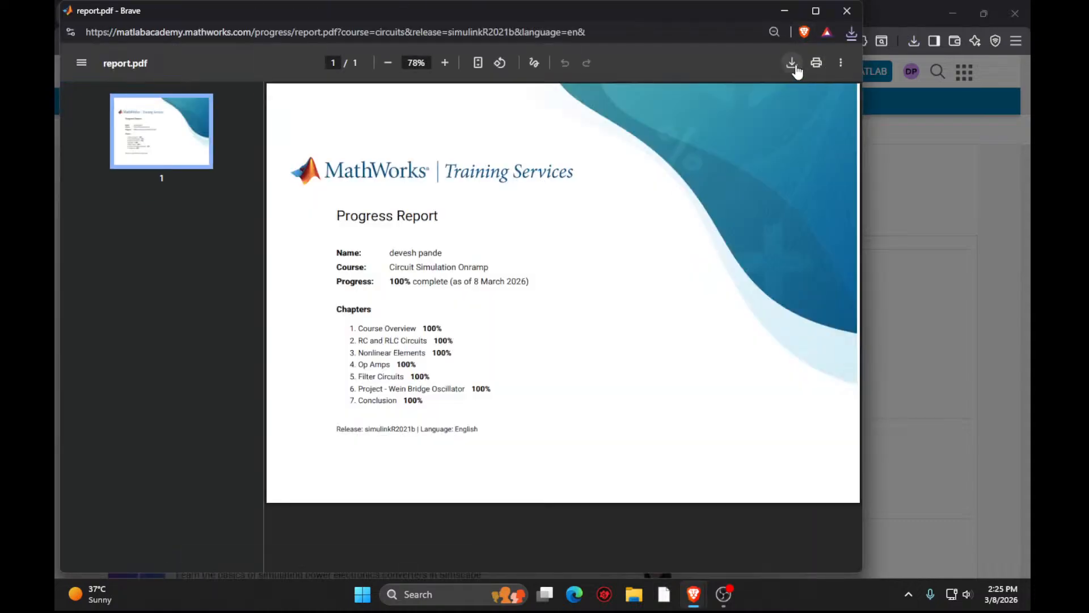
click(792, 63)
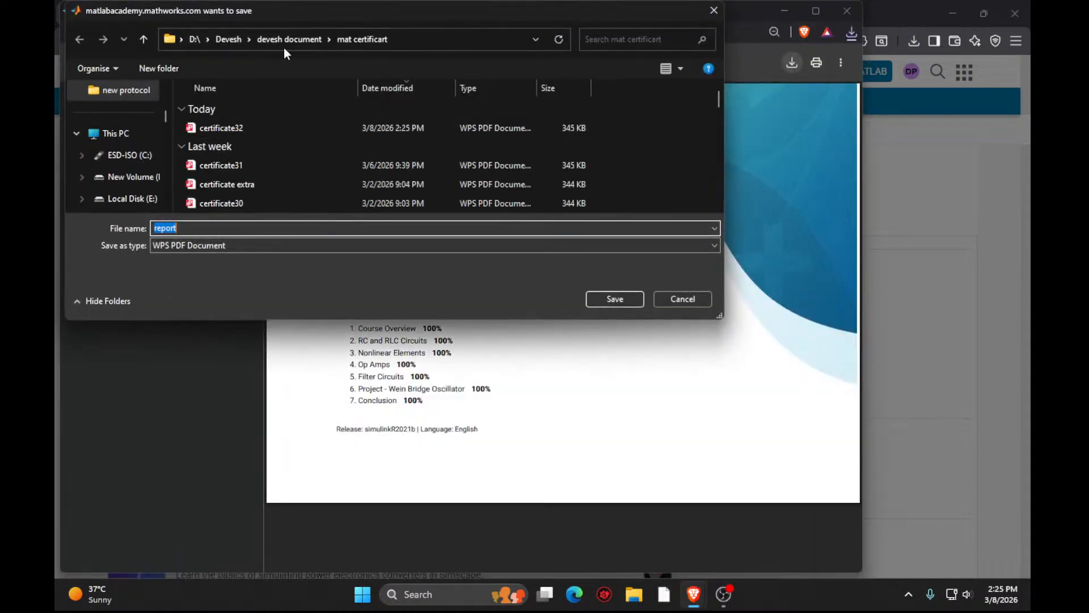
Save the report as report32 in the "progress report" folder inside the personal document folder, and close the PDF window.
click(298, 45)
click(215, 181)
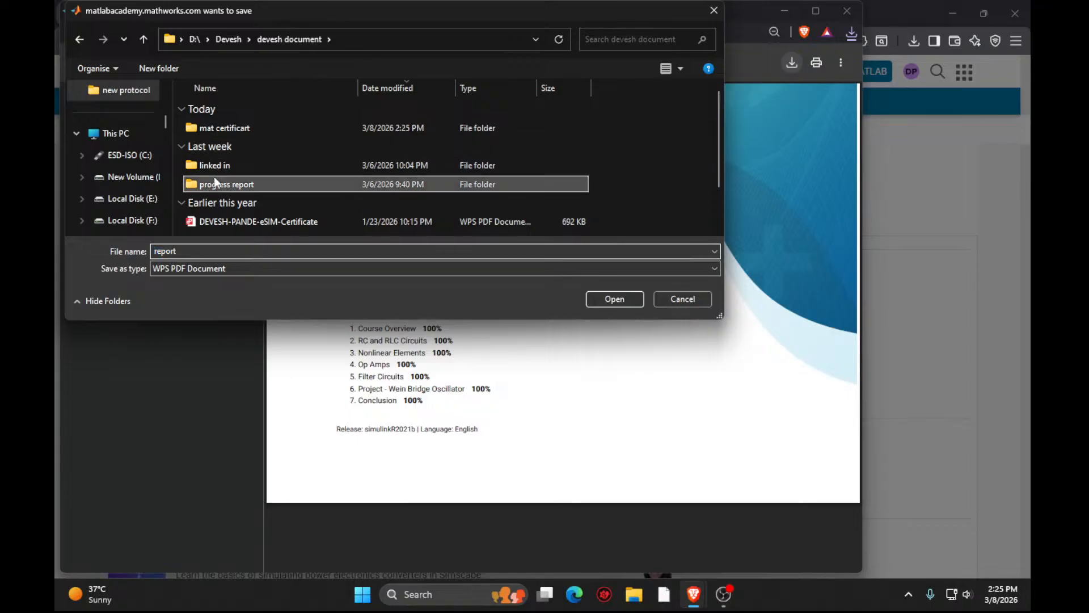
double_click(215, 184)
double_click(200, 251)
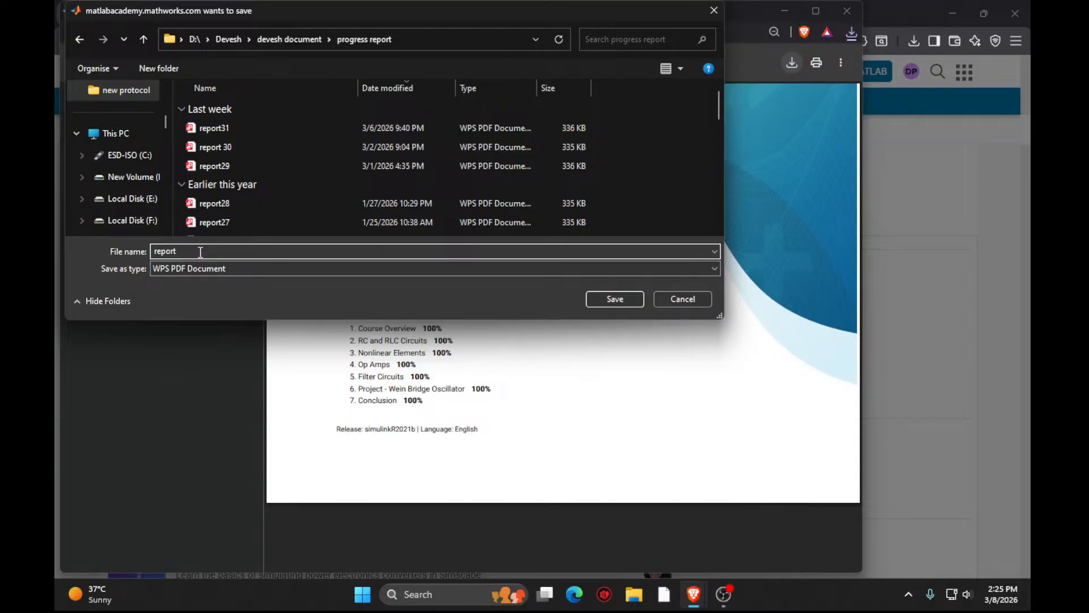
text(32)
key(Return)
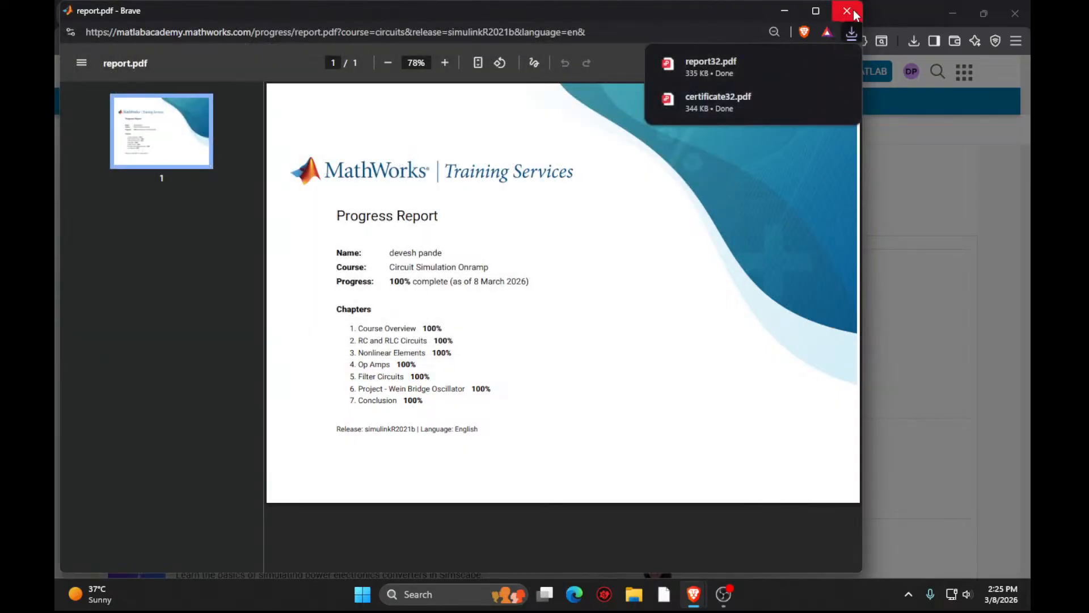
click(847, 11)
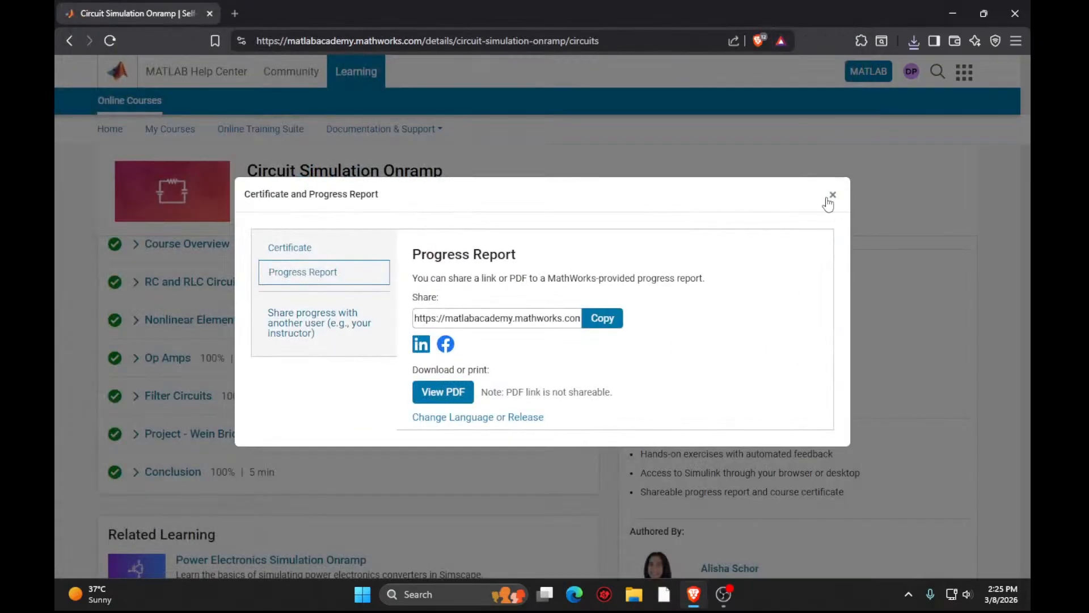